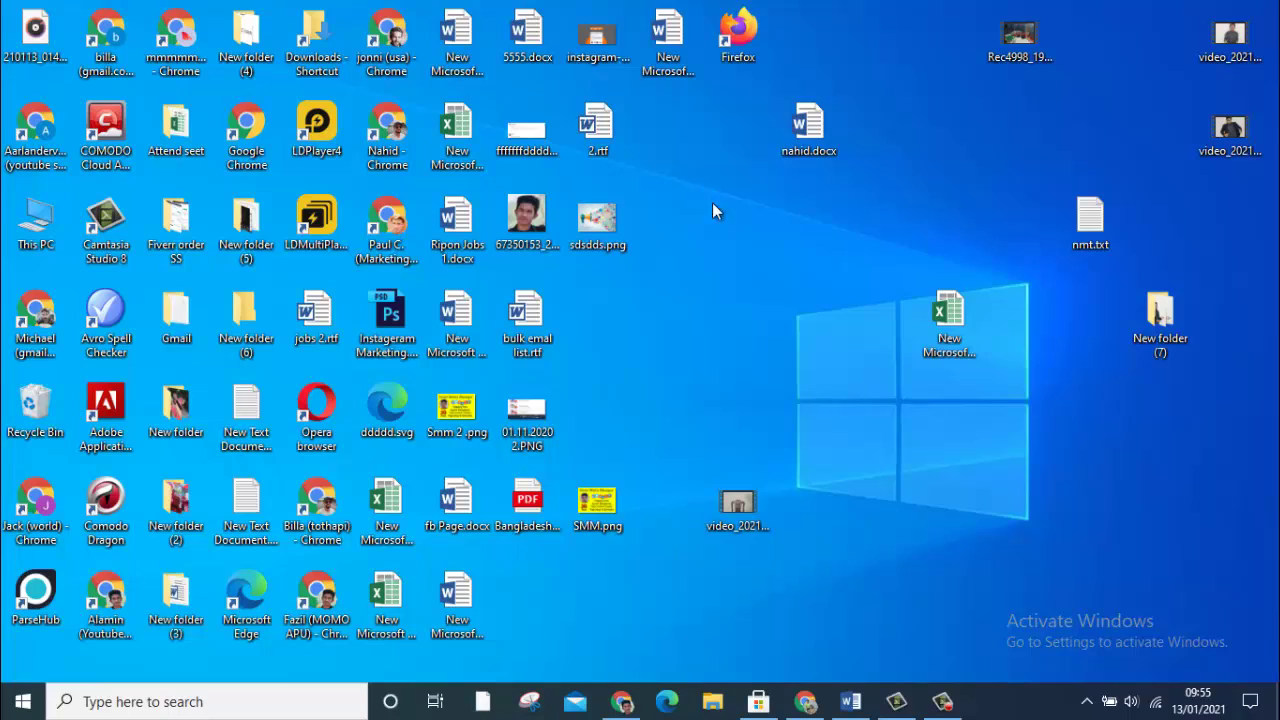
left_click(732, 242)
right_click(719, 201)
left_click(760, 258)
right_click(711, 199)
left_click(740, 254)
right_click(710, 212)
left_click(760, 268)
right_click(715, 166)
left_click(742, 219)
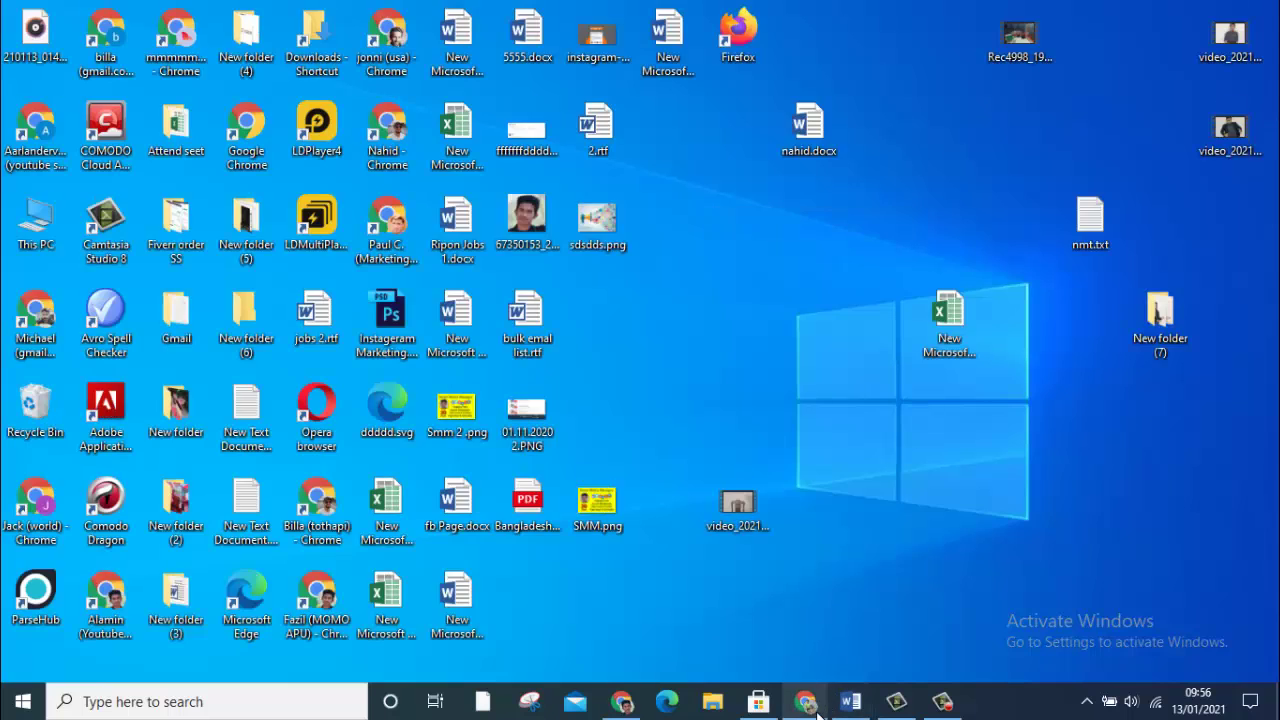
Step: Switch to Chrome, open linkedin.com and dismiss the SignalHire extension notice
left_click(817, 712)
left_click(526, 46)
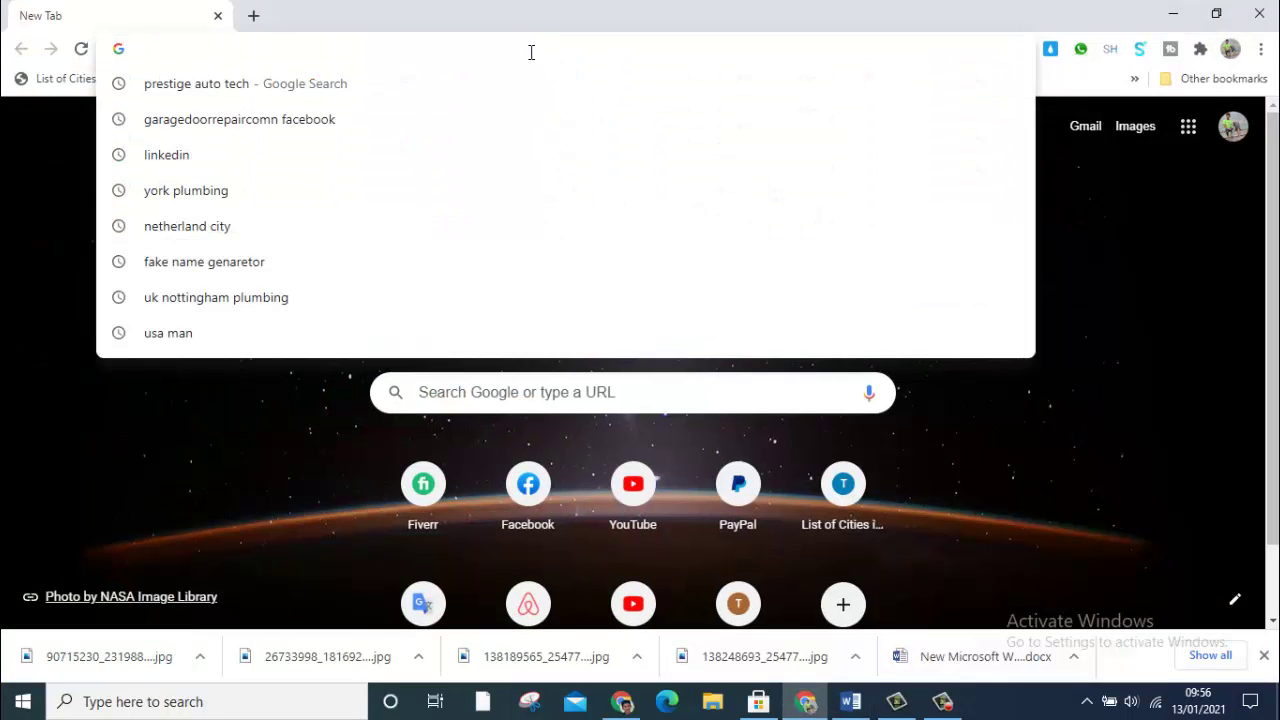
type("linkedin.com")
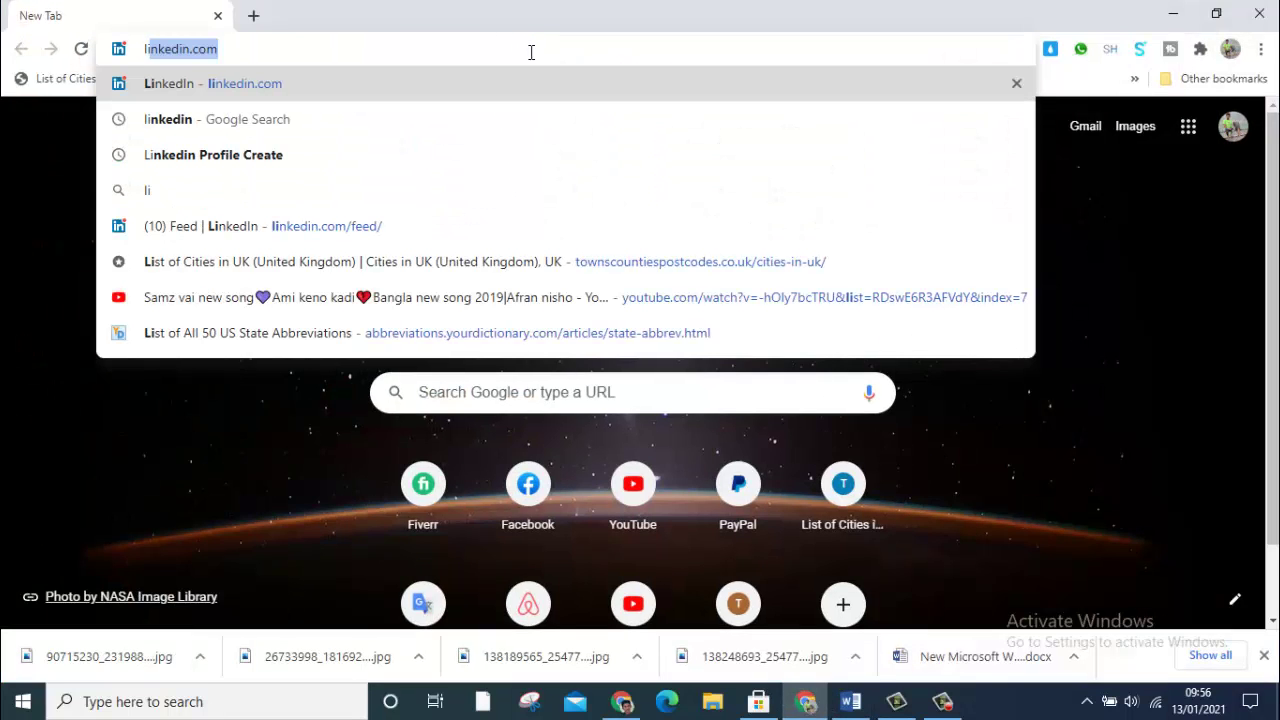
key("Return")
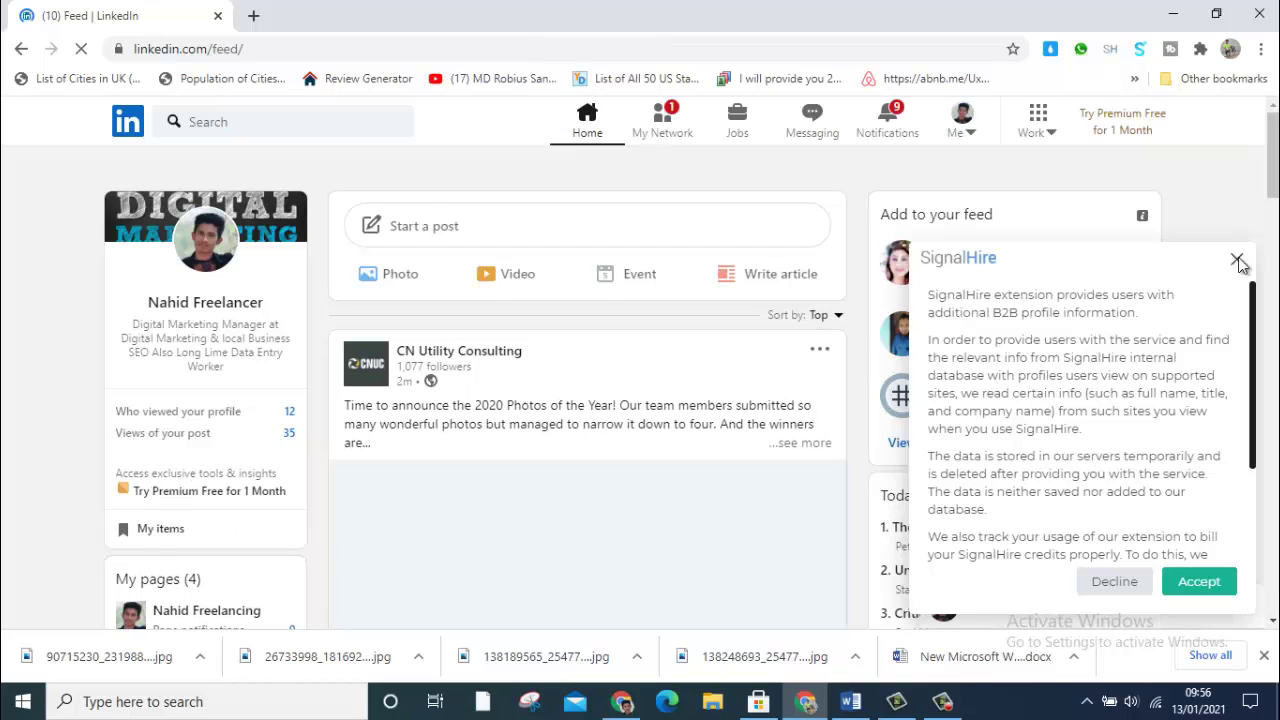
left_click(1237, 262)
scroll(650, 390, "down", 2)
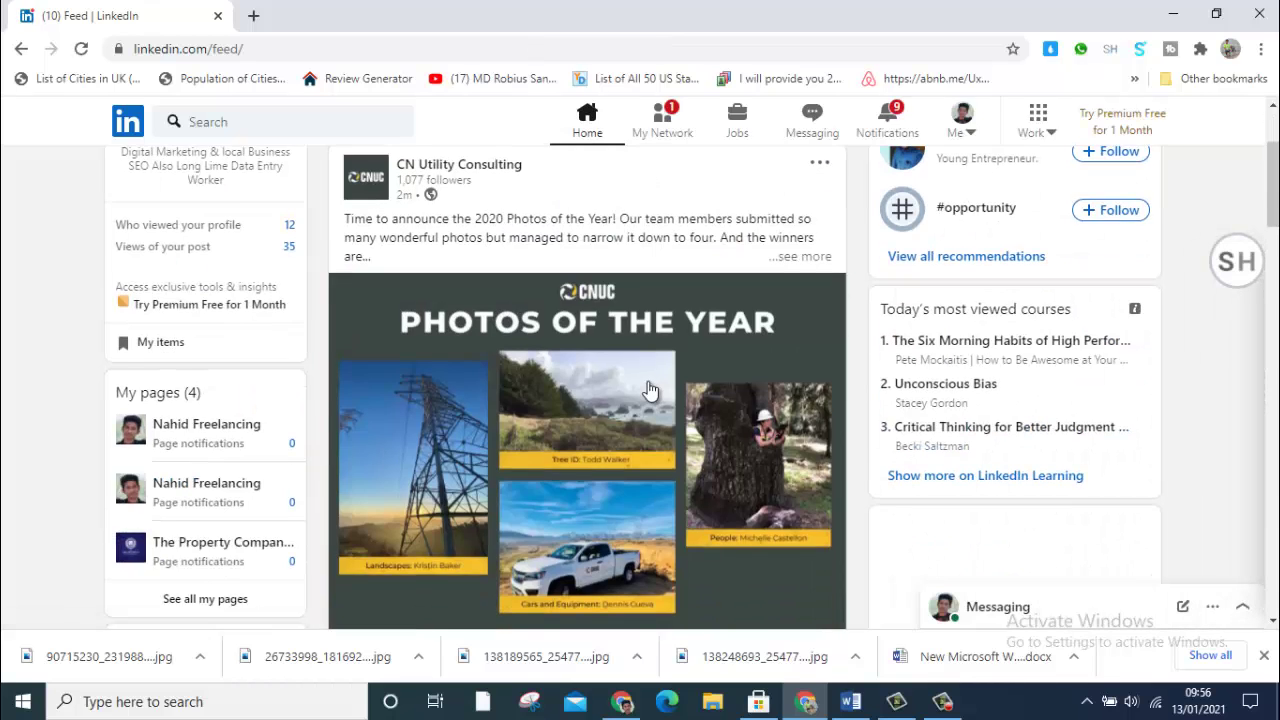
scroll(650, 390, "up", 2)
scroll(650, 390, "down", 4)
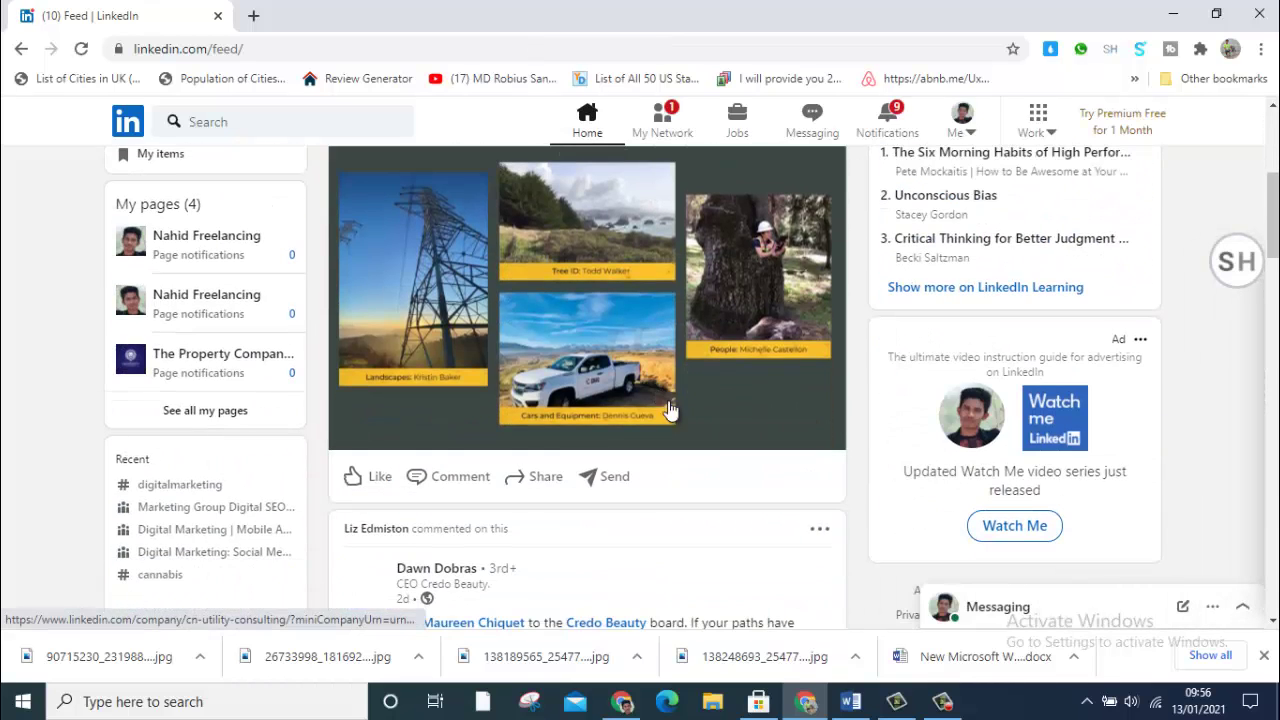
scroll(780, 480, "up", 4)
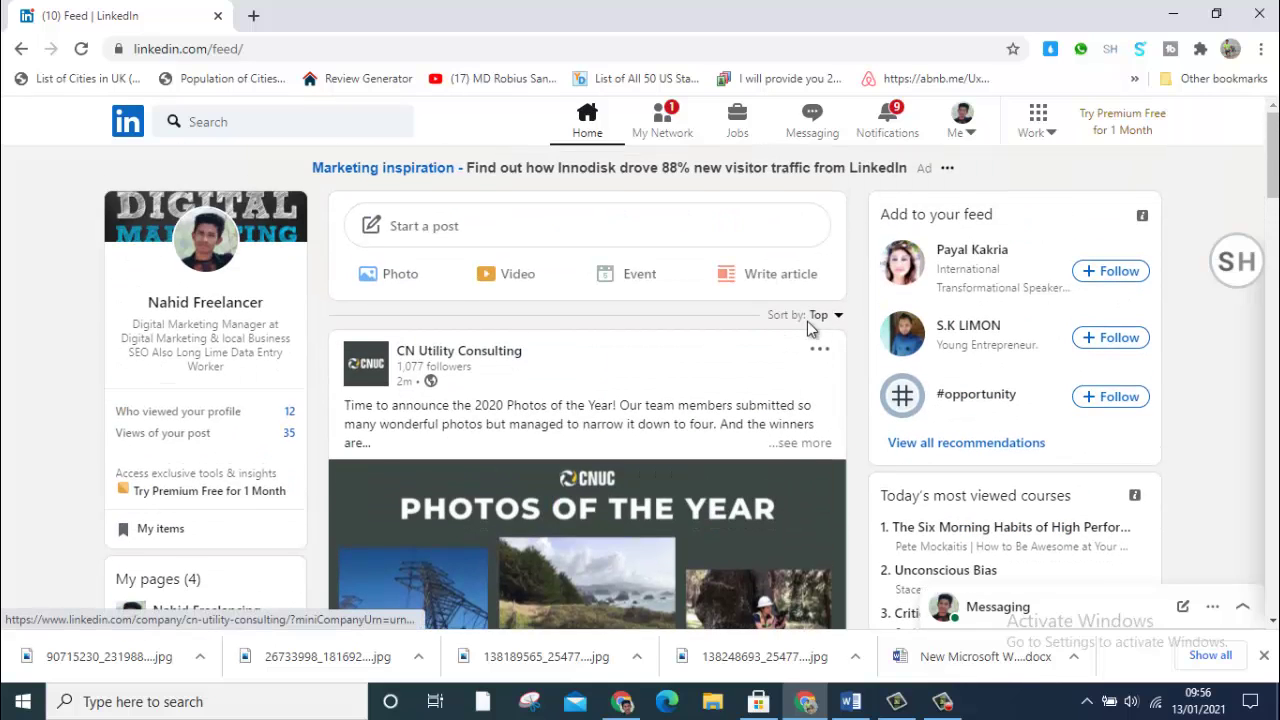
Step: Start creating a LinkedIn company page of the Small business type
left_click(1040, 118)
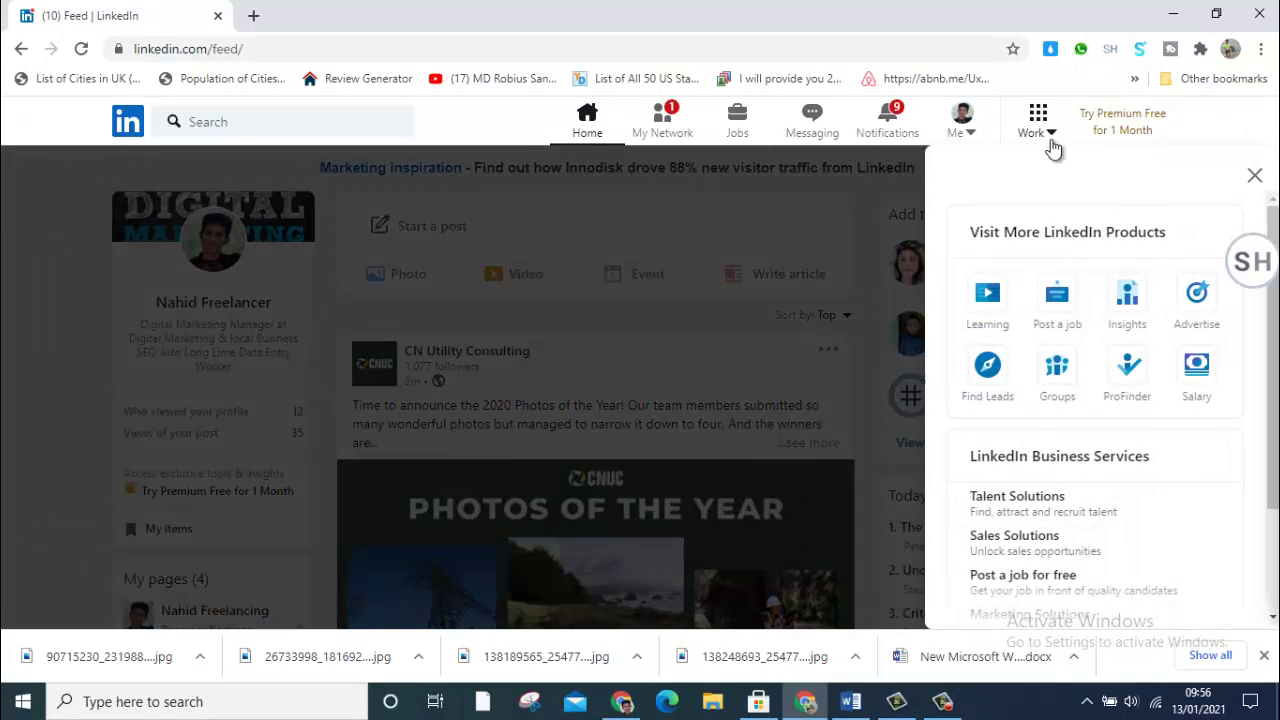
scroll(1055, 420, "down", 2)
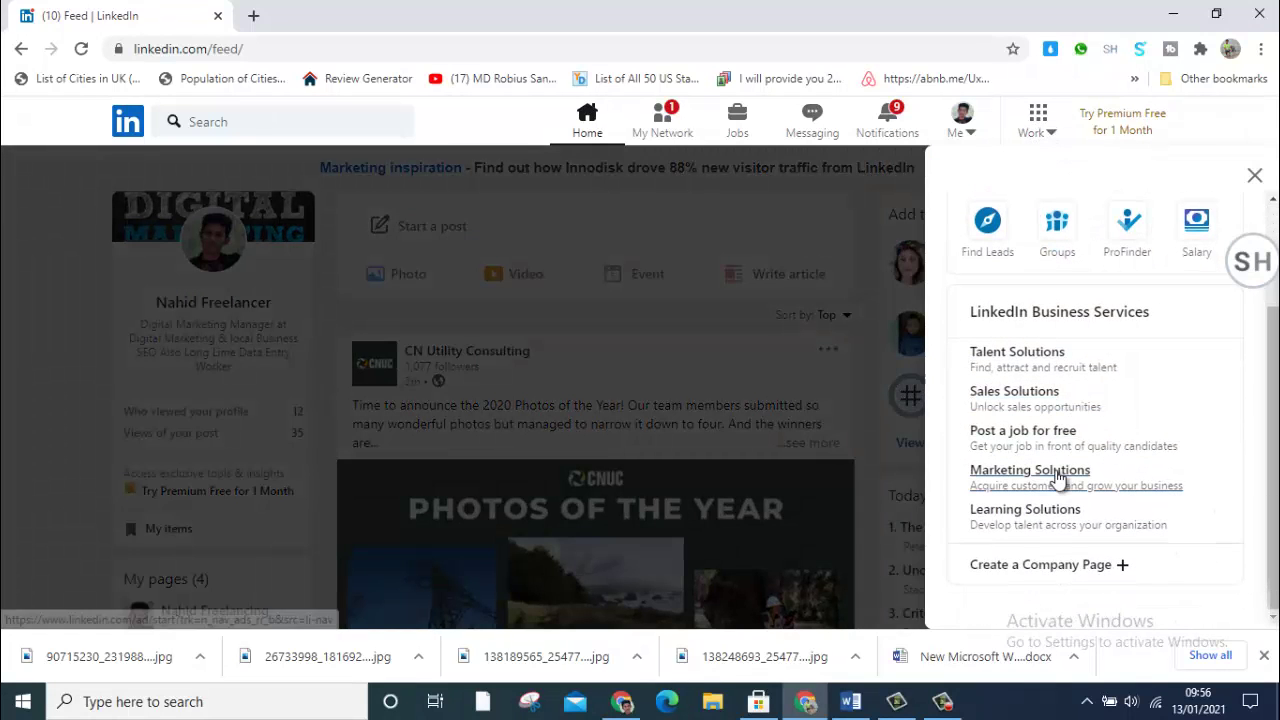
left_click(1041, 565)
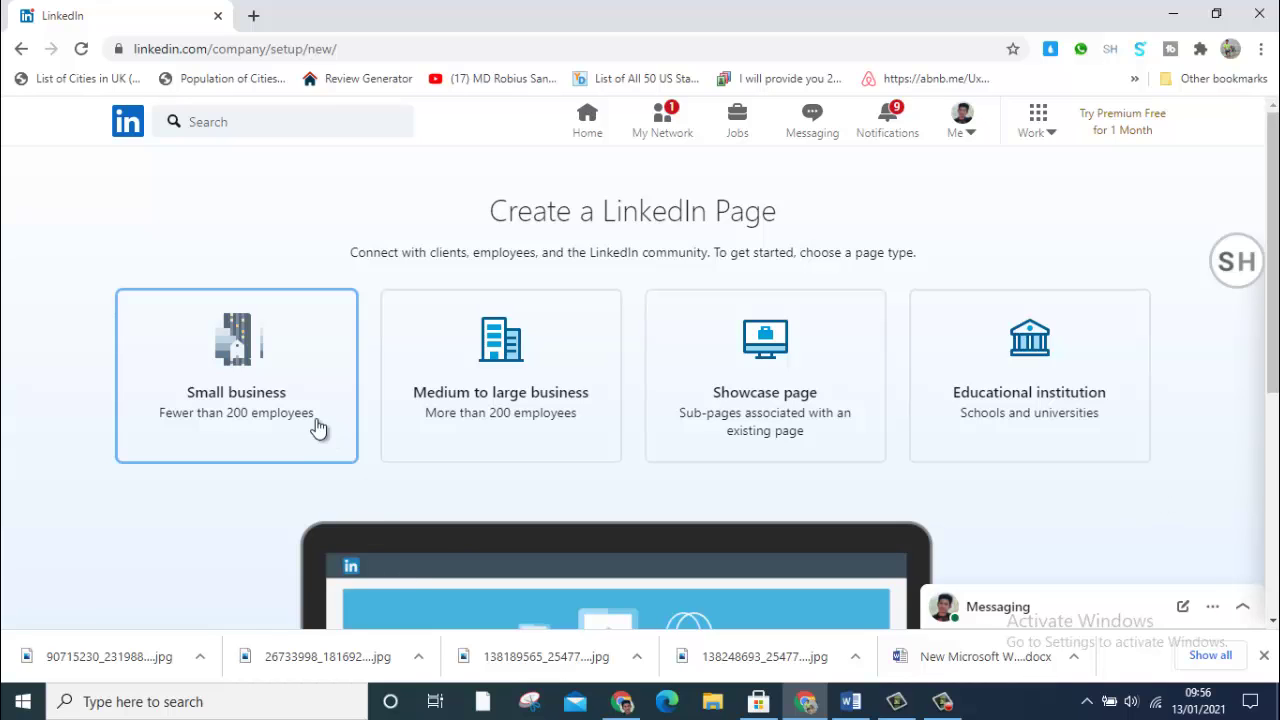
left_click(277, 383)
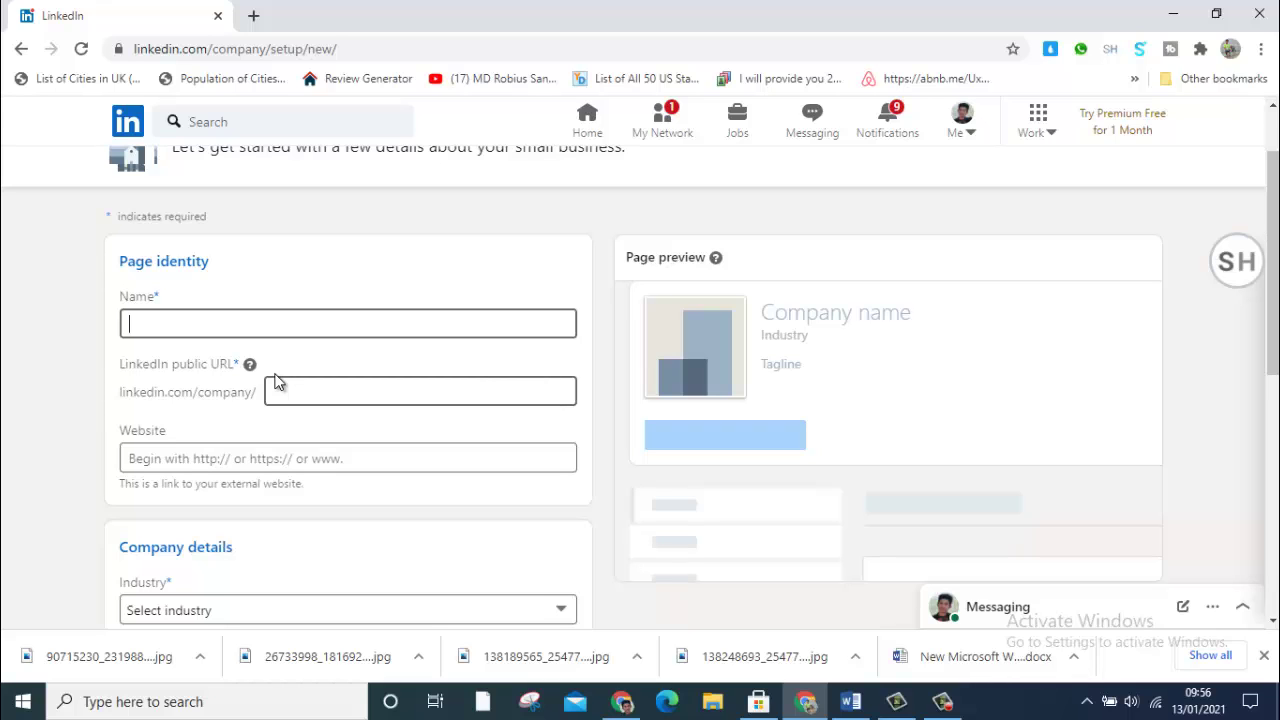
Step: Look through the new page form's sections for page identity, company details and profile details
scroll(217, 476, "down", 3)
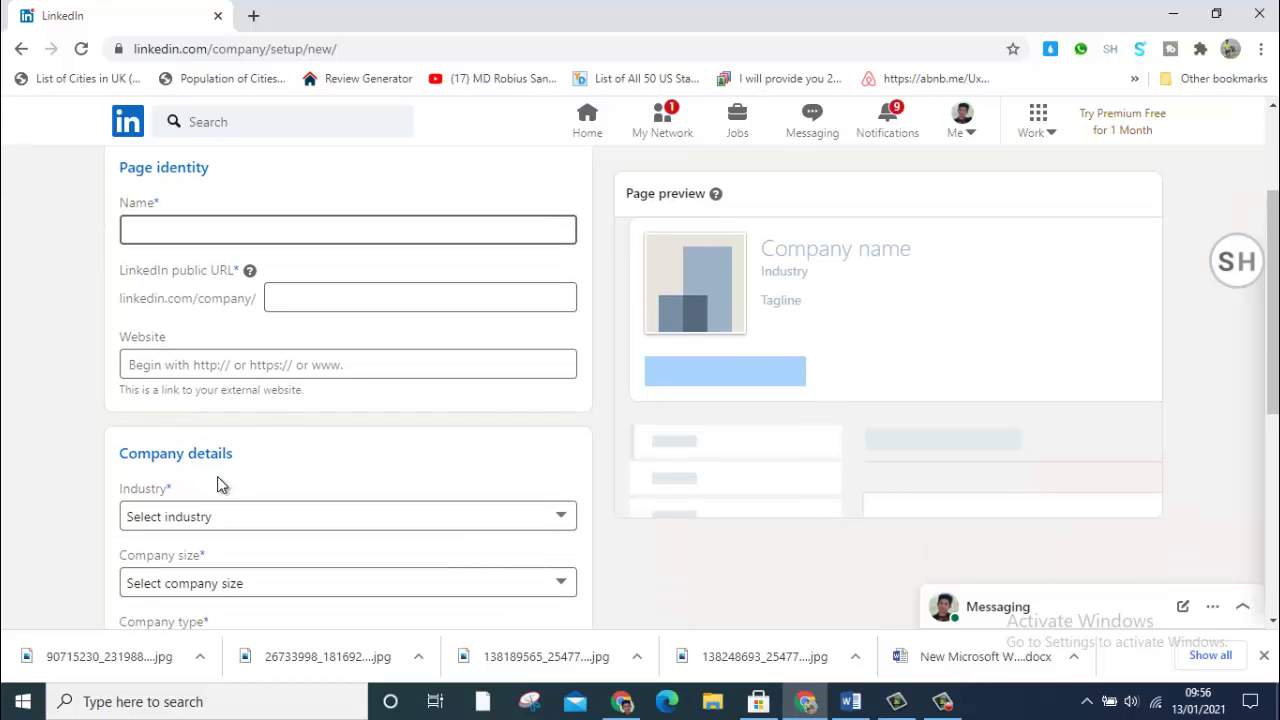
scroll(202, 506, "down", 1)
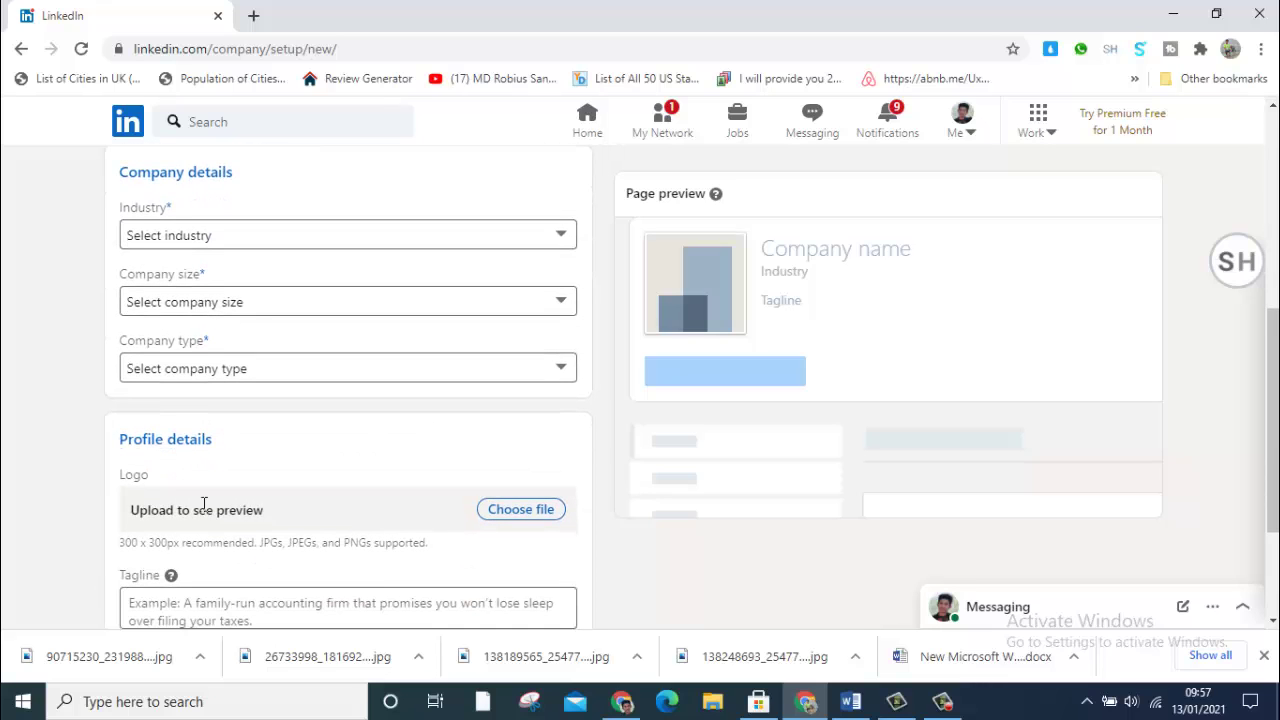
scroll(203, 505, "down", 2)
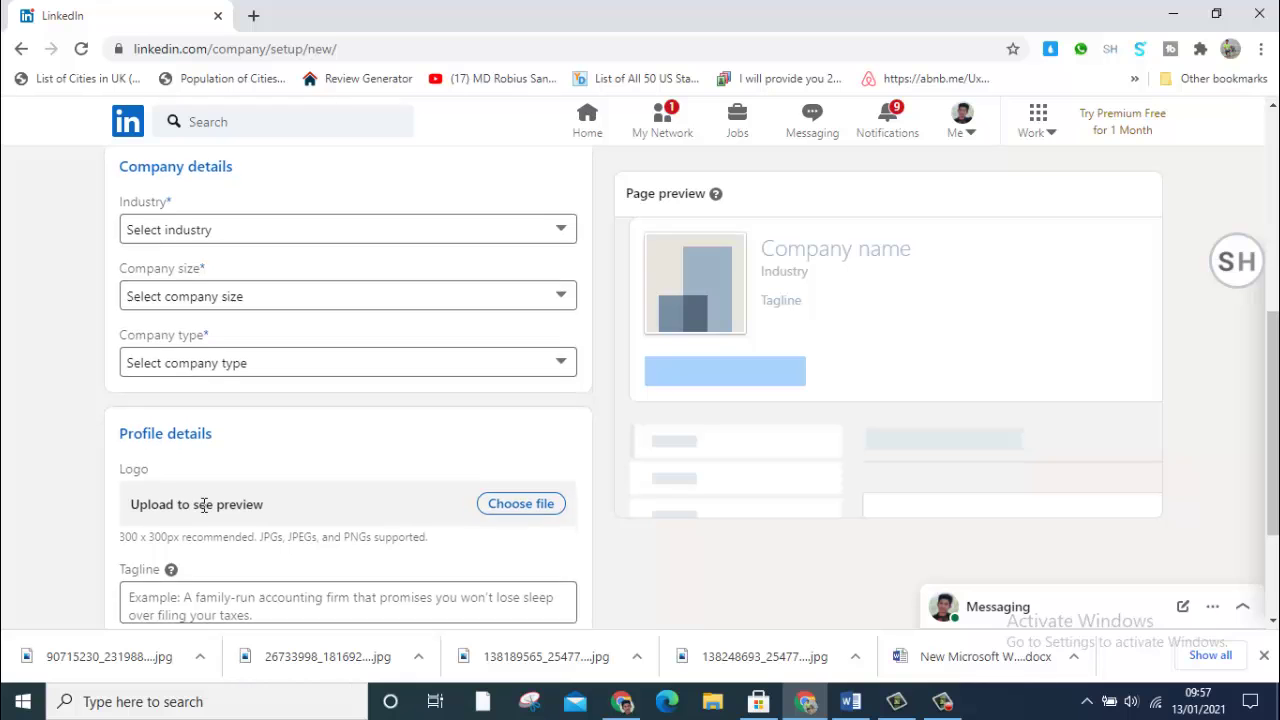
scroll(205, 508, "up", 3)
scroll(209, 504, "up", 4)
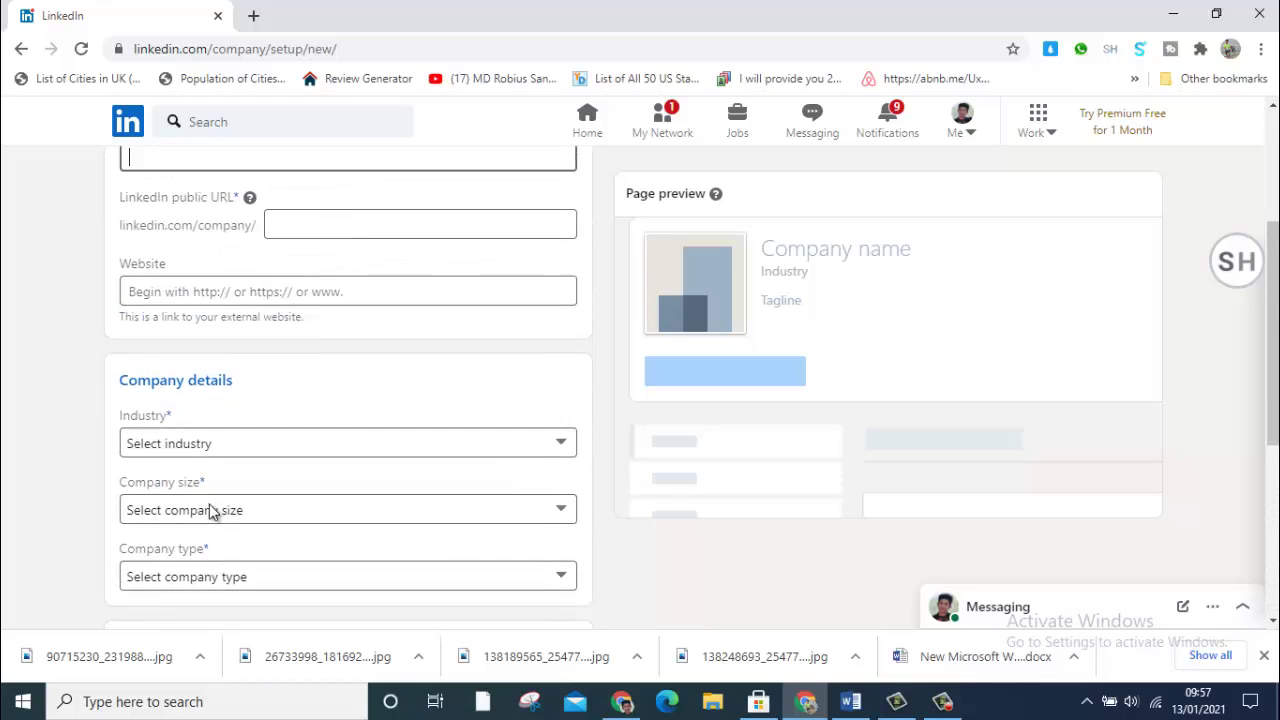
left_click(236, 415)
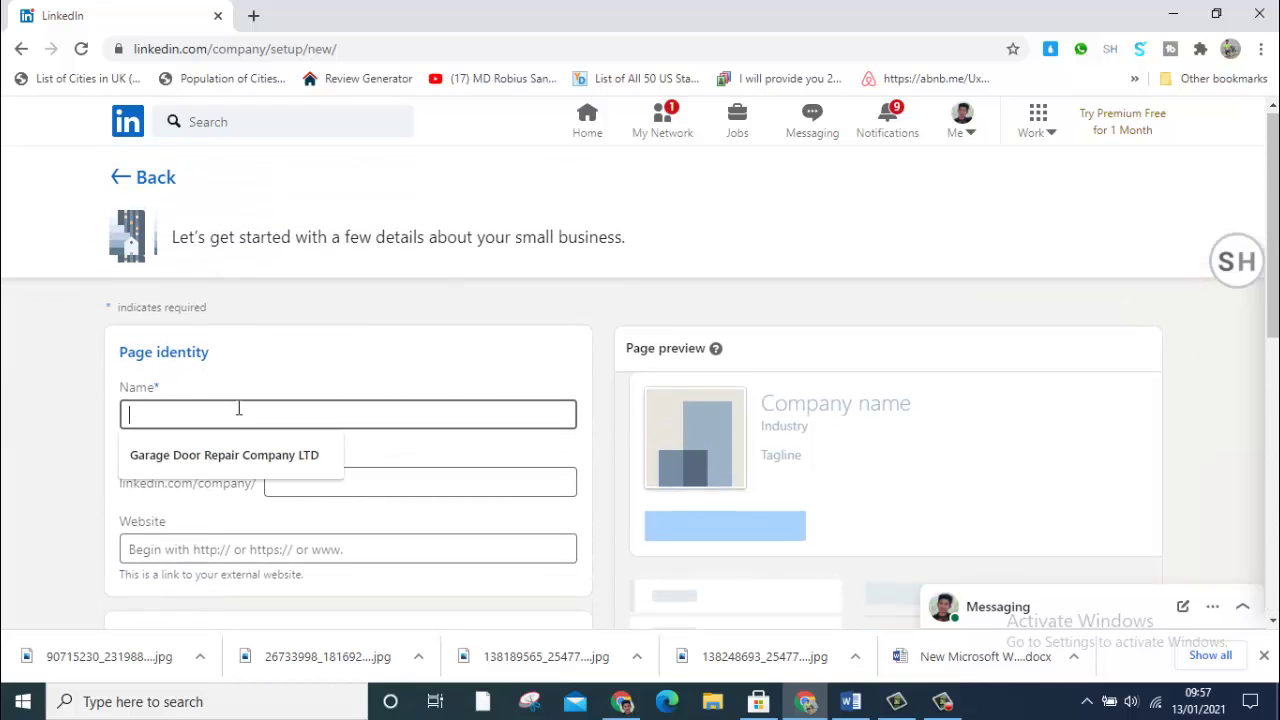
scroll(66, 408, "down", 1)
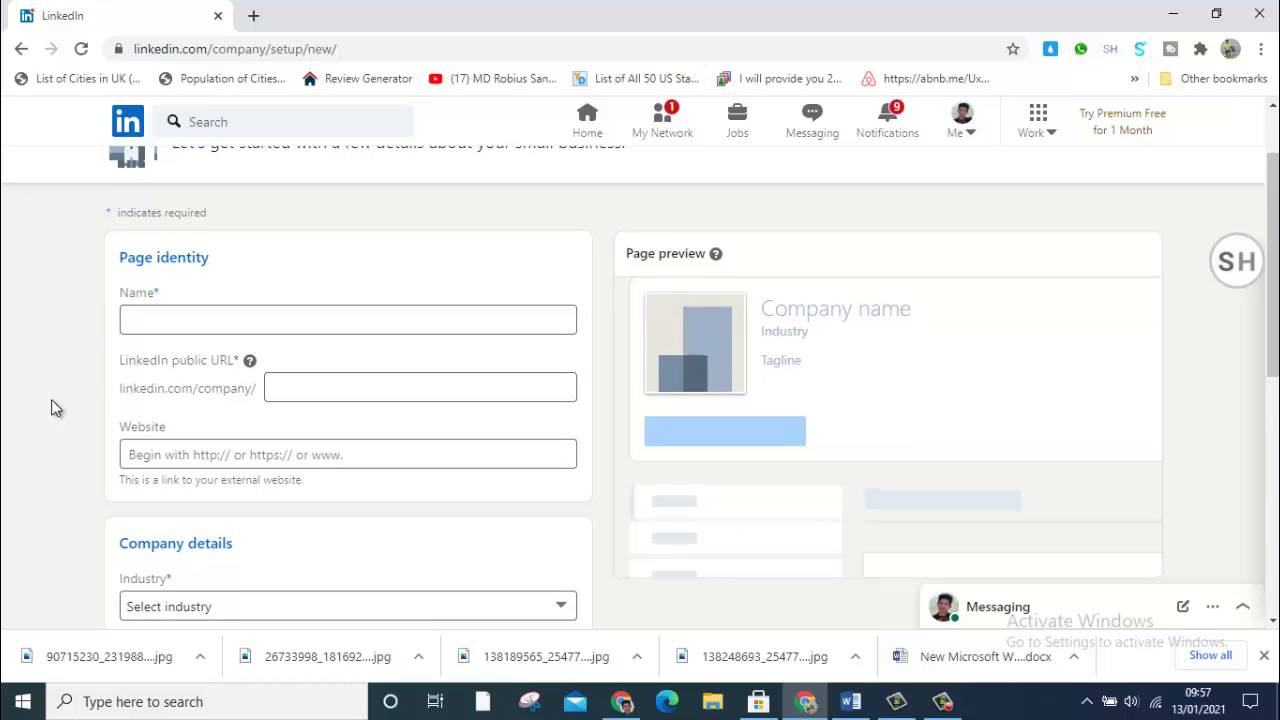
scroll(52, 401, "down", 1)
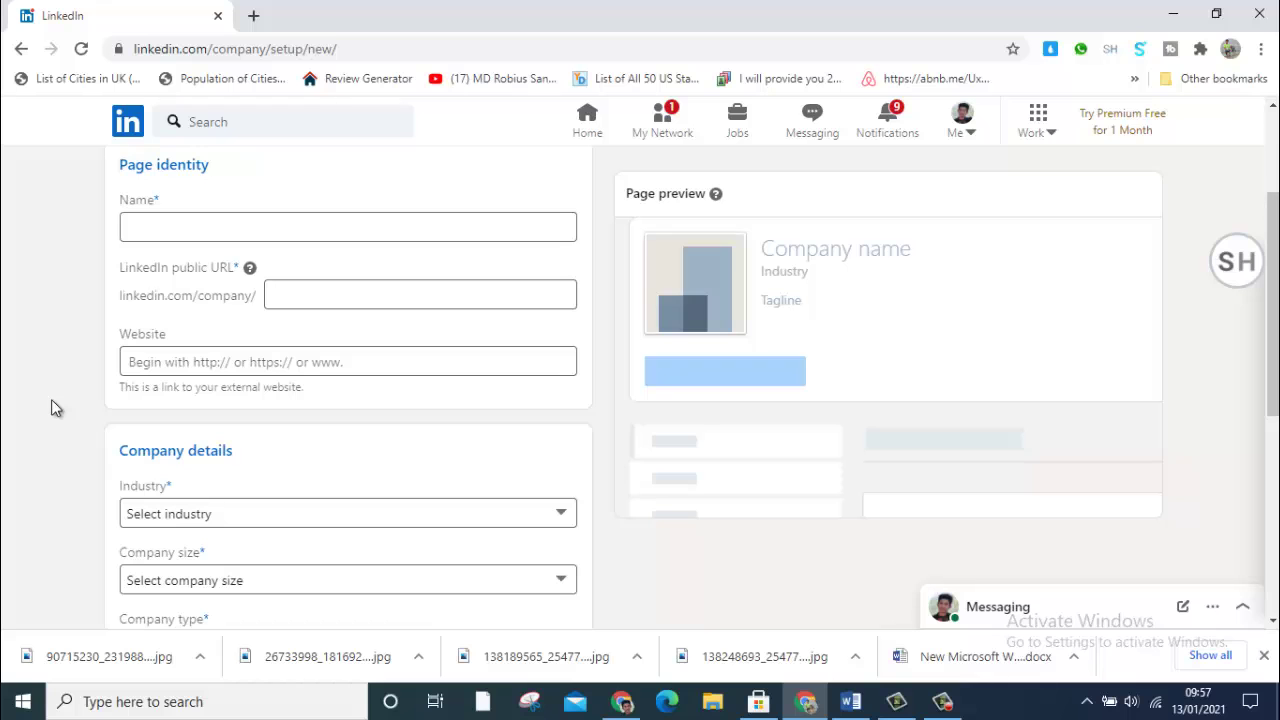
Step: Copy the company name "Garage Door Repair Company" from the Word information document into the LinkedIn page's Name field
left_click(834, 706)
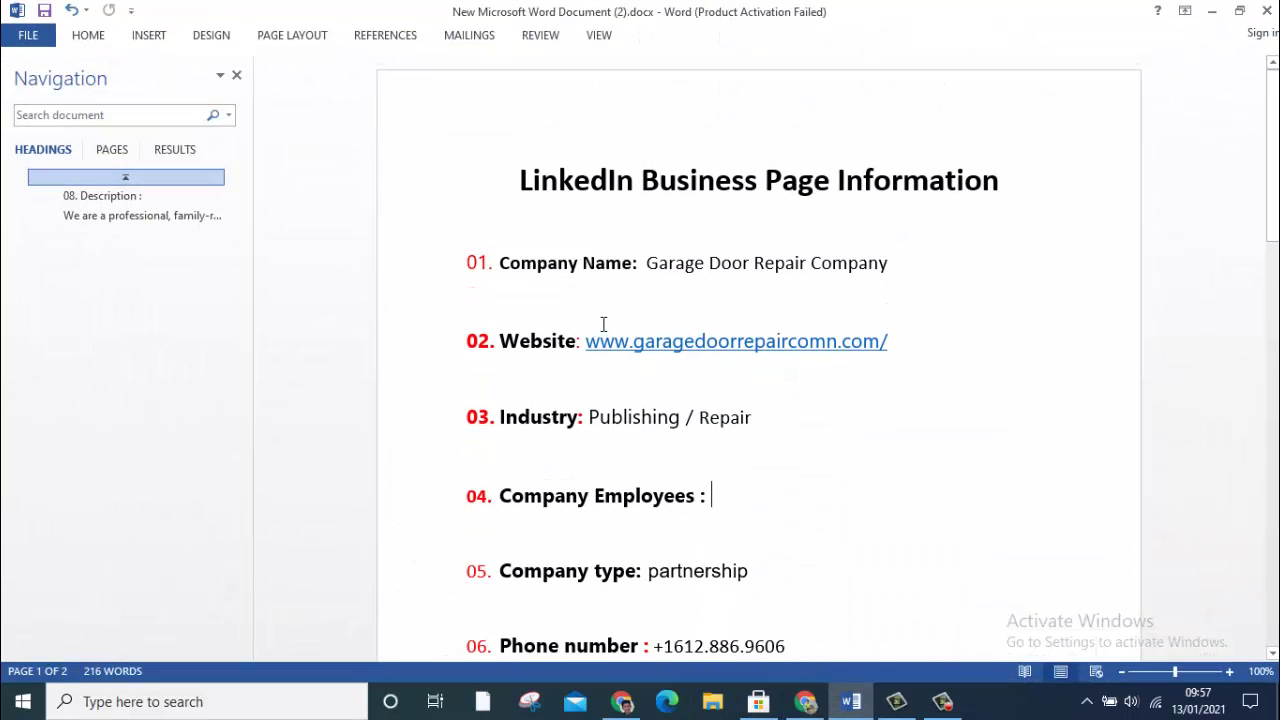
left_click(1240, 11)
left_click(1013, 108)
scroll(911, 343, "down", 2)
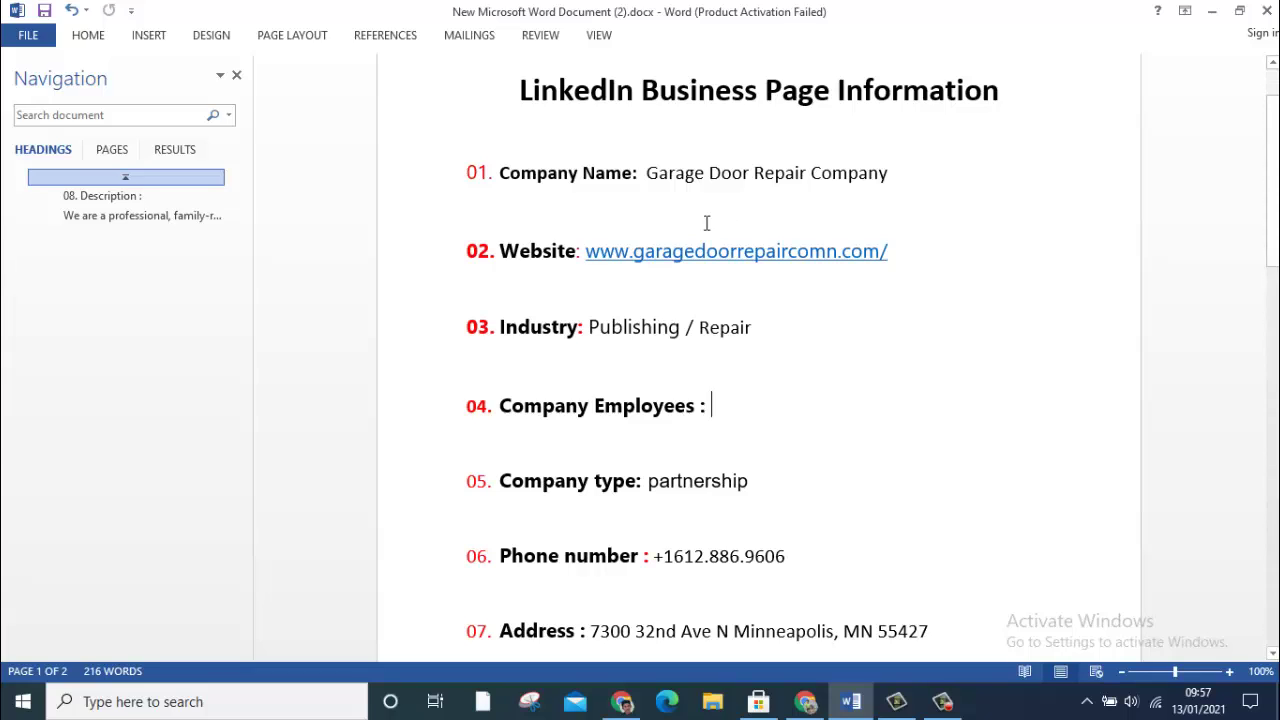
left_click_drag(646, 172, 883, 176)
key("ctrl+c")
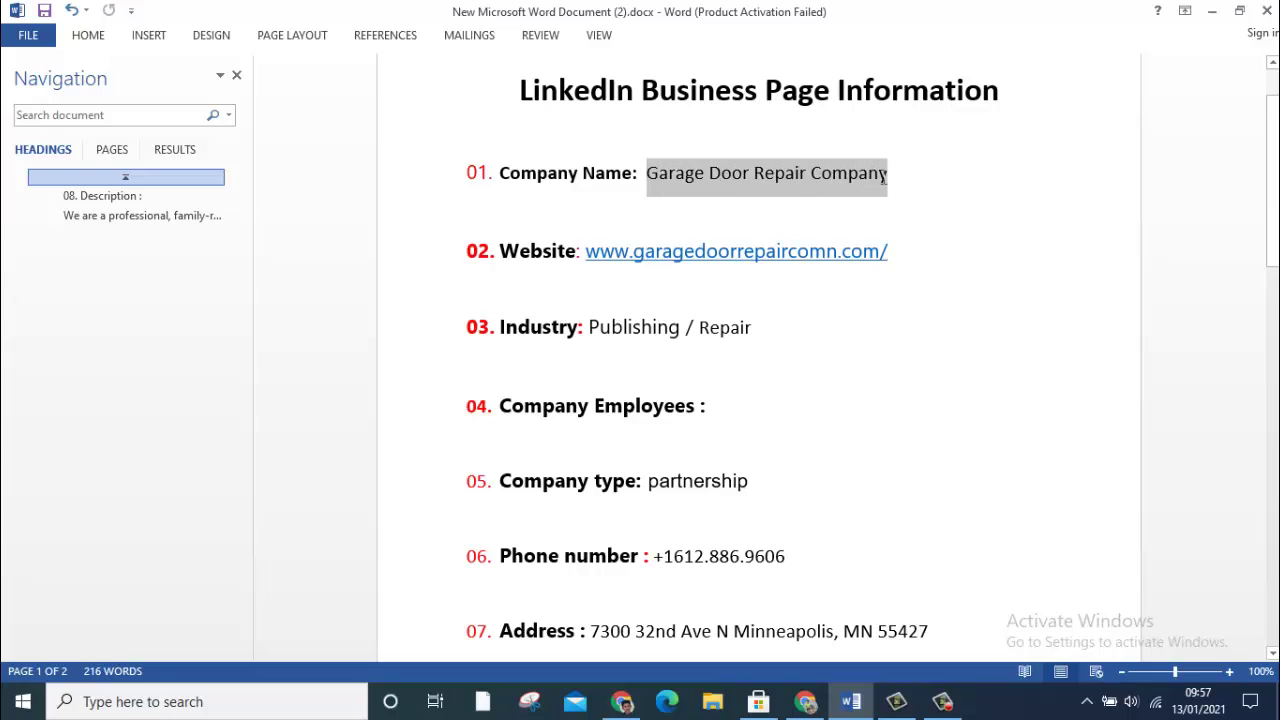
left_click(1210, 12)
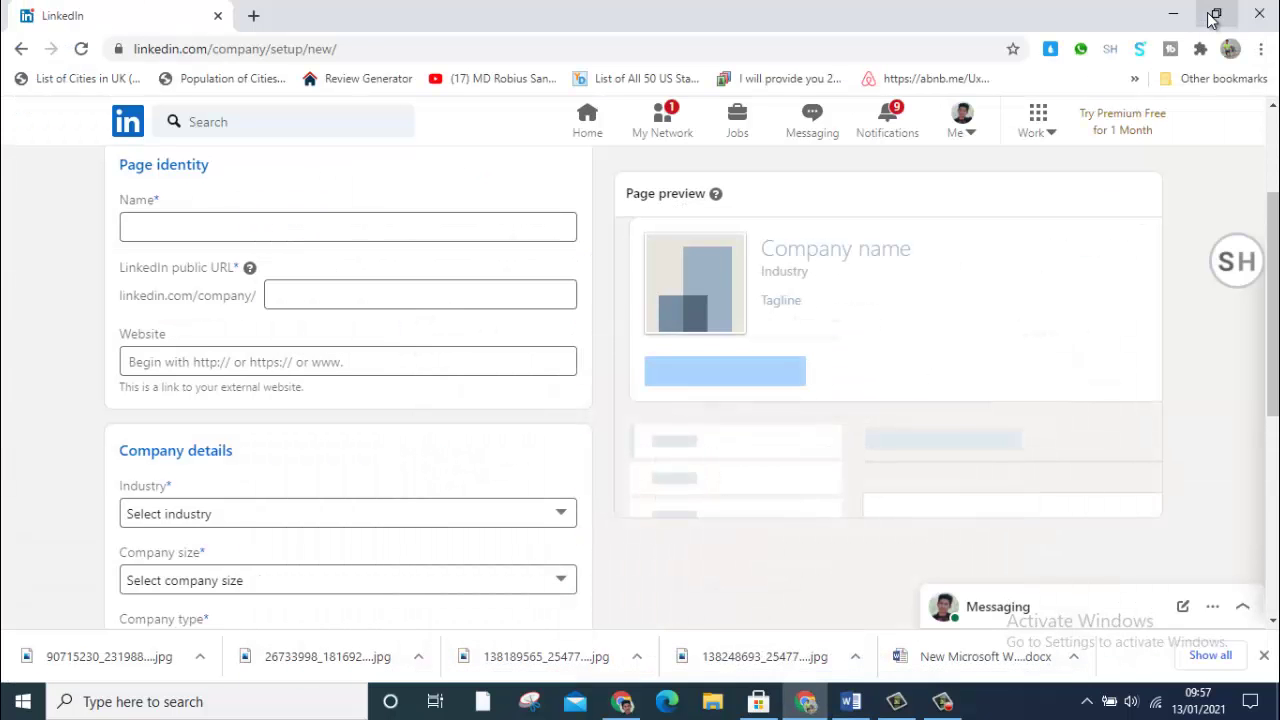
left_click(409, 216)
key("ctrl+v")
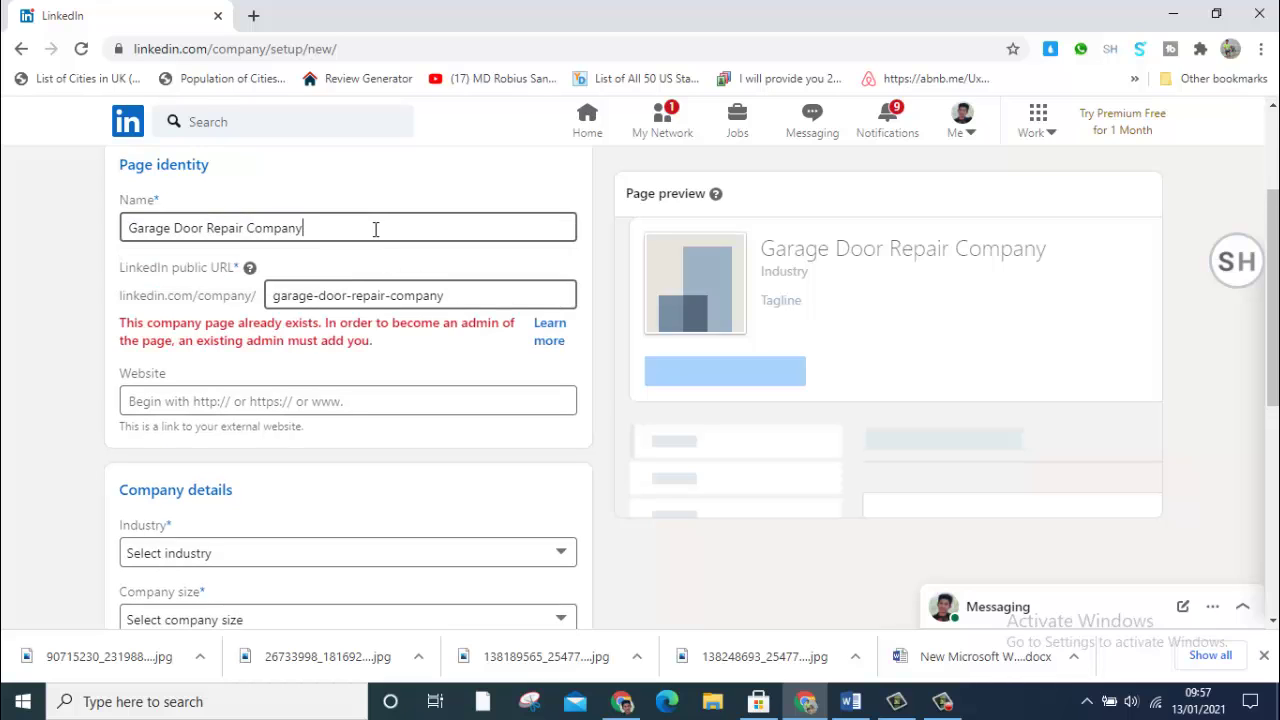
left_click(375, 229)
left_click(246, 247)
left_click(327, 229)
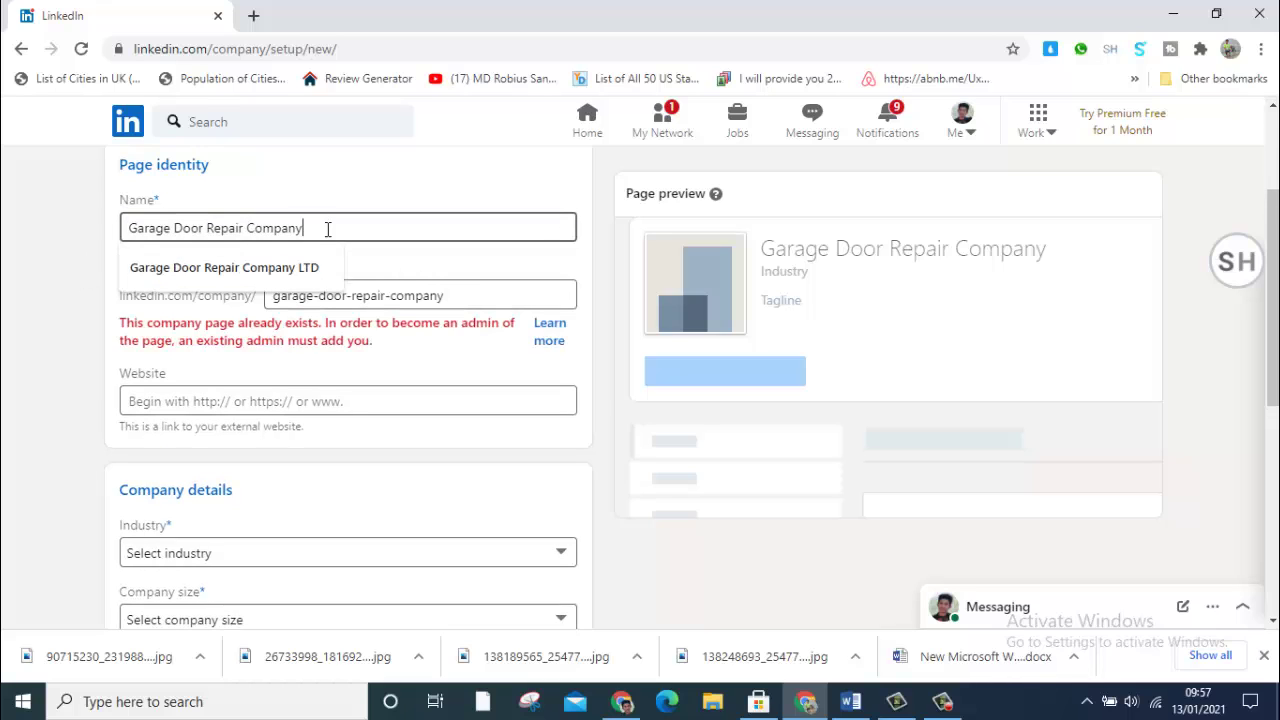
left_click_drag(327, 229, 116, 232)
left_click(54, 246)
left_click(236, 229)
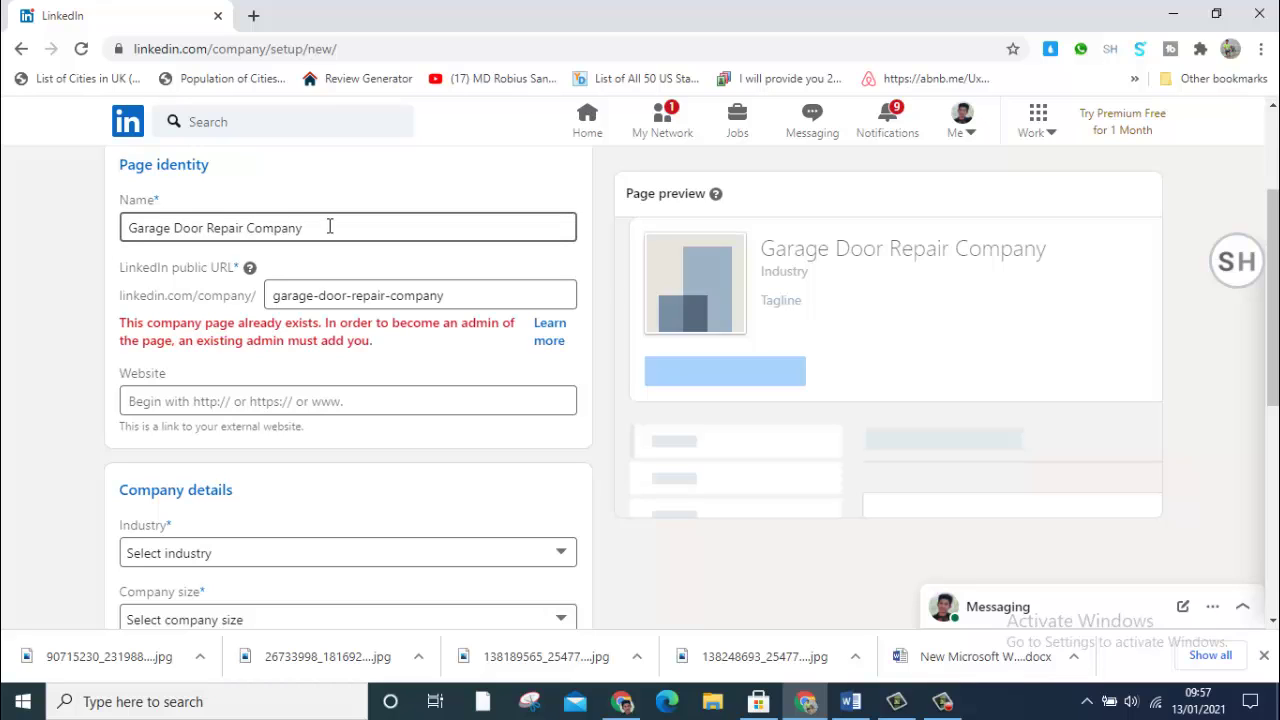
Step: Extend the page name with "ltd" so it reads "Garage Door Repair Company ltd"
left_click(330, 227)
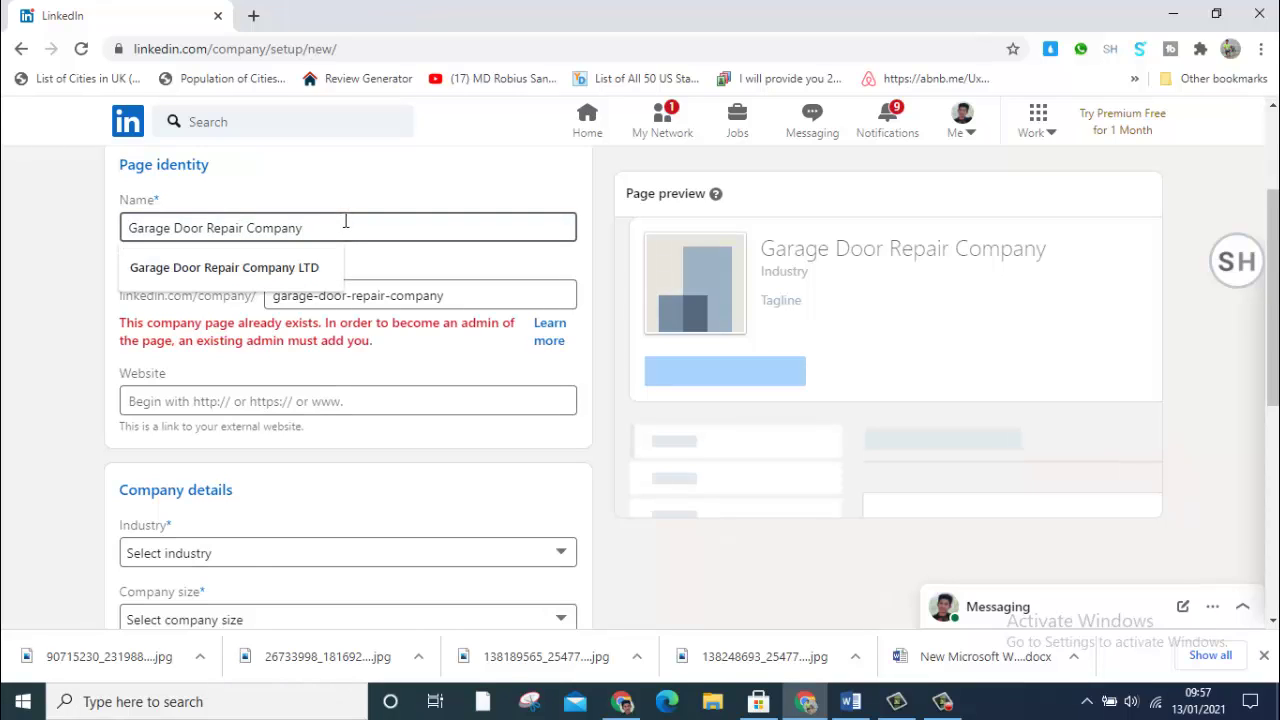
type("let")
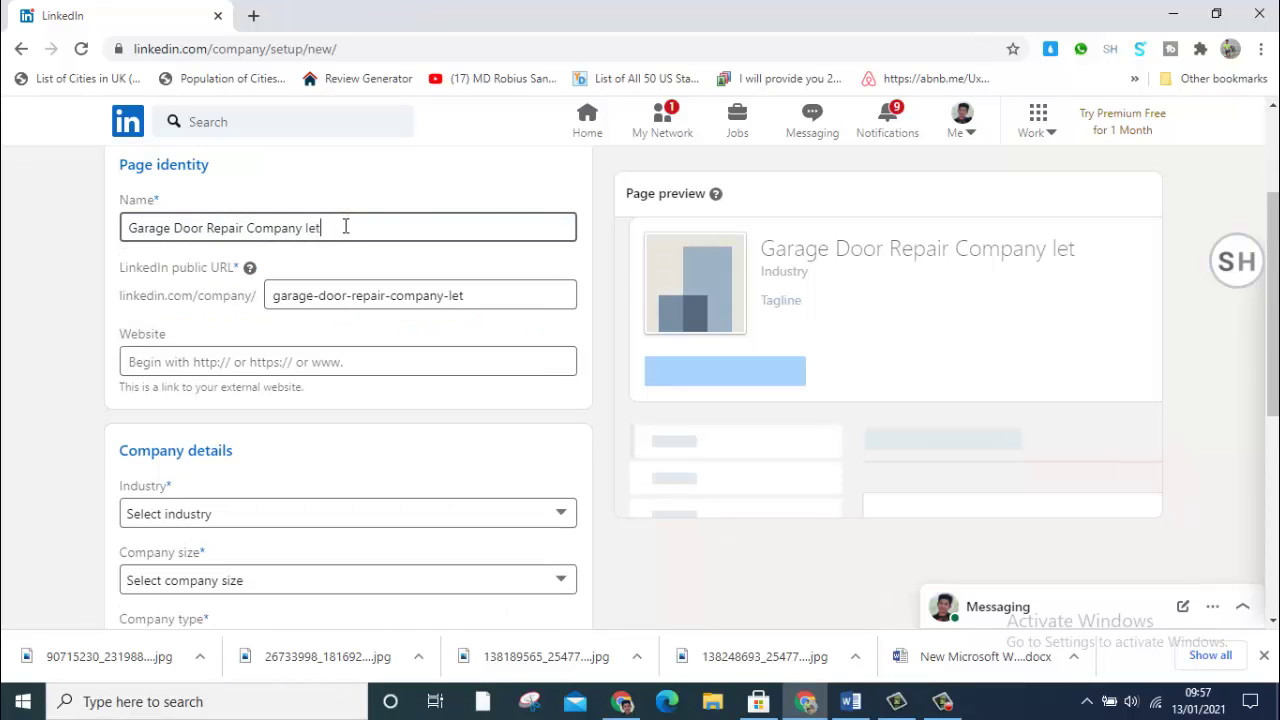
key("BackSpace")
key("BackSpace")
type("t")
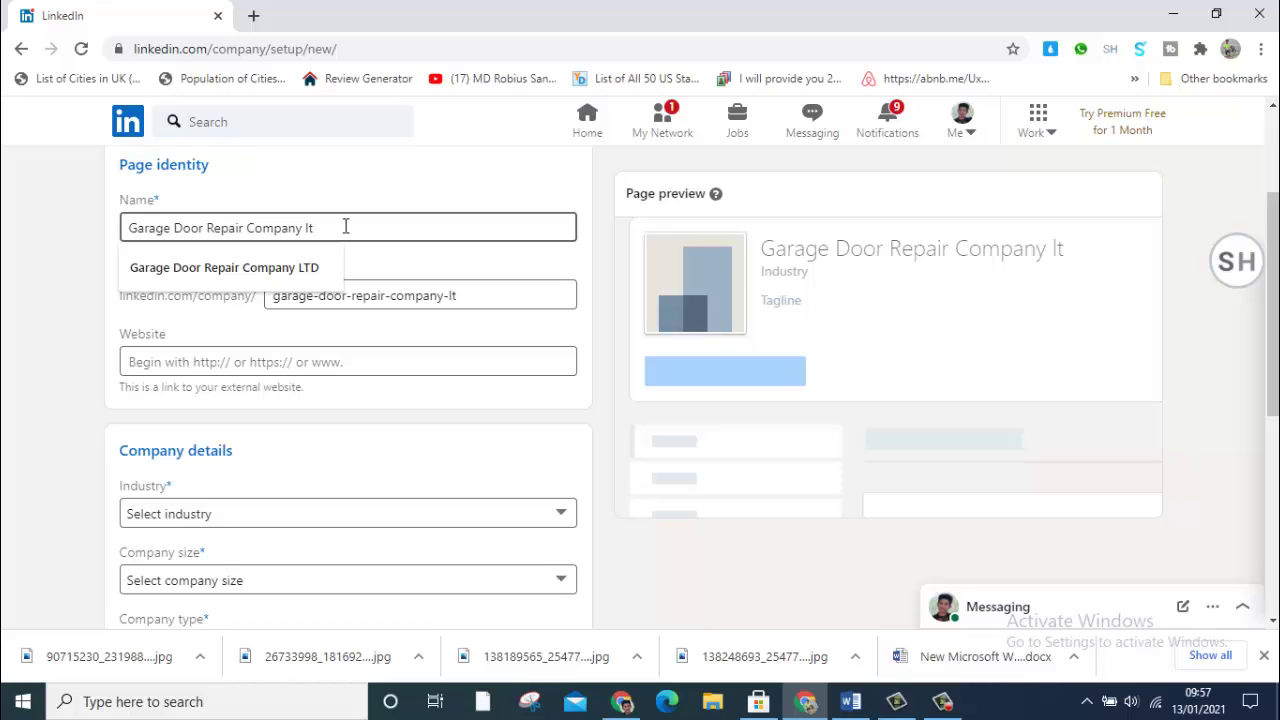
type("d")
left_click(394, 257)
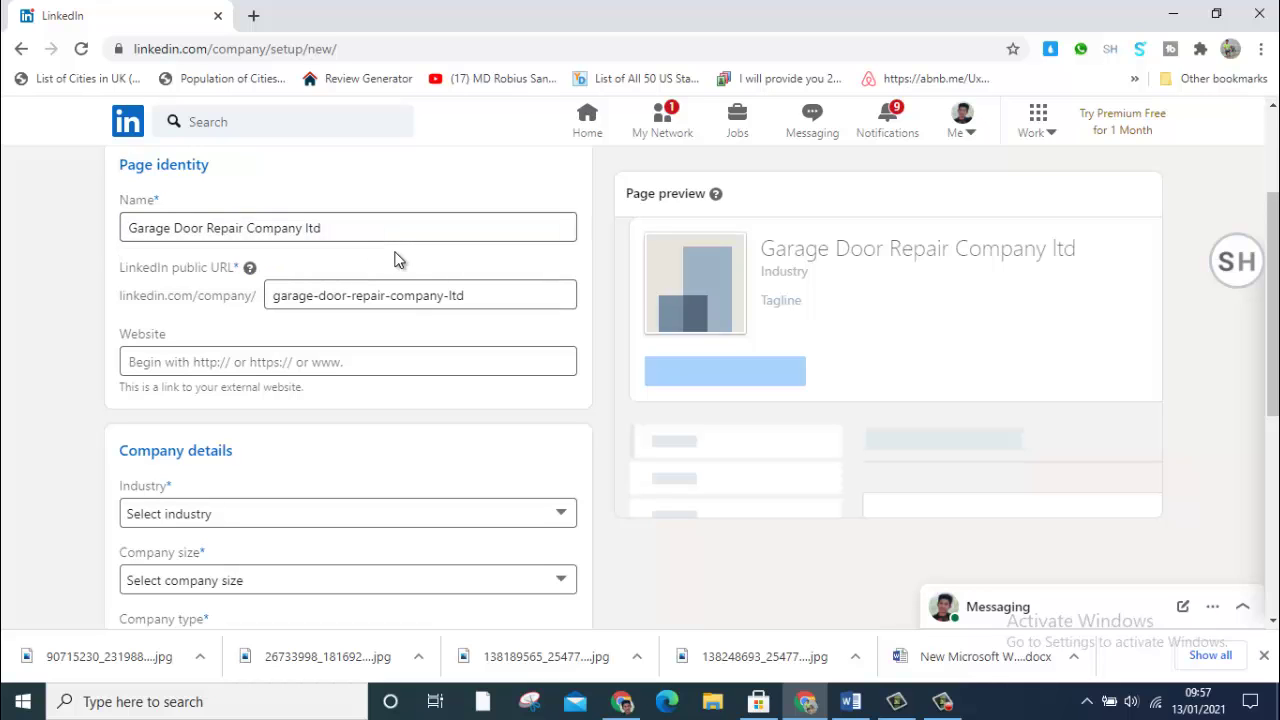
scroll(320, 265, "down", 1)
scroll(323, 318, "up", 1)
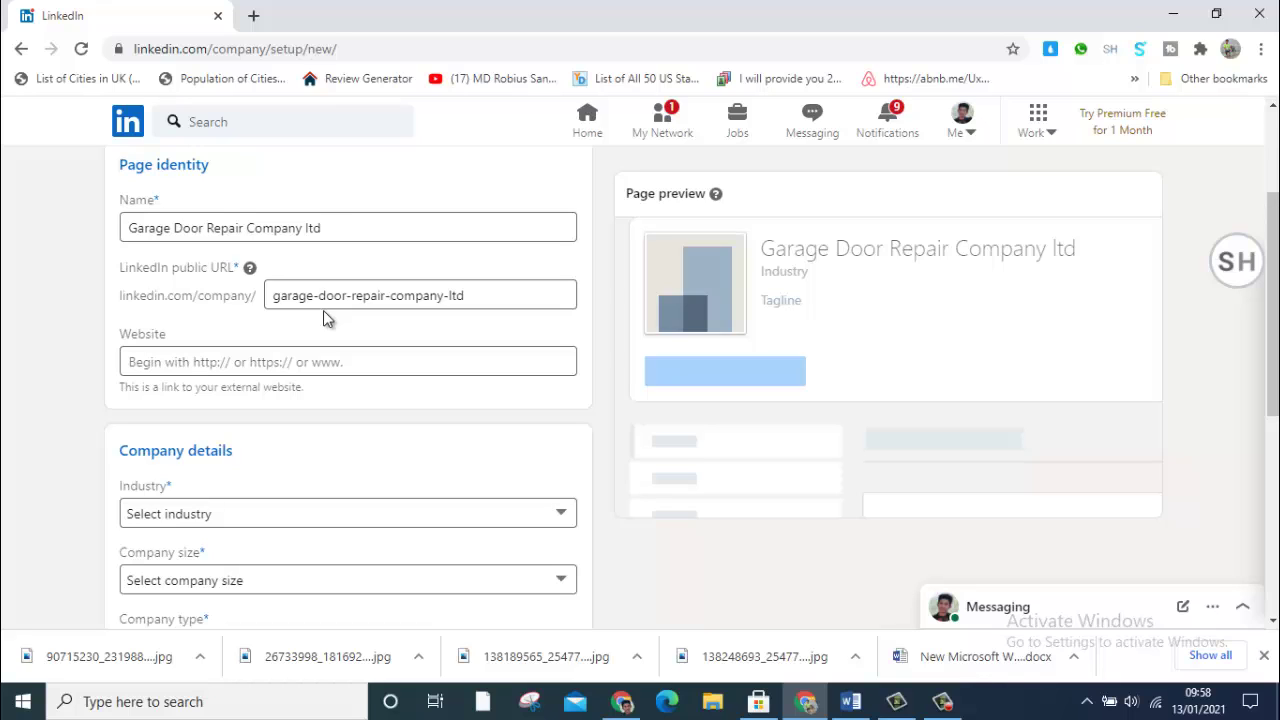
left_click(355, 238)
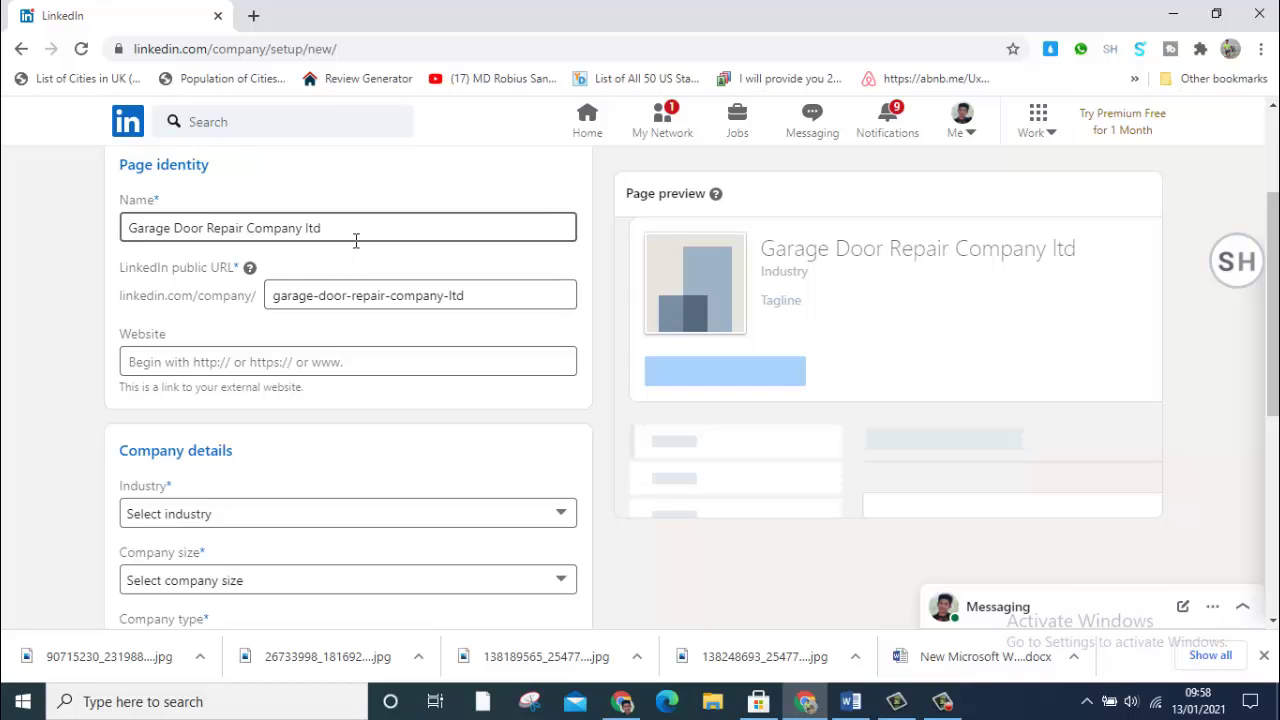
left_click(378, 262)
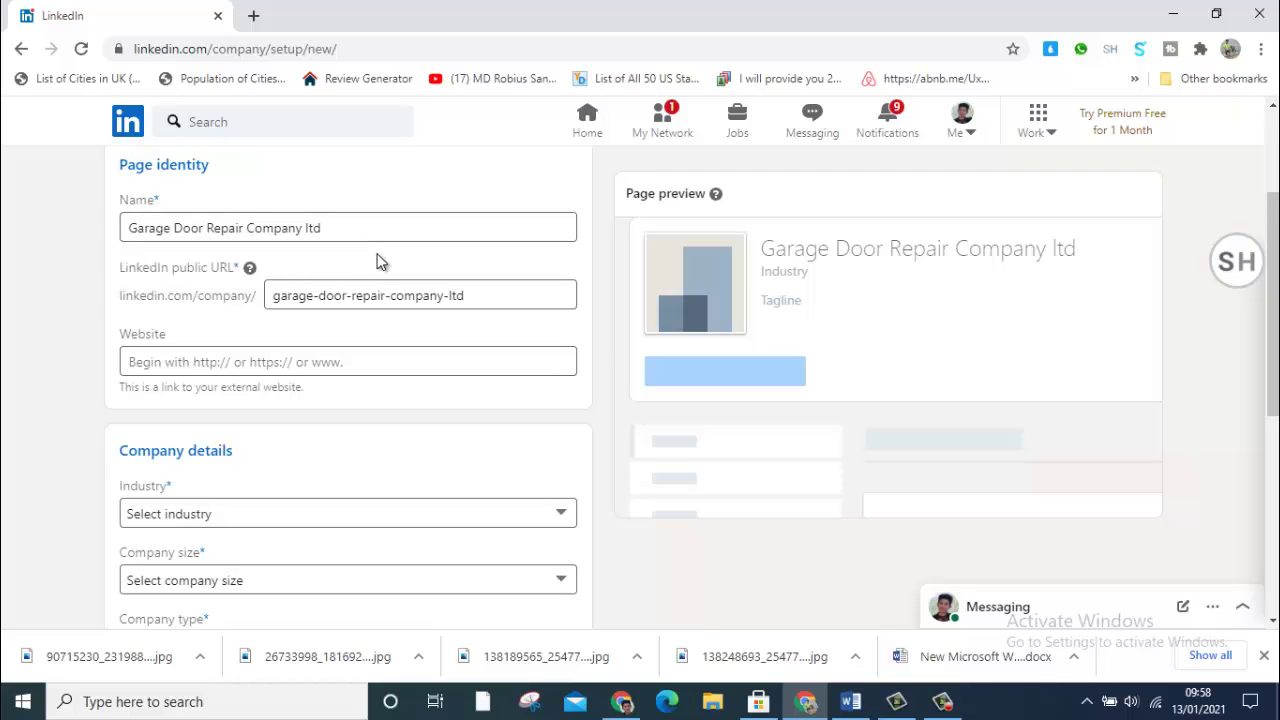
scroll(378, 262, "down", 1)
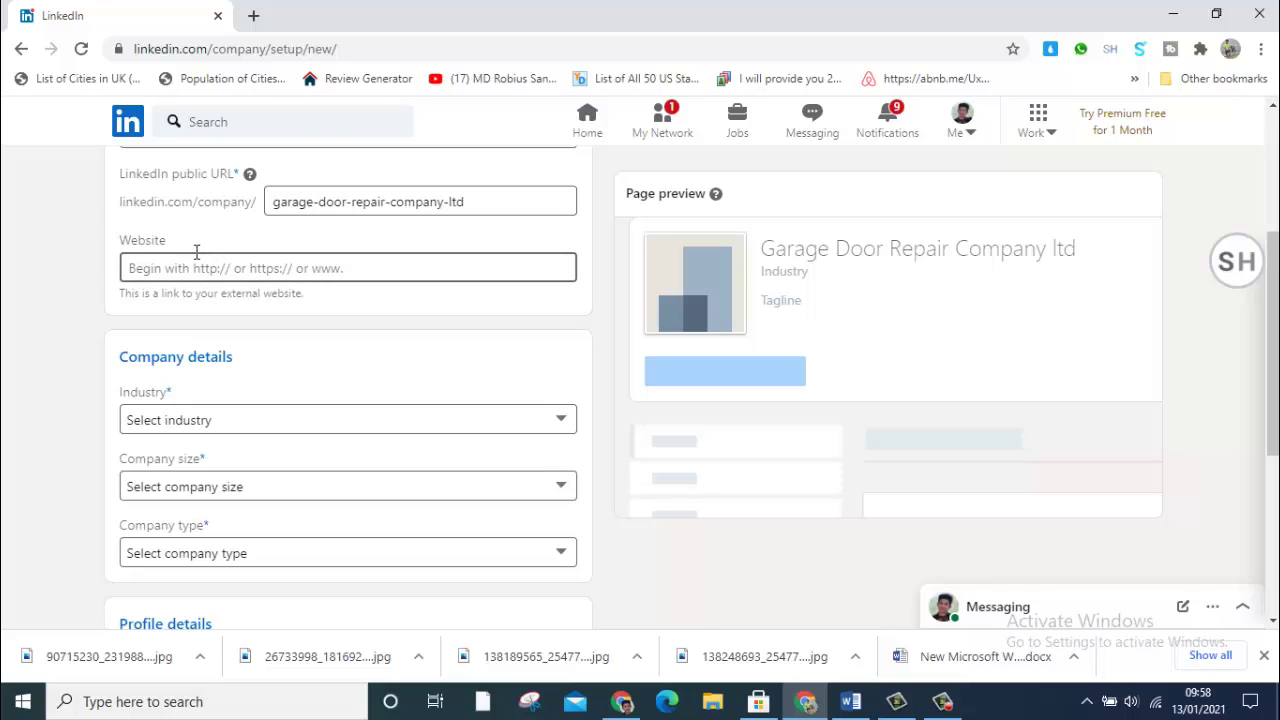
scroll(195, 268, "up", 1)
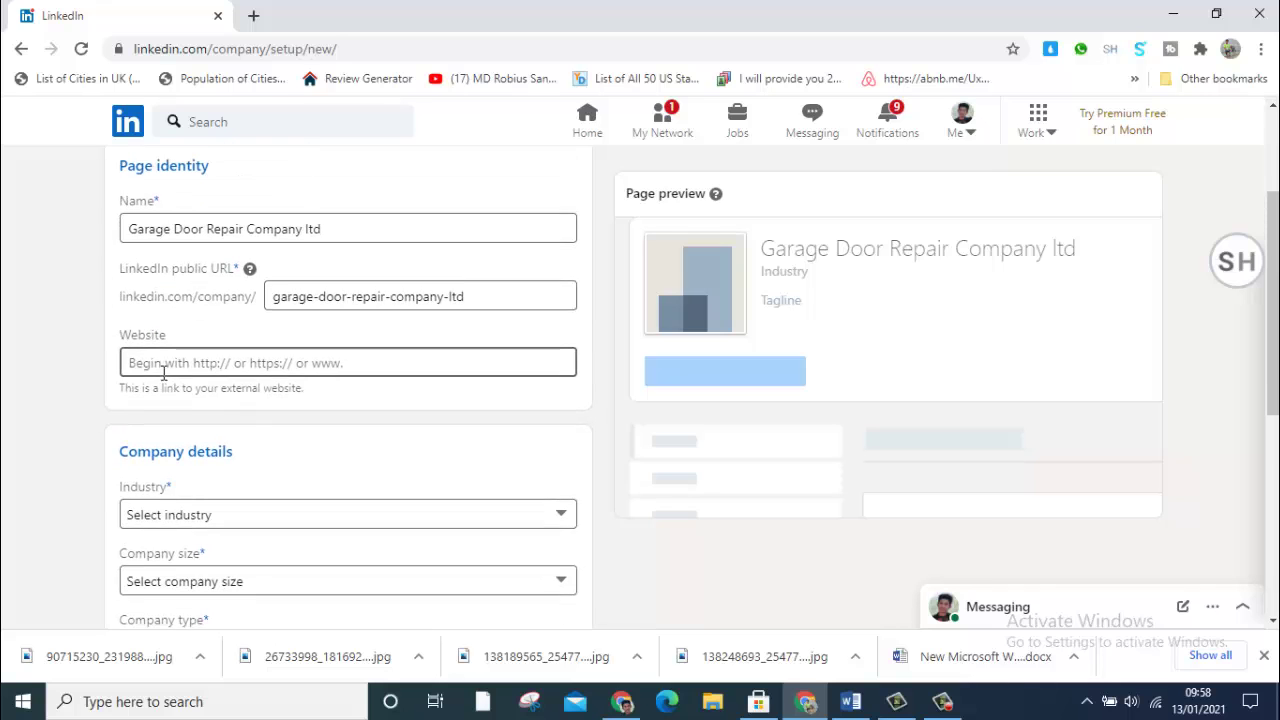
scroll(163, 372, "up", 1)
scroll(163, 372, "down", 1)
left_click(216, 337)
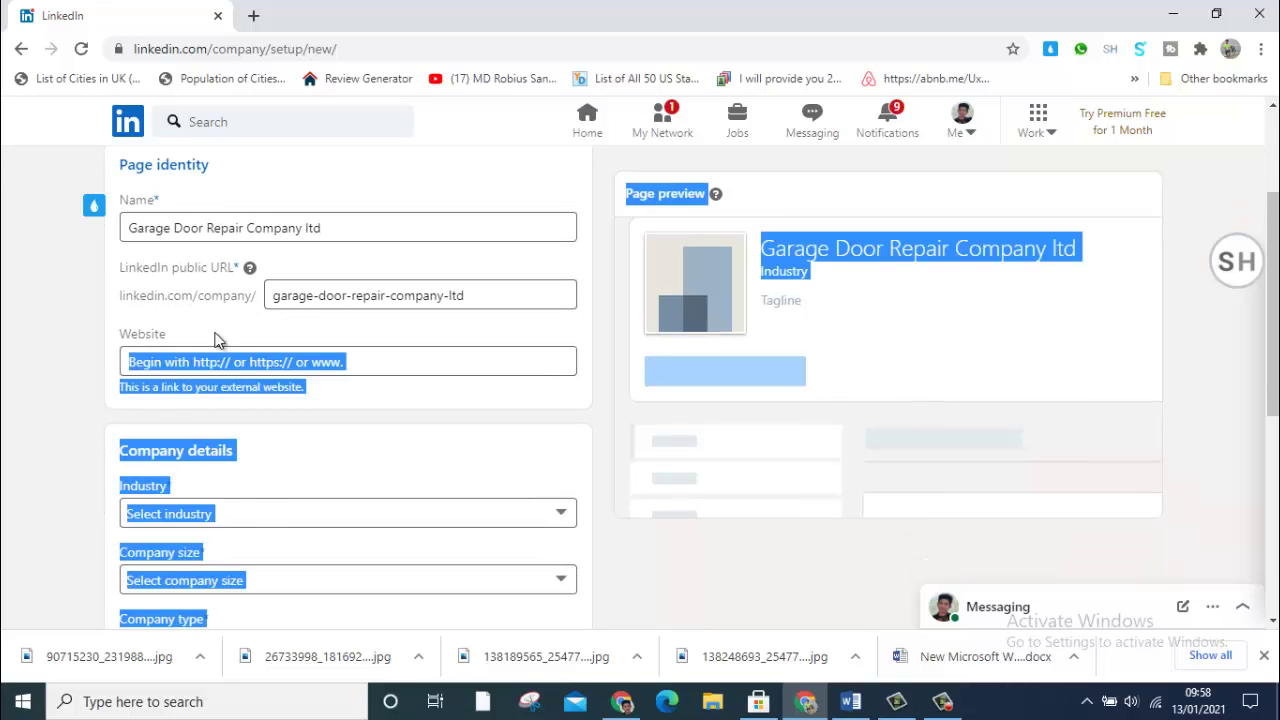
left_click(851, 701)
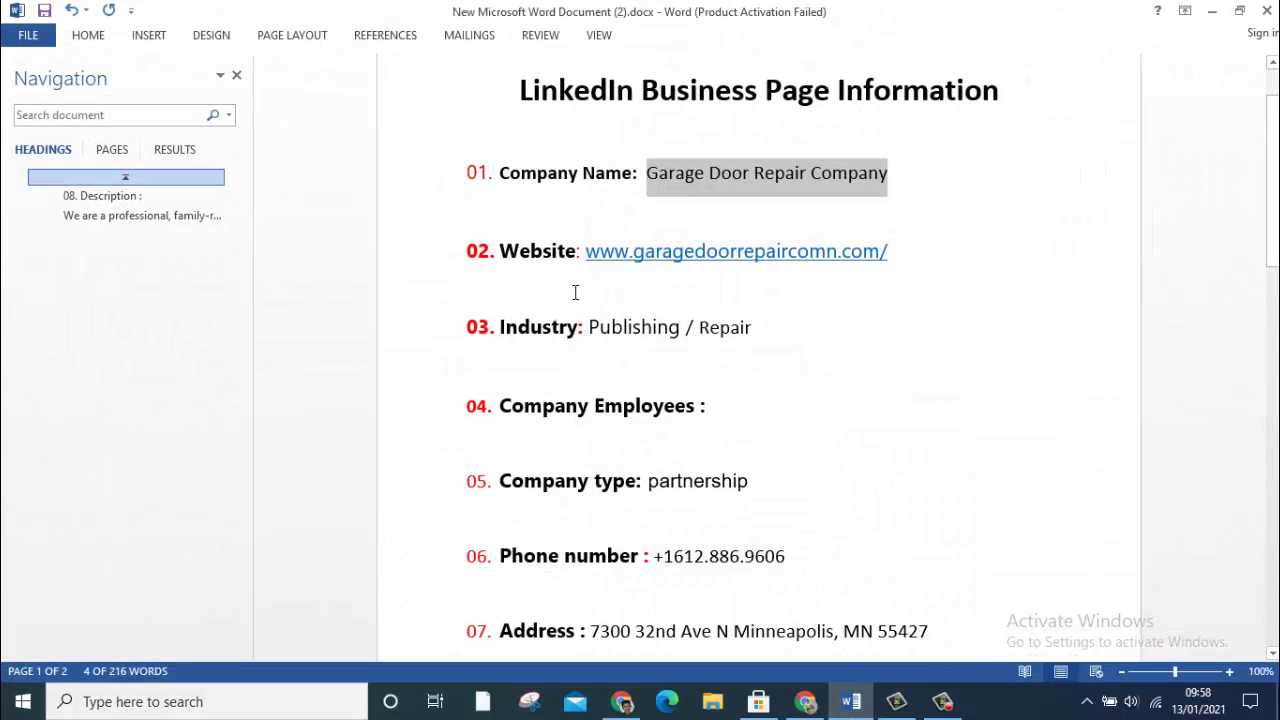
scroll(772, 336, "up", 1)
left_click_drag(912, 300, 585, 300)
key("ctrl+c")
left_click(1211, 11)
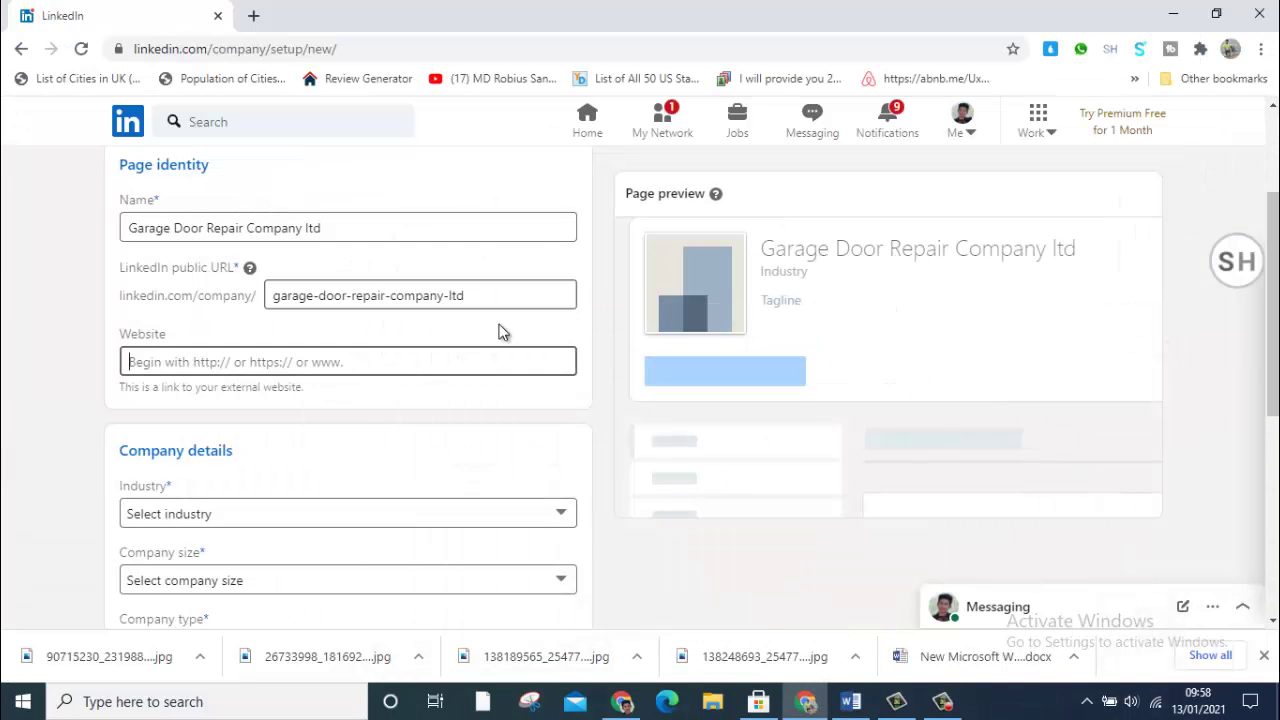
key("ctrl+v")
Step: Check the industry in the Word information document and set the LinkedIn page's industry to Publishing
scroll(220, 410, "down", 2)
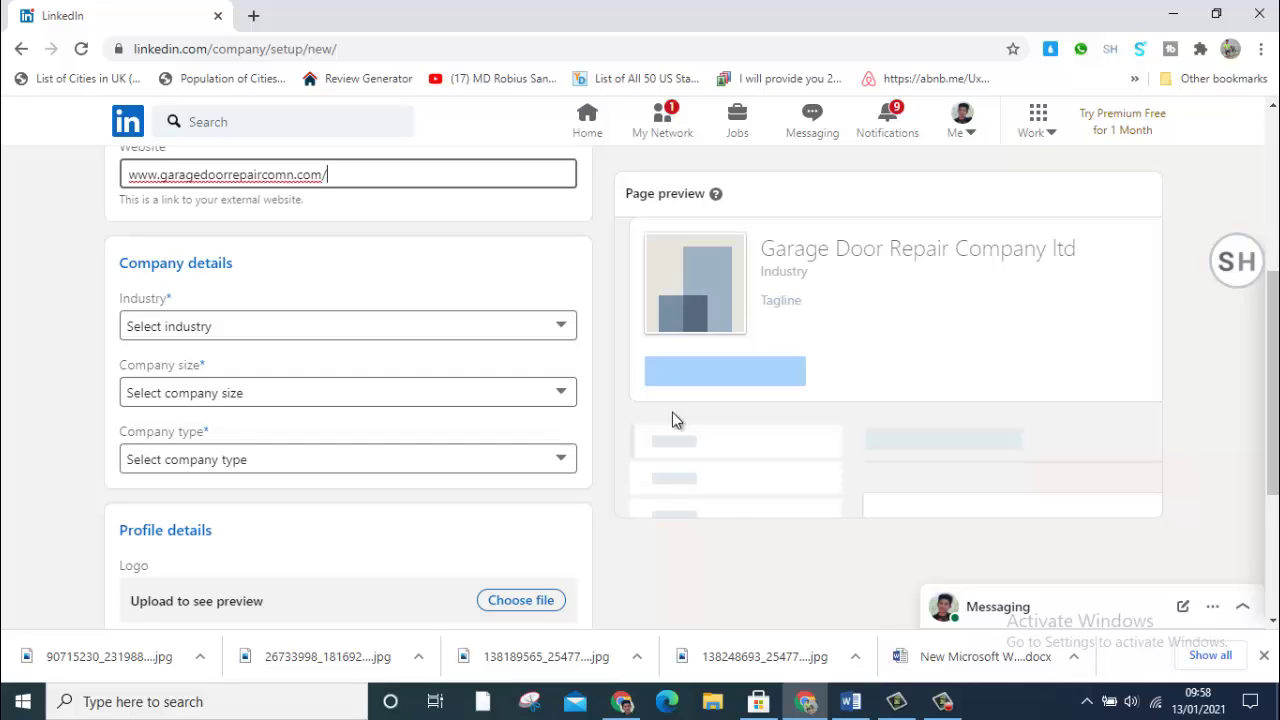
scroll(484, 420, "down", 1)
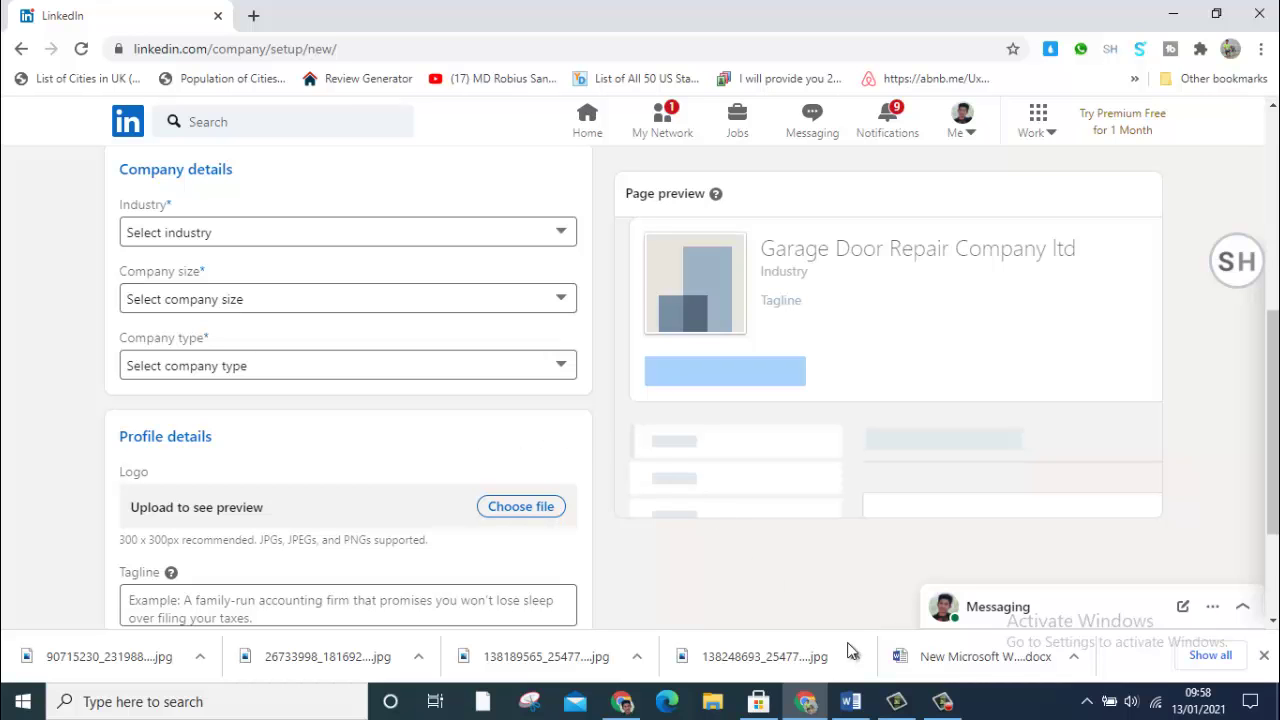
left_click(849, 702)
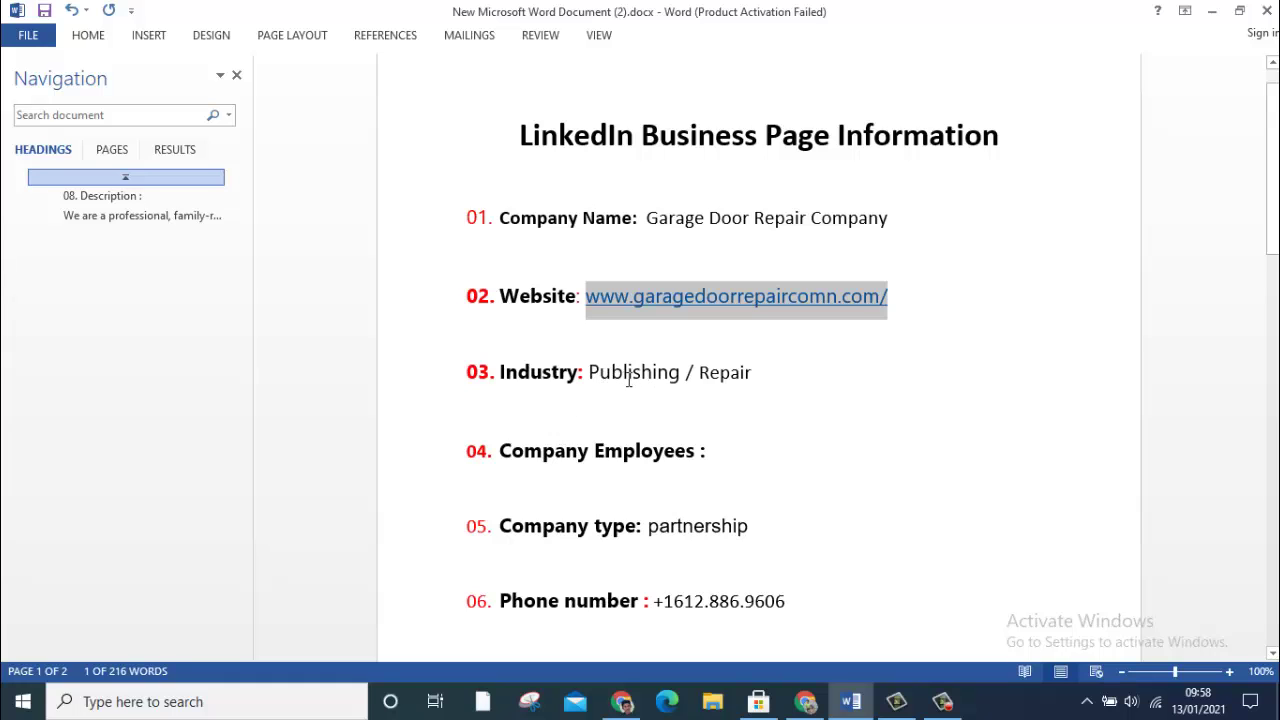
left_click(1211, 11)
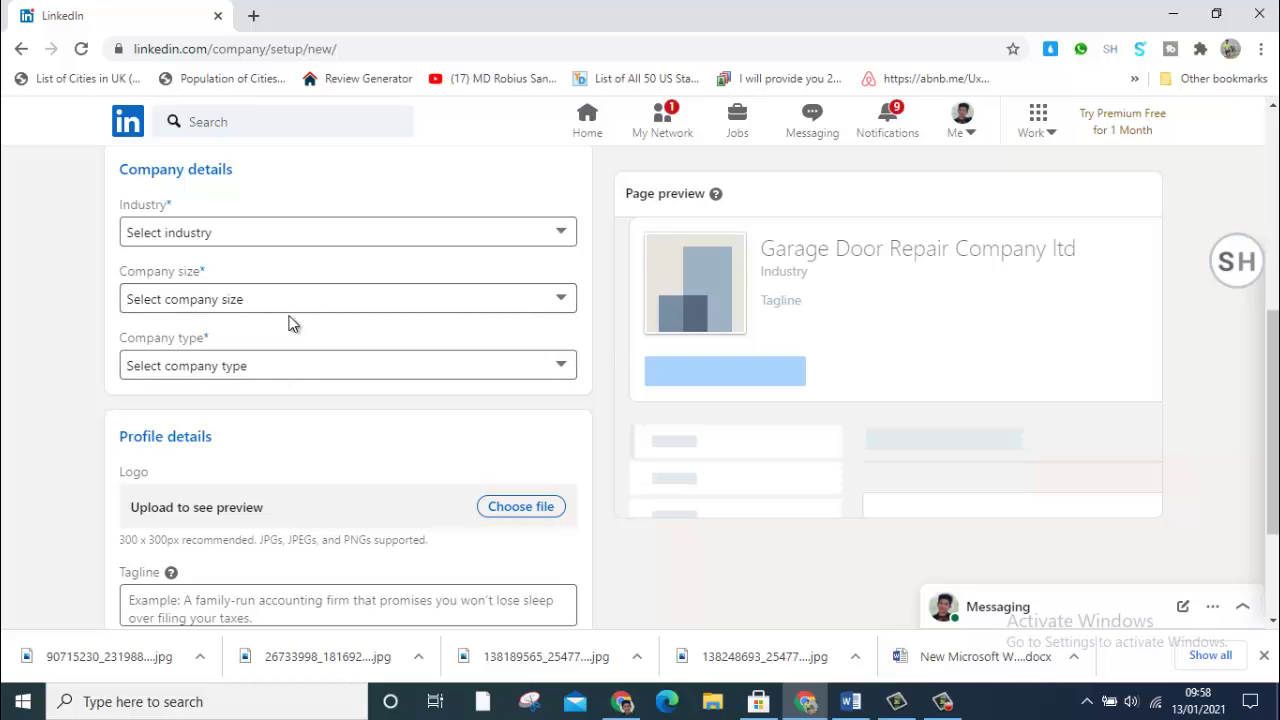
left_click(294, 364)
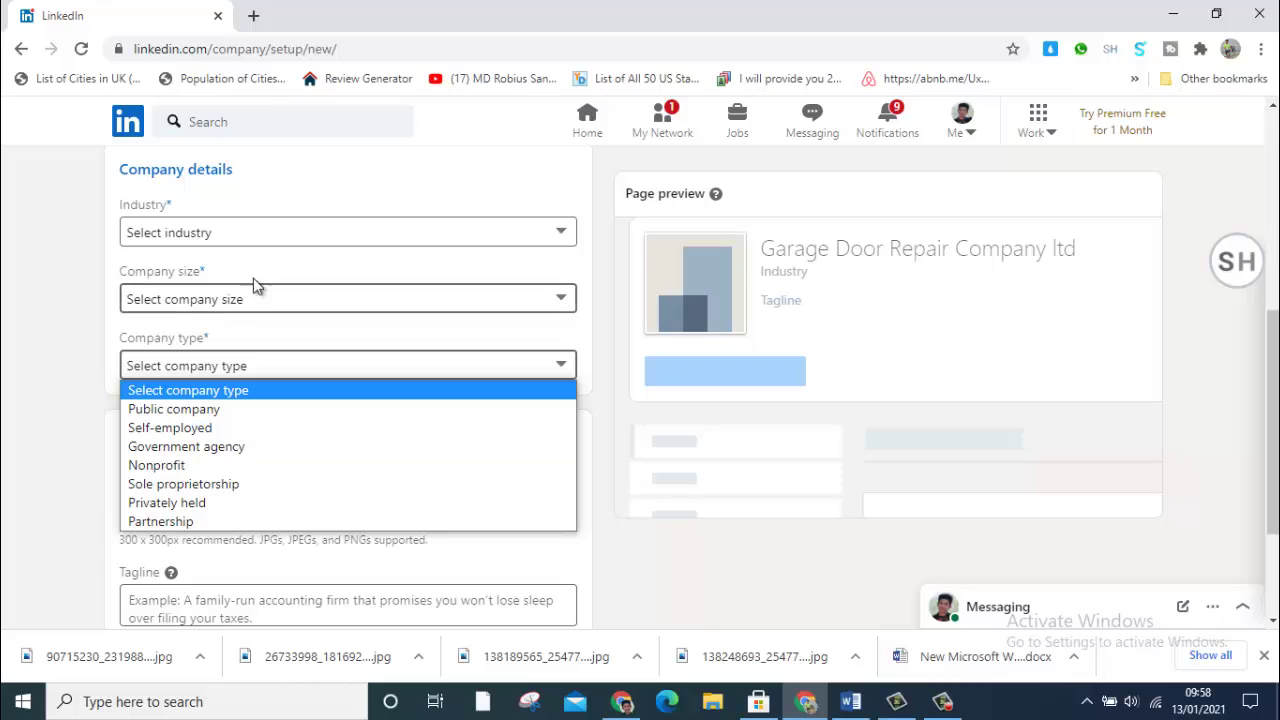
left_click(240, 212)
scroll(258, 275, "up", 1)
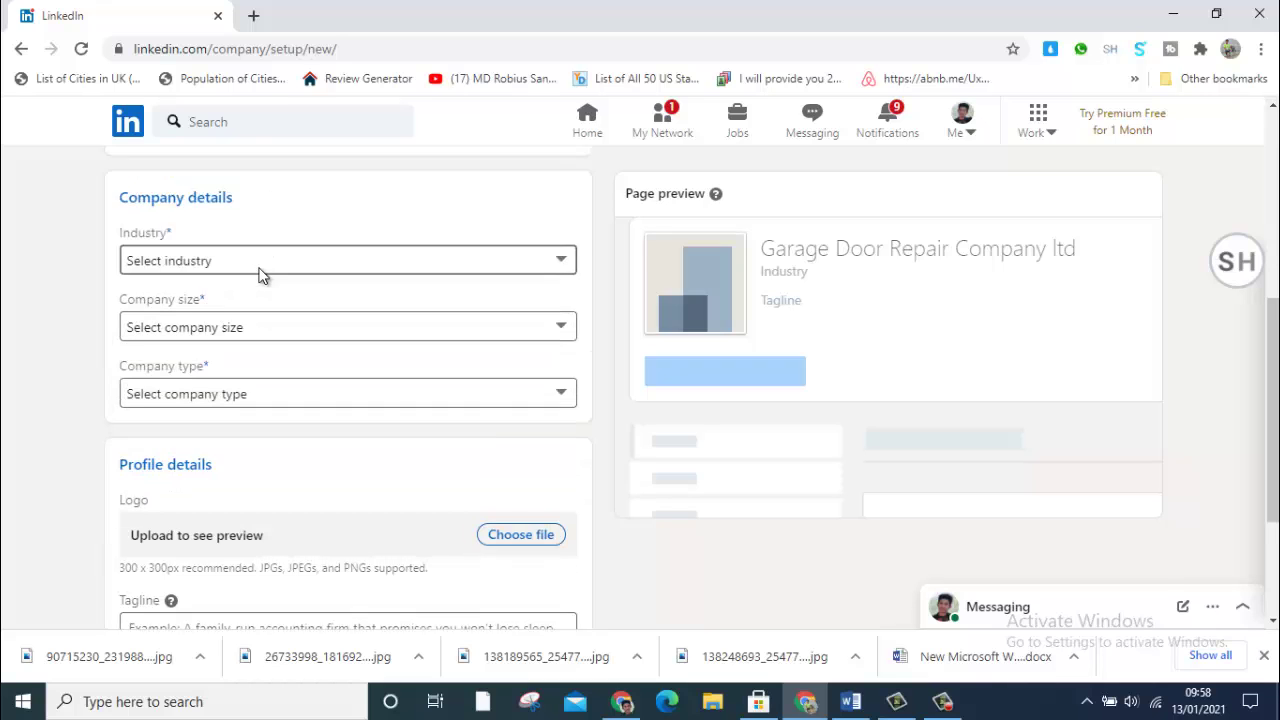
left_click(272, 332)
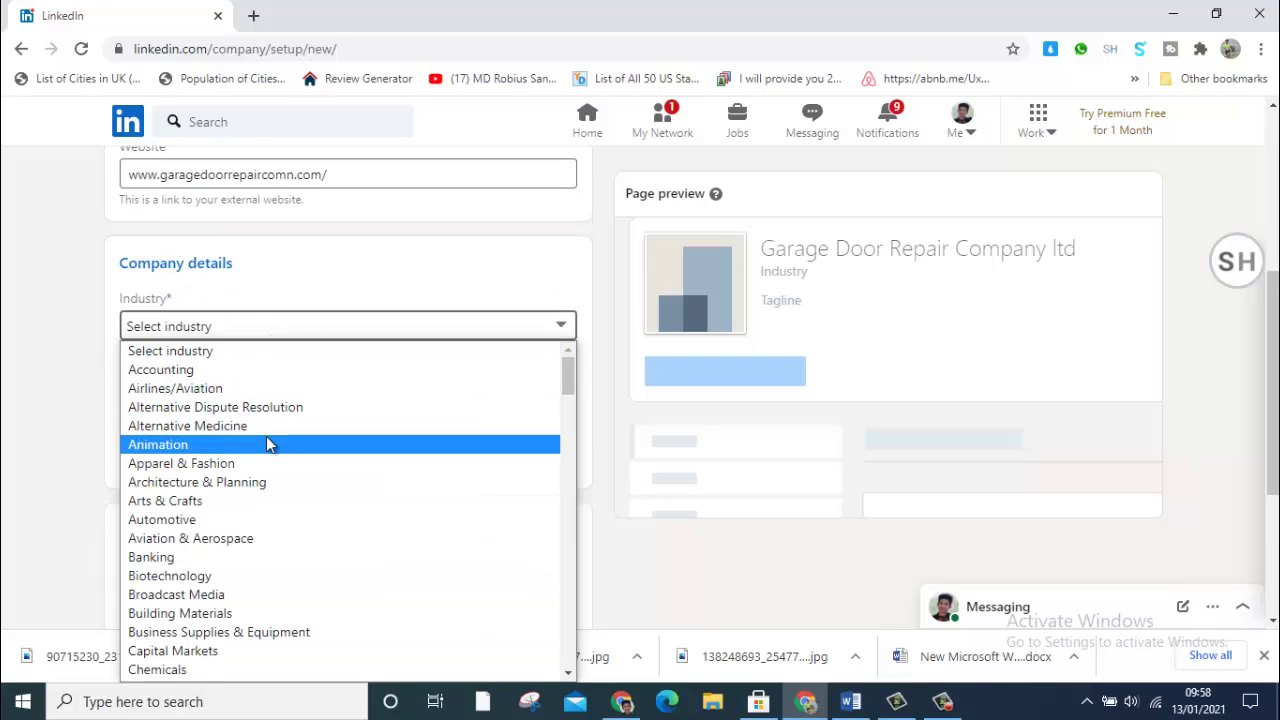
key("p")
scroll(268, 458, "down", 2)
type("phi")
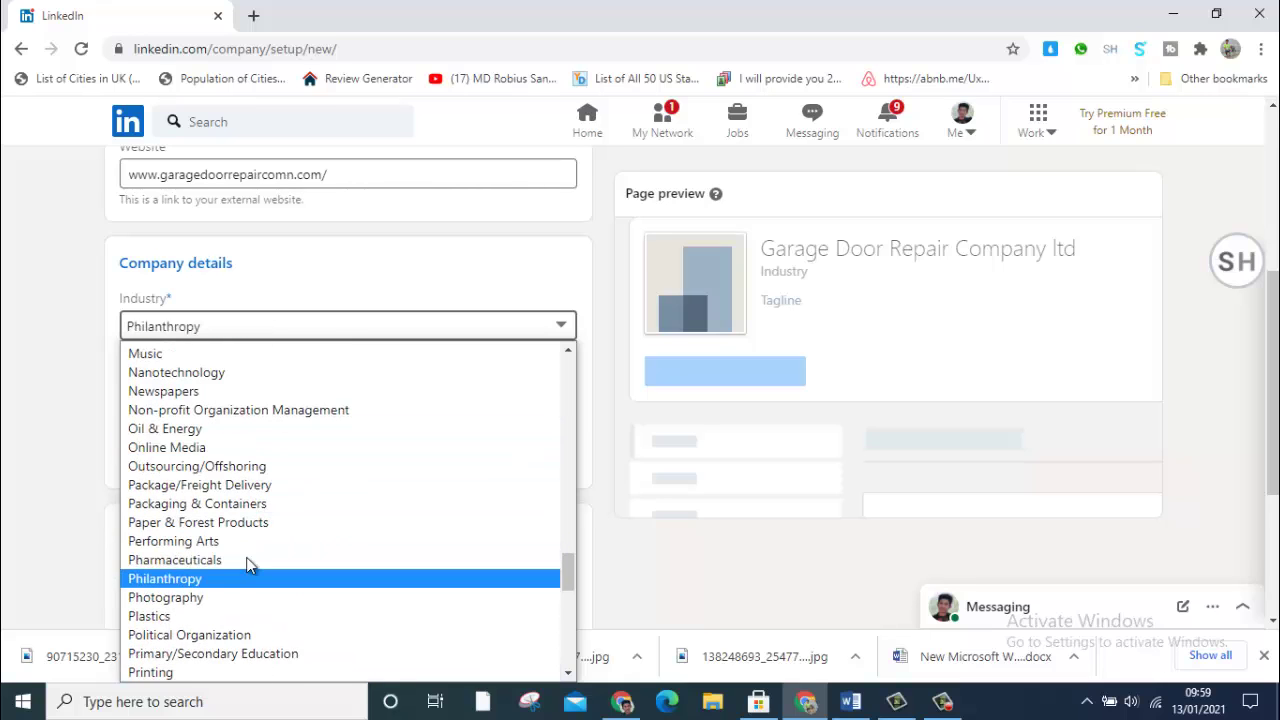
key("Down")
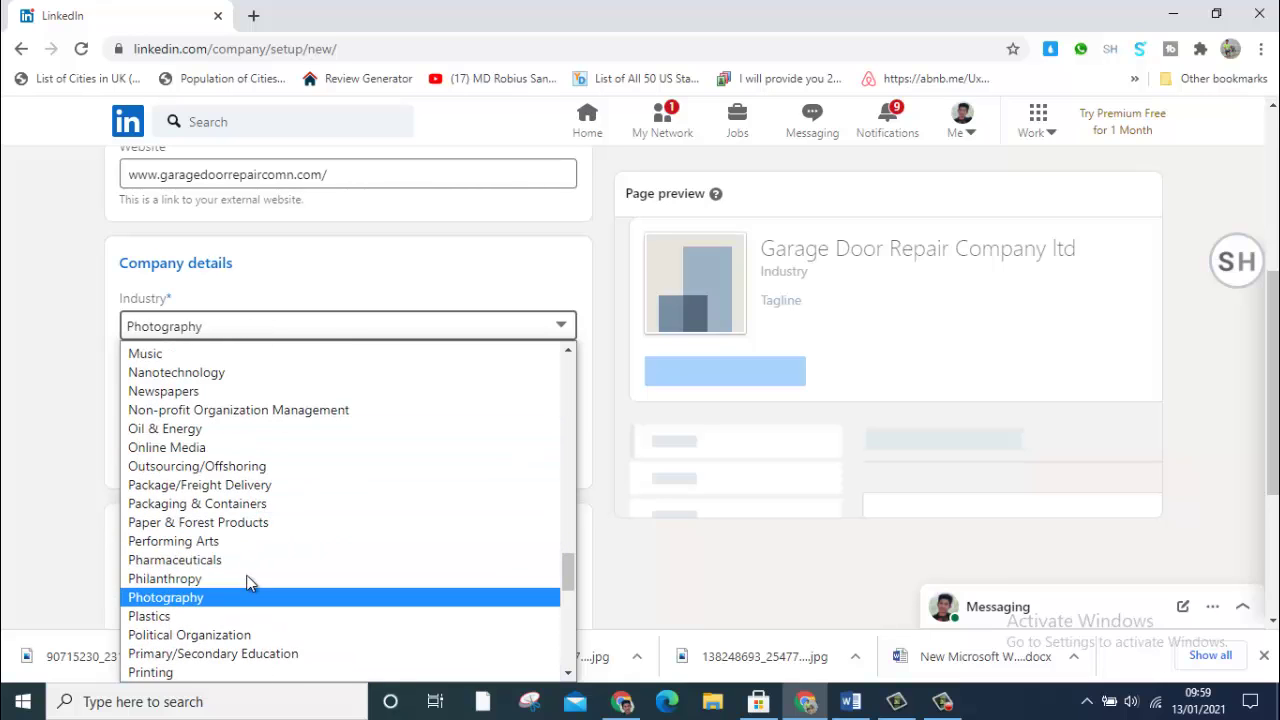
scroll(243, 580, "down", 2)
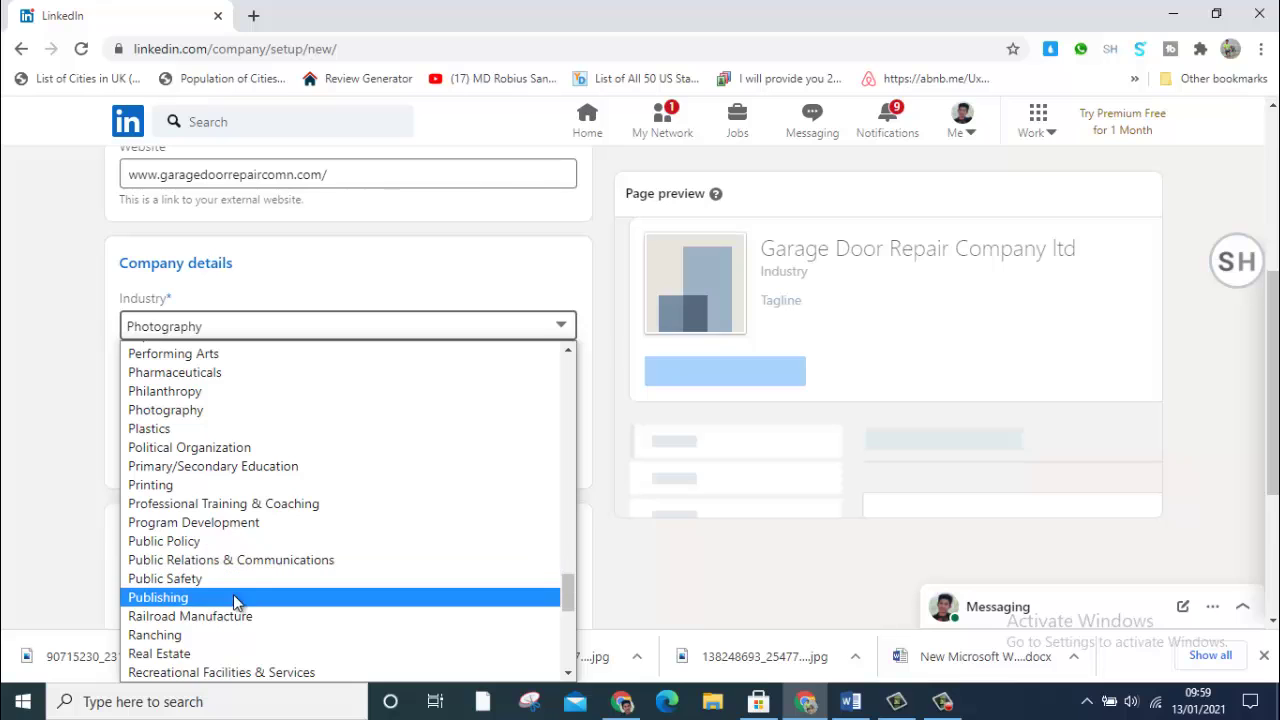
left_click(205, 598)
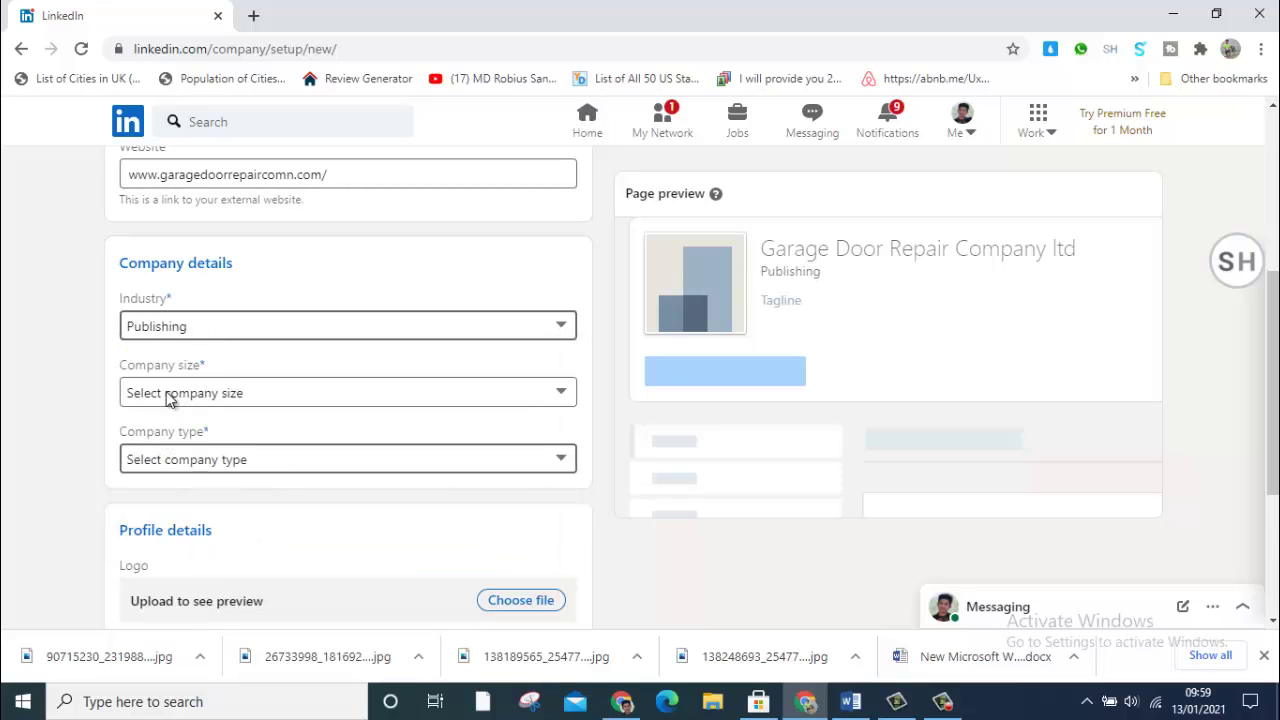
Step: Set the company size to 0–1 employees and the company type to Partnership
scroll(288, 327, "down", 1)
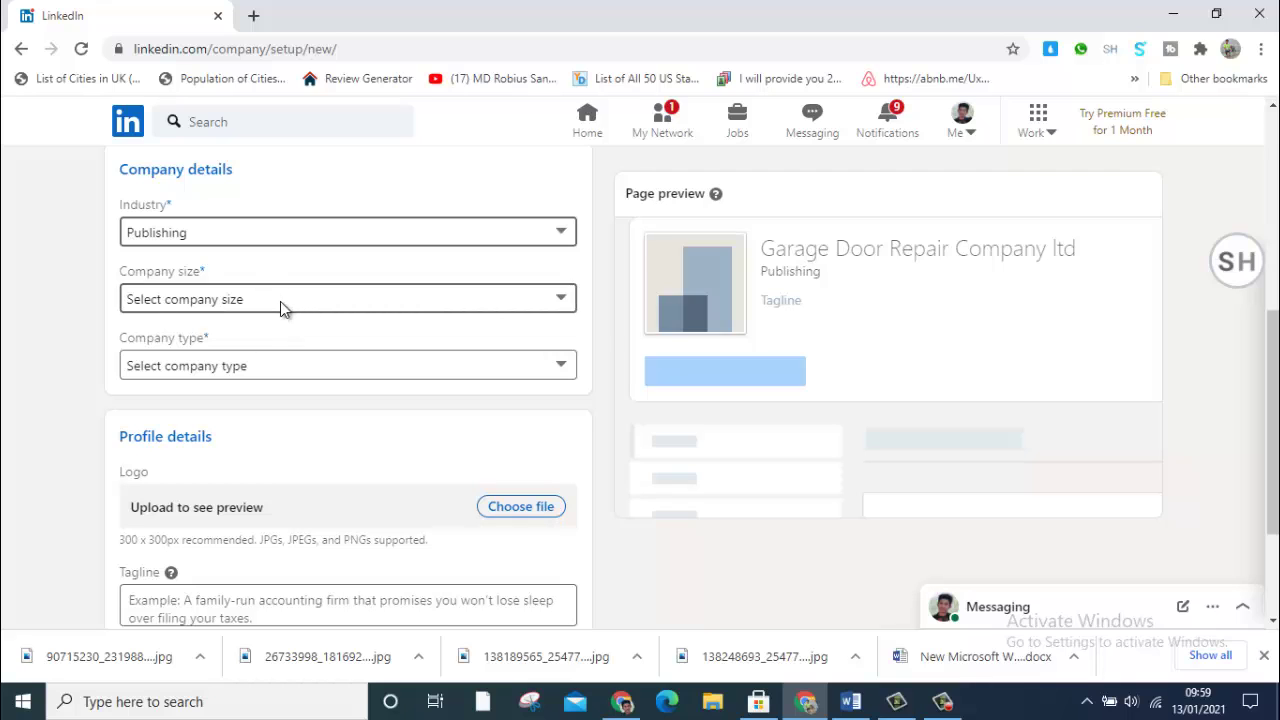
left_click(280, 301)
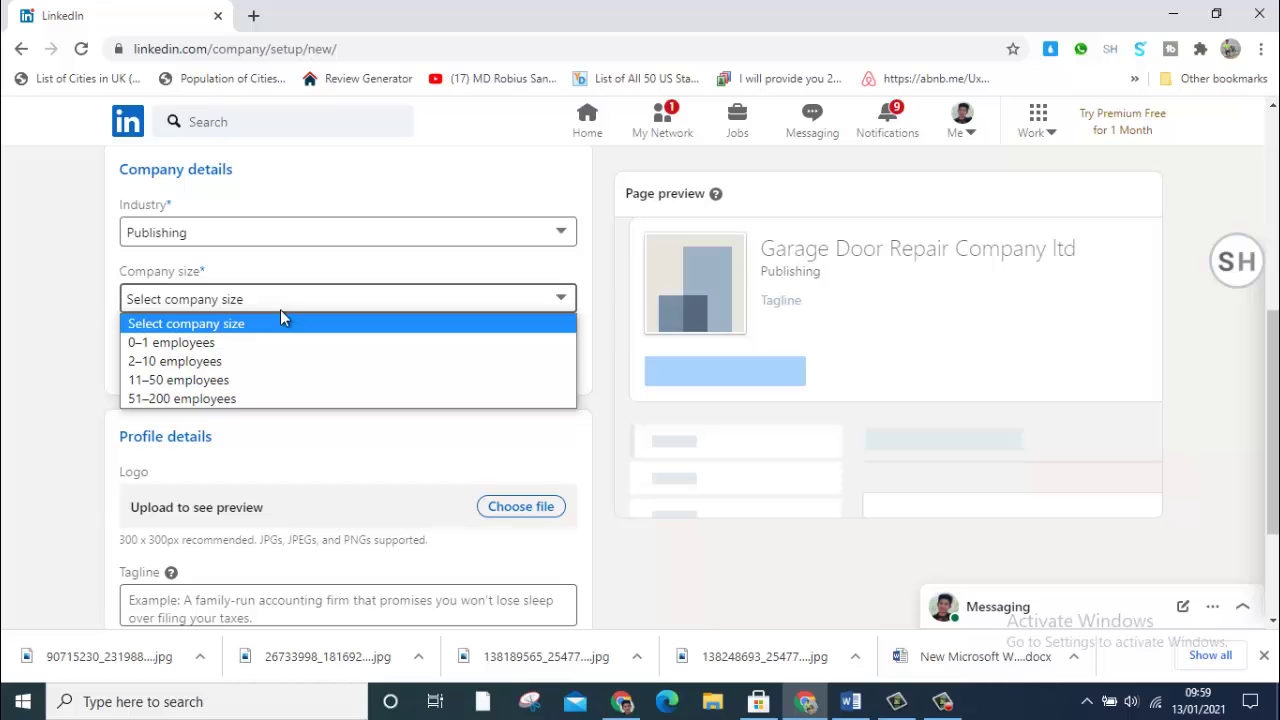
left_click(242, 346)
scroll(266, 336, "down", 1)
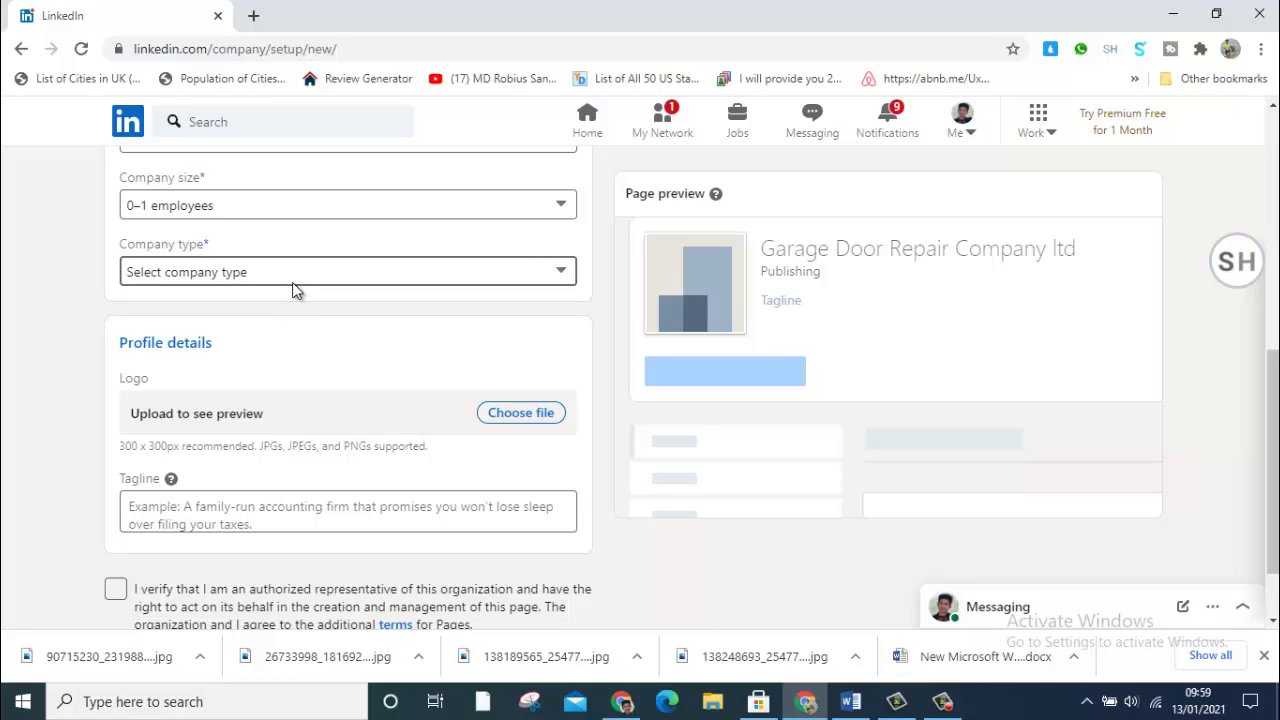
left_click(294, 285)
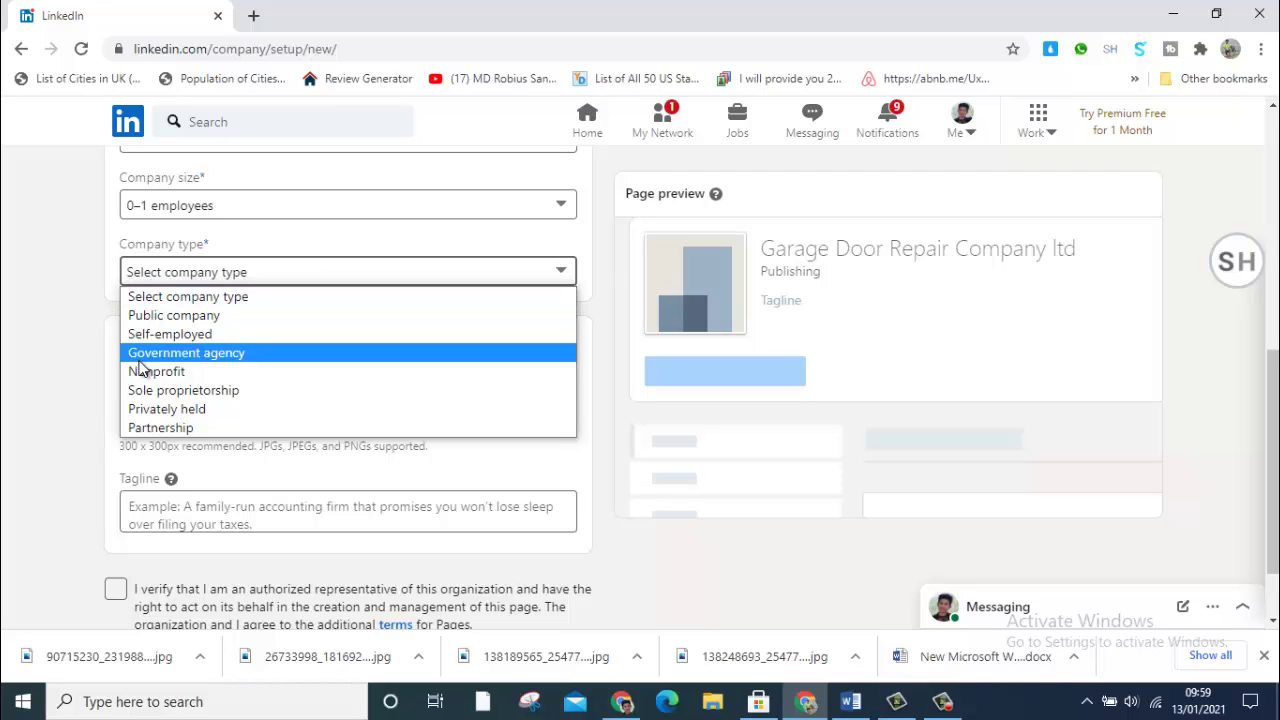
left_click(193, 428)
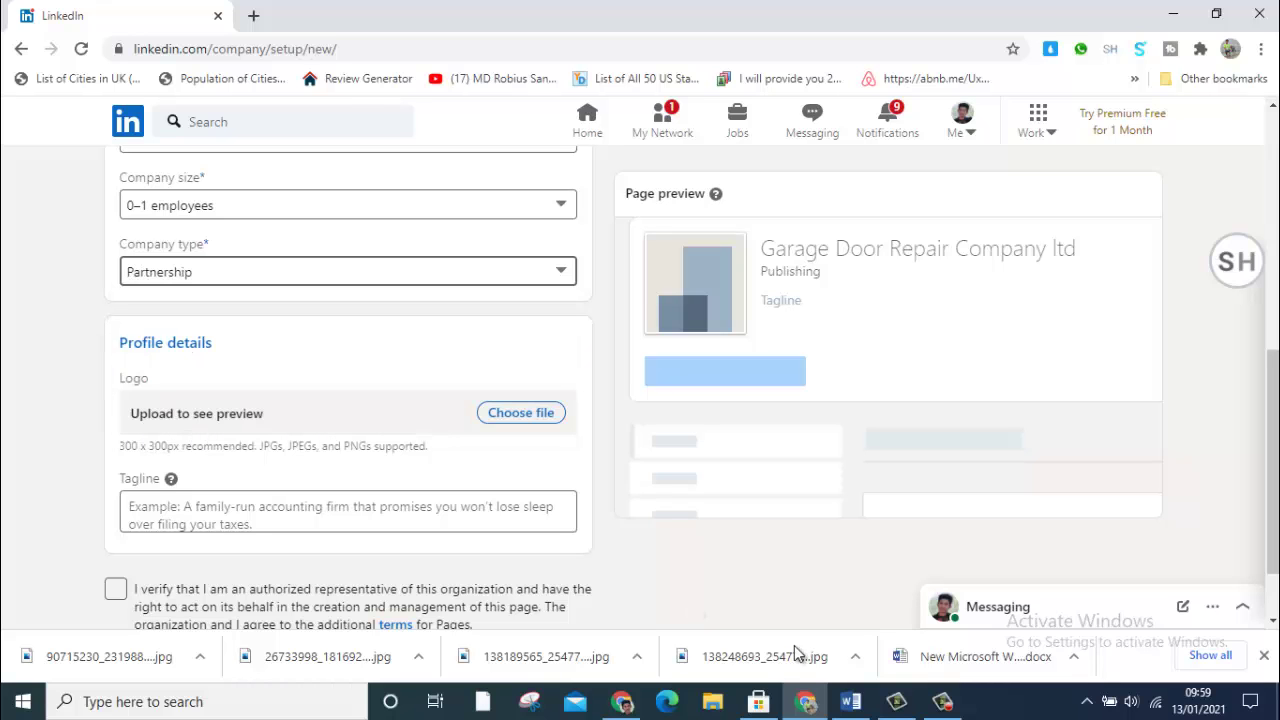
Step: Check the Word information document and review the LinkedIn form from the public URL down to the logo, tagline and verification fields
left_click(851, 701)
scroll(657, 465, "down", 1)
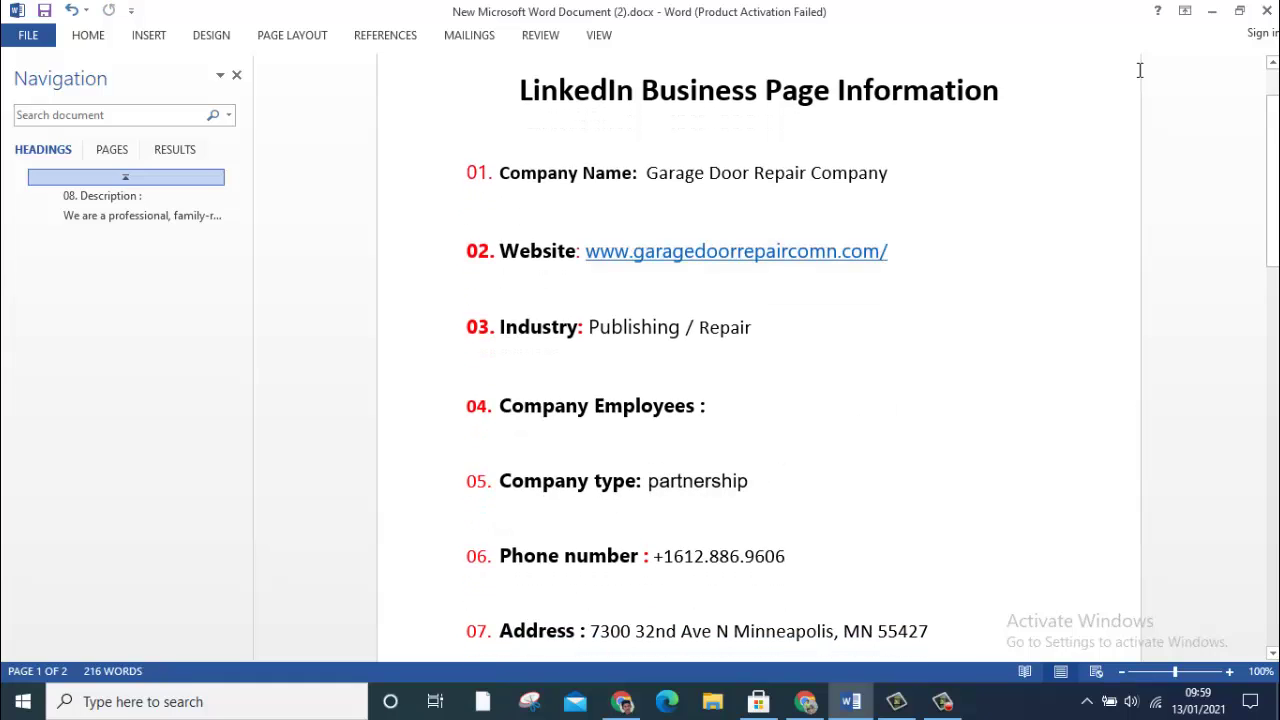
left_click(1211, 11)
scroll(221, 328, "down", 1)
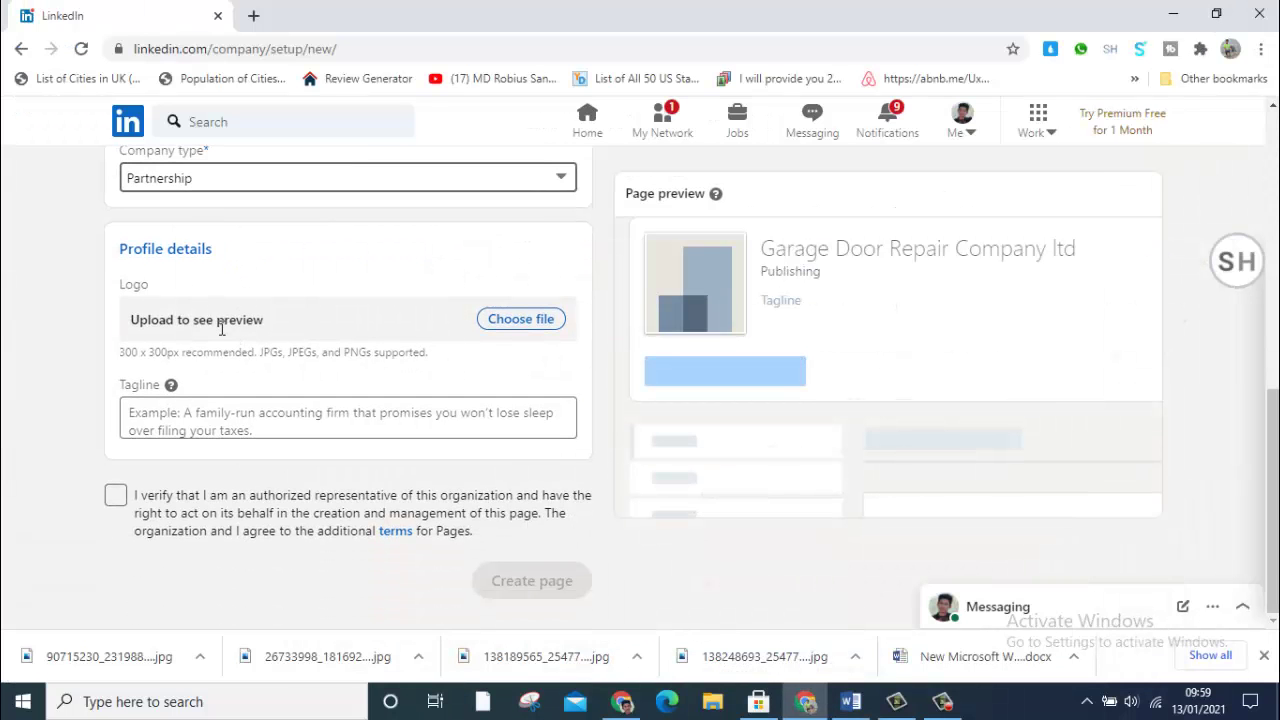
scroll(235, 345, "up", 1)
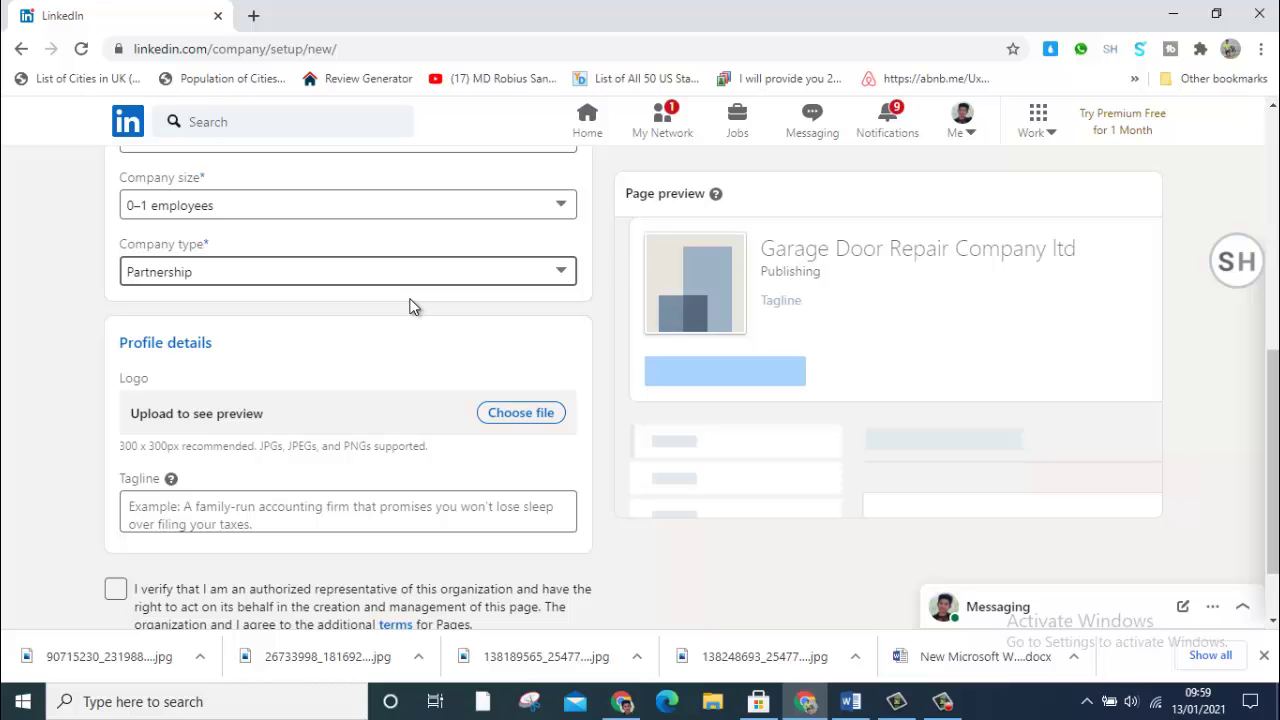
scroll(410, 306, "up", 3)
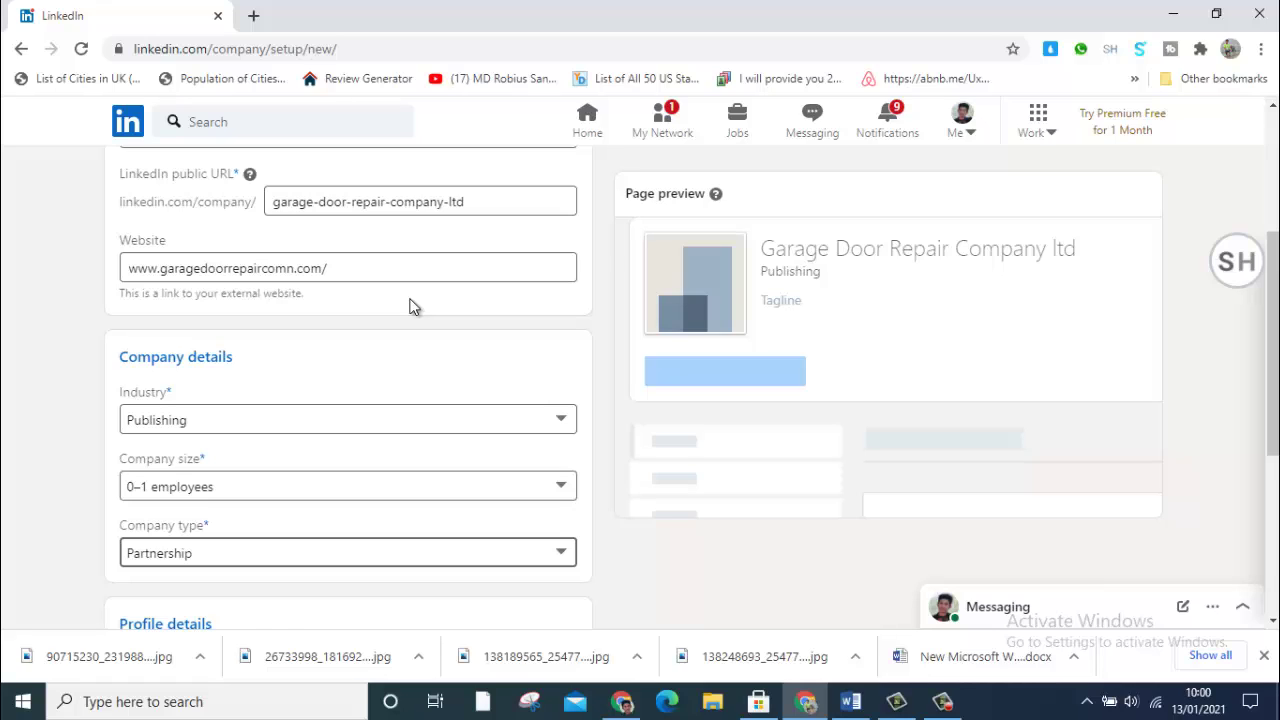
scroll(409, 360, "down", 1)
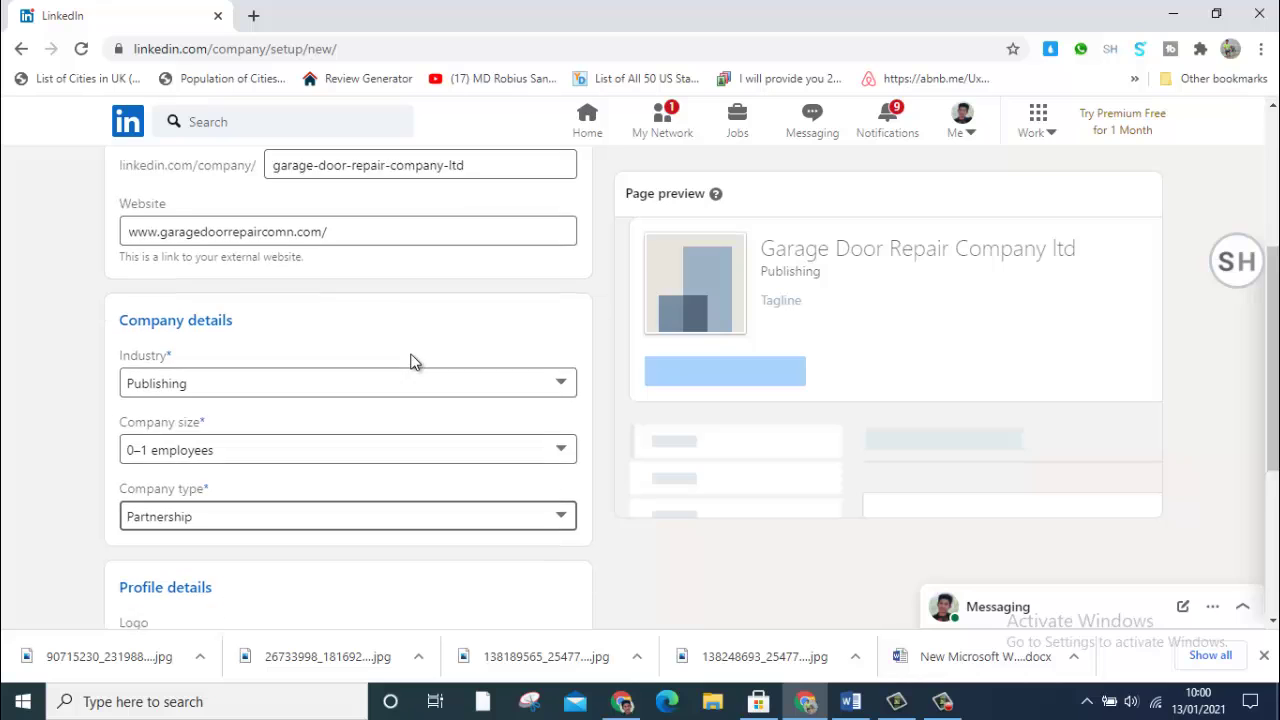
scroll(406, 363, "down", 1)
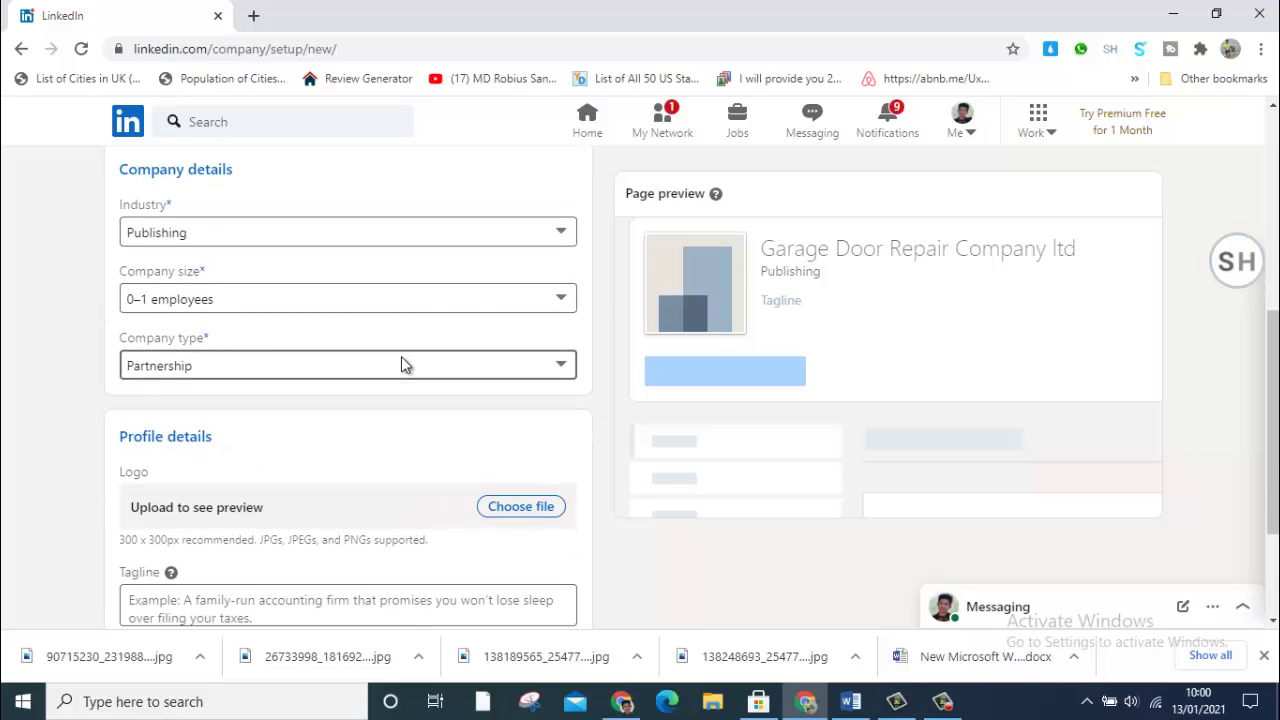
scroll(396, 366, "down", 1)
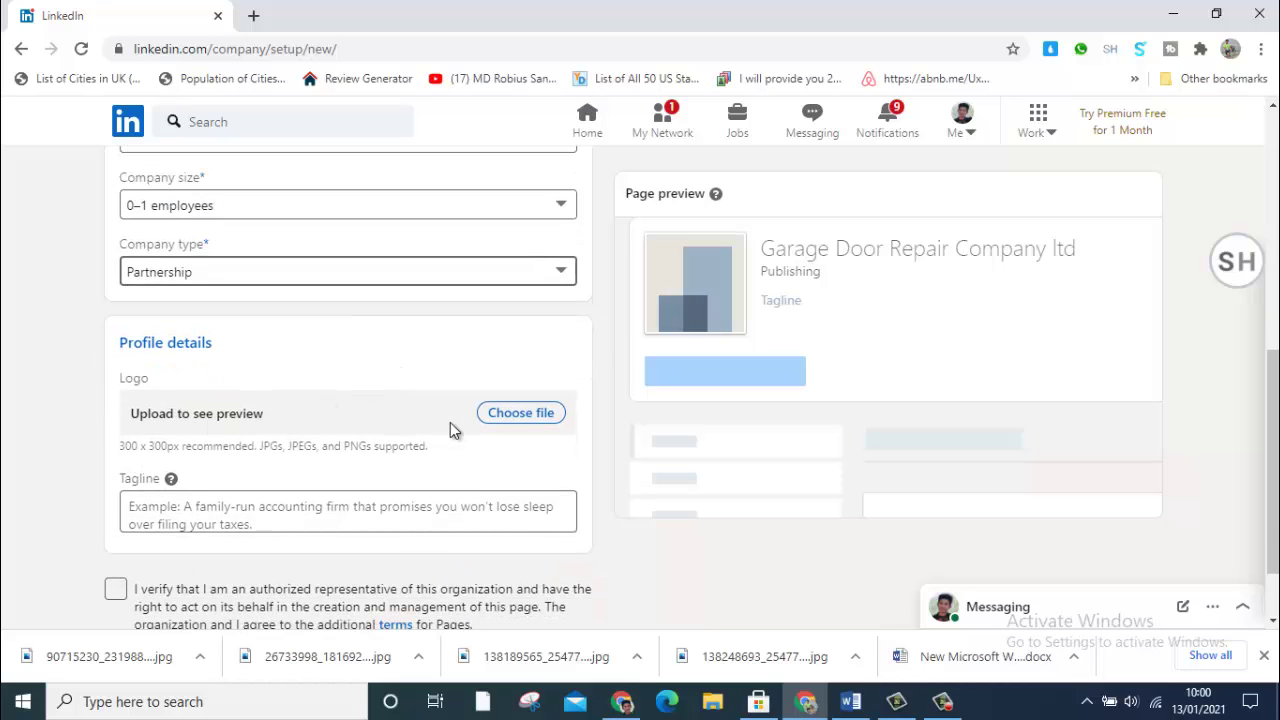
scroll(486, 443, "down", 1)
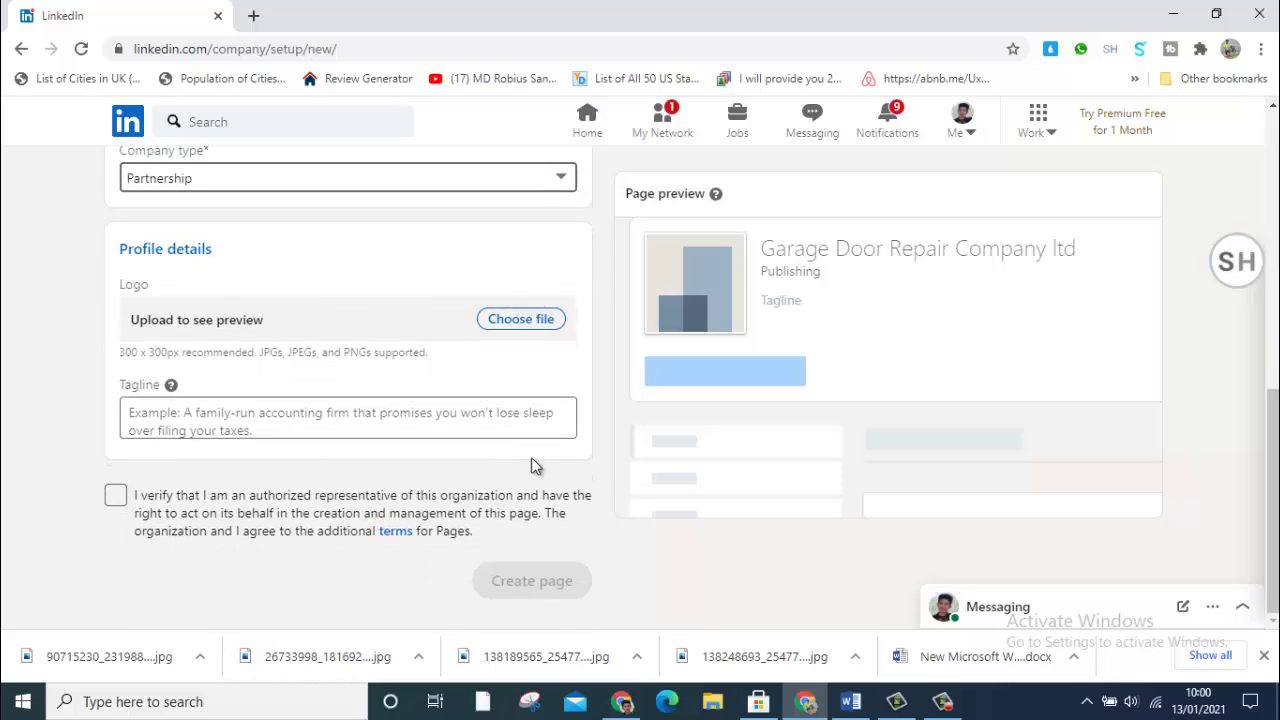
Step: Copy the company's website address from the Word document and open the site in a new browser tab
left_click(850, 701)
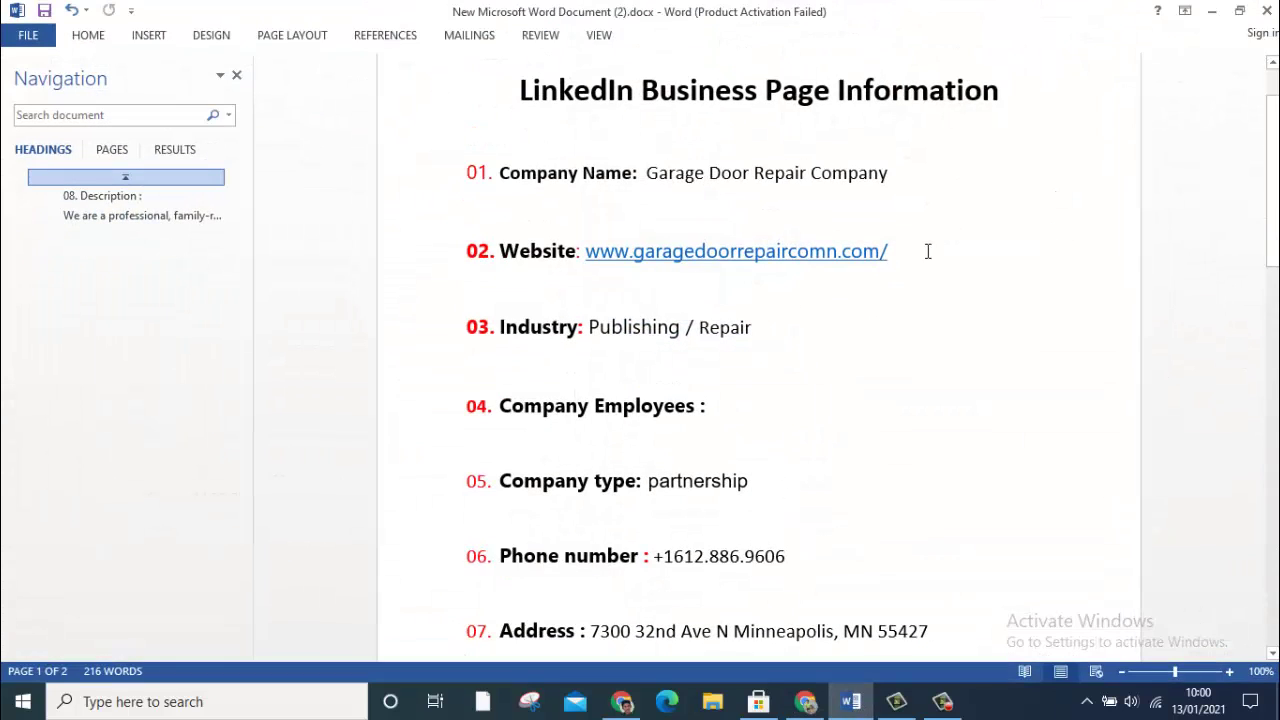
left_click_drag(888, 251, 591, 280)
key("ctrl+c")
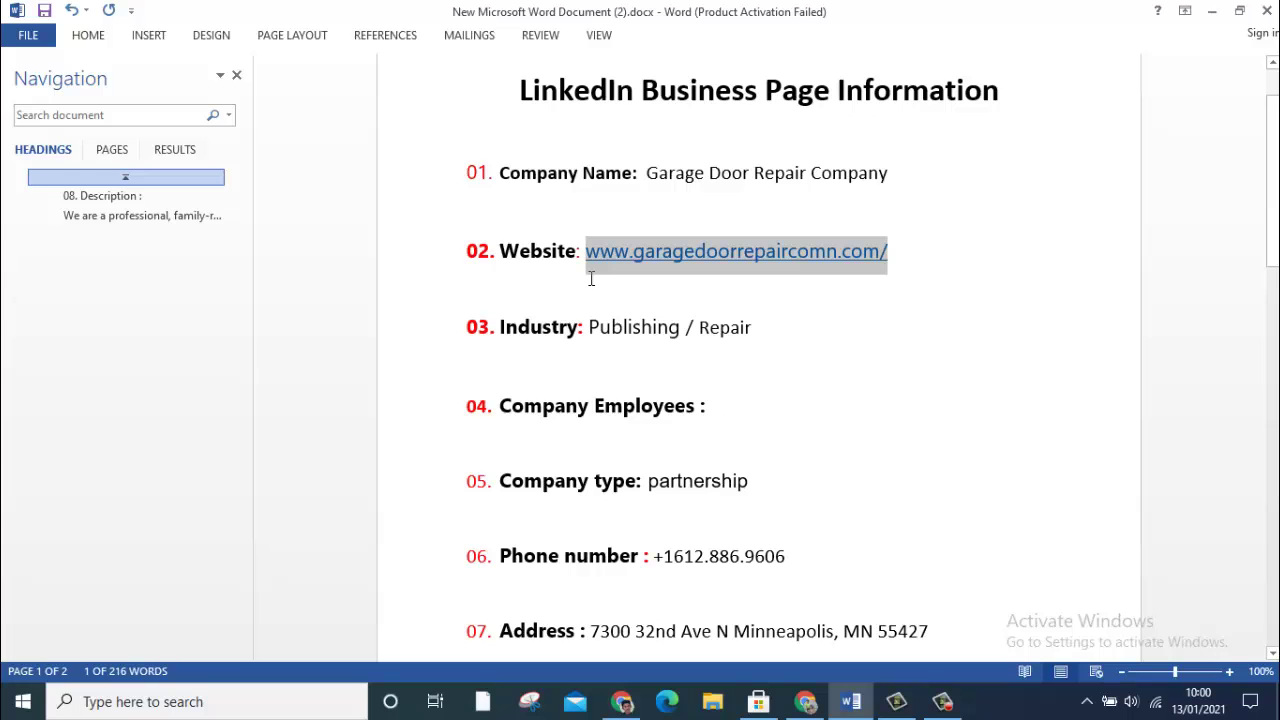
left_click(805, 701)
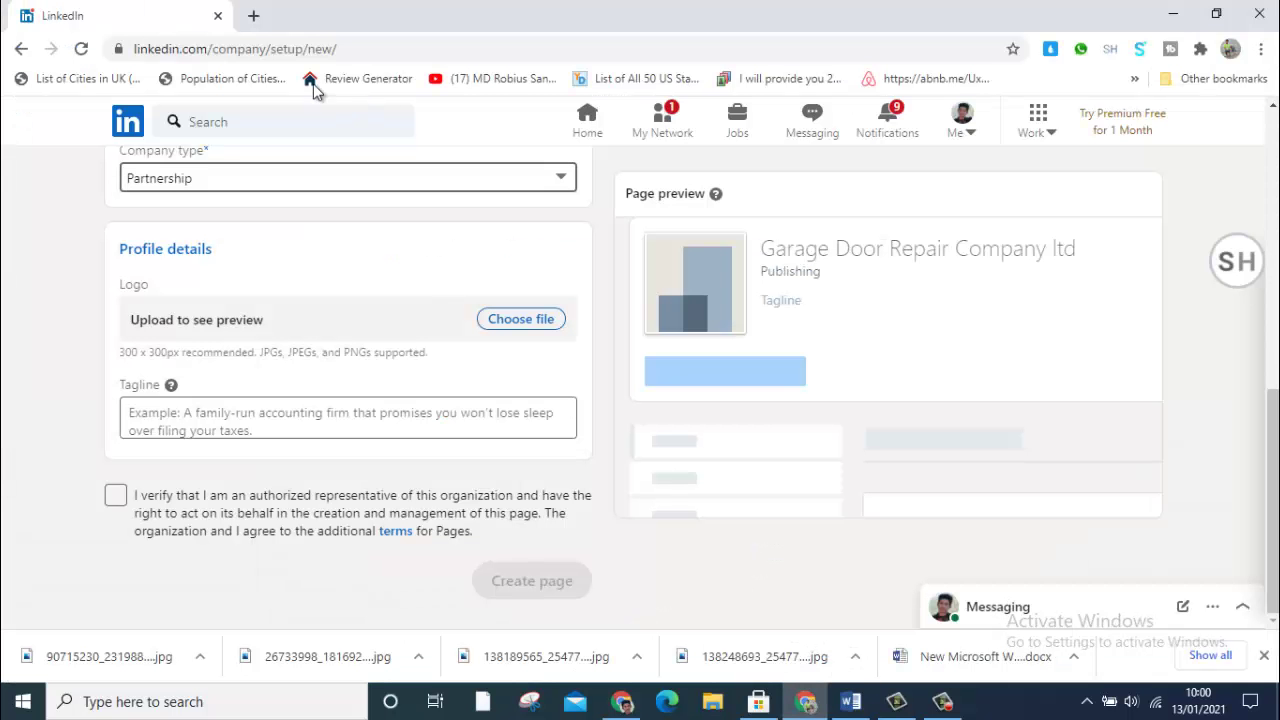
left_click(254, 15)
left_click(269, 48)
key("ctrl+v")
key("Return")
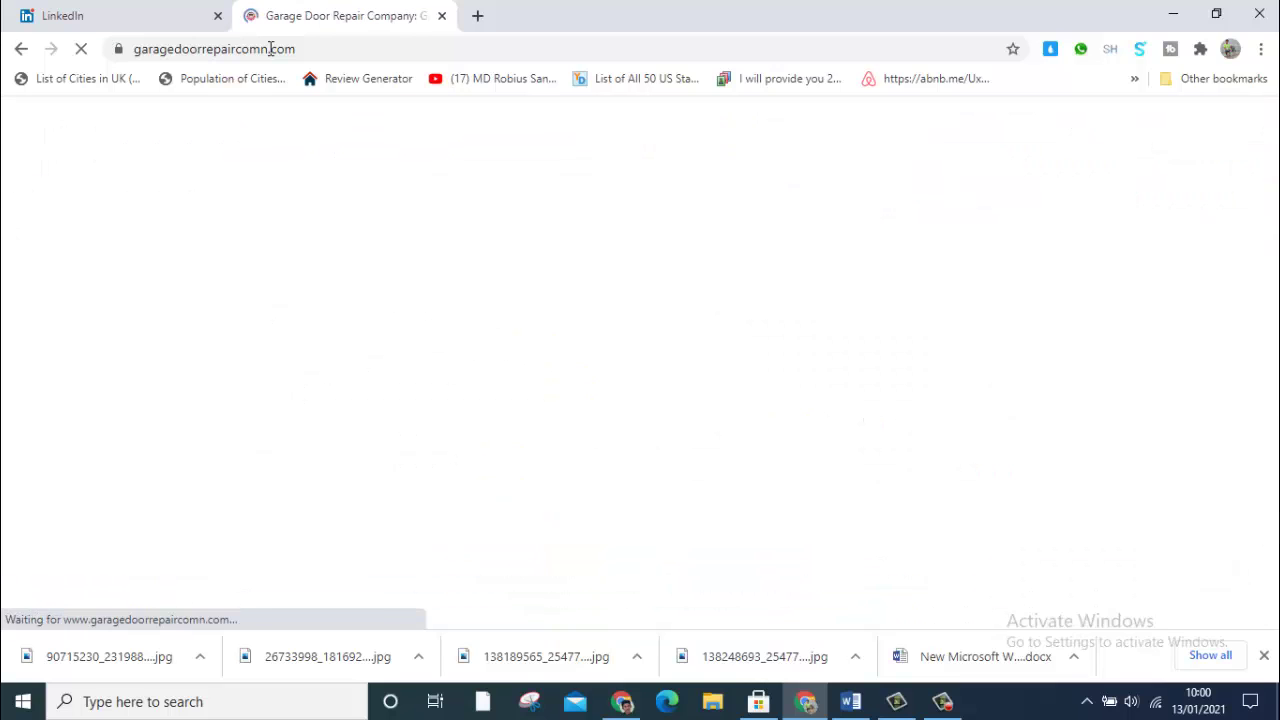
Step: Look through the company website's home page from the header logo down to the footer's address and social links
scroll(218, 174, "down", 2)
scroll(216, 174, "up", 2)
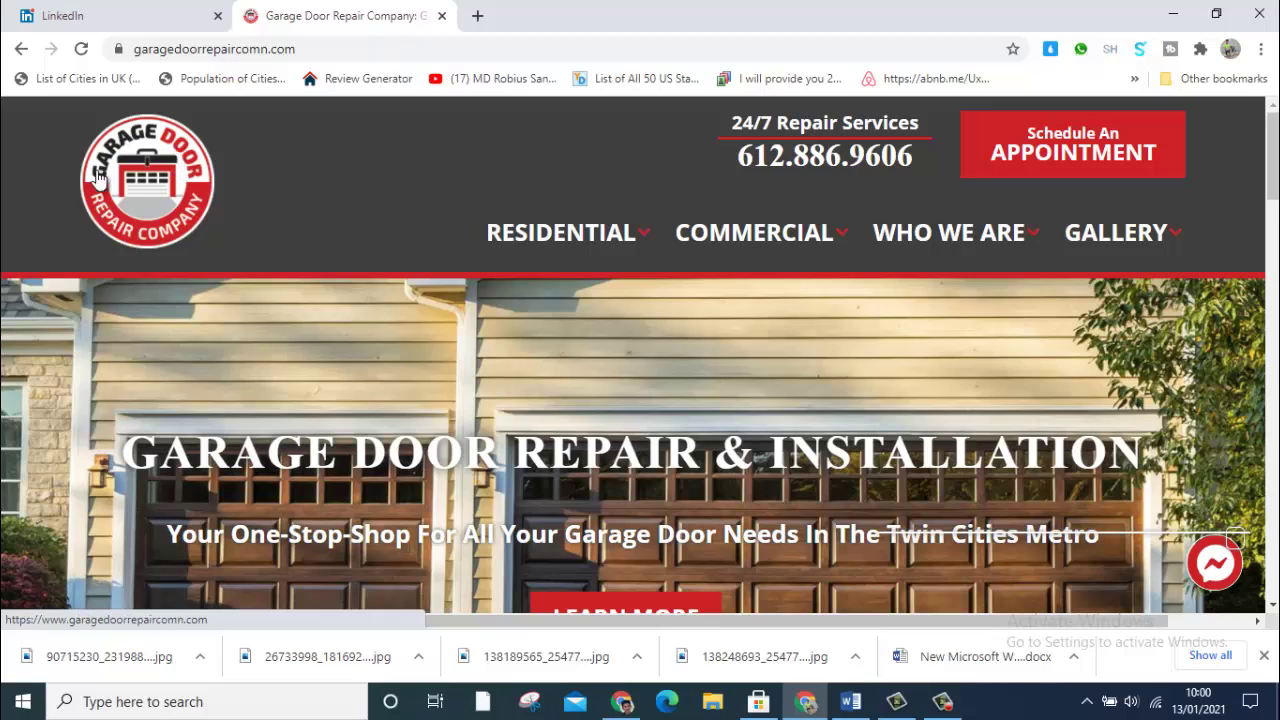
scroll(287, 216, "down", 2)
scroll(316, 277, "up", 2)
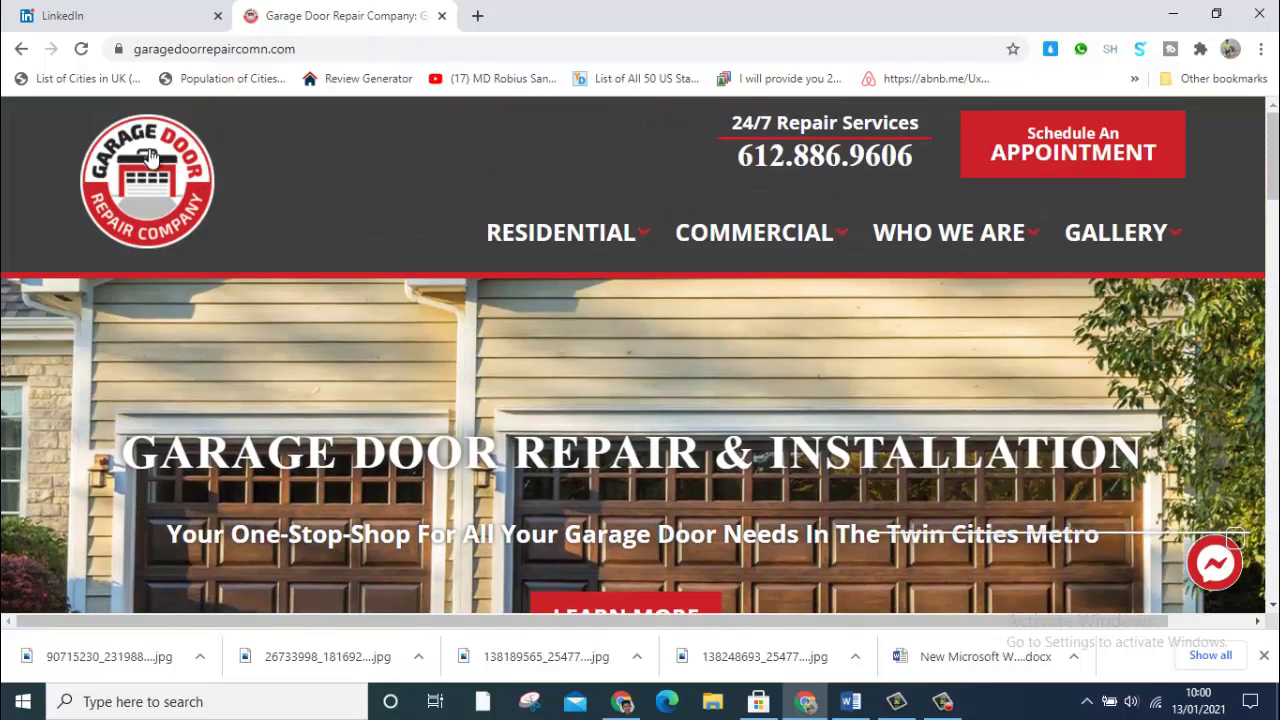
scroll(401, 204, "down", 14)
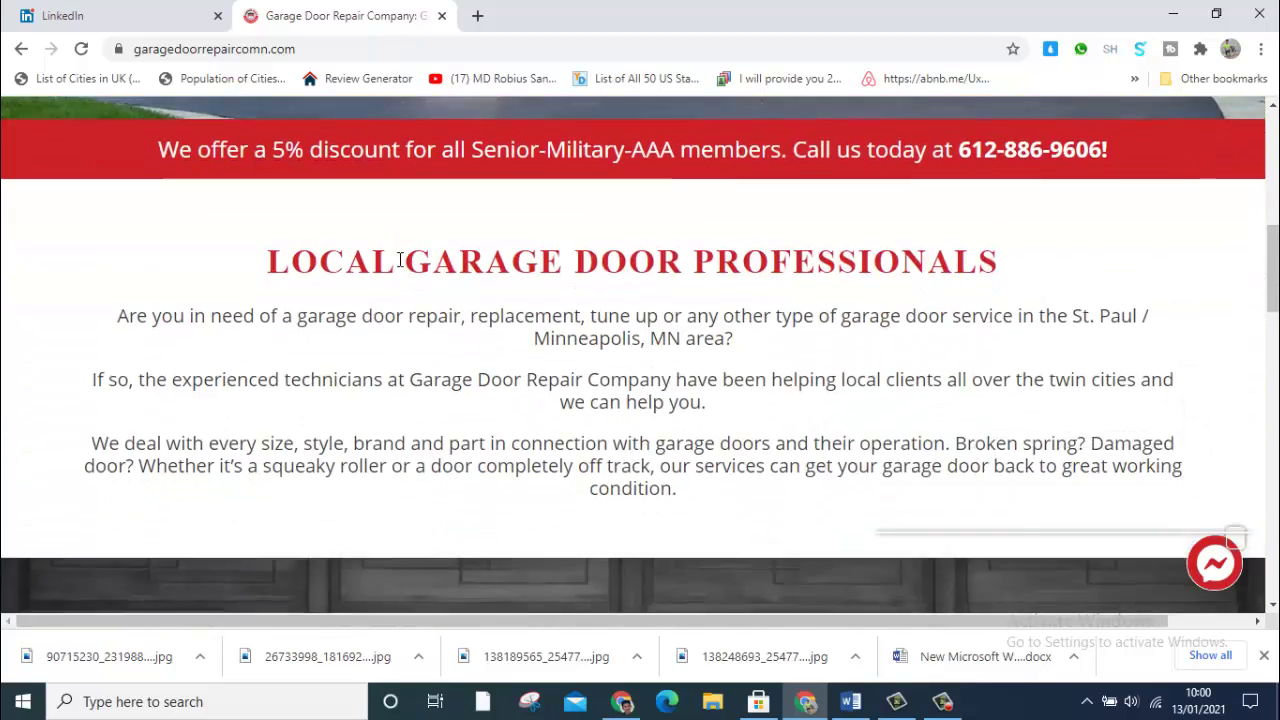
scroll(490, 296, "down", 6)
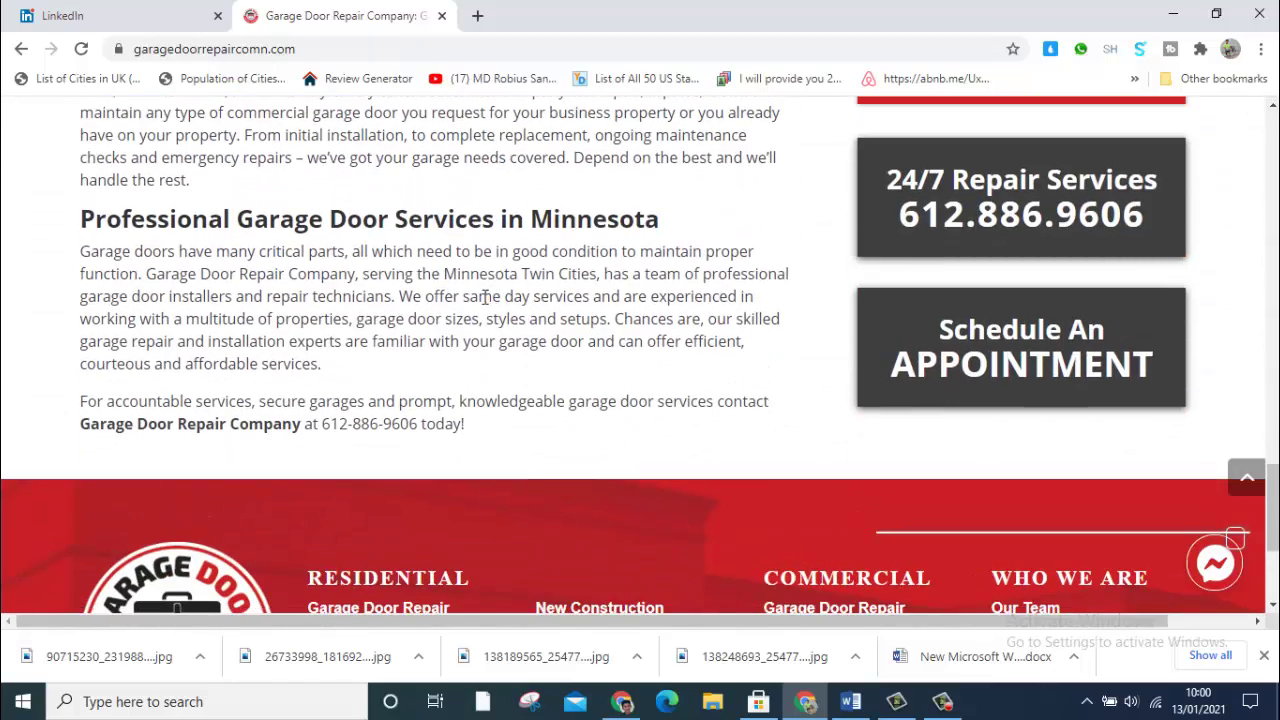
scroll(560, 400, "down", 3)
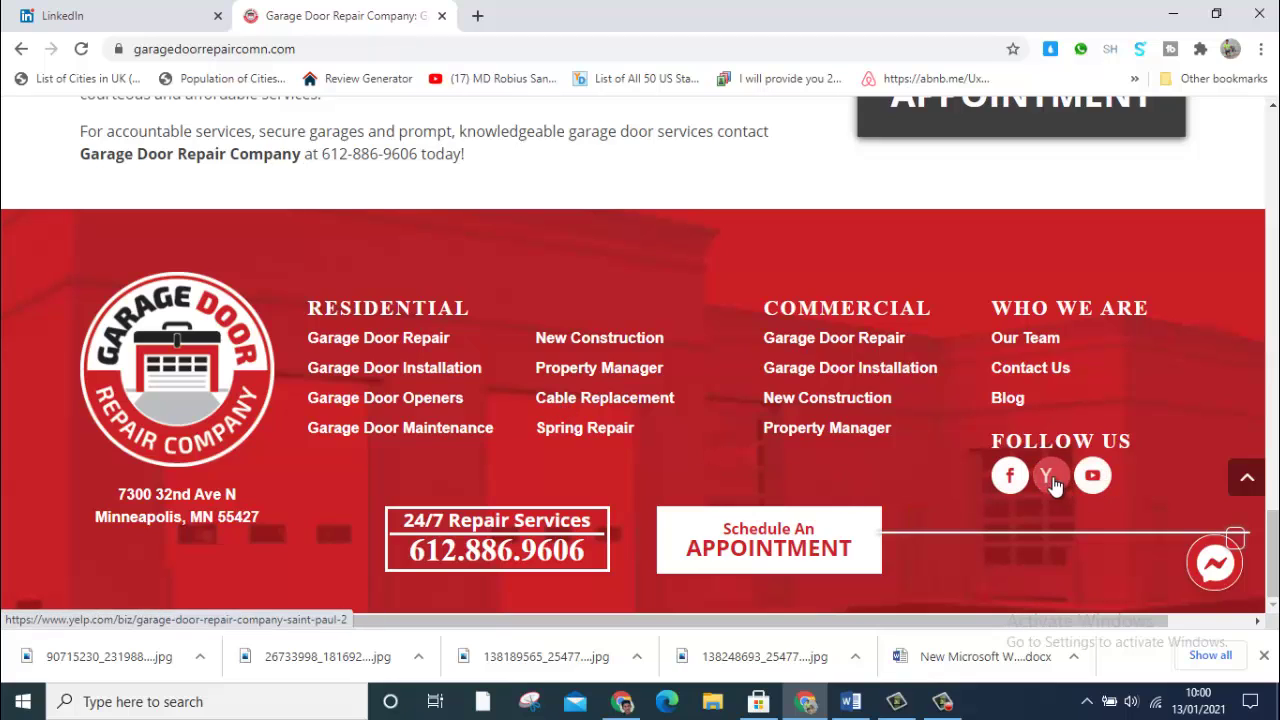
Step: Open the company's Facebook page from the website footer's social links and look over its name, cover photo and logo
left_click_drag(990, 442, 1135, 443)
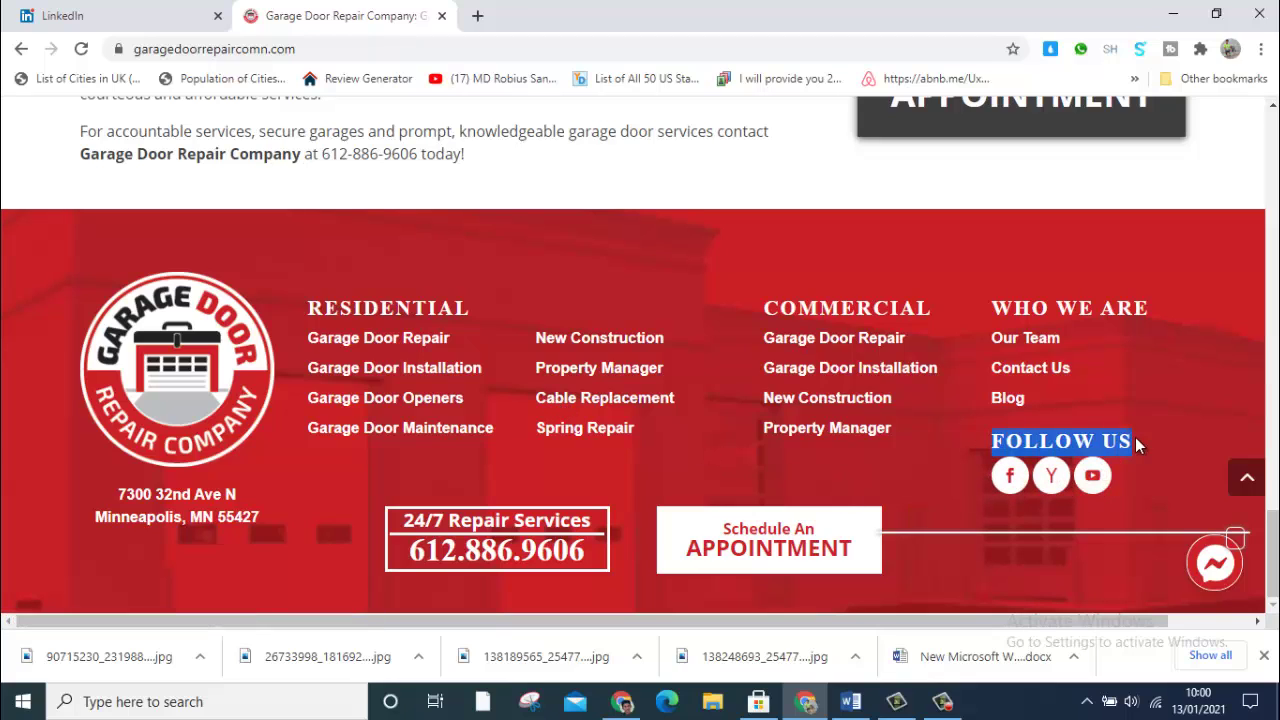
left_click(1164, 447)
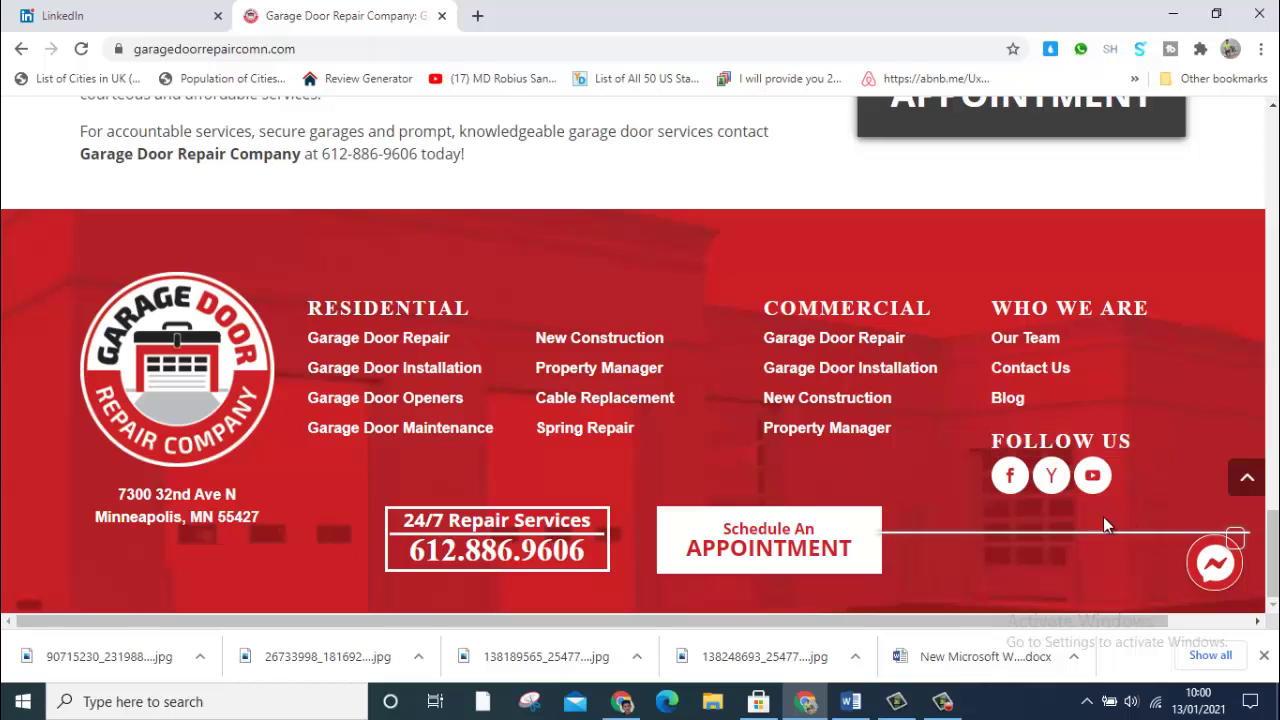
left_click(1006, 478)
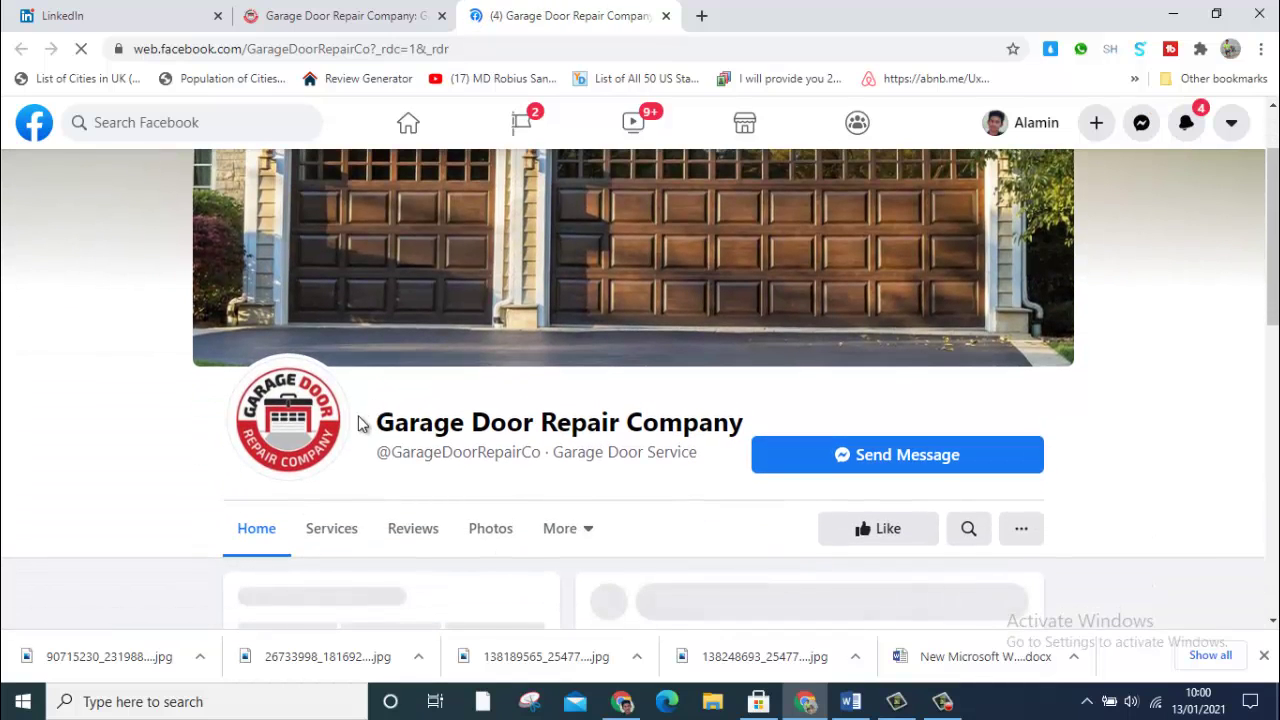
left_click_drag(377, 421, 722, 416)
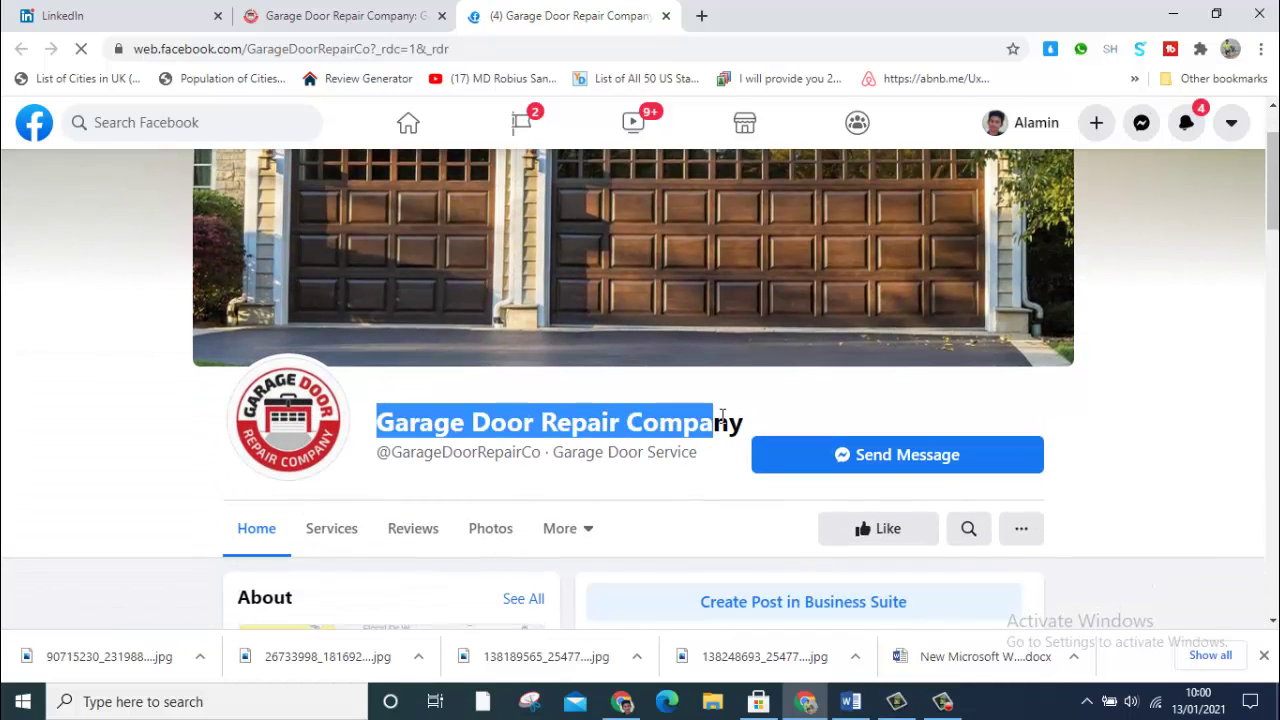
left_click(191, 443)
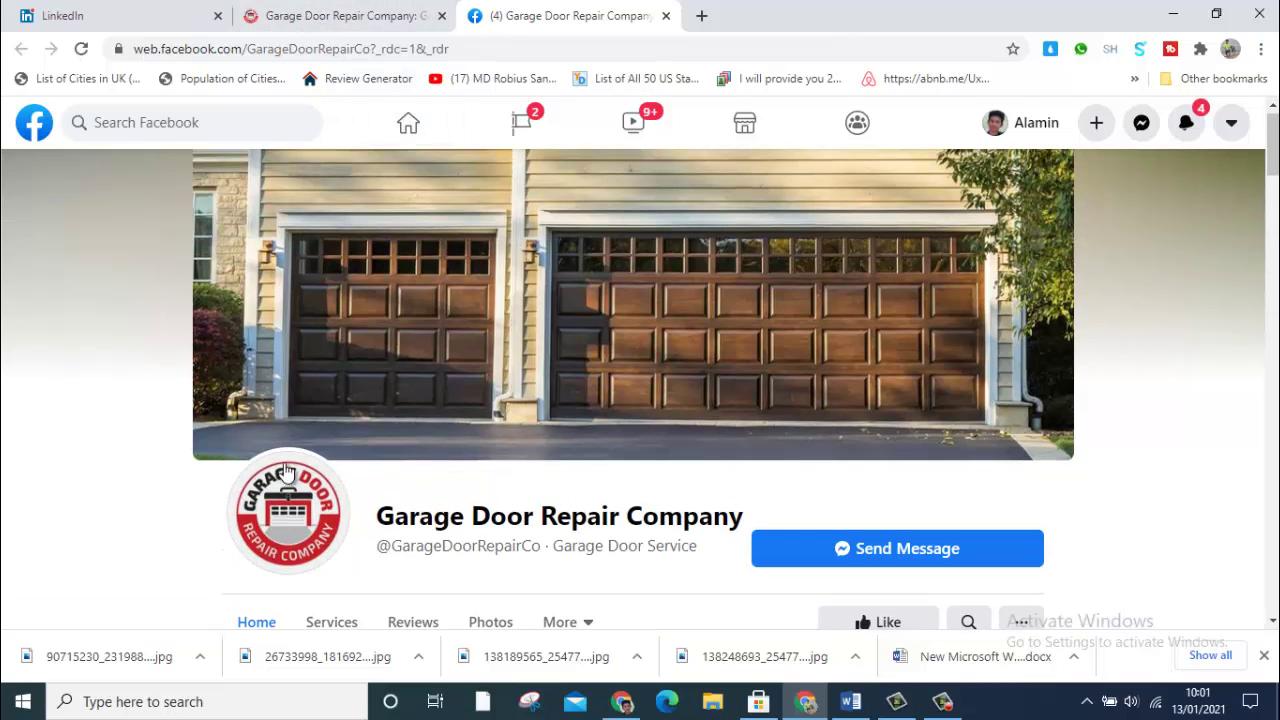
left_click(284, 12)
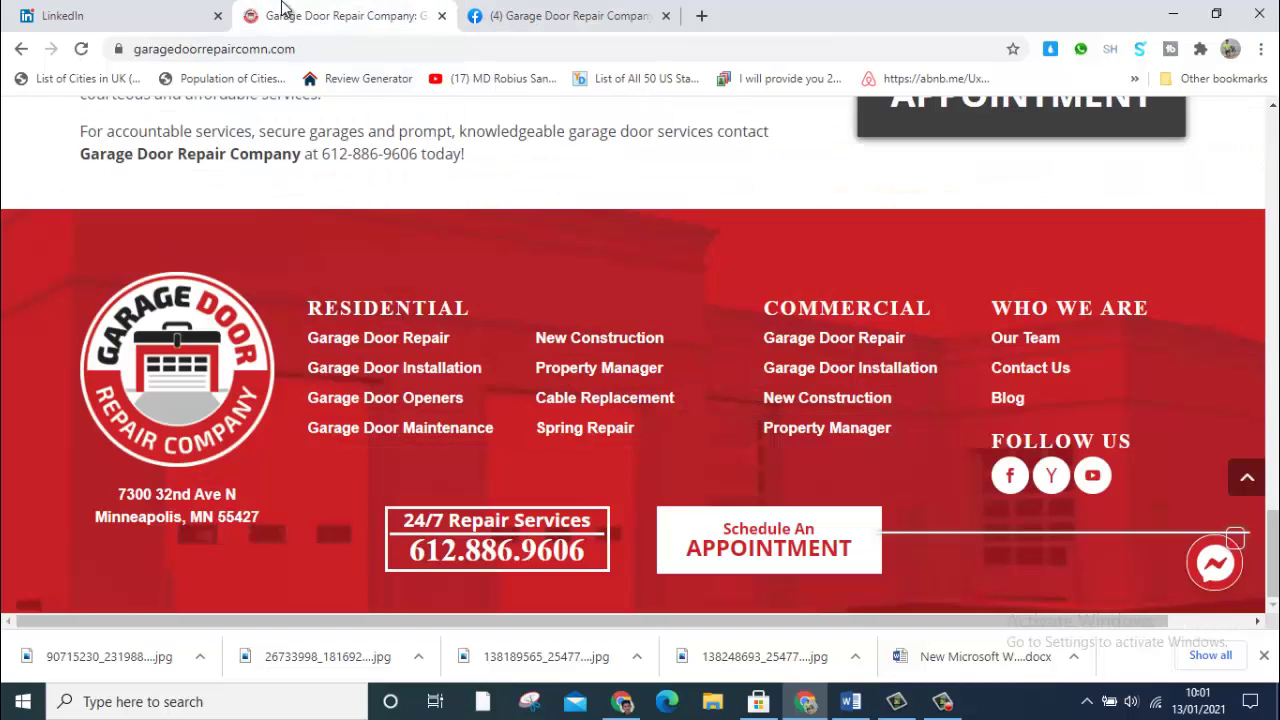
left_click(523, 14)
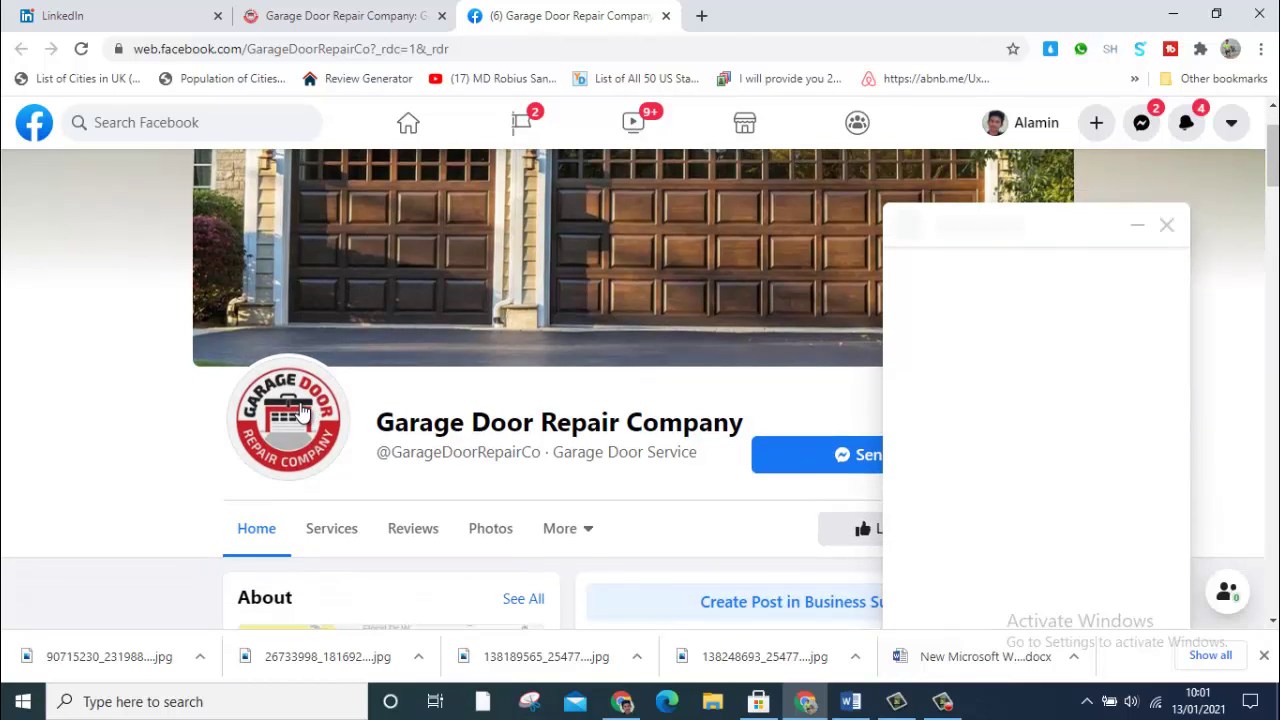
Step: View the Facebook page's profile picture and dismiss the picture viewer and the message window
right_click(303, 411)
left_click(194, 423)
left_click(290, 420)
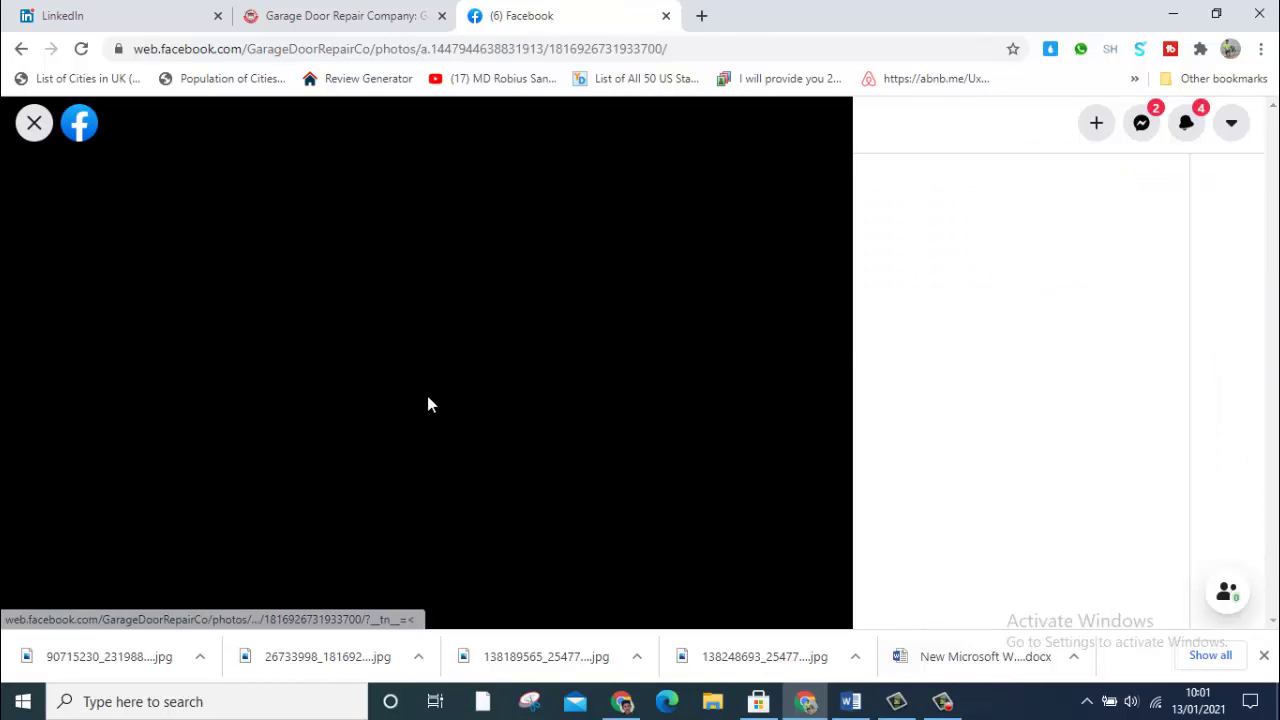
left_click(34, 122)
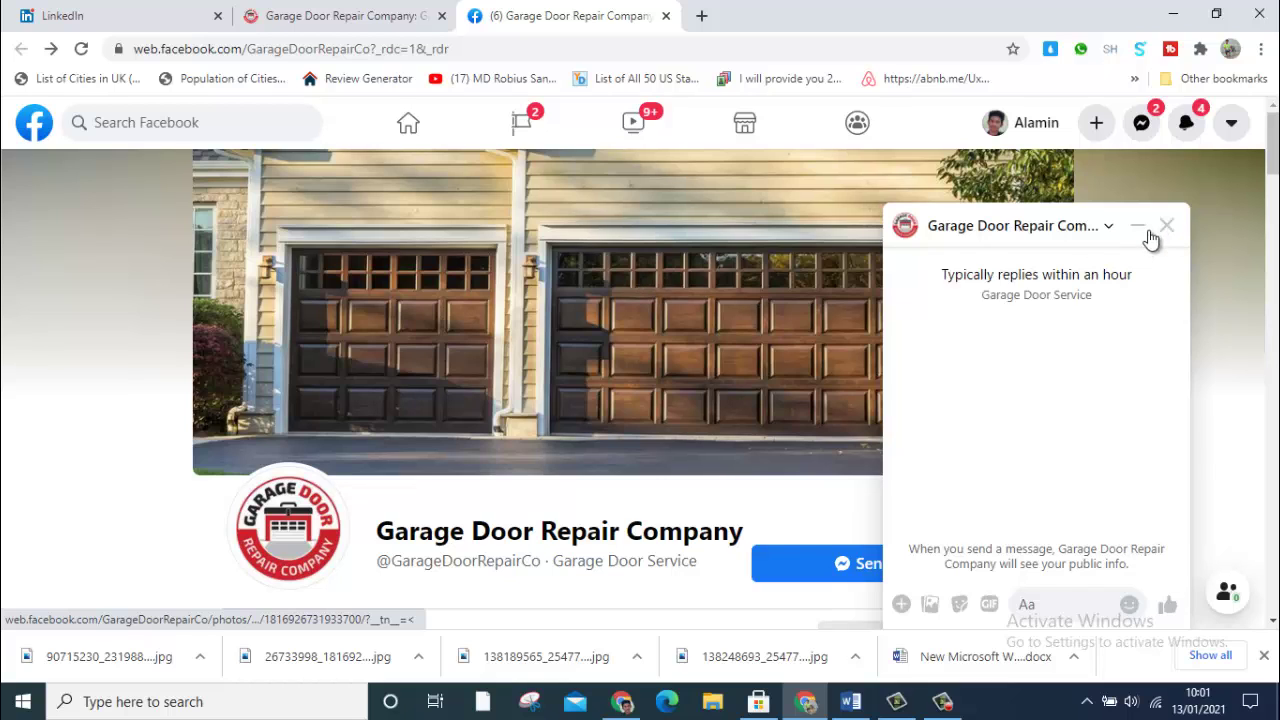
left_click(1149, 234)
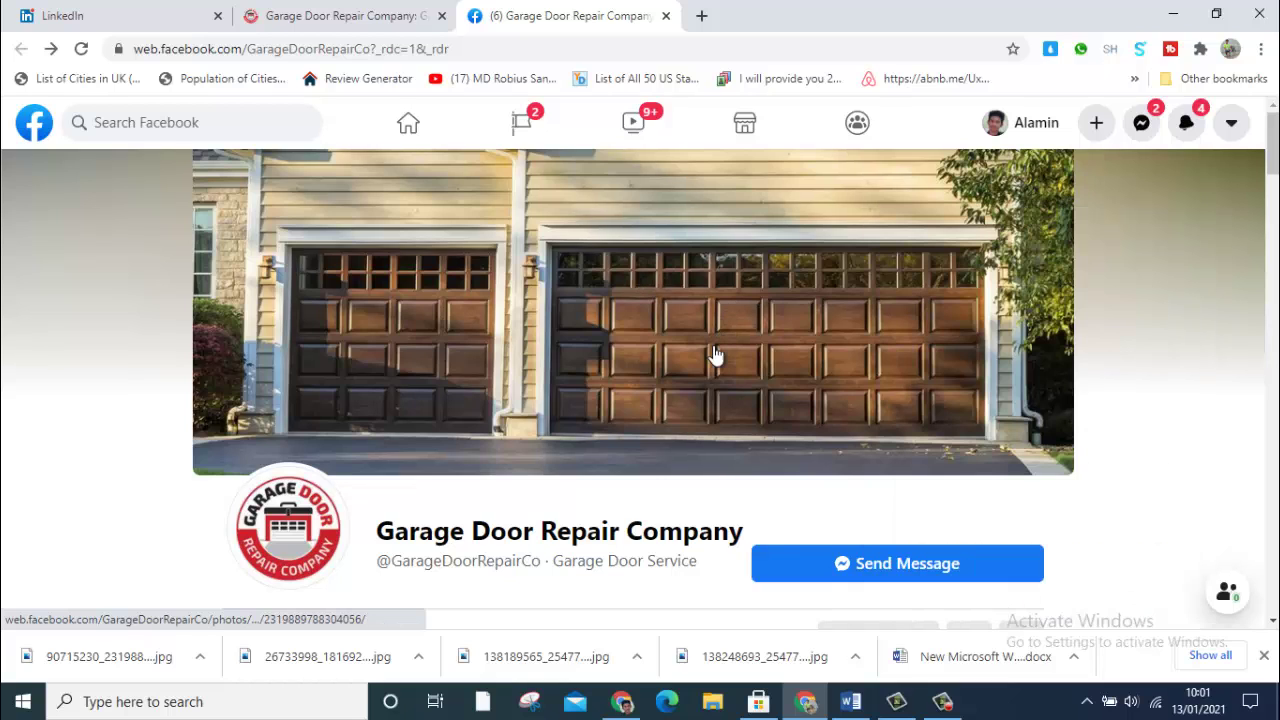
Step: Close the company's Facebook page and website to return to the LinkedIn page setup form
left_click(666, 16)
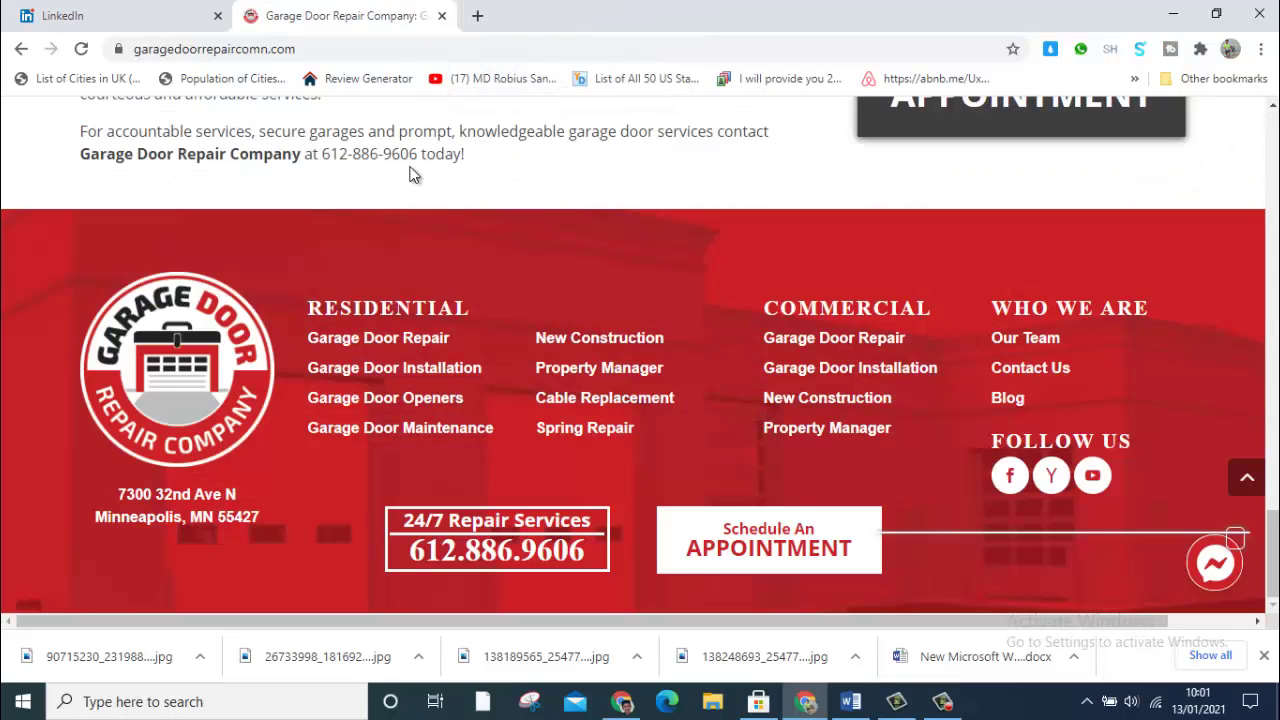
scroll(409, 171, "up", 2)
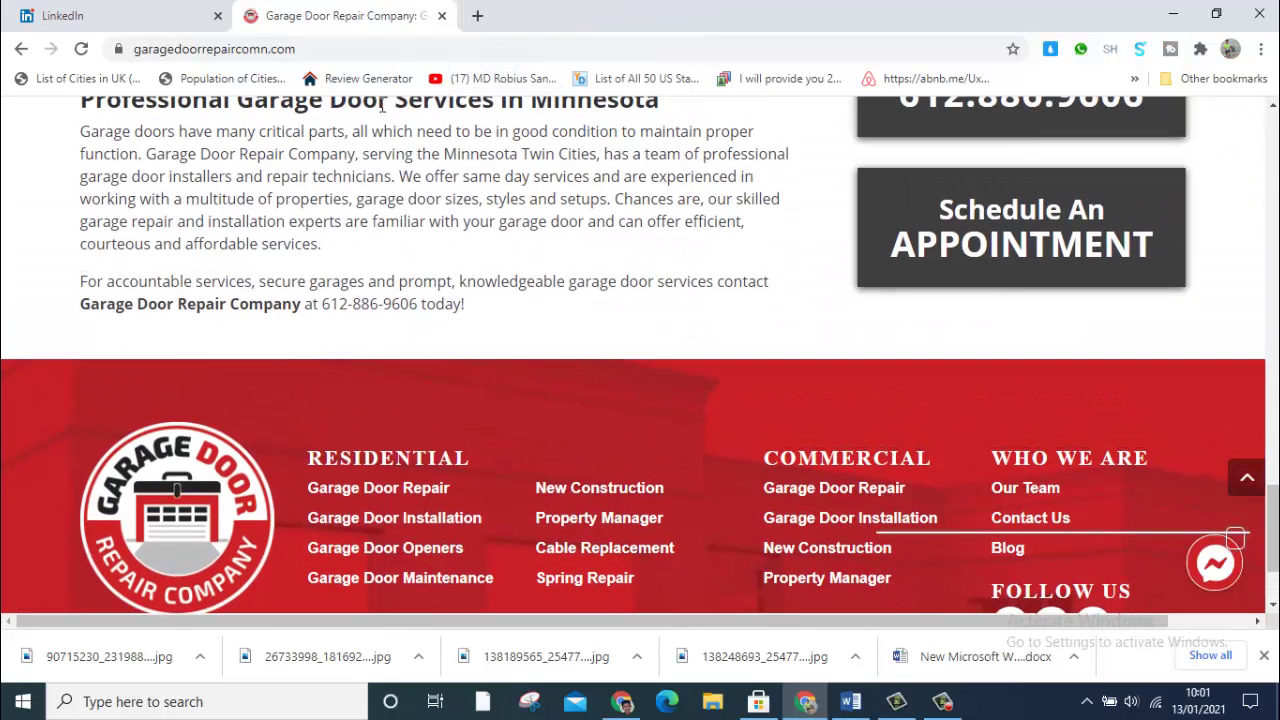
left_click(443, 16)
scroll(270, 345, "up", 1)
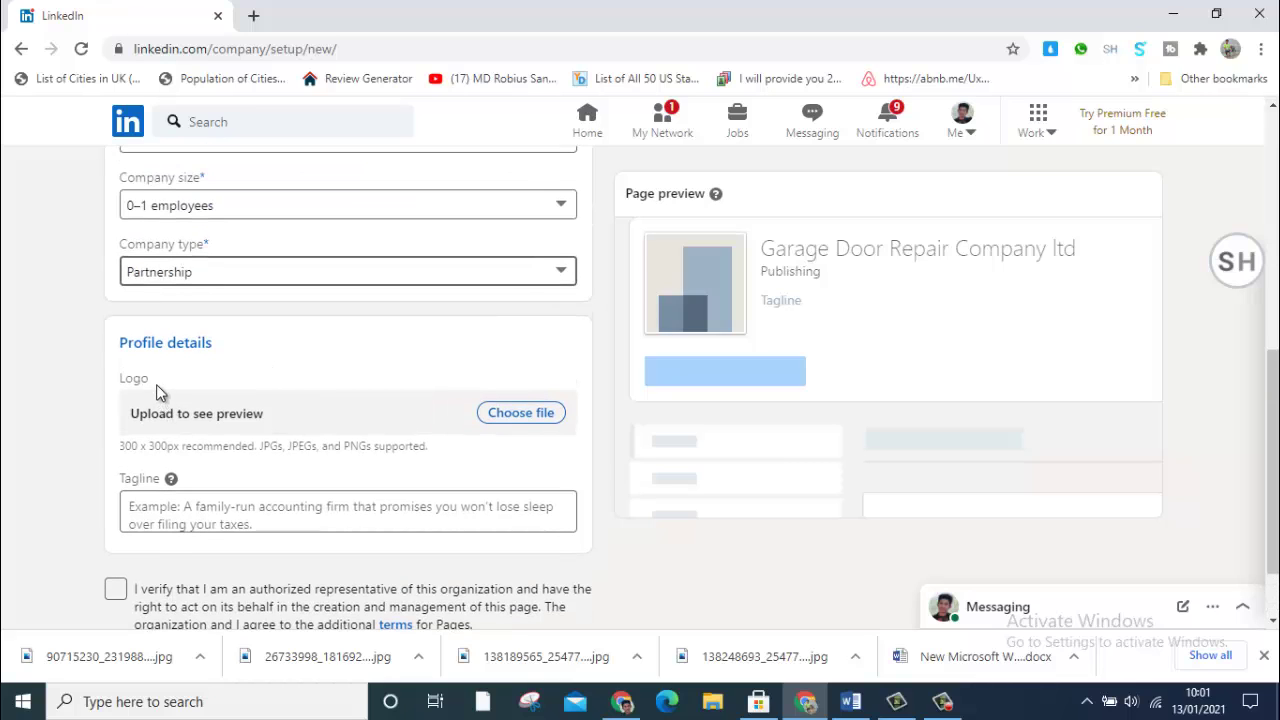
left_click_drag(122, 380, 214, 374)
left_click(432, 398)
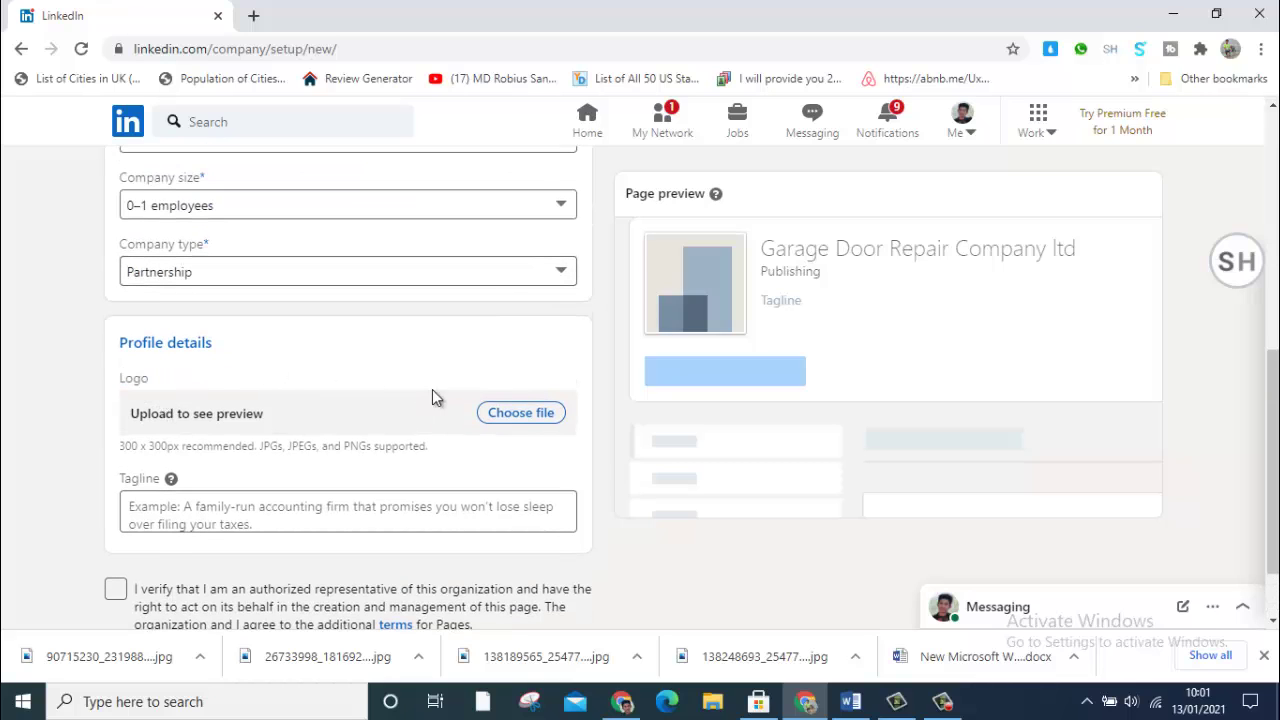
left_click(517, 411)
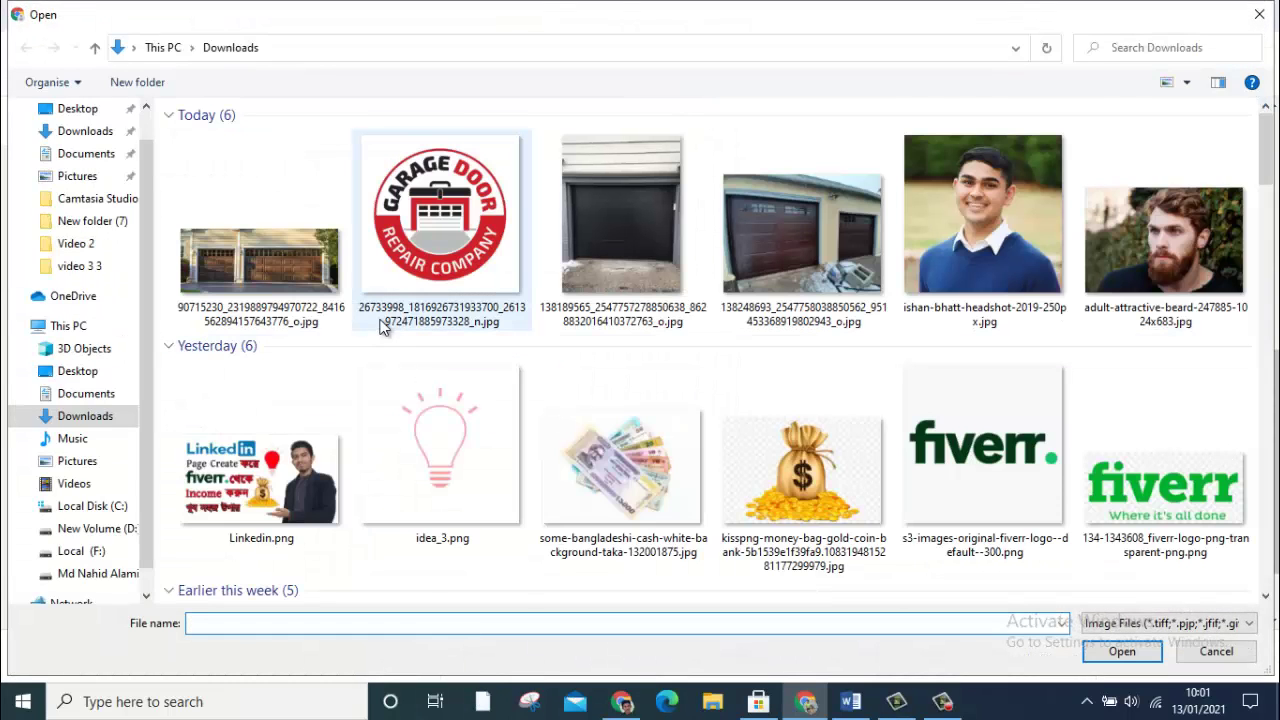
left_click(460, 228)
double_click(460, 229)
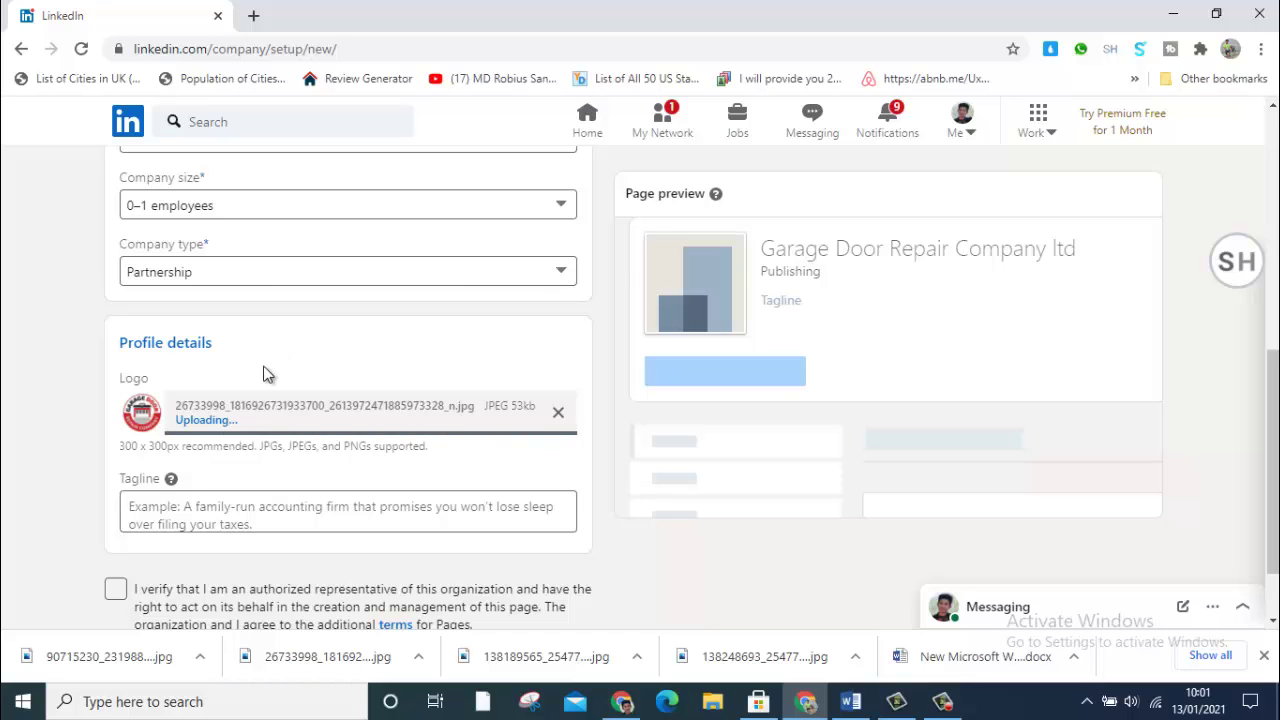
scroll(286, 350, "down", 1)
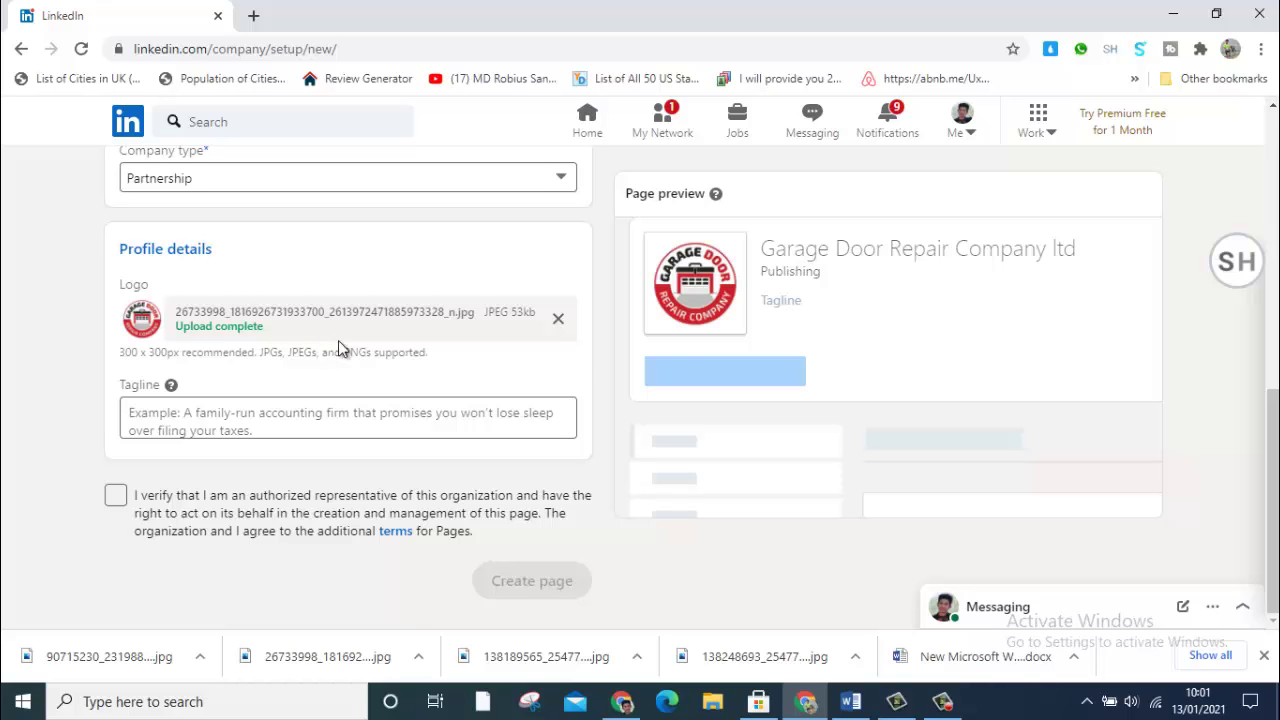
scroll(338, 340, "up", 1)
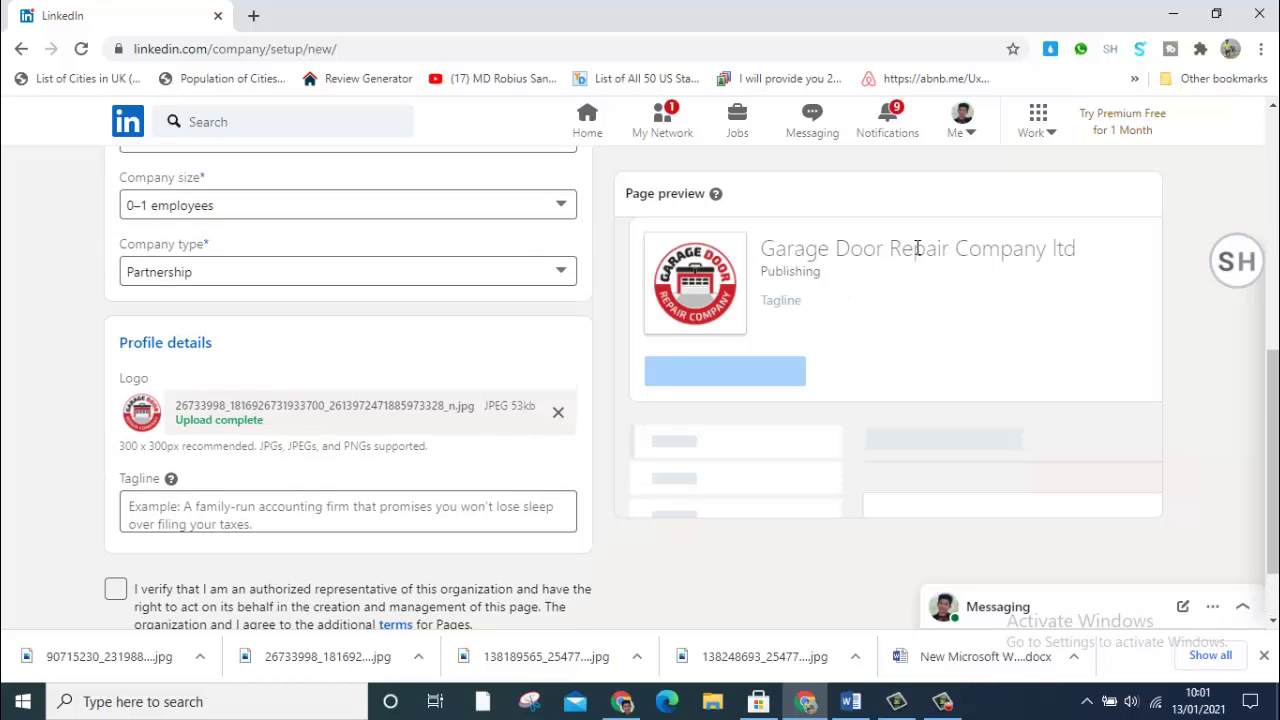
scroll(419, 349, "down", 1)
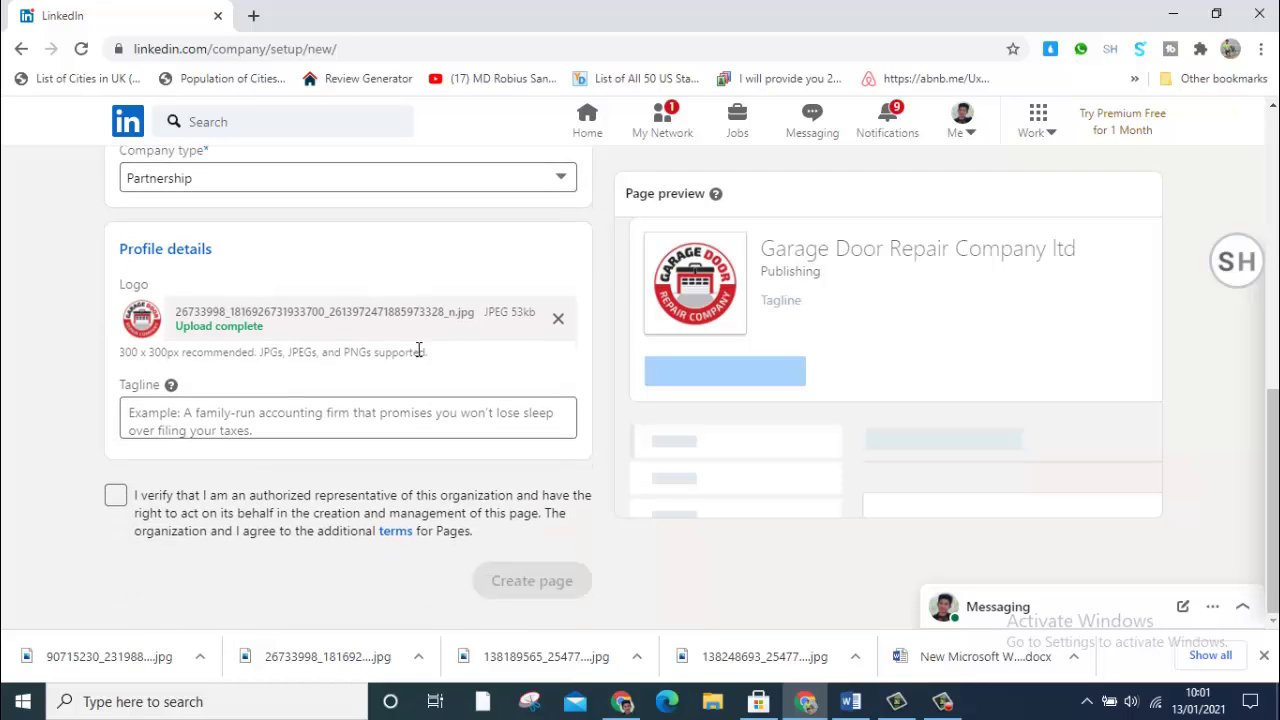
double_click(808, 271)
left_click(866, 291)
Step: Switch to the Word document and copy the tagline "GARAGE DOOR REPAIR & INSTALLATION" below the description
left_click(264, 413)
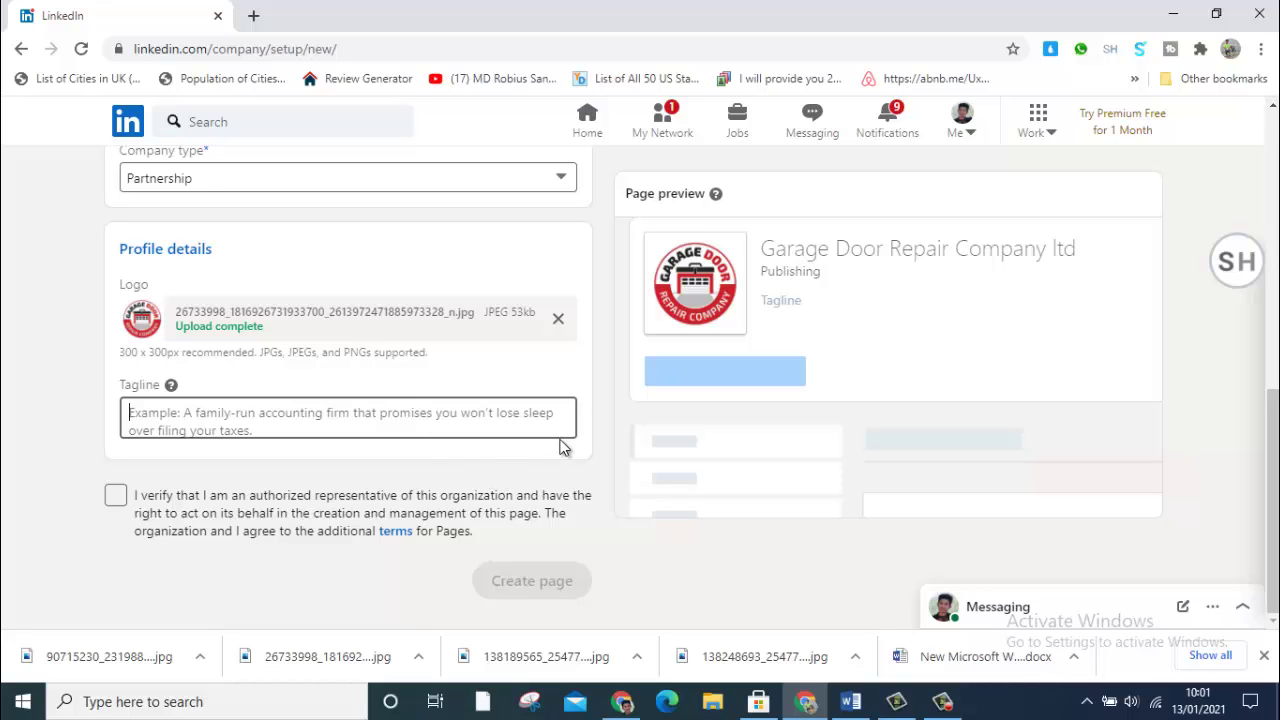
left_click(851, 701)
scroll(637, 349, "down", 3)
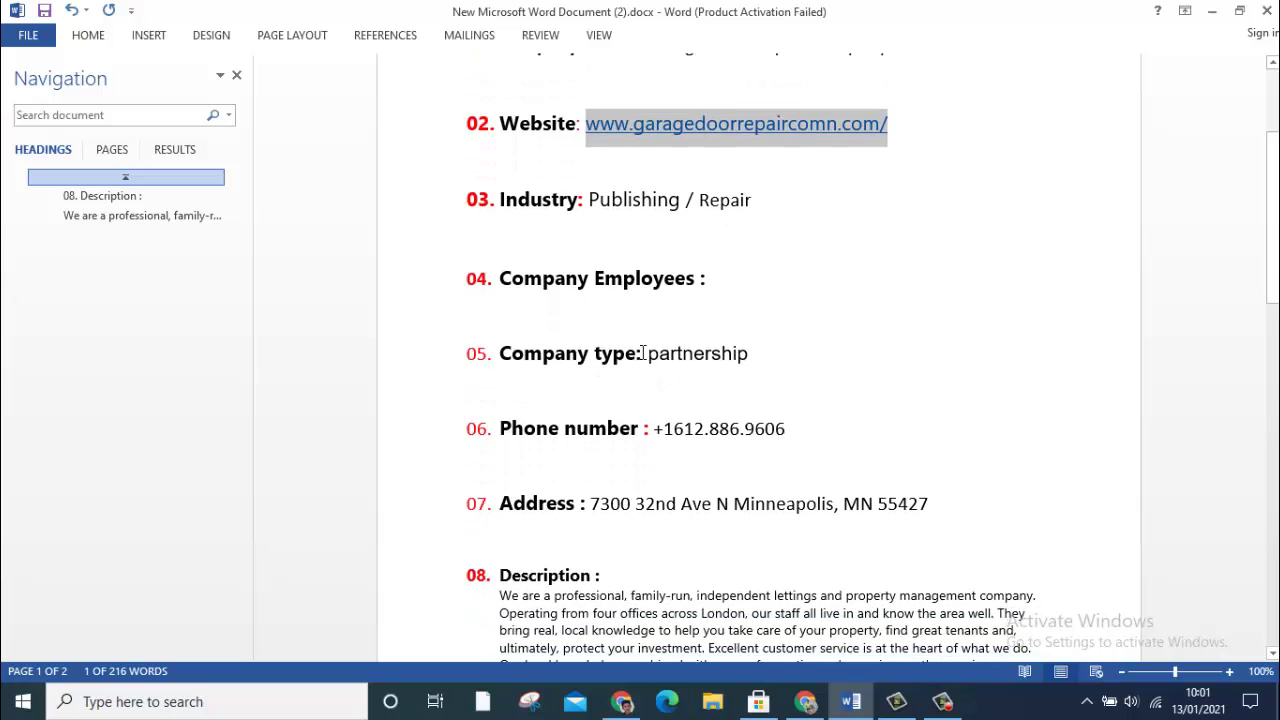
scroll(645, 372, "down", 3)
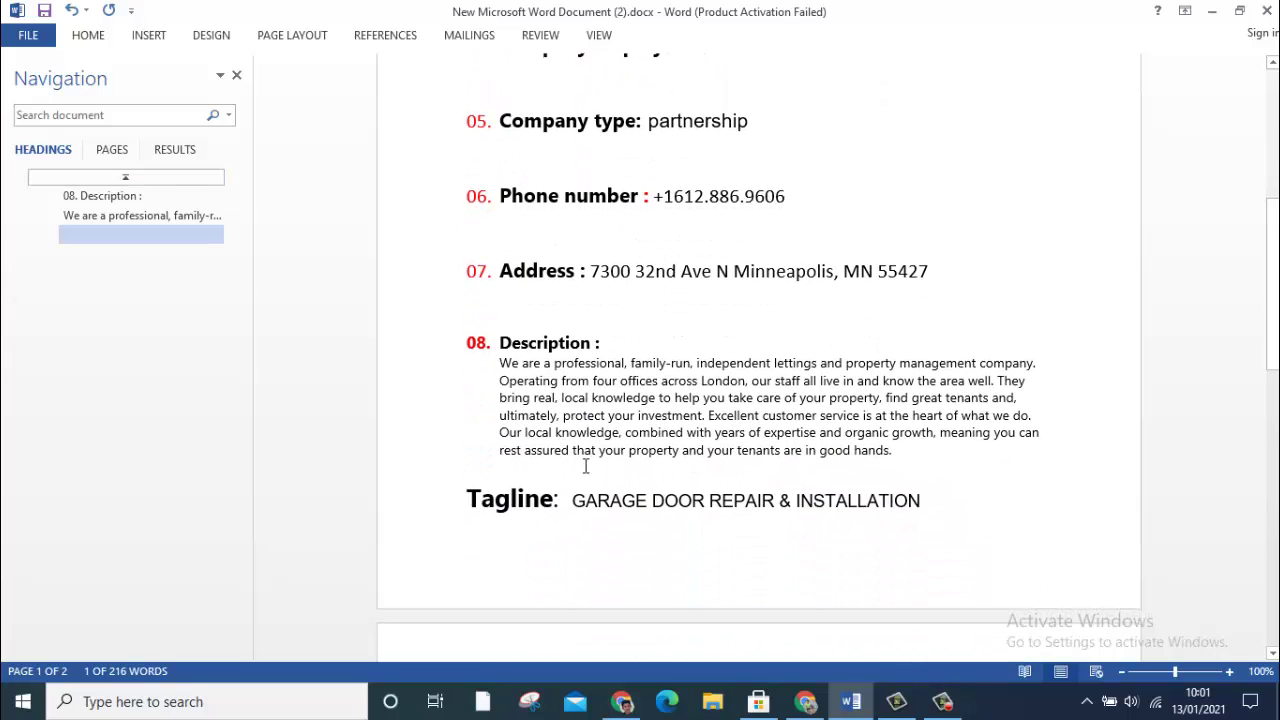
left_click_drag(577, 500, 884, 517)
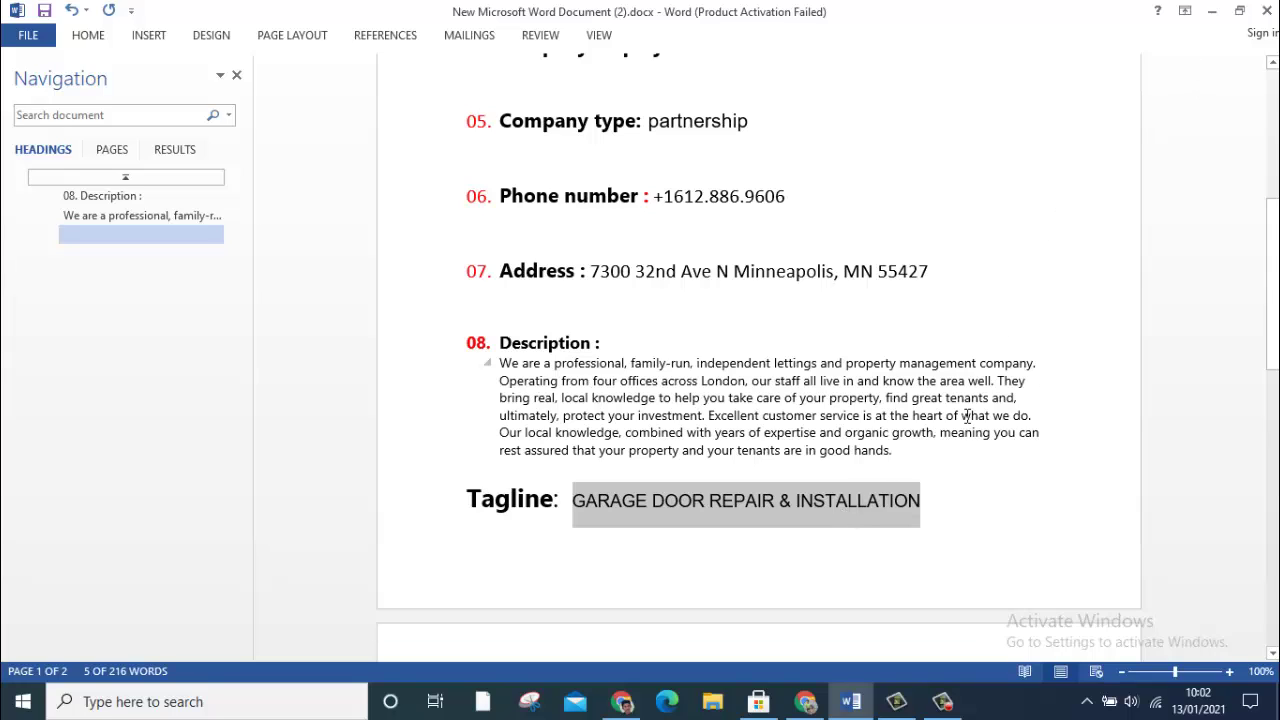
left_click_drag(925, 498, 965, 514)
key("ctrl+c")
left_click(597, 522)
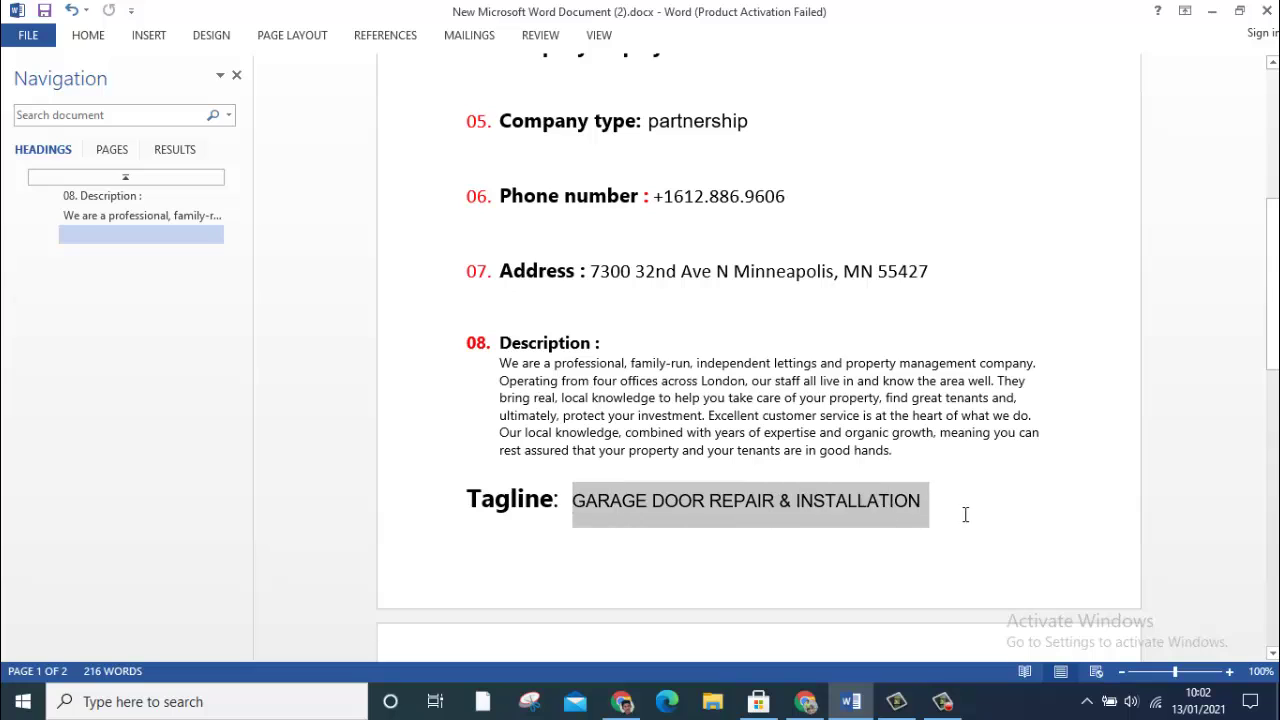
Step: Return to the LinkedIn form and paste "GARAGE DOOR REPAIR & INSTALLATION" as the tagline
left_click(1218, 10)
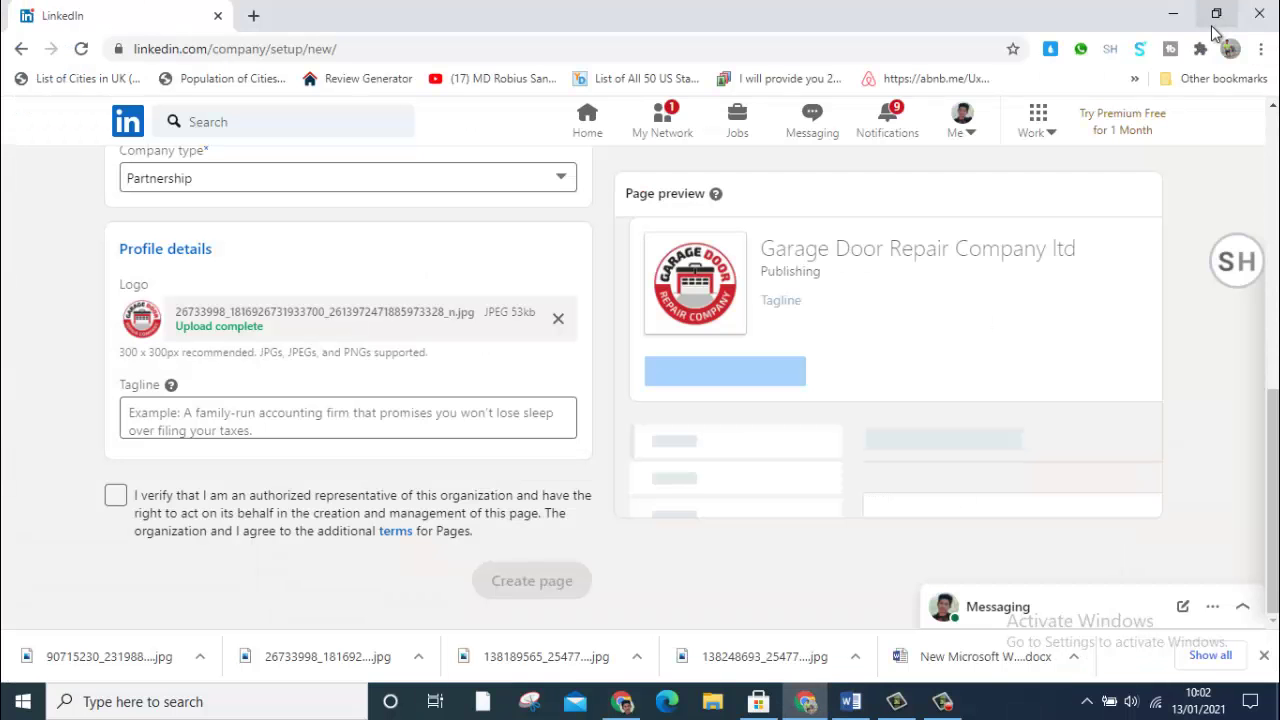
left_click(357, 412)
key("ctrl+v")
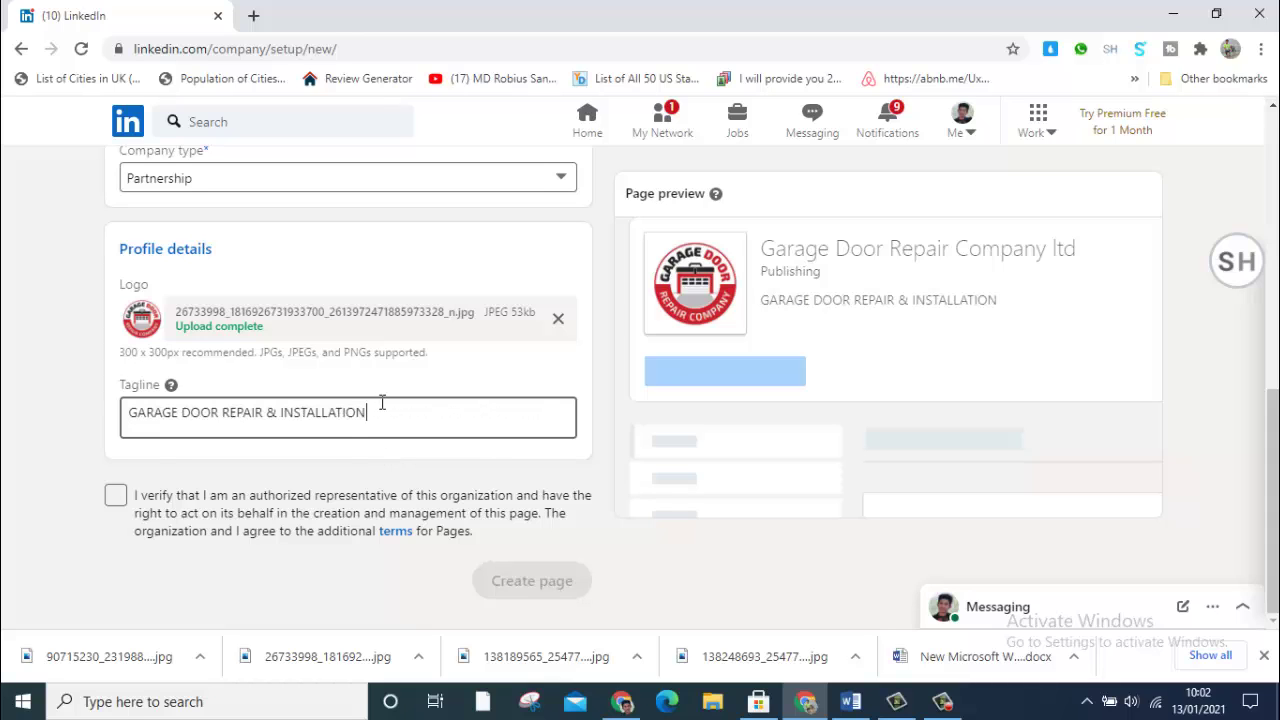
Step: Review the profile details, verify being an authorized representative of the organization, and create the page
scroll(299, 384, "up", 1)
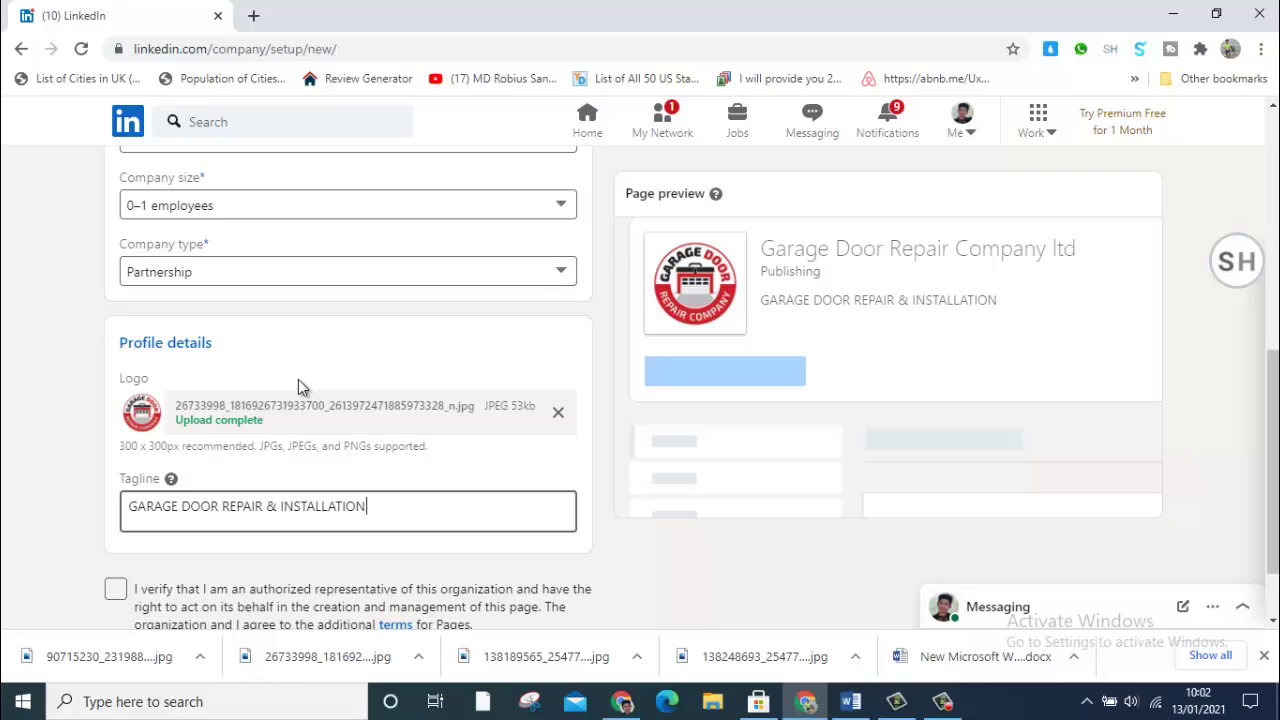
scroll(298, 384, "down", 1)
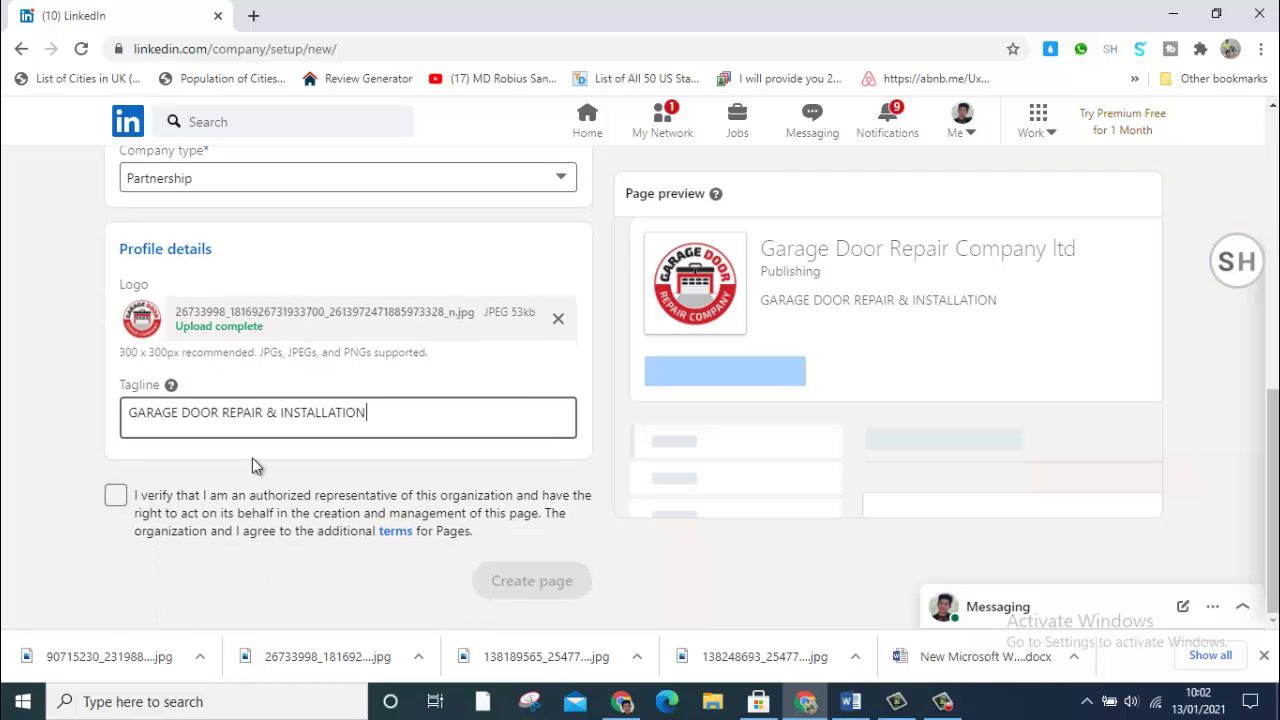
left_click(115, 496)
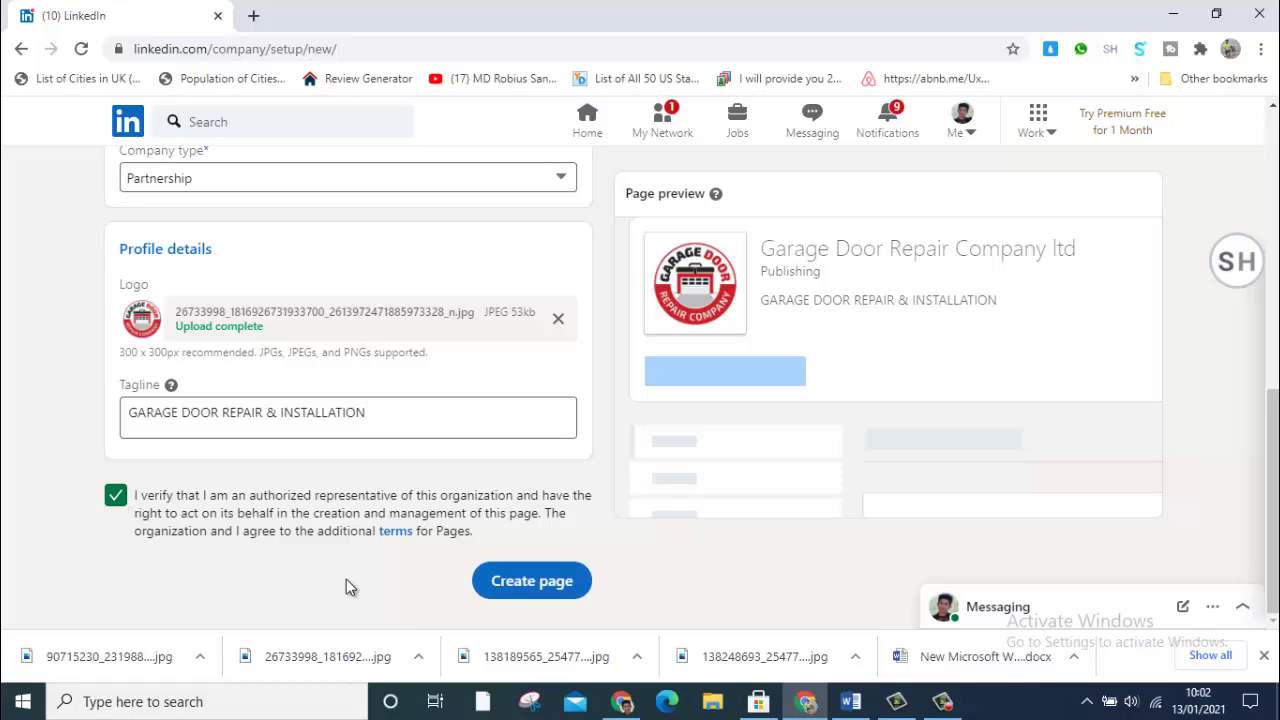
left_click(533, 585)
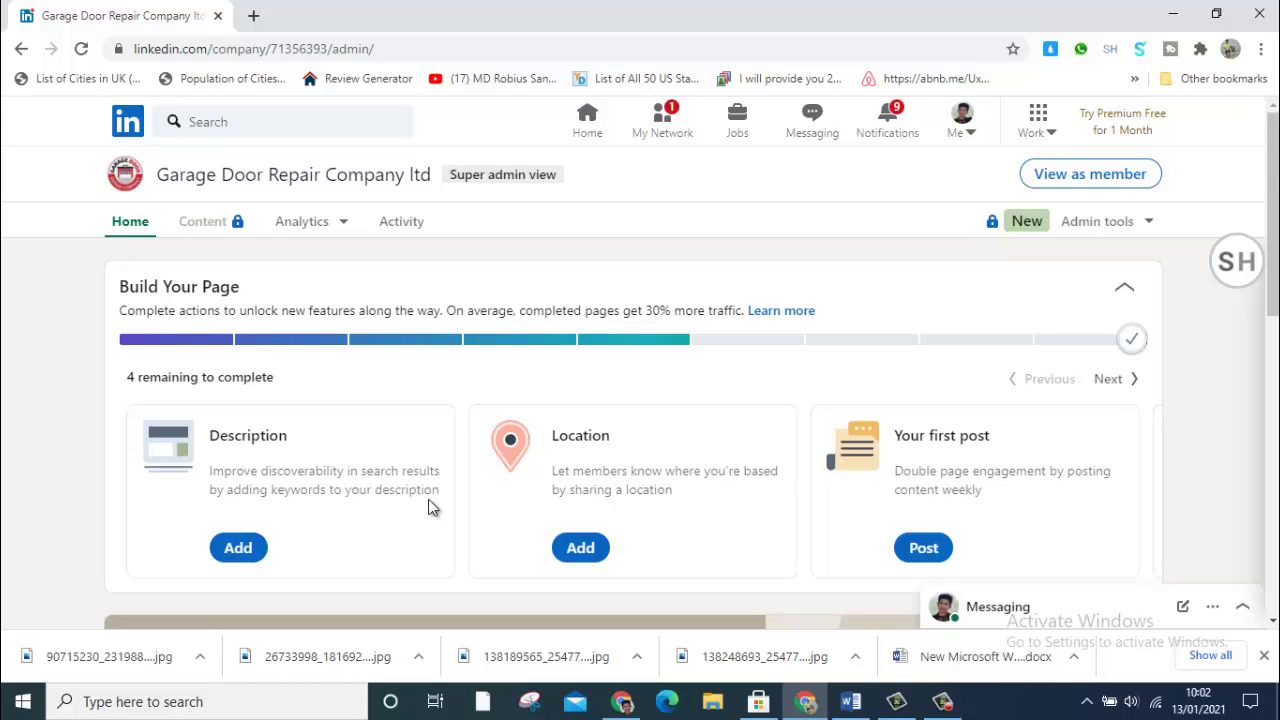
Step: Upload the brown garage door photo from the Downloads folder as the company page's cover image
scroll(432, 496, "down", 6)
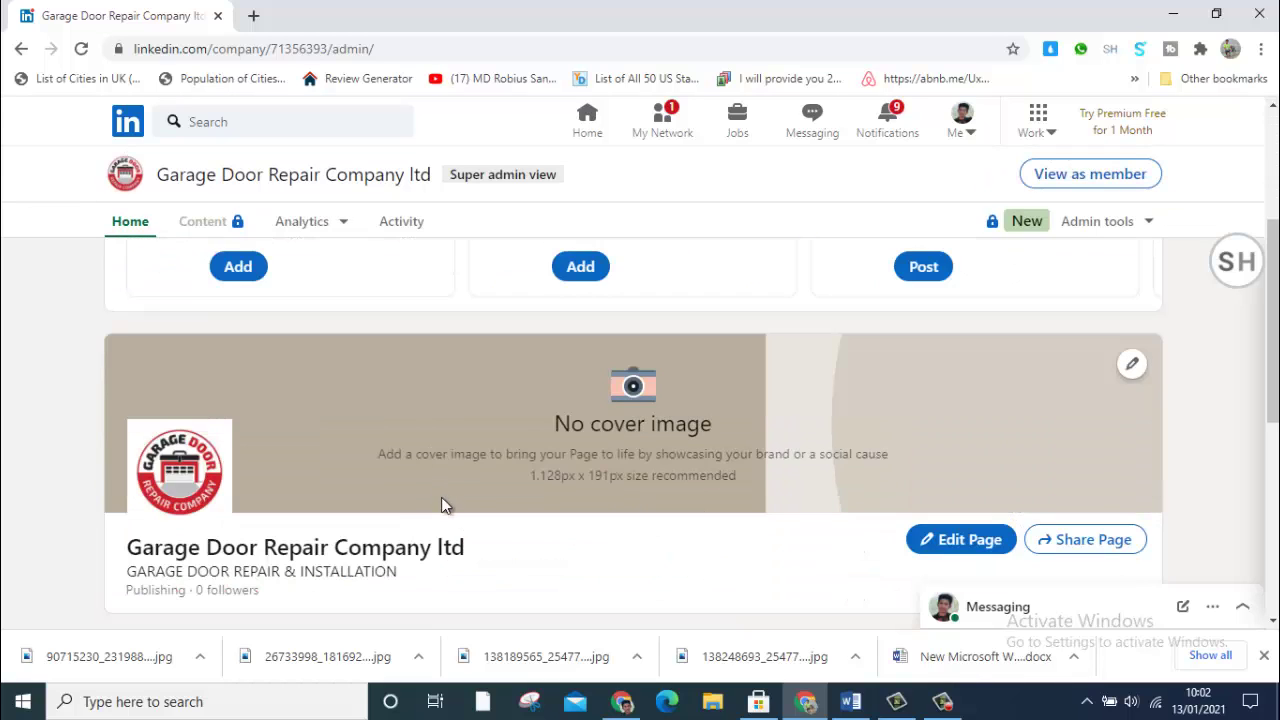
scroll(444, 510, "up", 4)
scroll(449, 549, "down", 2)
scroll(377, 485, "up", 1)
left_click(1132, 365)
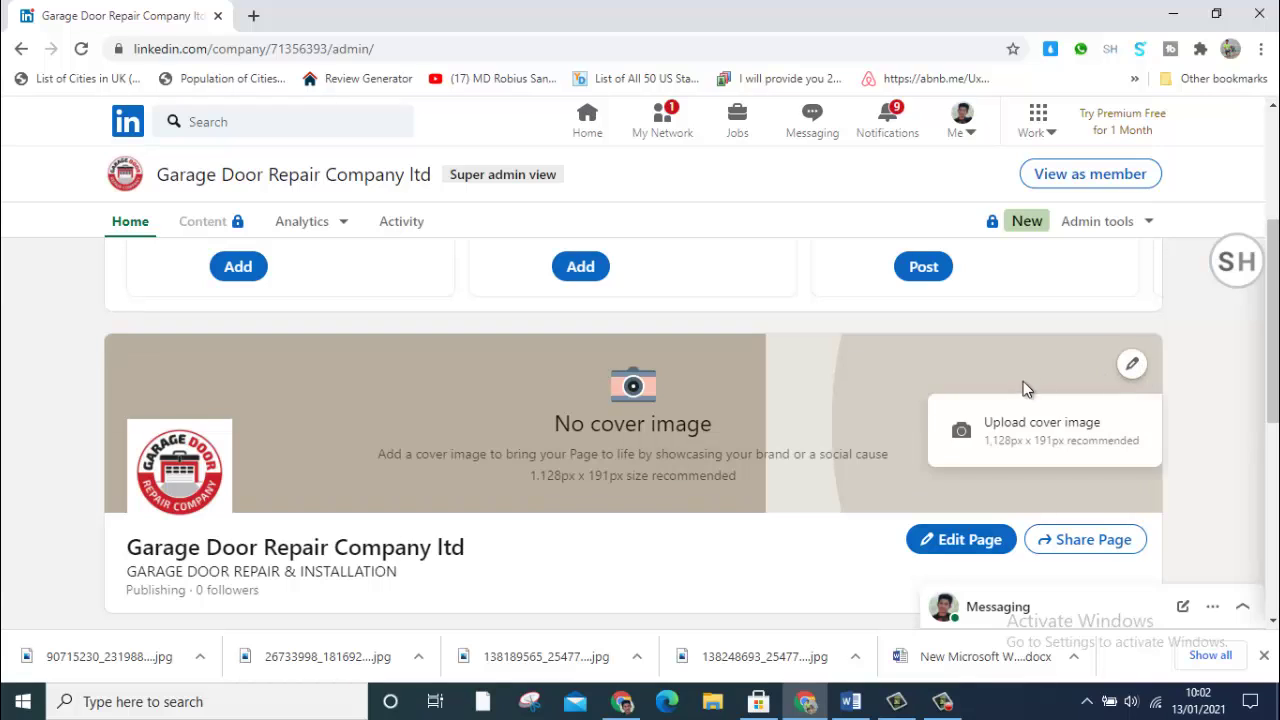
left_click(1015, 428)
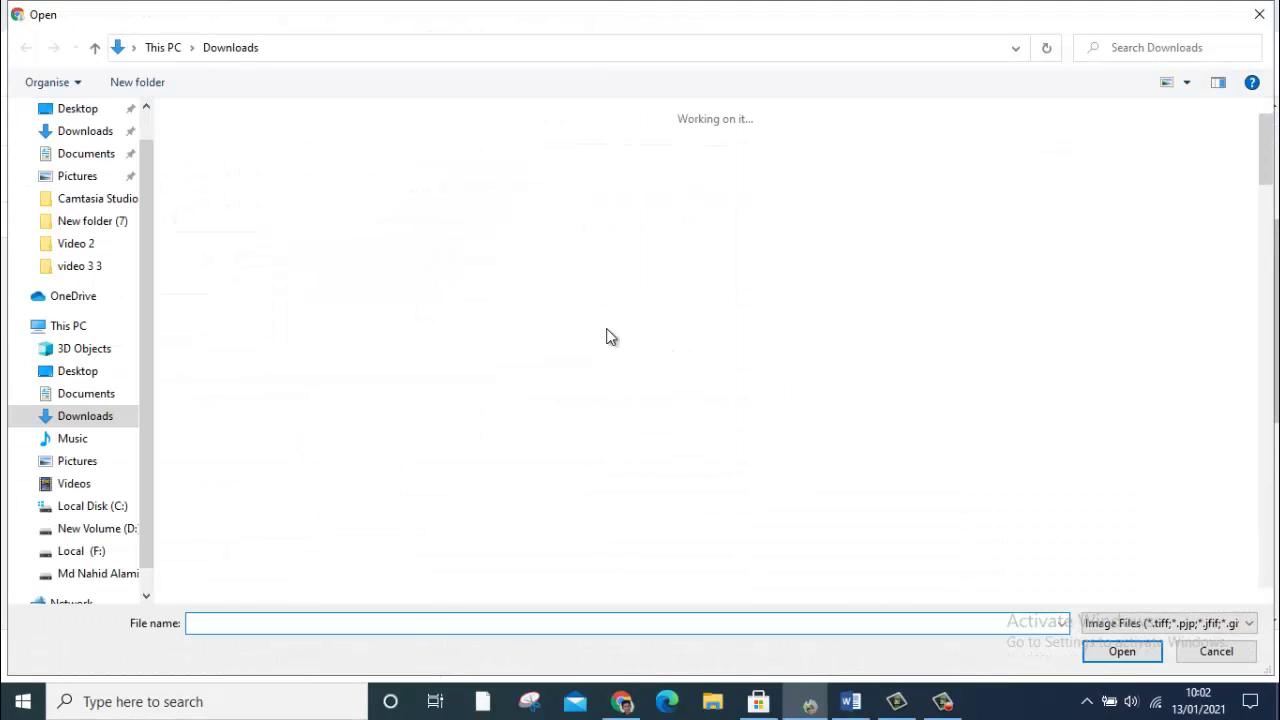
double_click(338, 316)
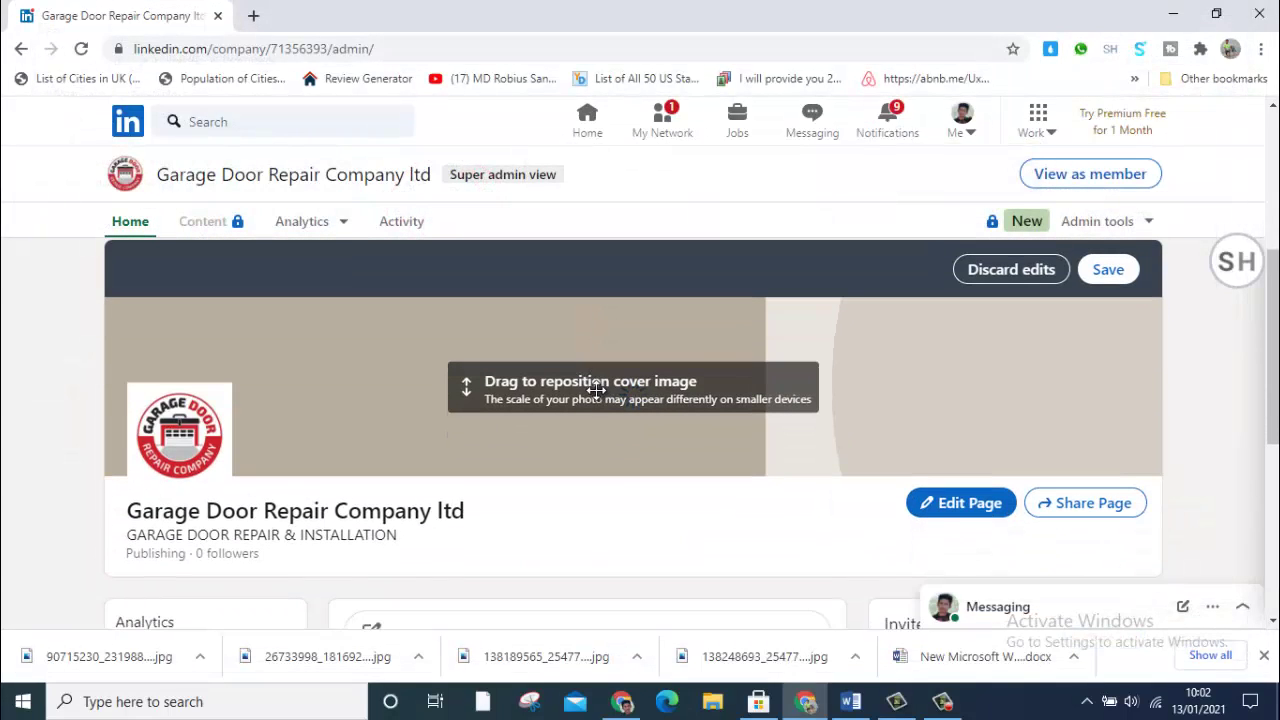
scroll(857, 366, "down", 4)
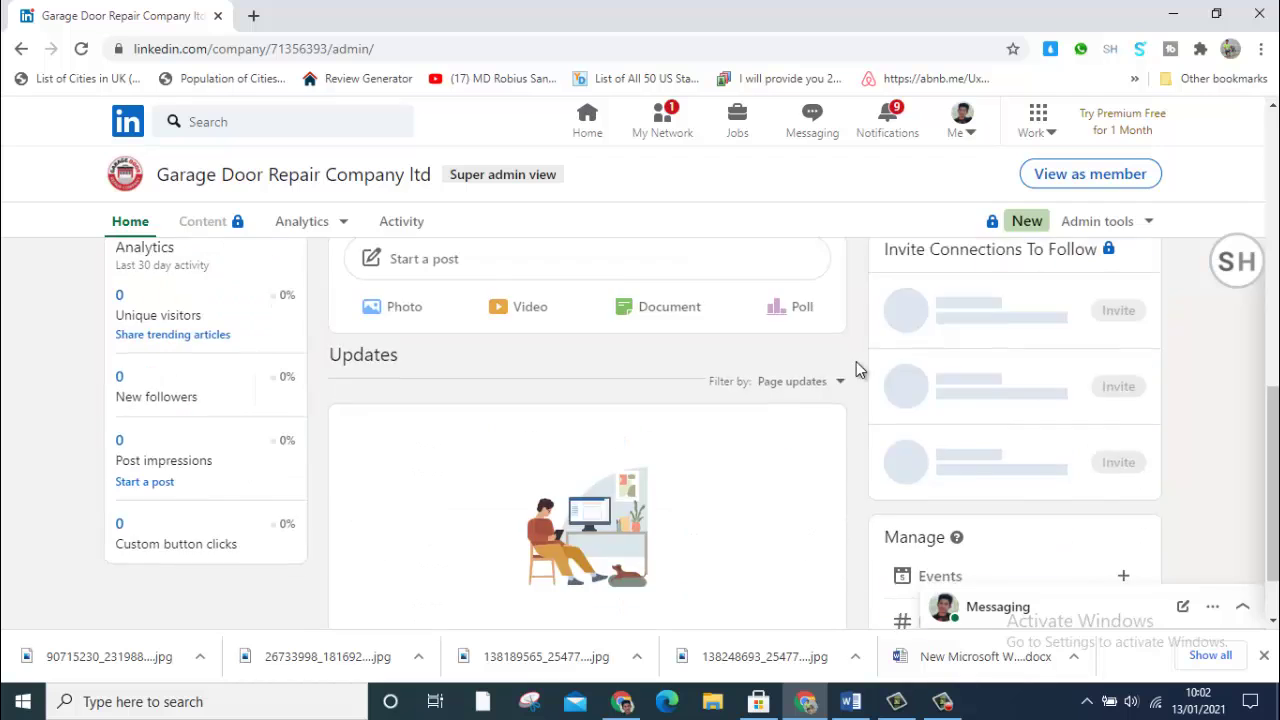
scroll(630, 441, "up", 5)
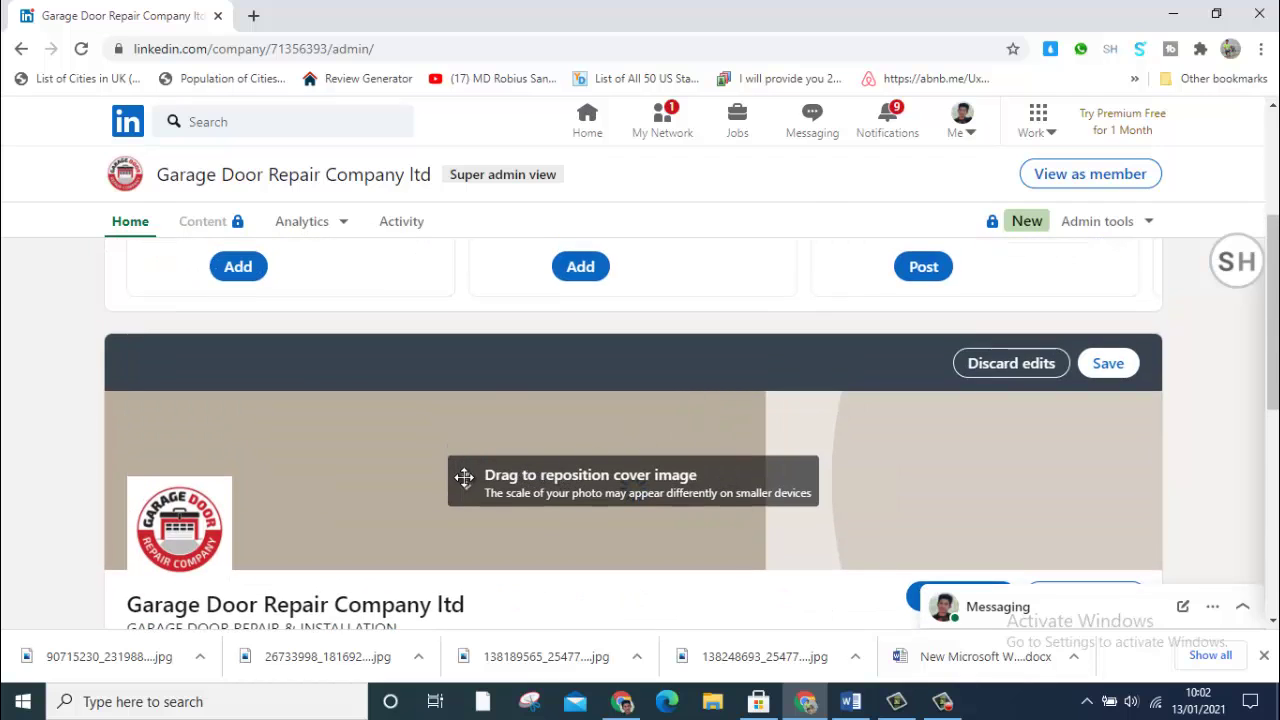
Step: Reposition the cover image so the garage doors' upper windows show, and save it
left_click_drag(474, 507, 926, 391)
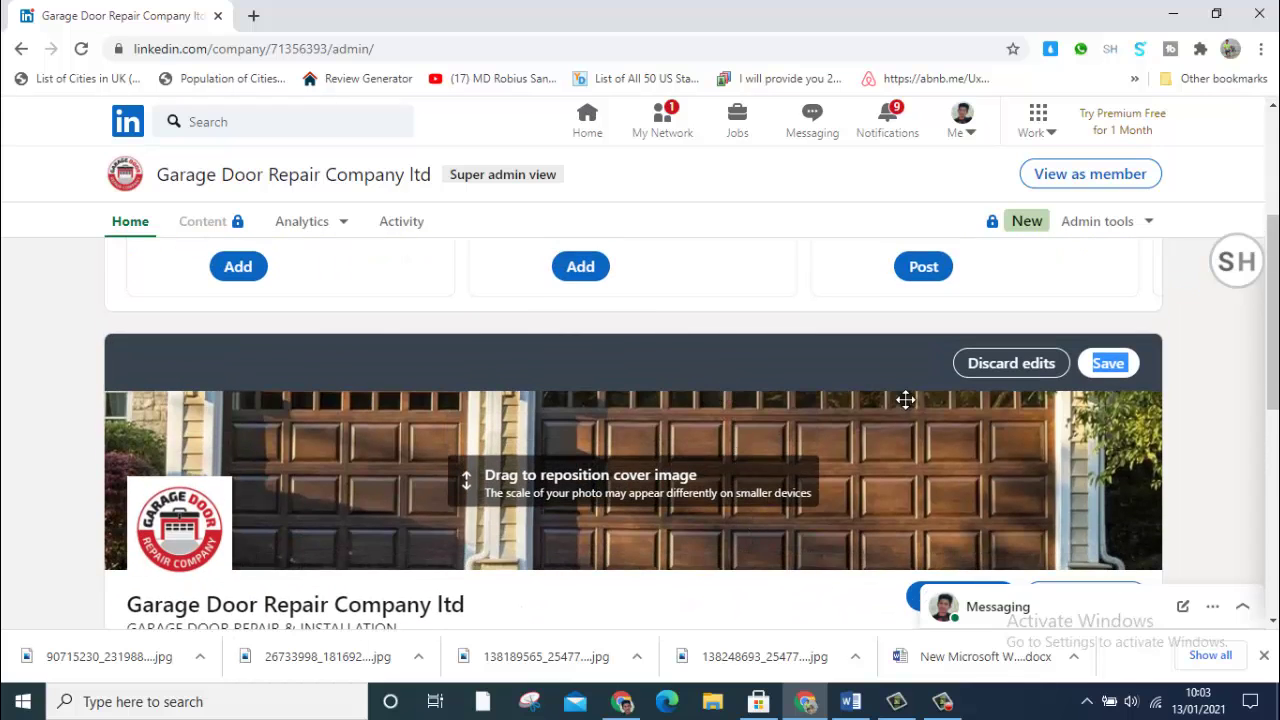
left_click_drag(903, 400, 925, 475)
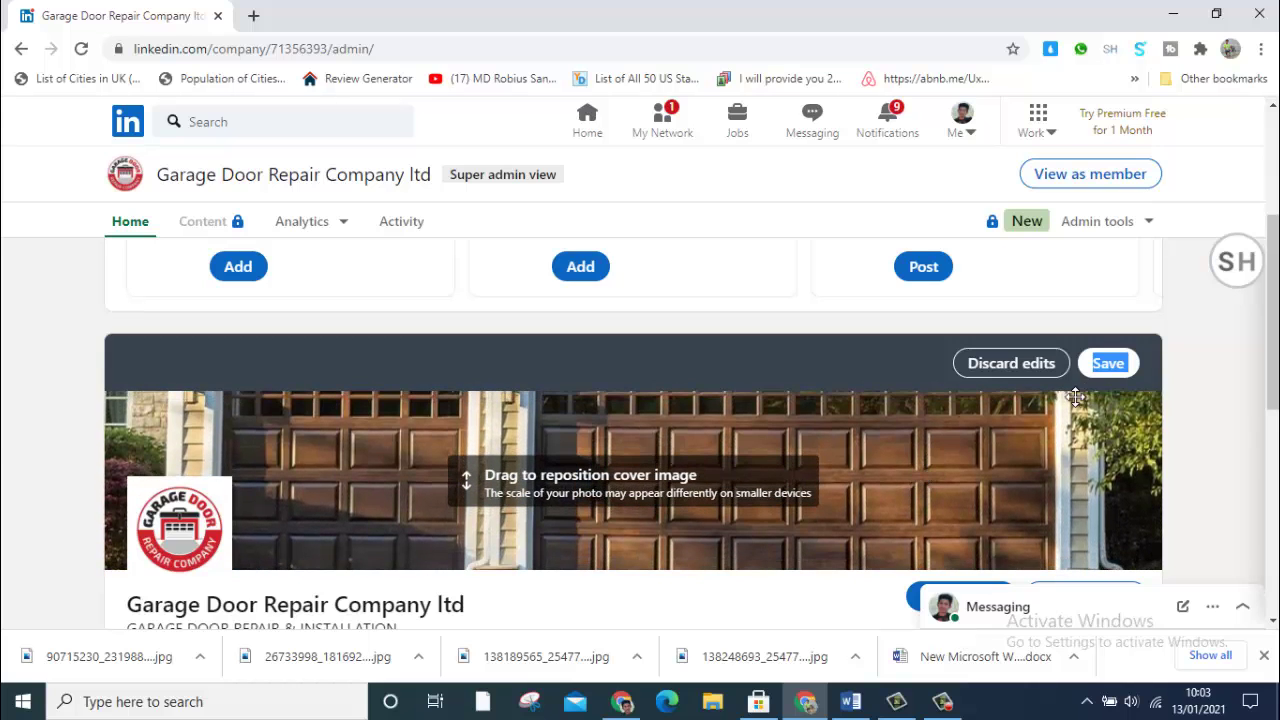
left_click(1108, 364)
Step: Examine the page with its saved cover image and the remaining Build Your Page tasks
scroll(517, 381, "down", 2)
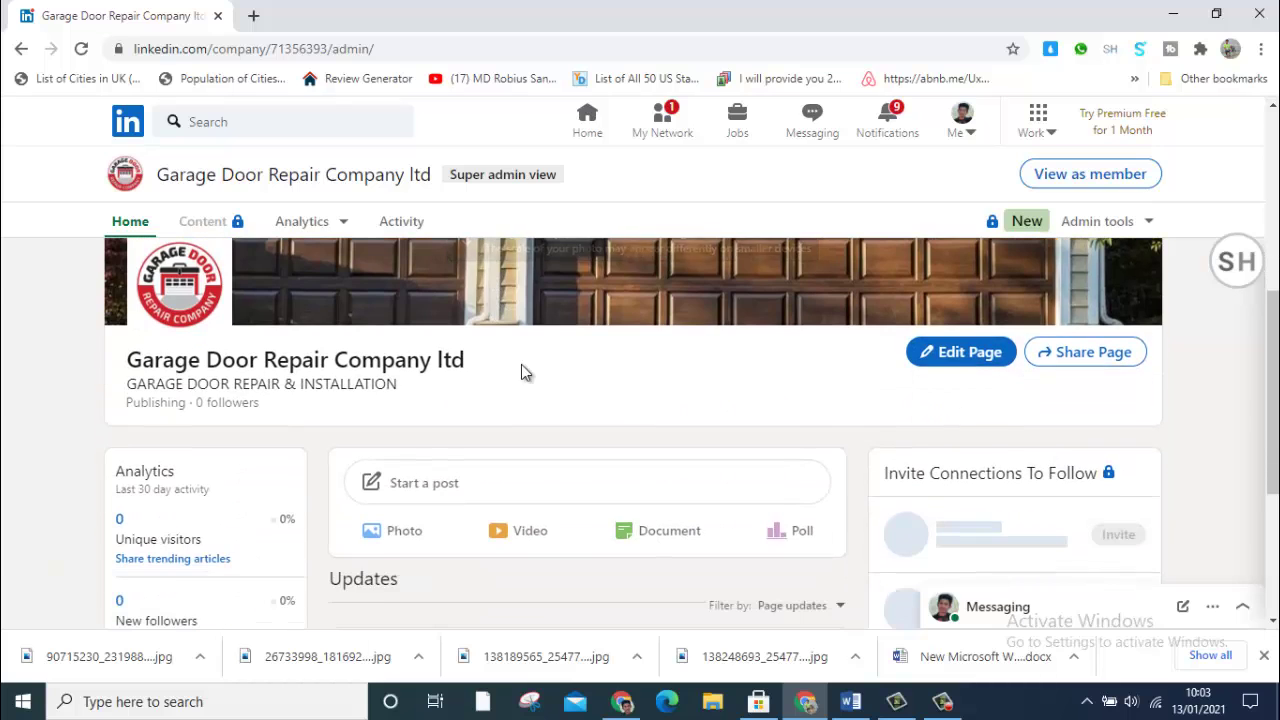
scroll(501, 460, "up", 2)
scroll(501, 460, "down", 2)
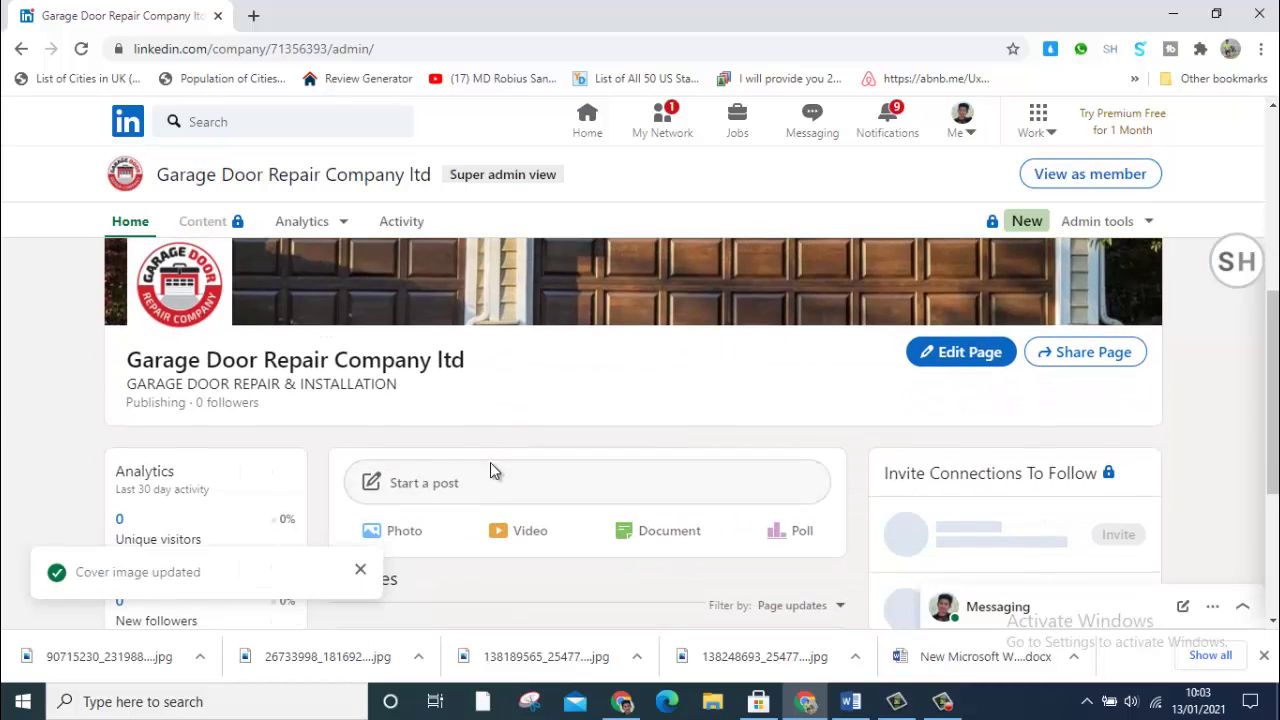
scroll(450, 478, "up", 2)
scroll(290, 404, "up", 2)
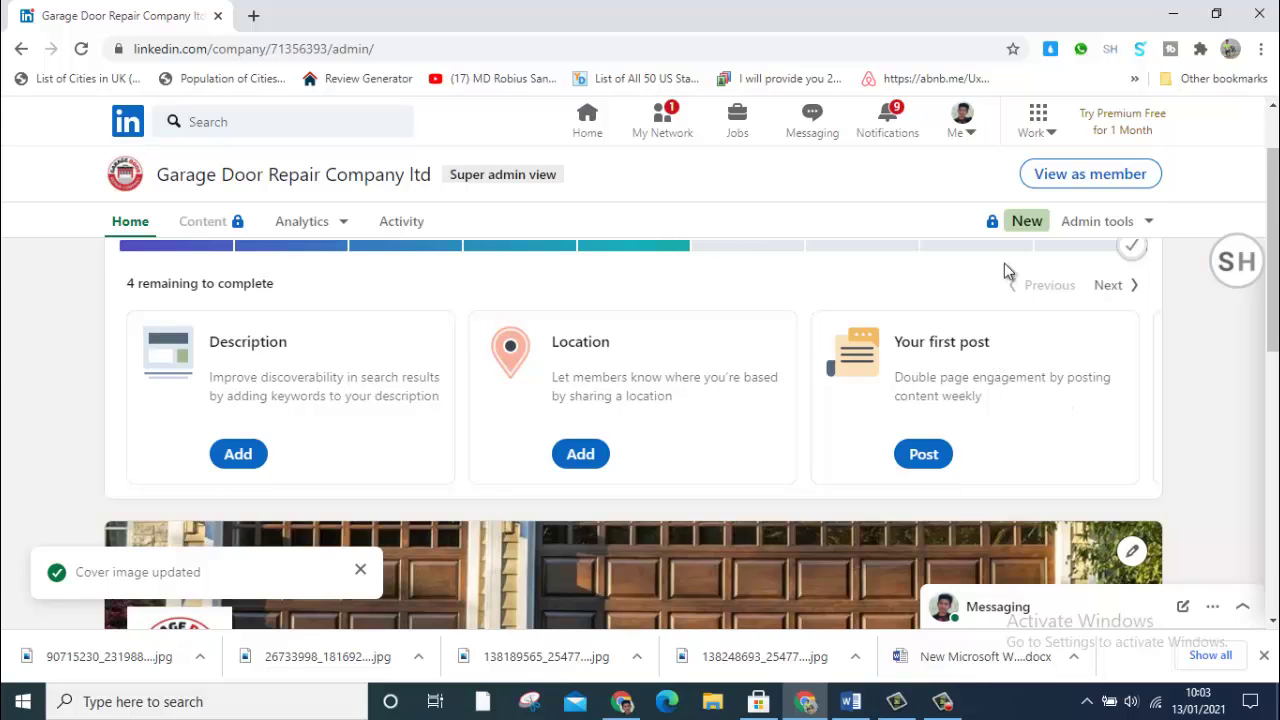
scroll(890, 317, "up", 1)
scroll(935, 333, "down", 1)
scroll(866, 326, "up", 1)
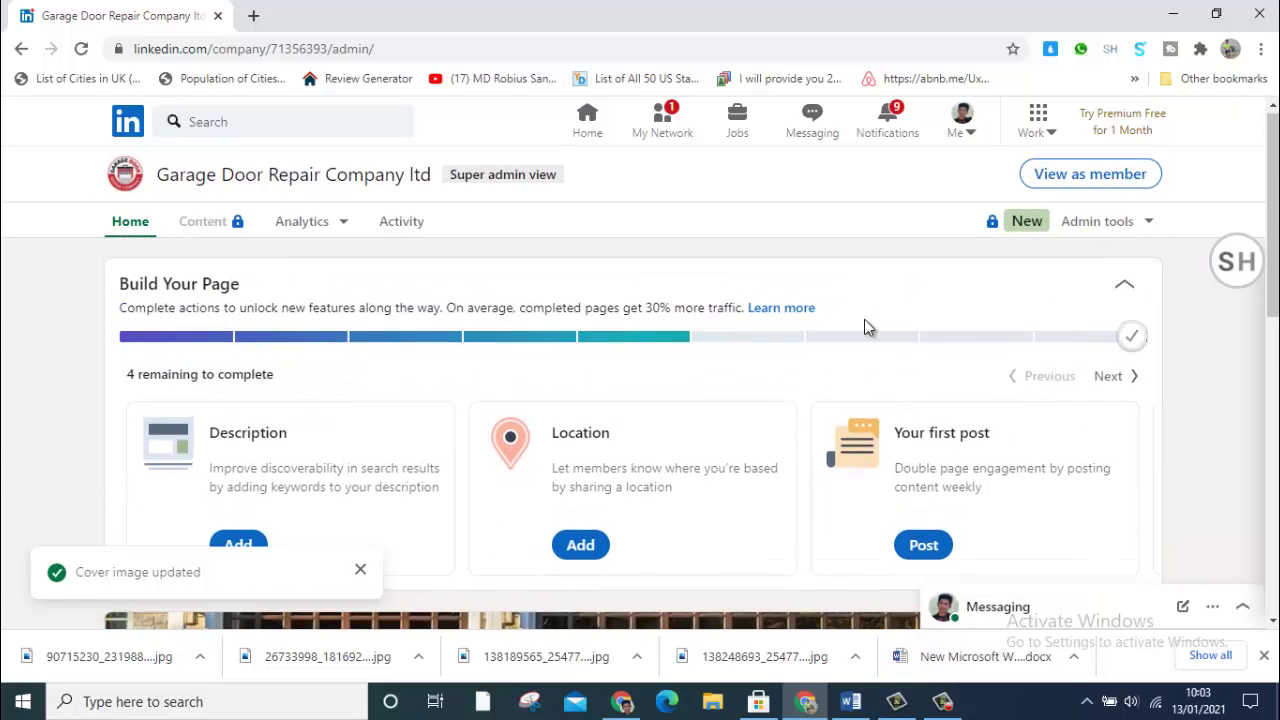
Step: Start adding the page description and copy the paragraph under Description from the Word document
scroll(219, 425, "down", 1)
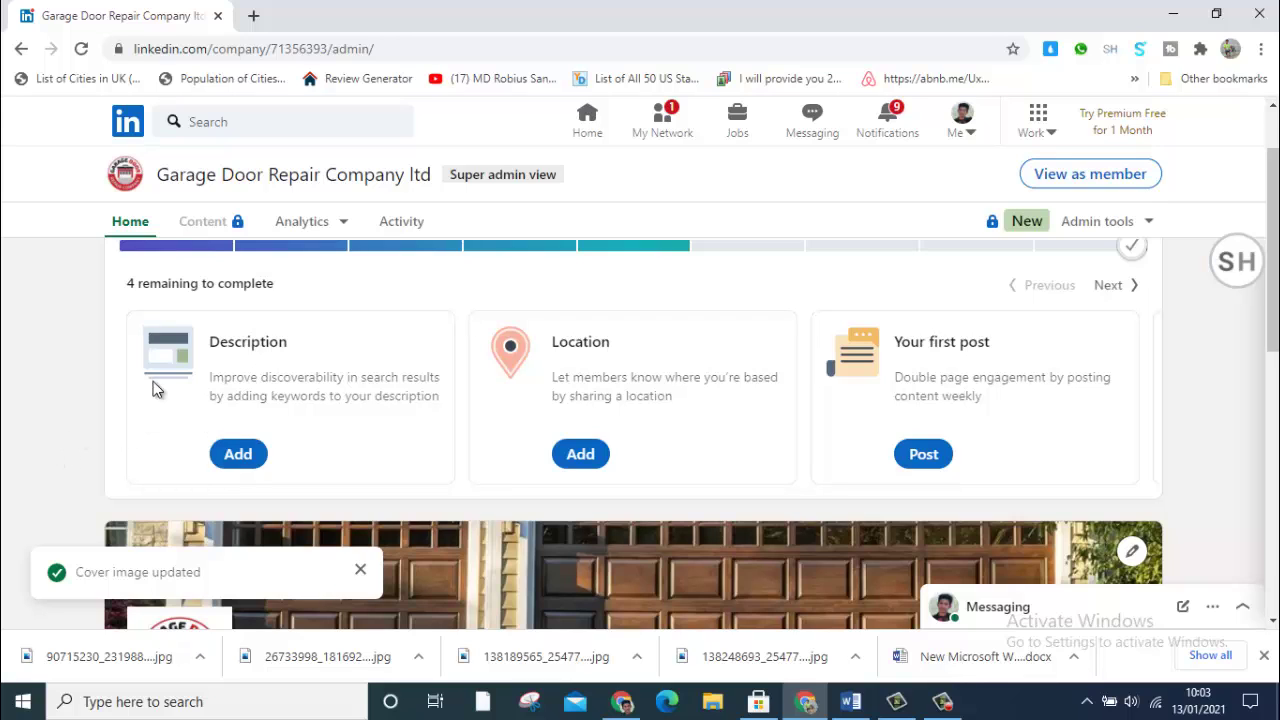
scroll(251, 451, "down", 1)
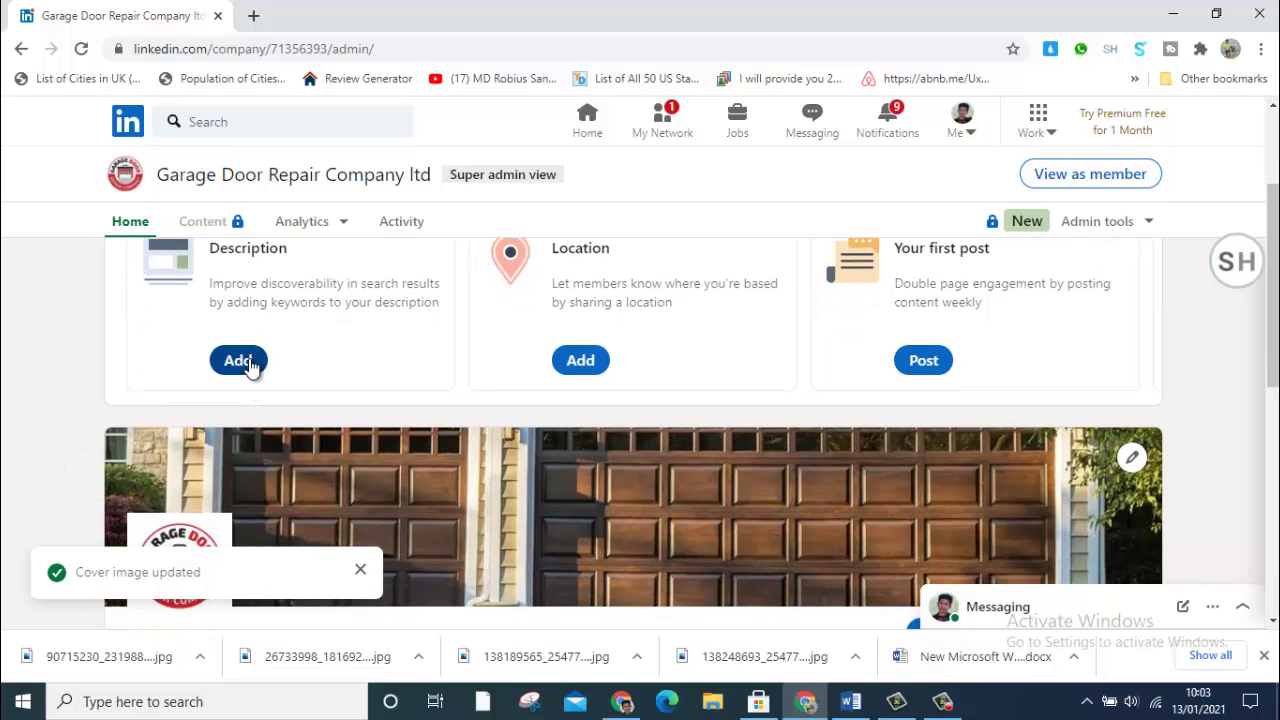
left_click(249, 366)
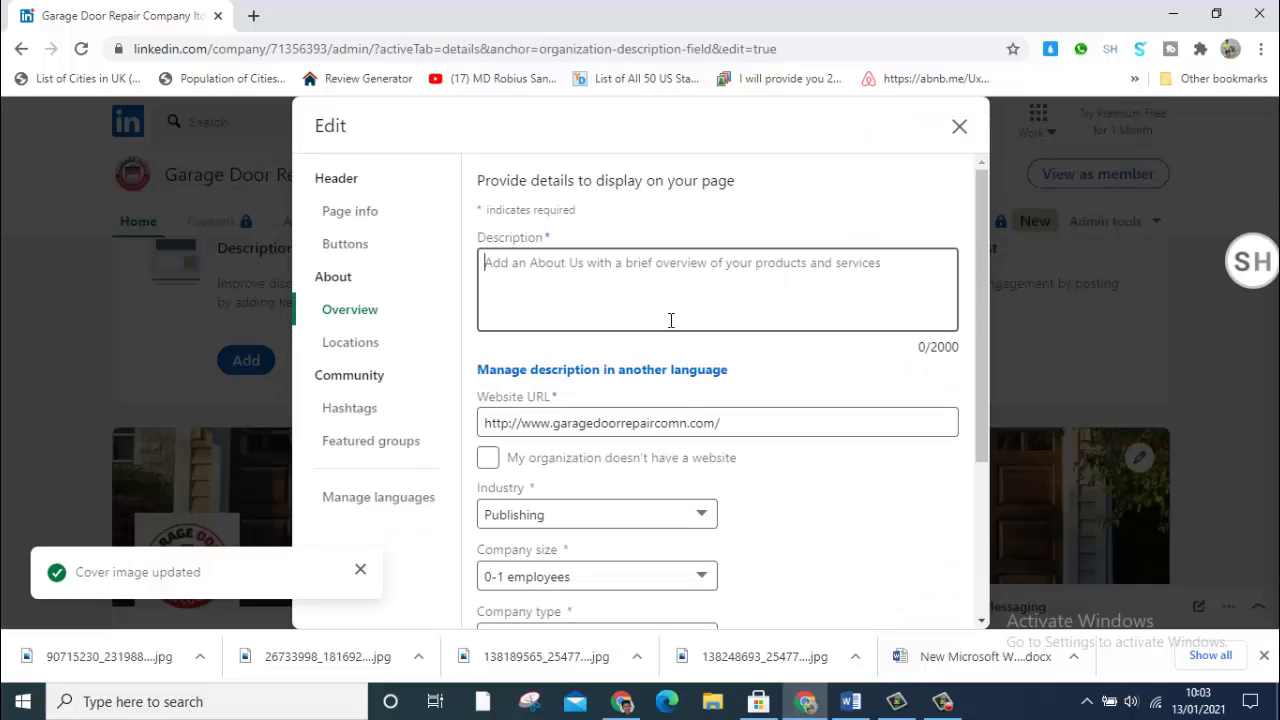
left_click(858, 708)
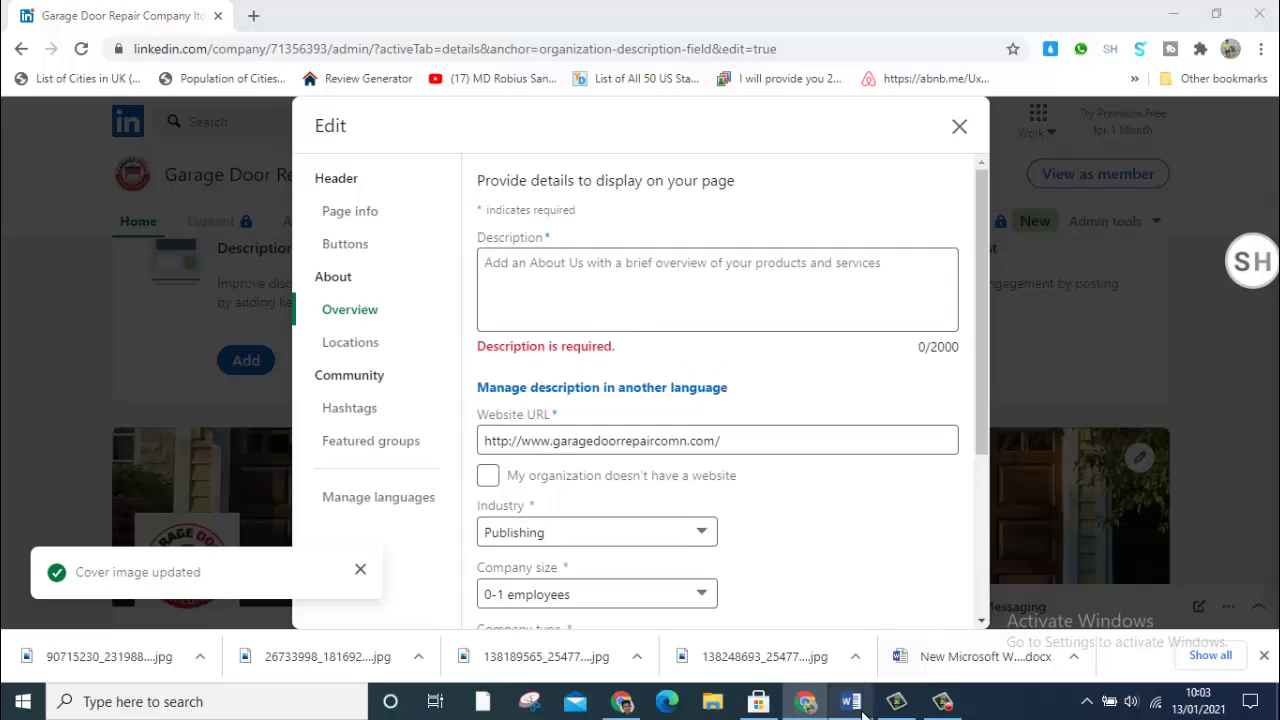
left_click(710, 402)
left_click_drag(905, 450, 503, 366)
key("ctrl+c")
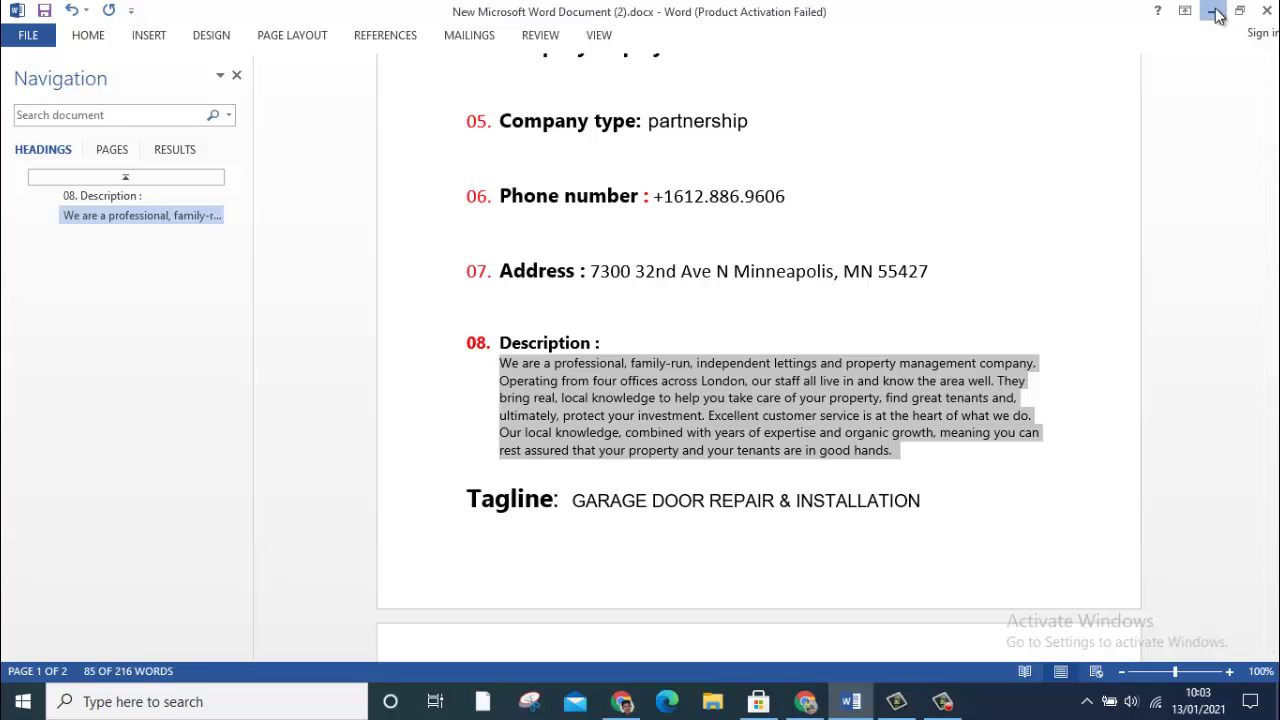
Step: Return to the LinkedIn page editor, paste the copied company description as the Description and review the other overview details
left_click(1213, 11)
left_click(526, 283)
key("ctrl+v")
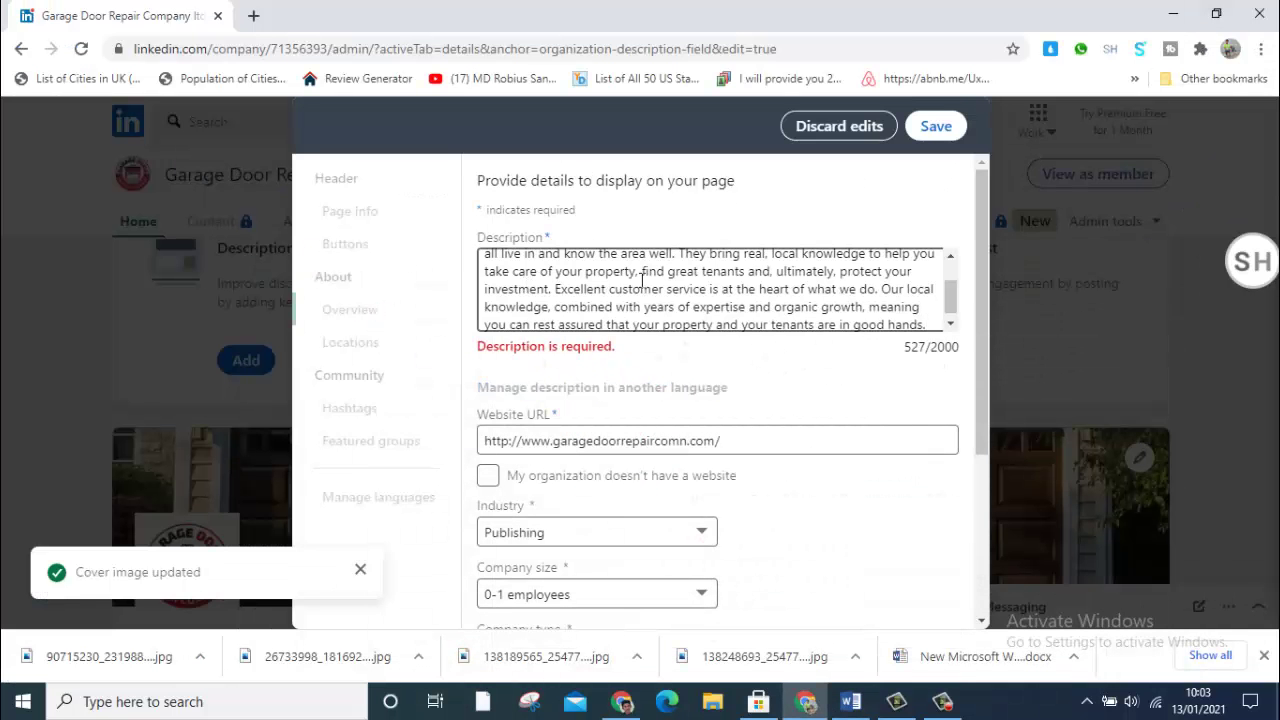
scroll(641, 279, "up", 1)
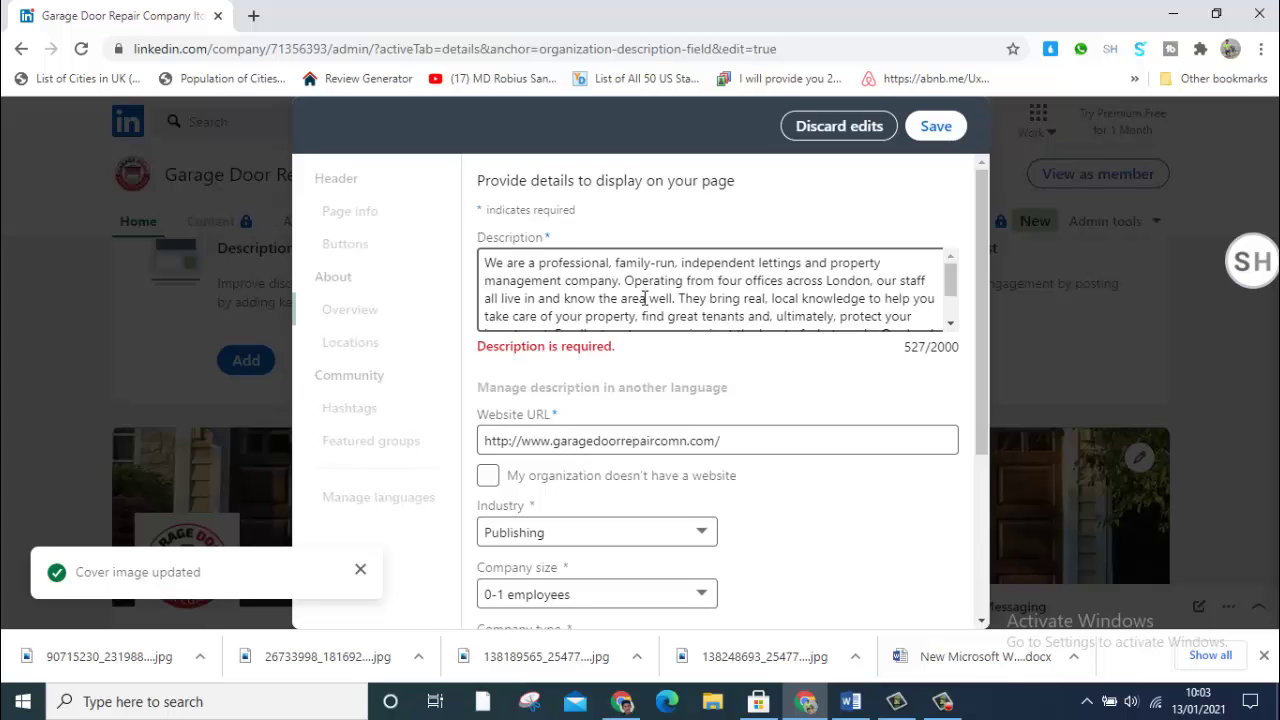
scroll(660, 310, "down", 5)
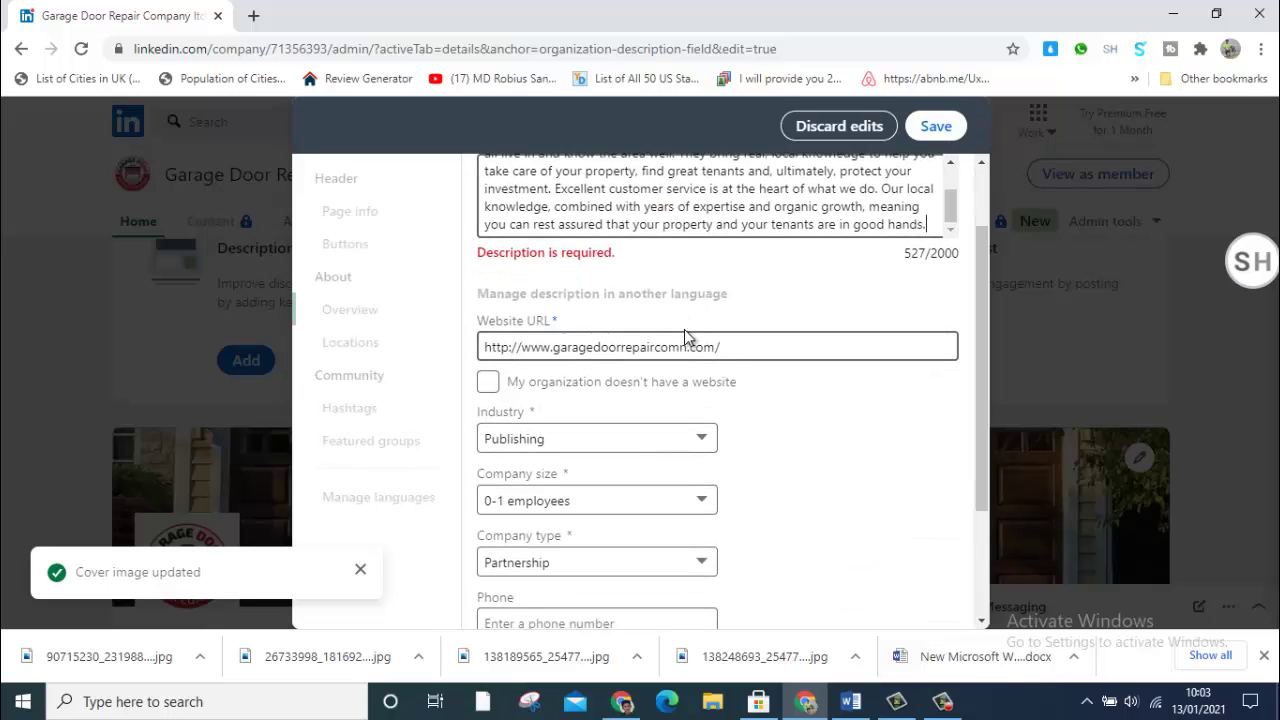
scroll(684, 329, "up", 1)
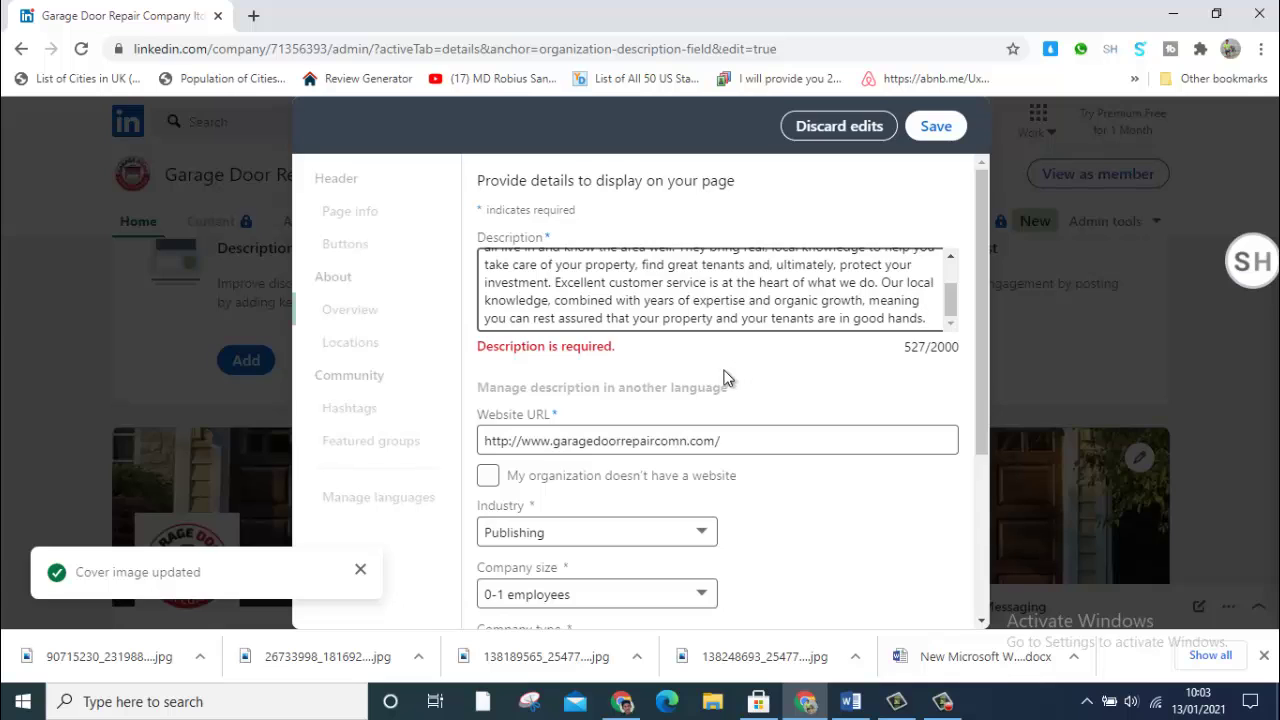
scroll(726, 378, "down", 1)
scroll(666, 394, "up", 1)
scroll(710, 376, "down", 1)
scroll(588, 377, "down", 1)
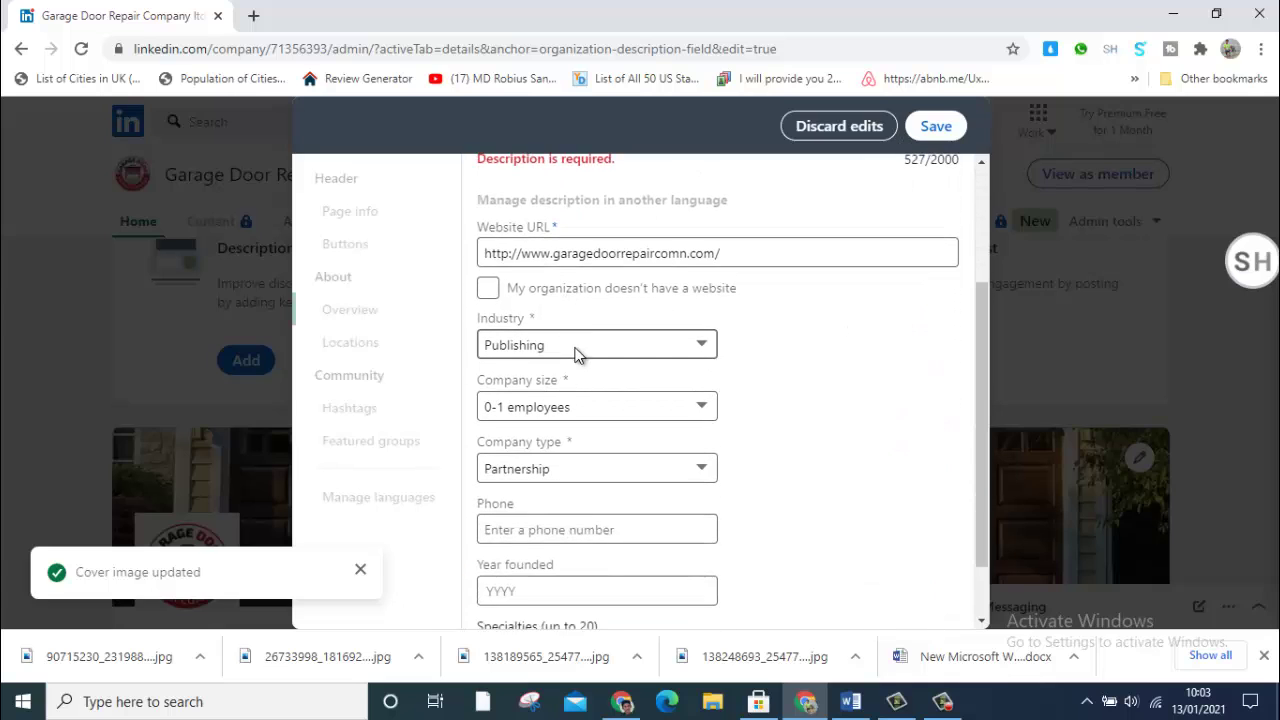
left_click(940, 126)
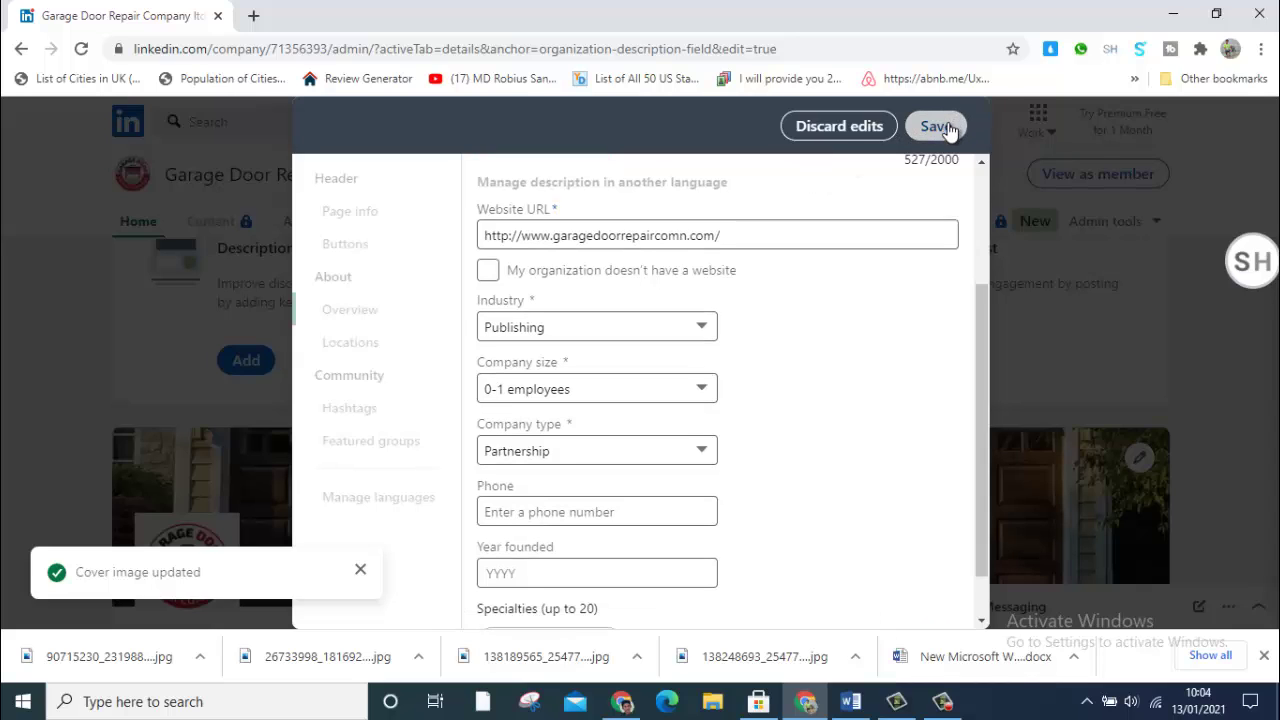
Step: Copy the company's phone number from the Word document into the Phone field of the LinkedIn page overview
scroll(606, 494, "down", 1)
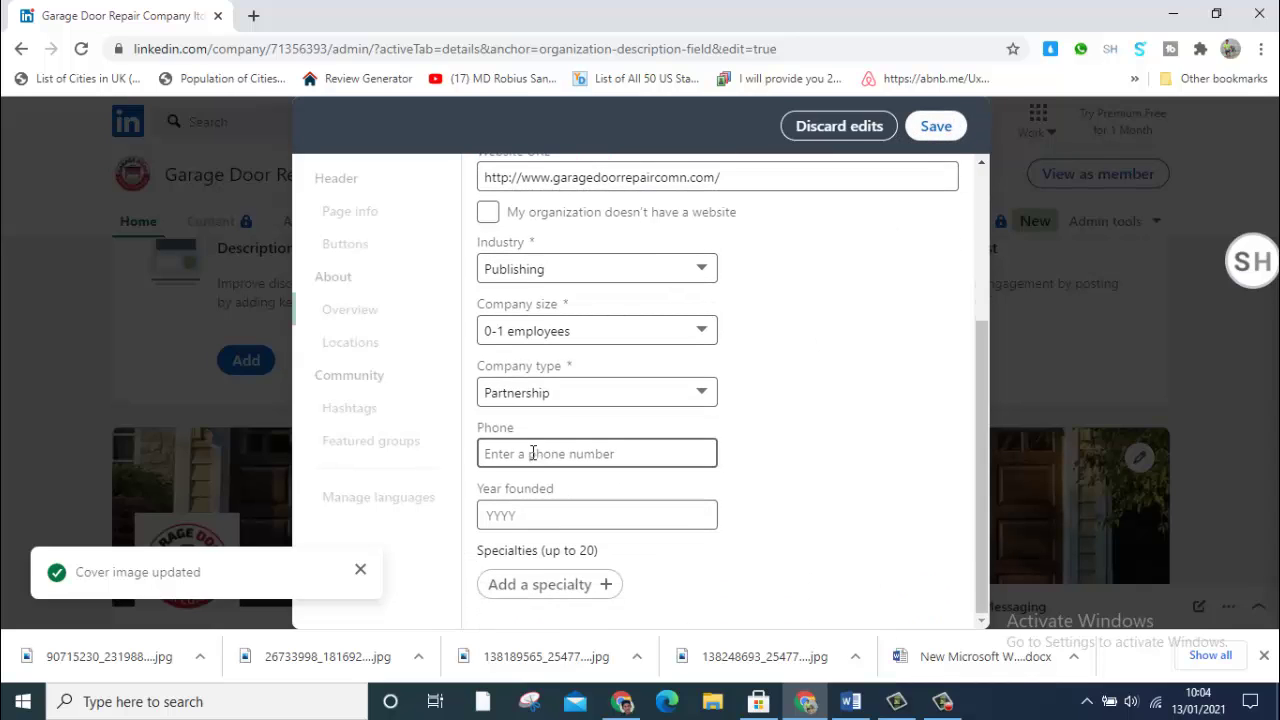
left_click(593, 454)
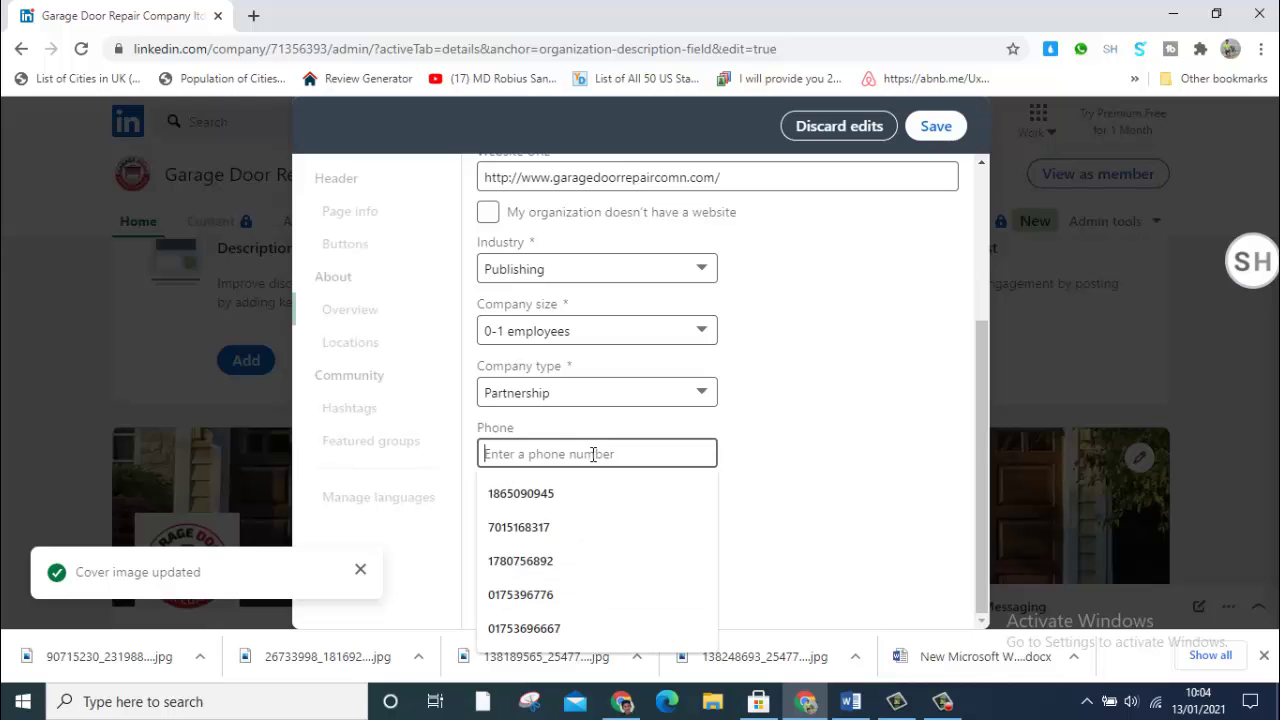
left_click(850, 701)
scroll(654, 377, "down", 1)
scroll(650, 375, "up", 2)
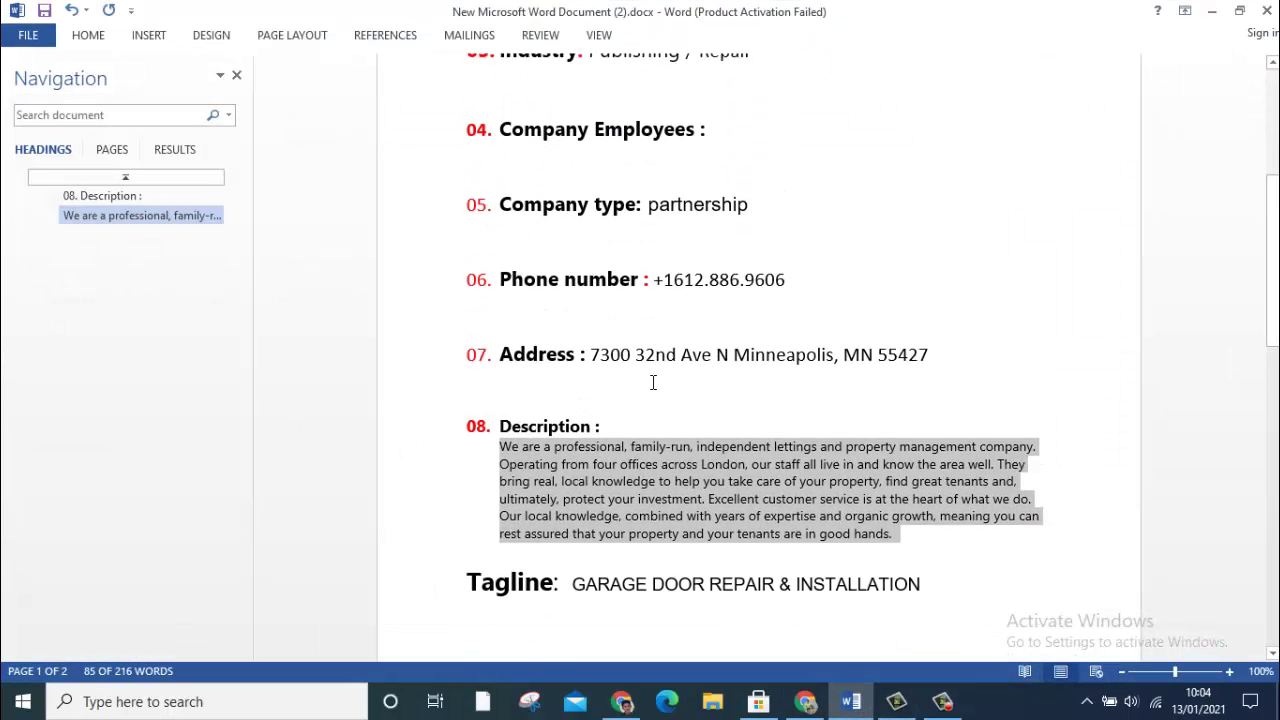
left_click_drag(818, 286, 650, 290)
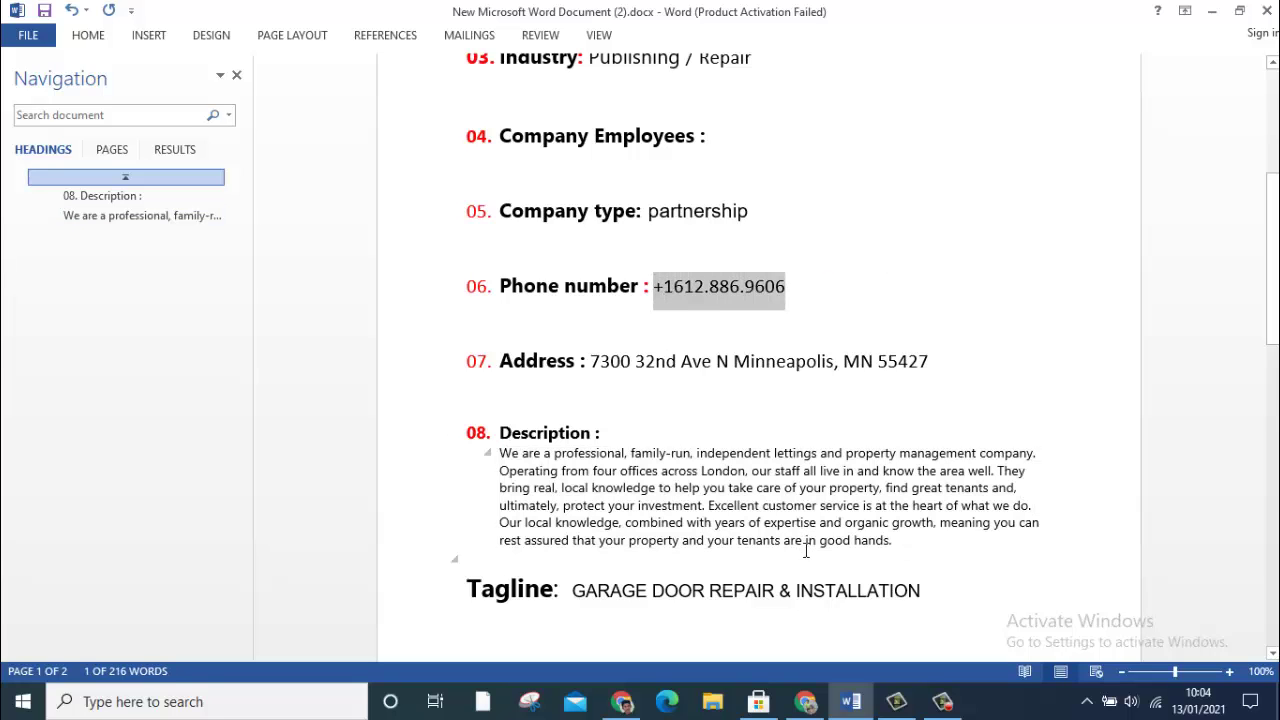
left_click(805, 701)
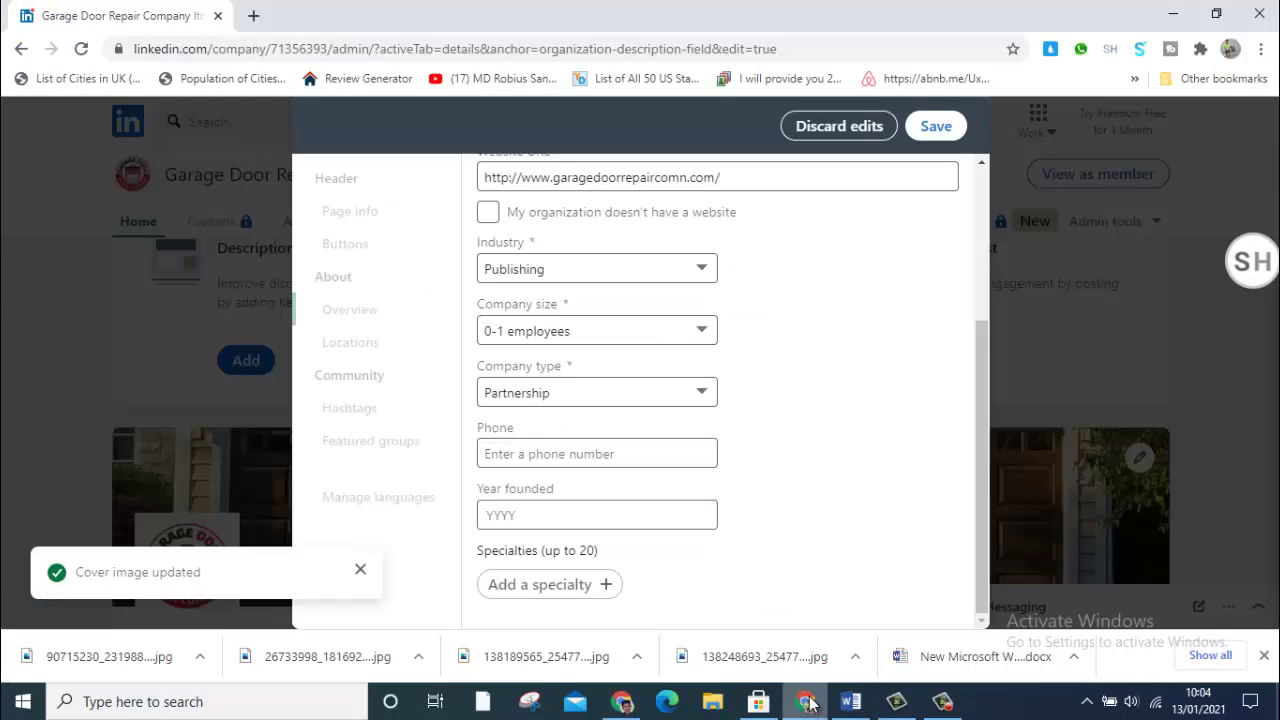
left_click_drag(430, 400, 507, 447)
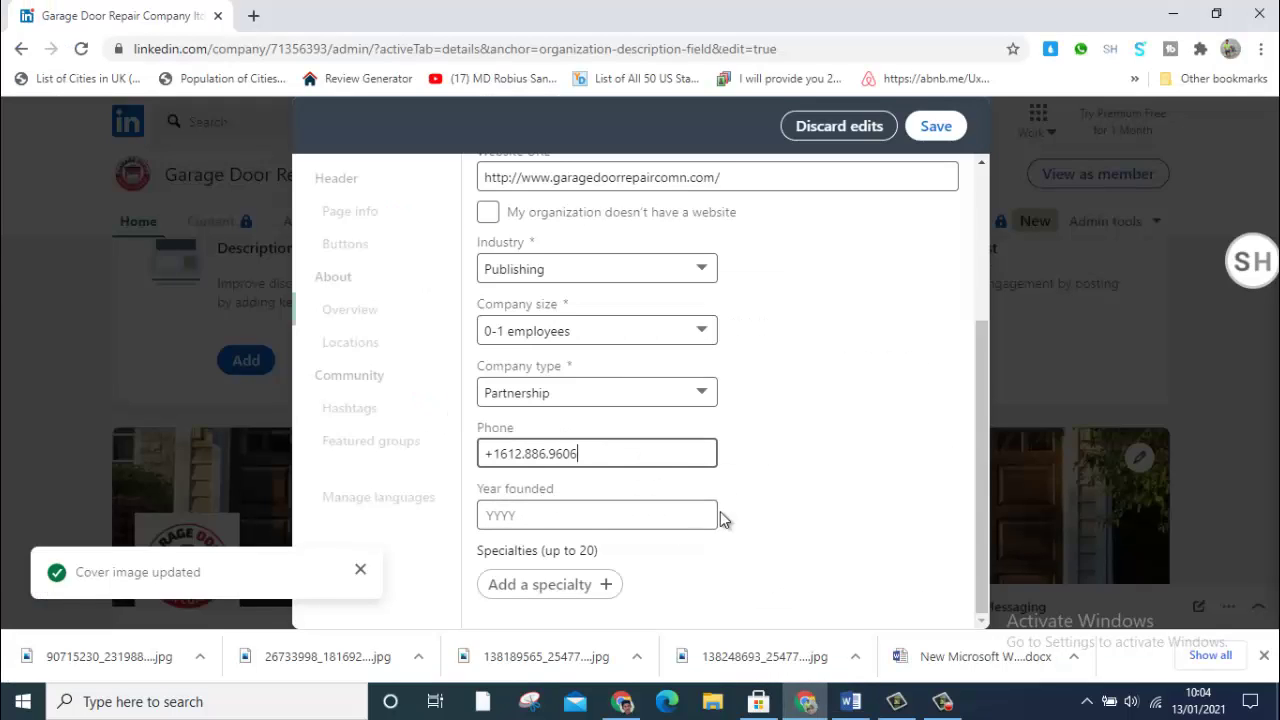
Step: Leave Year founded blank, review the overview details and save the changes
left_click(566, 520)
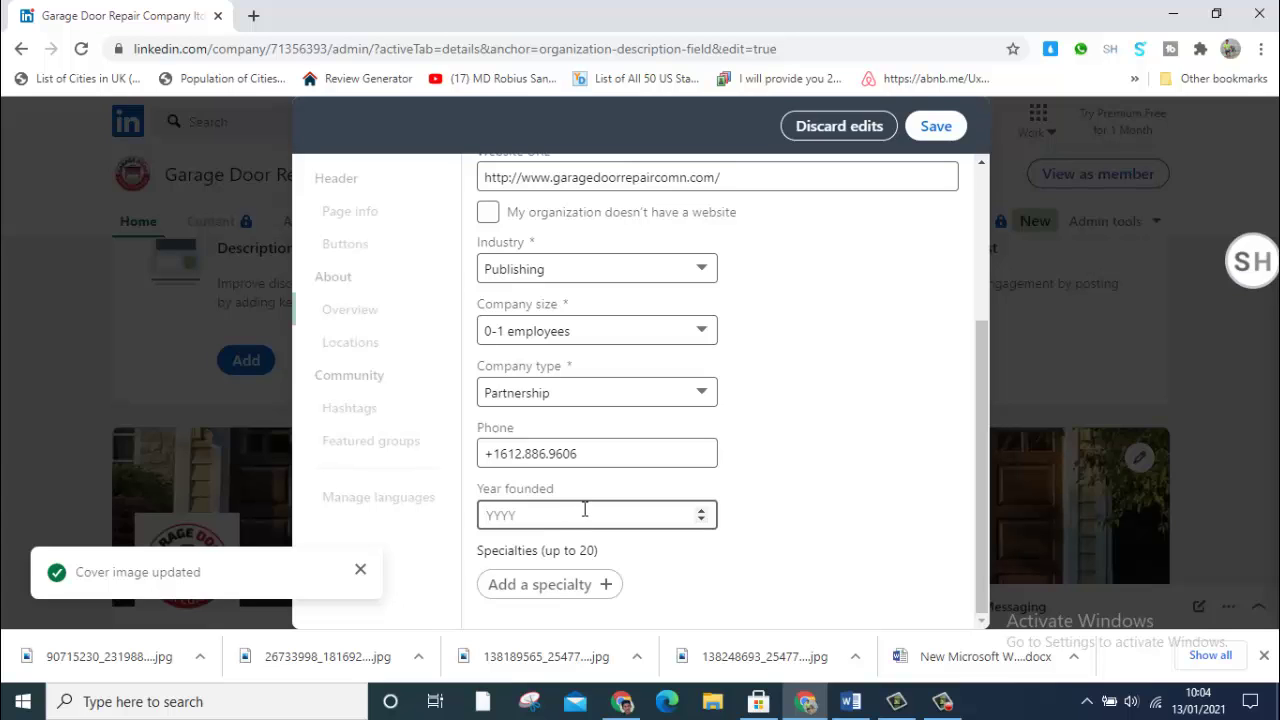
left_click(808, 445)
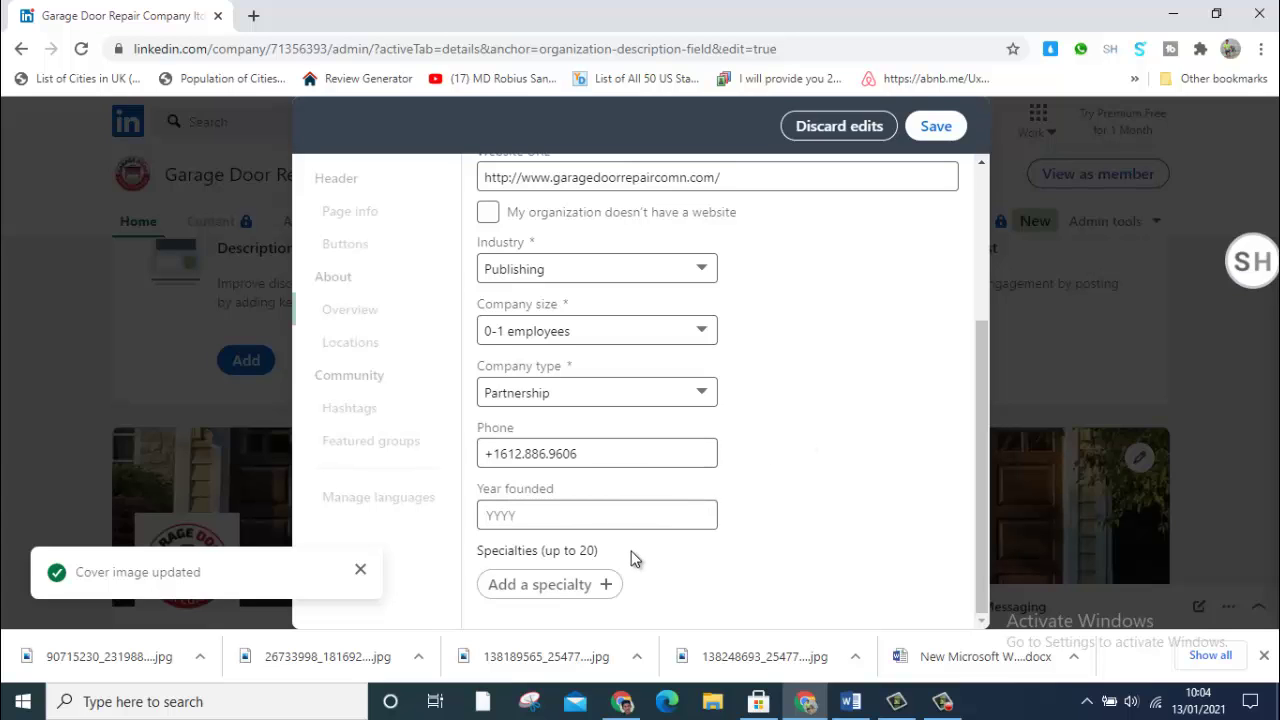
scroll(631, 557, "up", 2)
scroll(590, 498, "down", 2)
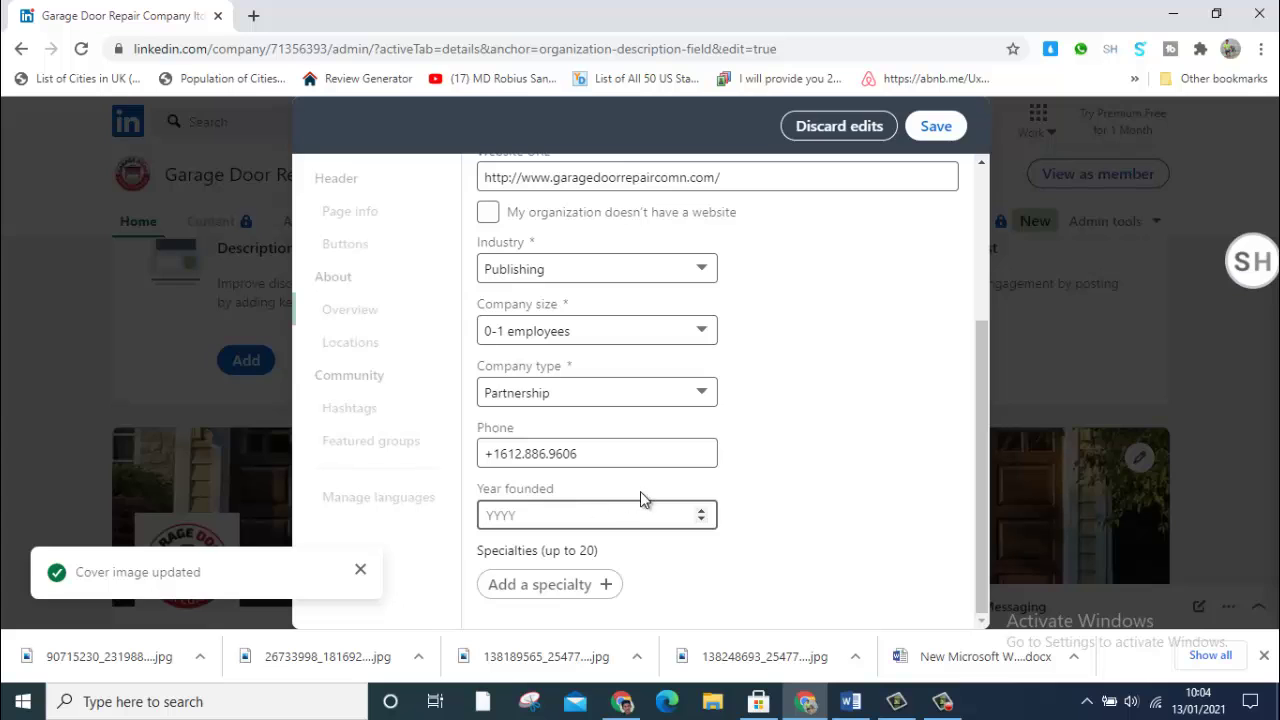
scroll(763, 430, "up", 2)
scroll(767, 415, "down", 2)
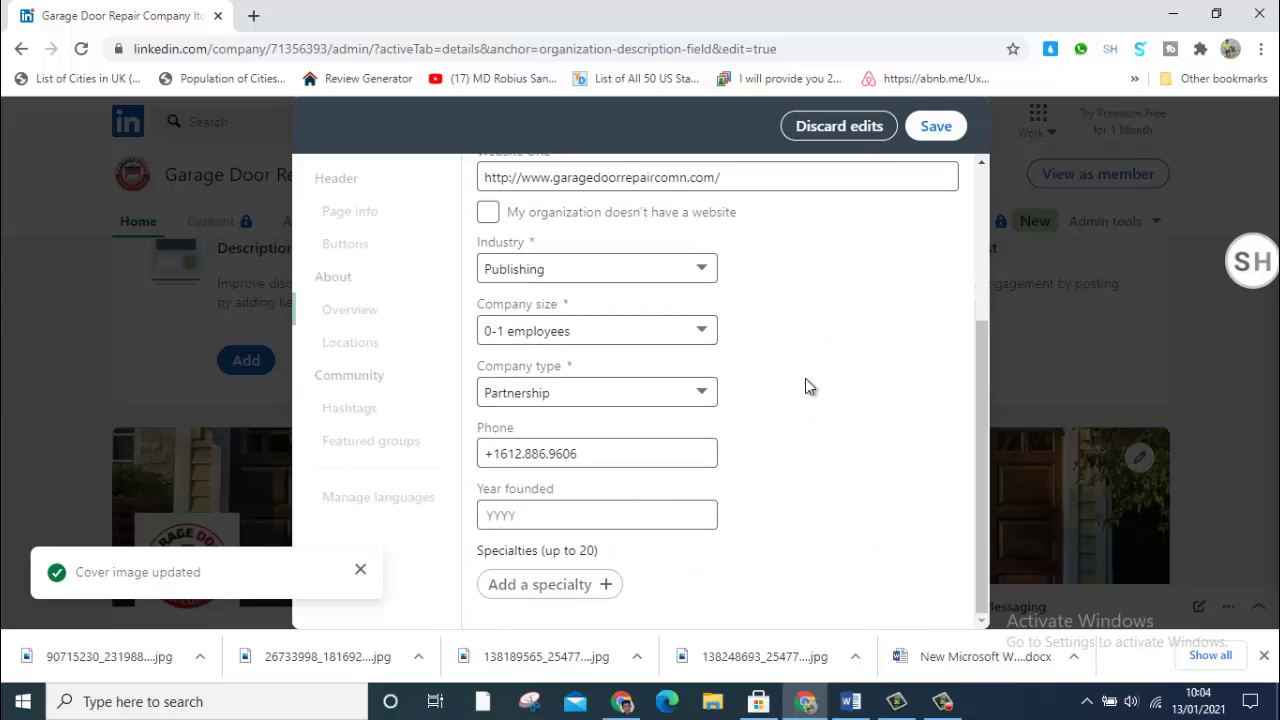
left_click(937, 127)
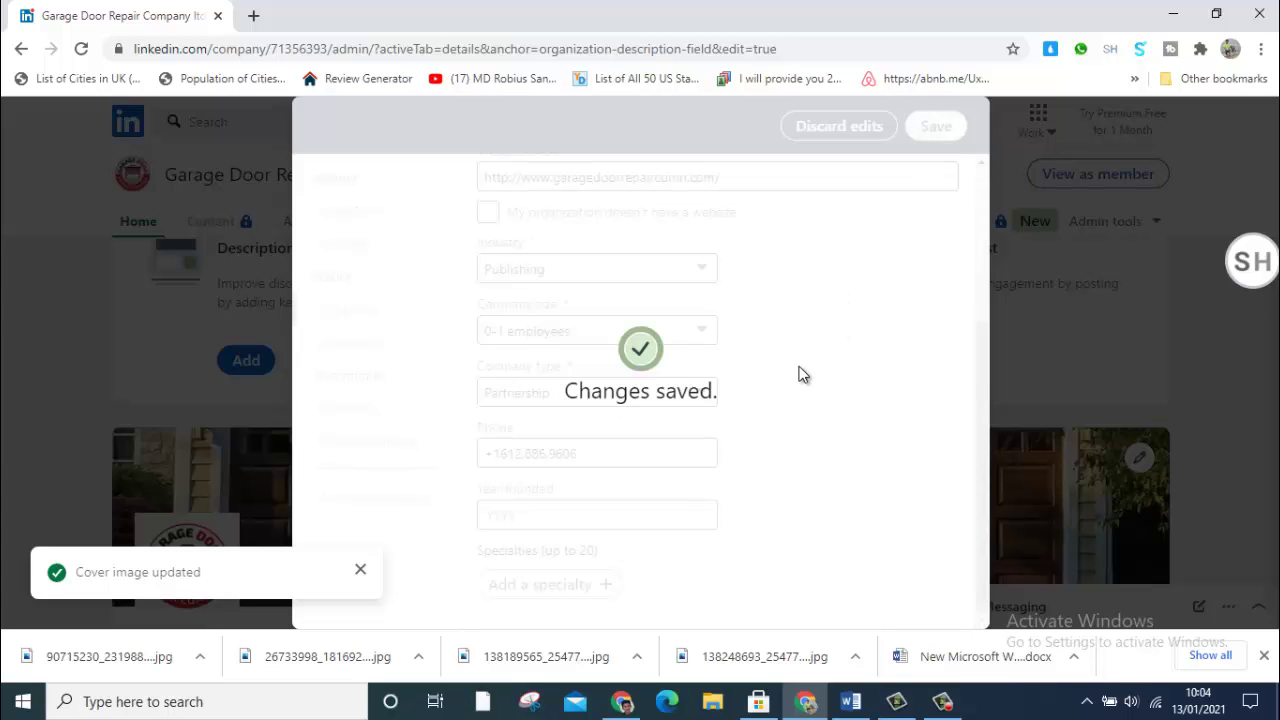
scroll(729, 431, "up", 2)
scroll(732, 425, "down", 2)
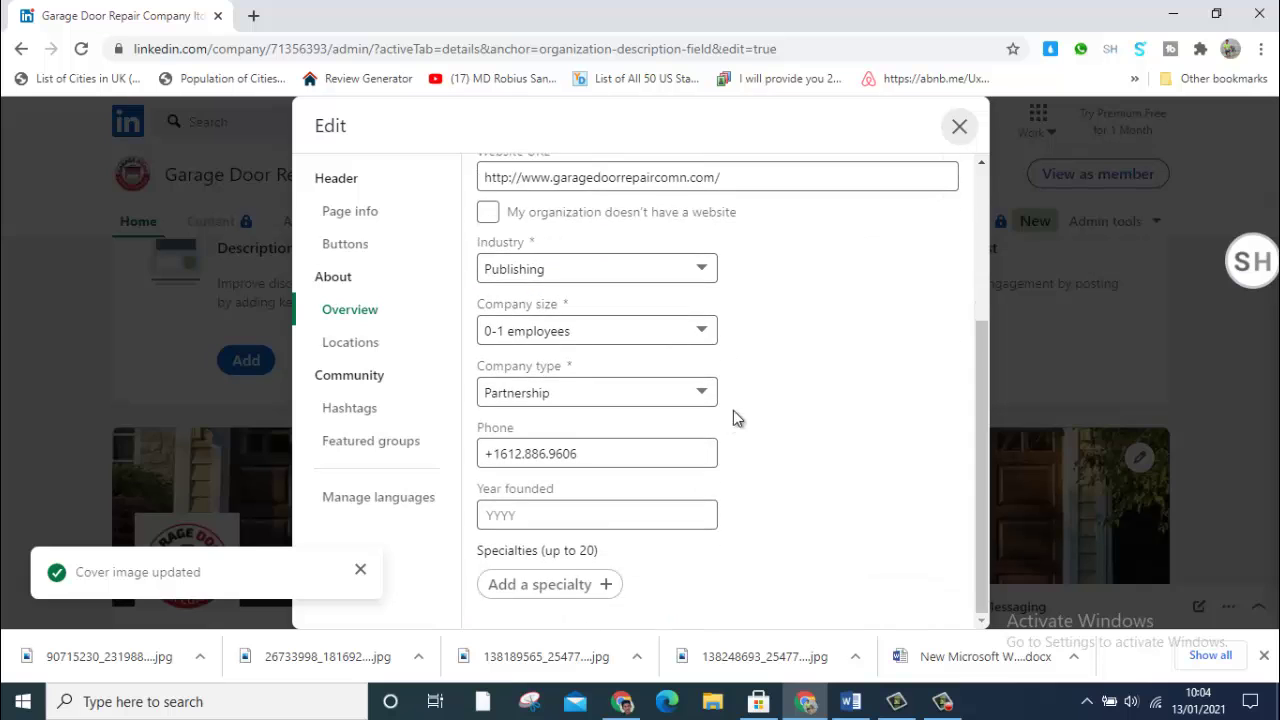
Step: Close the page overview editor and open the form for adding the company's primary location
scroll(733, 418, "up", 5)
left_click(959, 126)
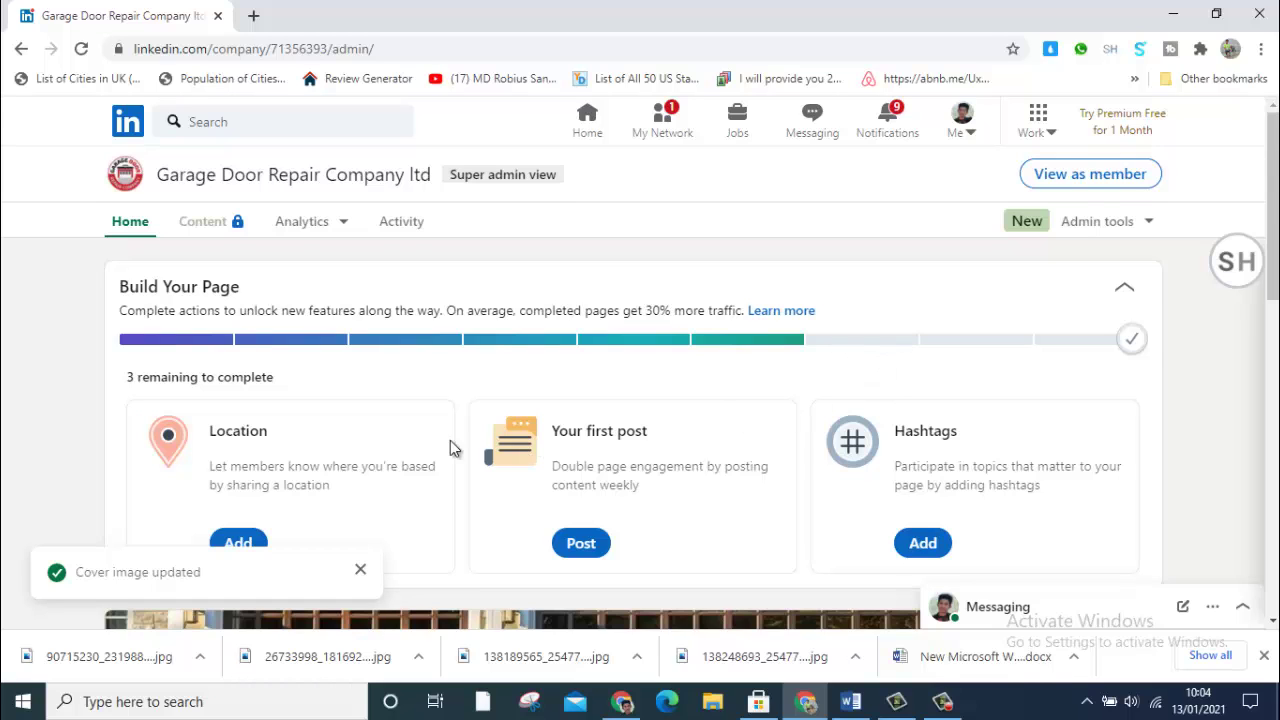
scroll(440, 440, "down", 1)
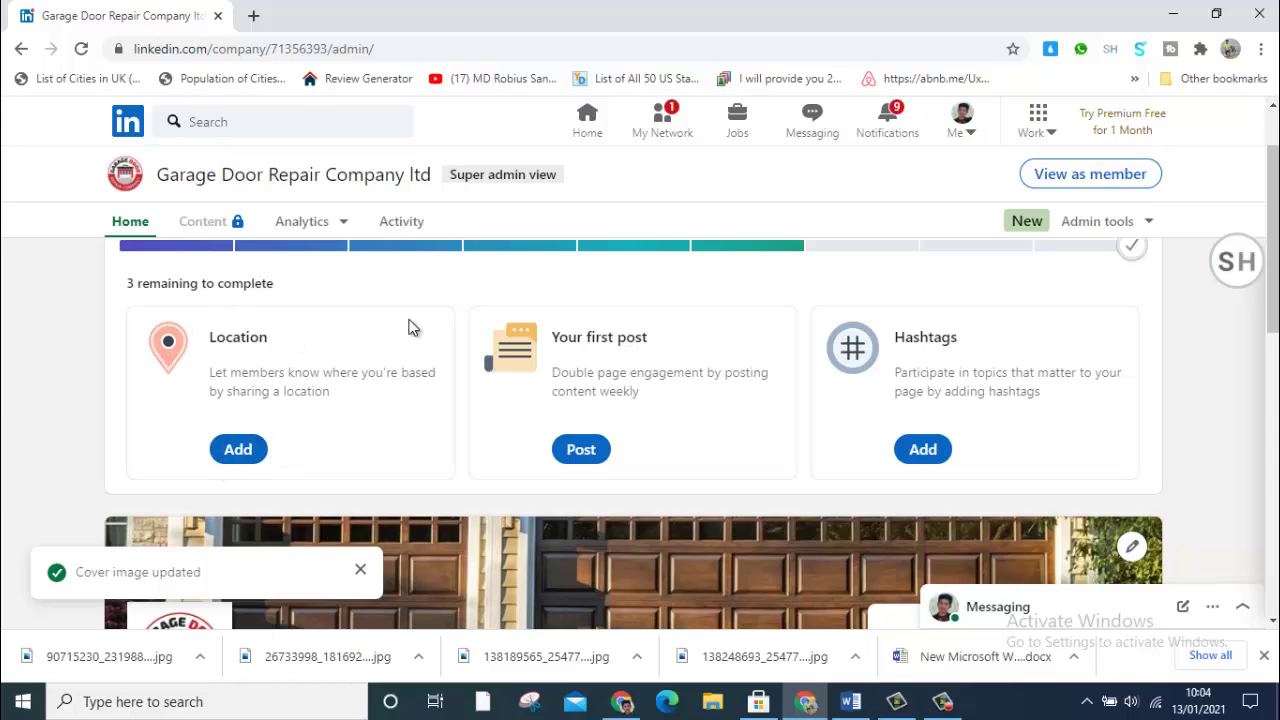
left_click(240, 451)
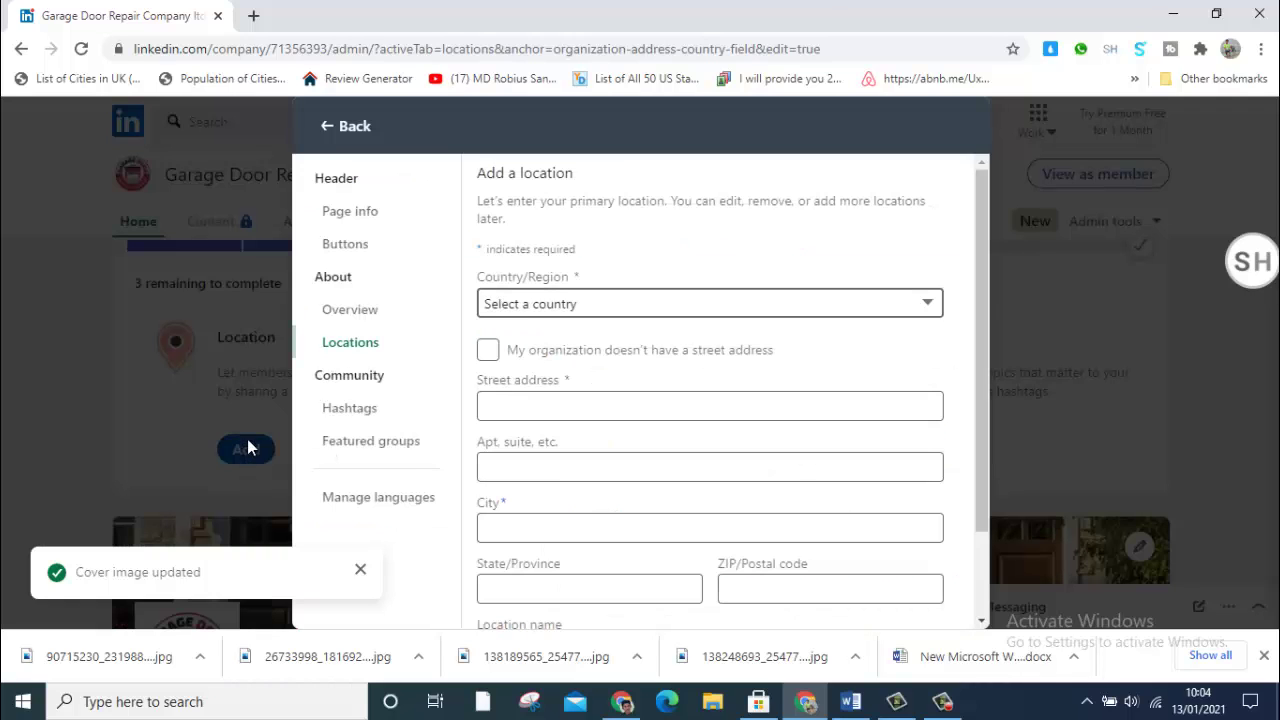
scroll(589, 363, "down", 1)
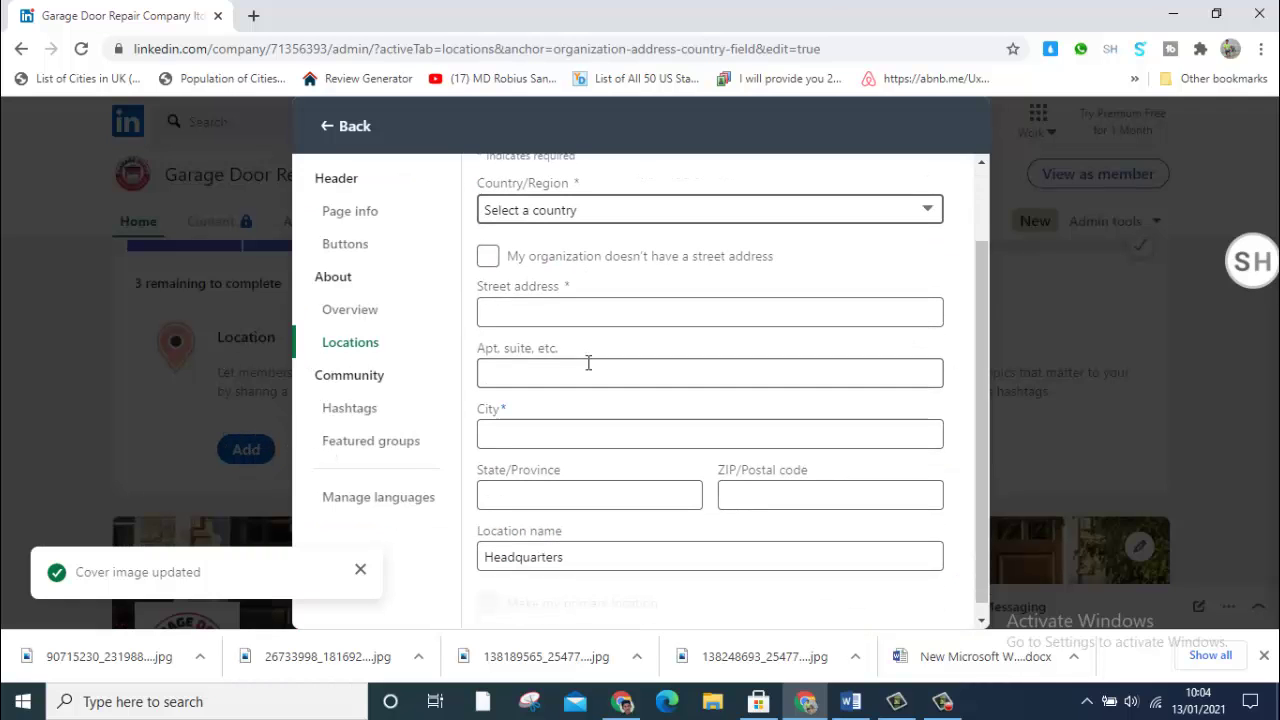
Step: Copy the company's address from the Word document into the location's Street address and accept the matching address suggestion
left_click(850, 701)
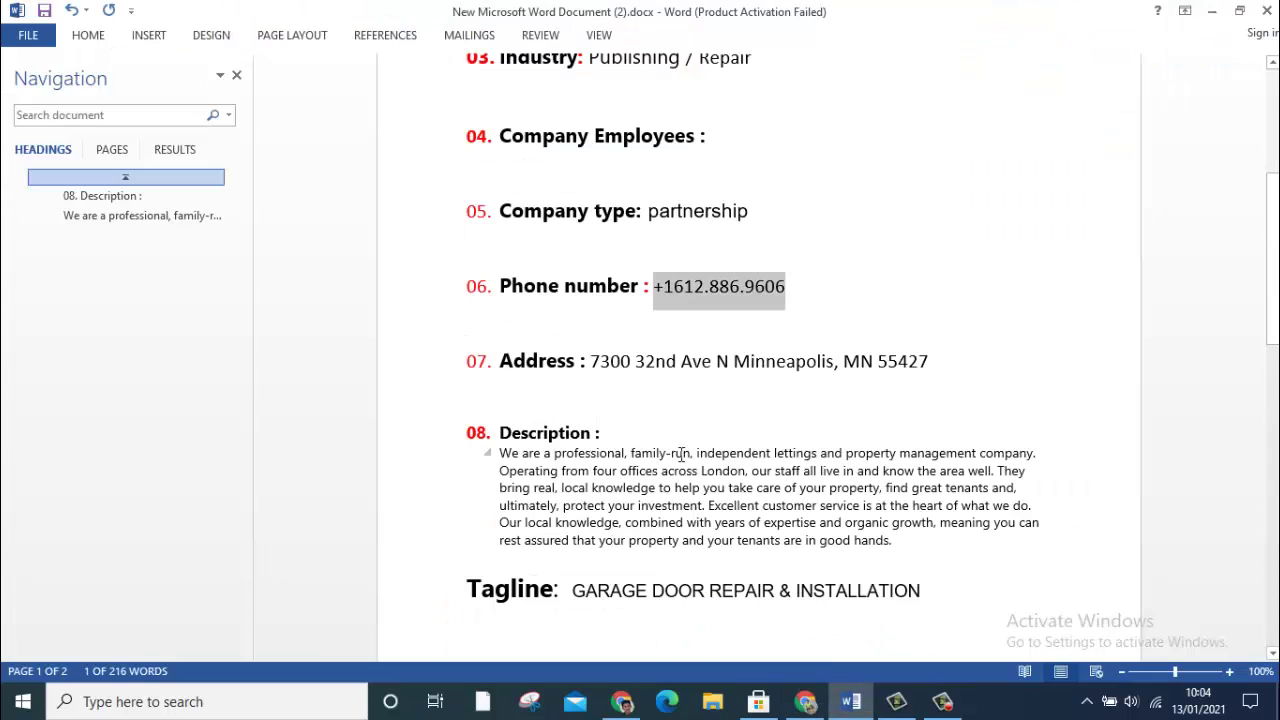
left_click_drag(594, 361, 933, 372)
key("ctrl+c")
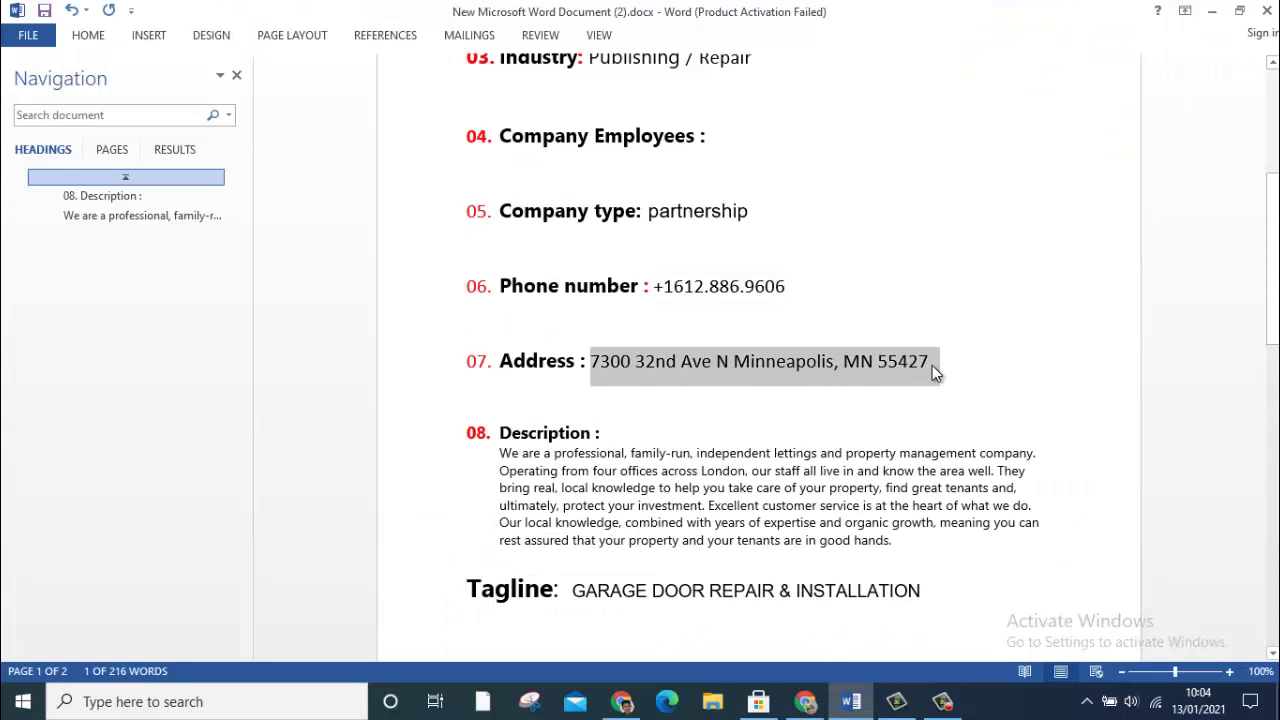
left_click(805, 701)
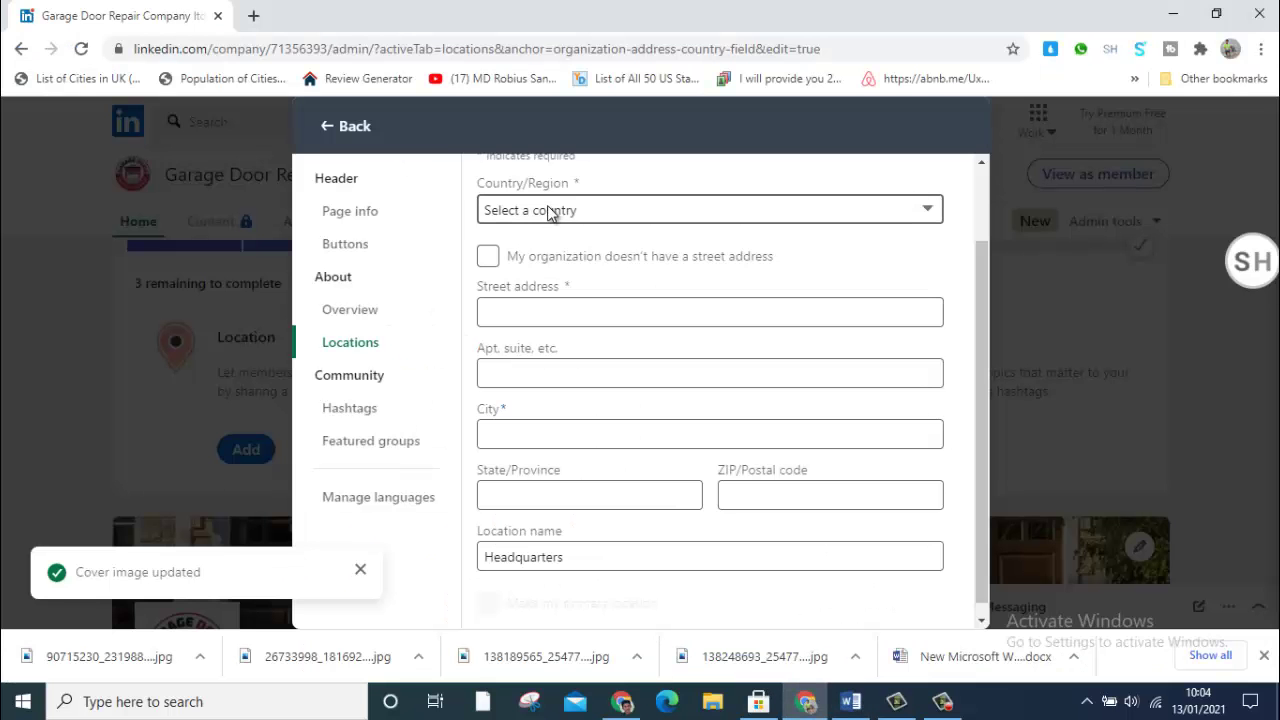
scroll(588, 349, "up", 1)
scroll(560, 354, "down", 1)
left_click(532, 306)
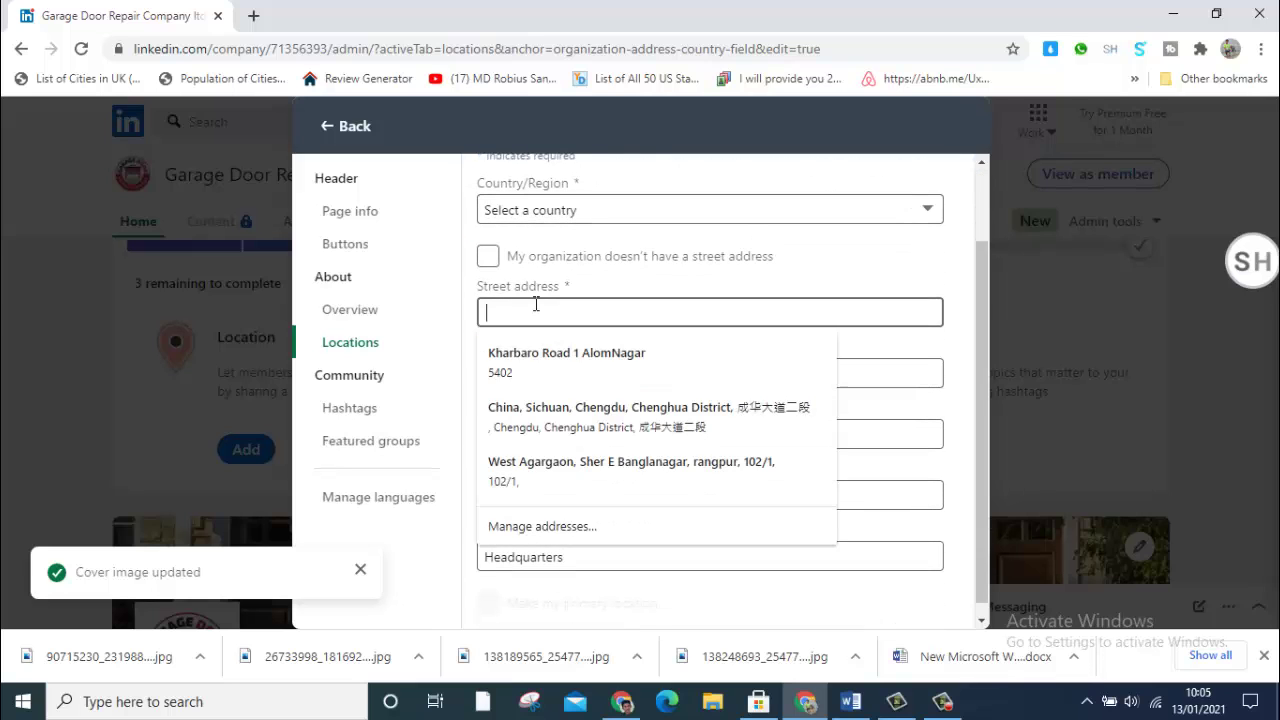
key("ctrl+v")
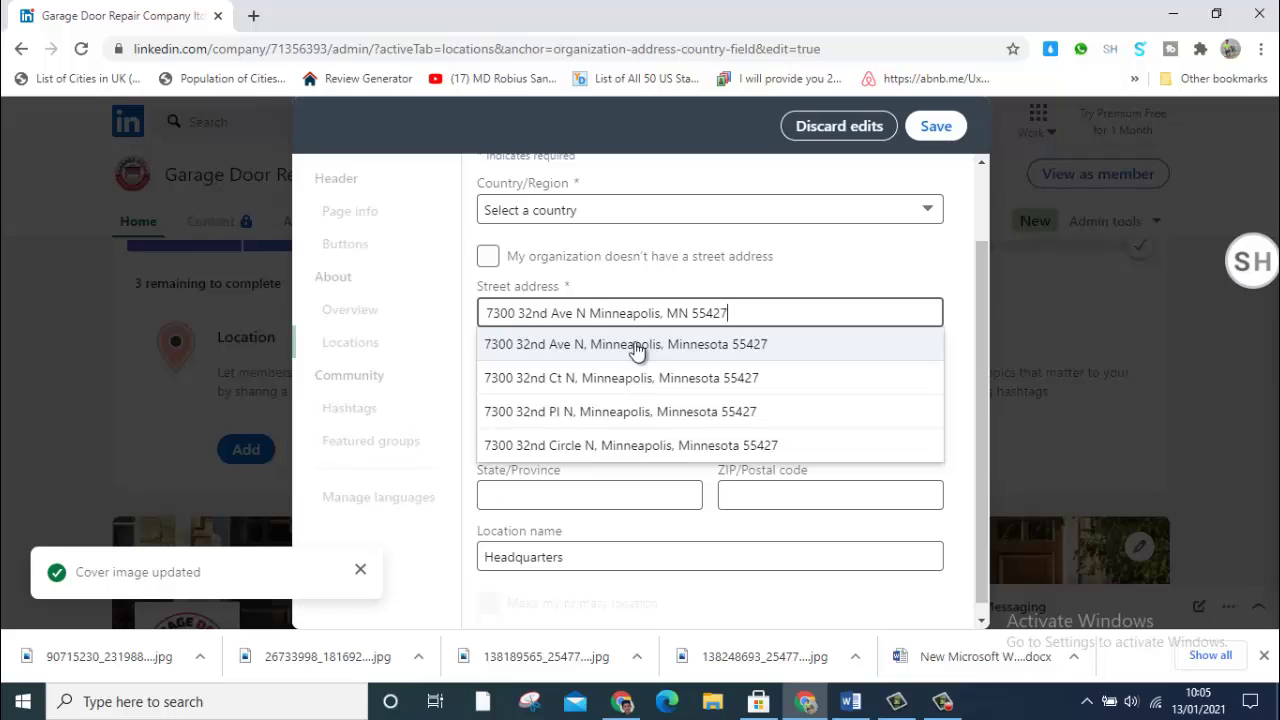
left_click(665, 344)
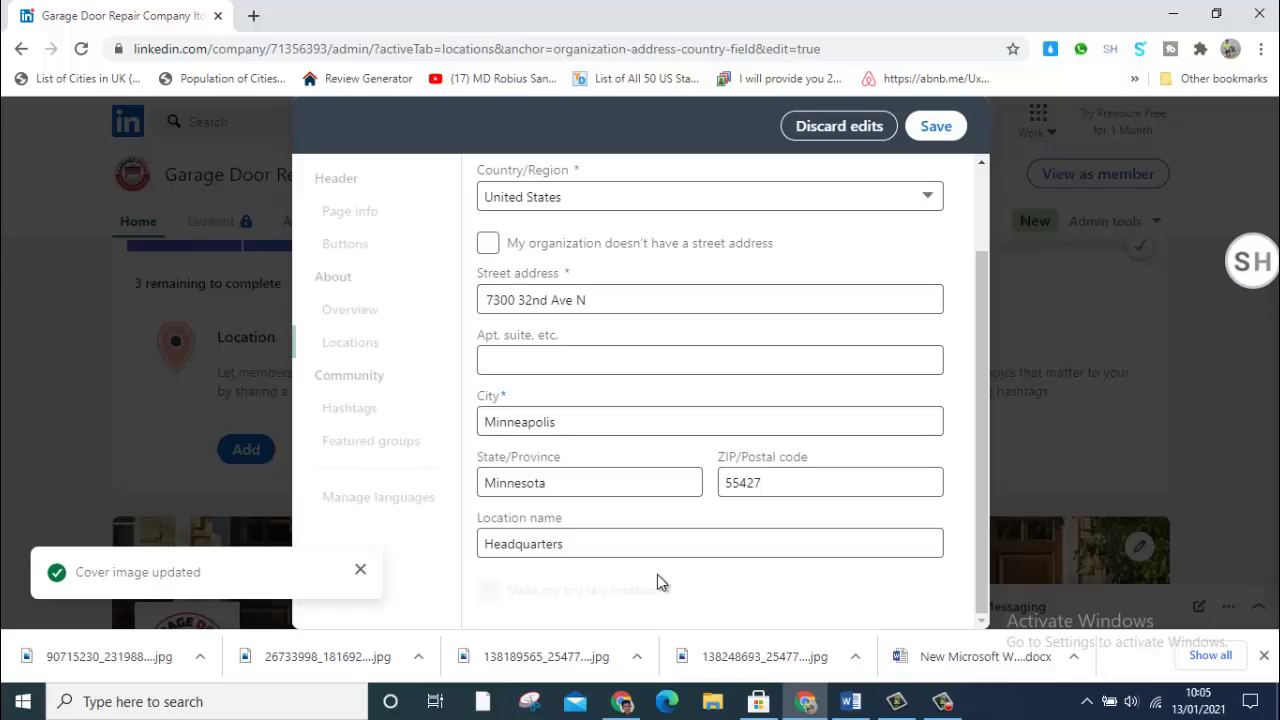
Step: Save the Headquarters location, close the page editor and dismiss the Content Suggestions notice
scroll(866, 593, "up", 2)
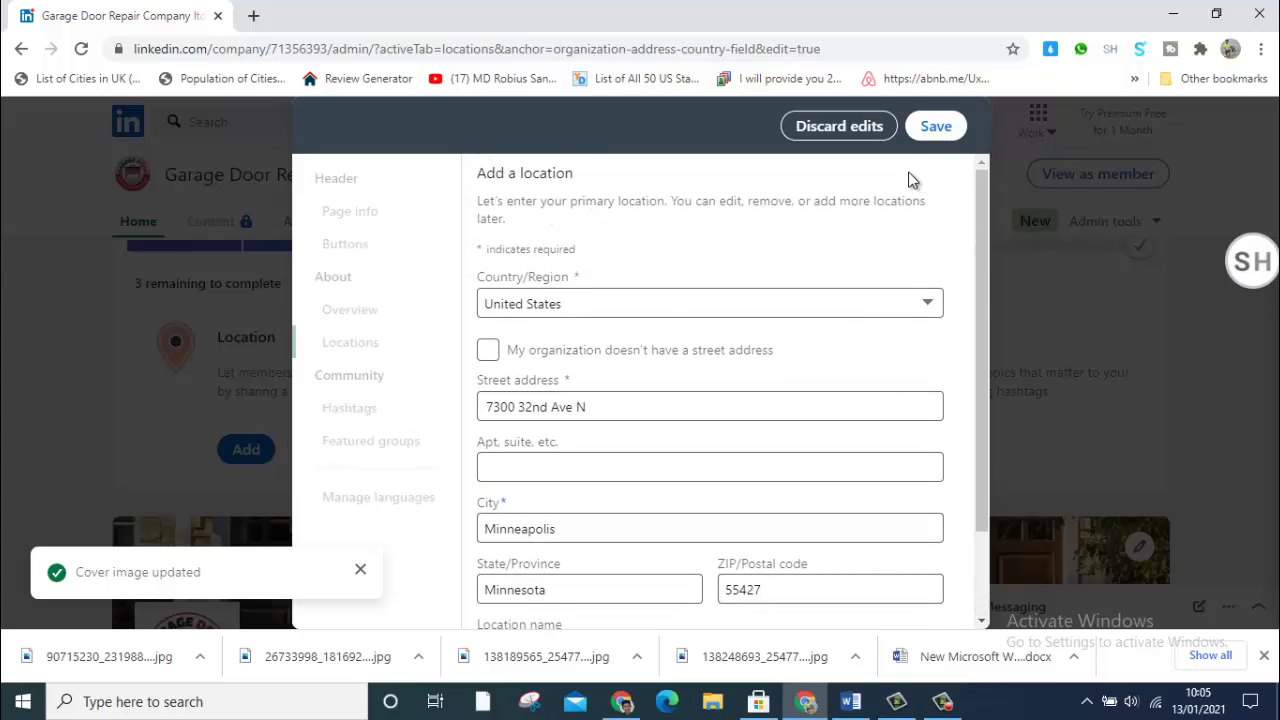
left_click(936, 126)
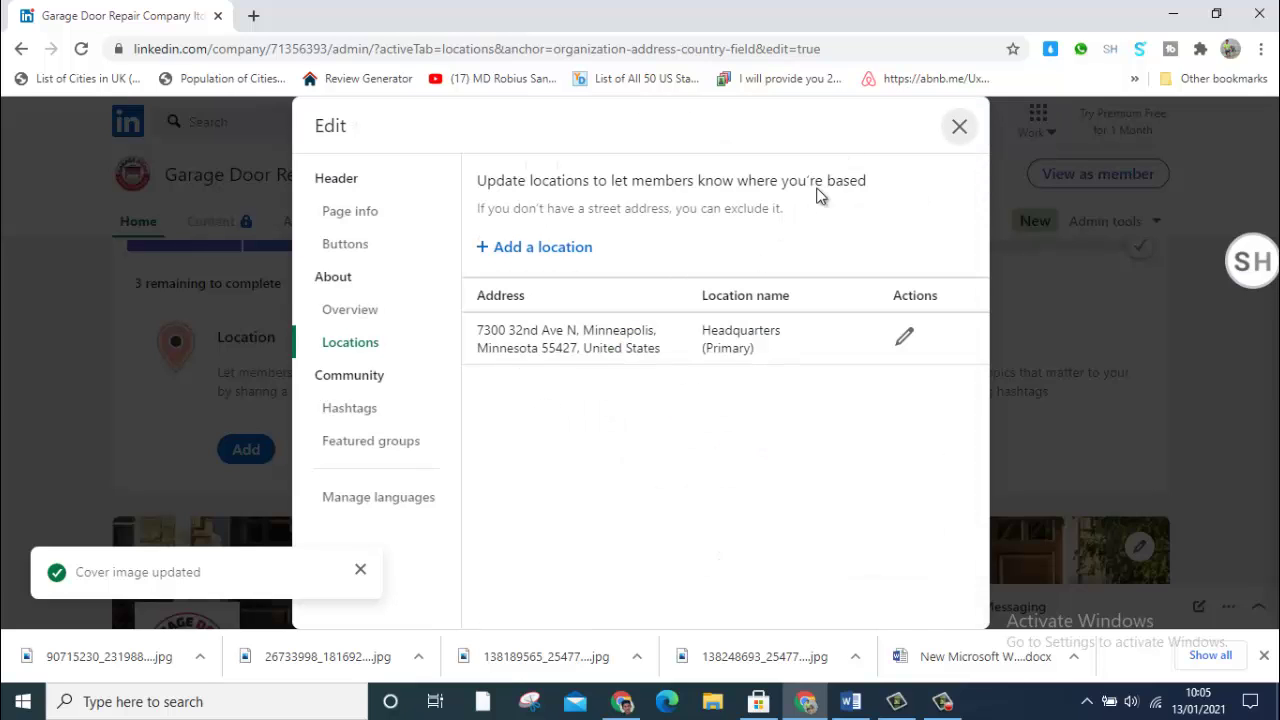
left_click(972, 131)
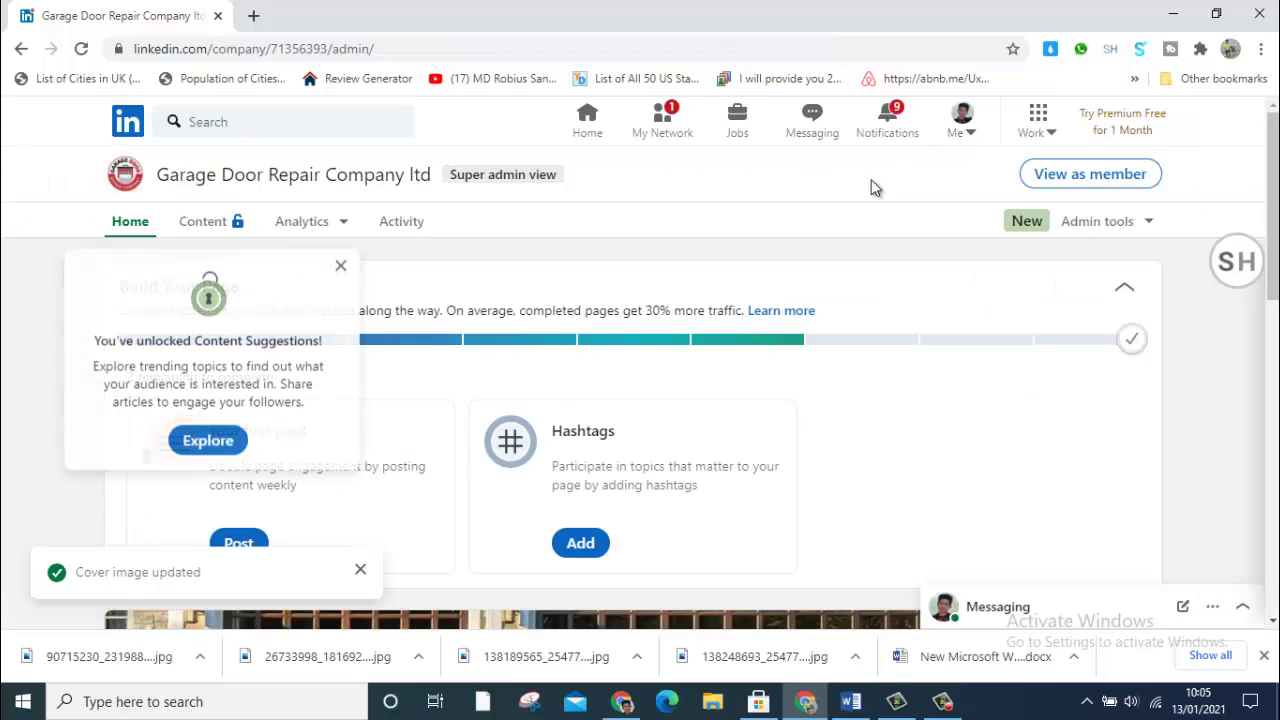
left_click(341, 267)
Step: Start the page's first post, then in the Word document remove the blank line above the post caption and copy the caption paragraph
scroll(550, 430, "down", 1)
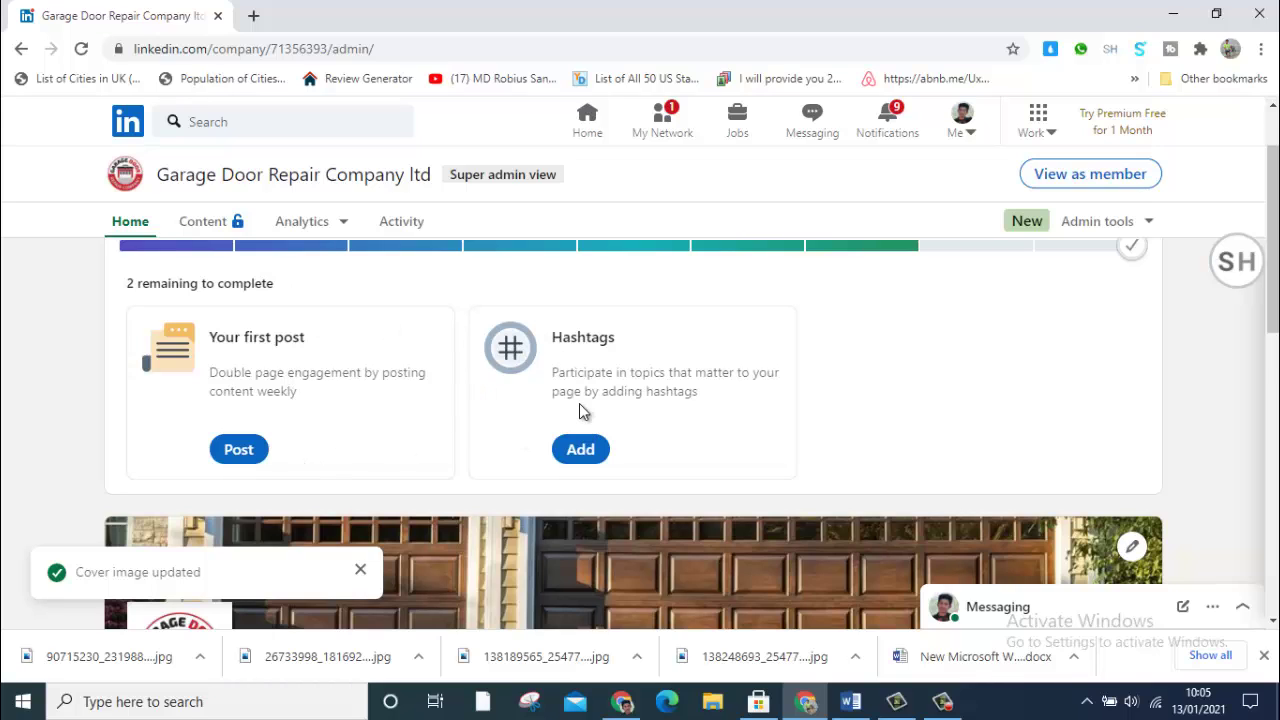
left_click(258, 455)
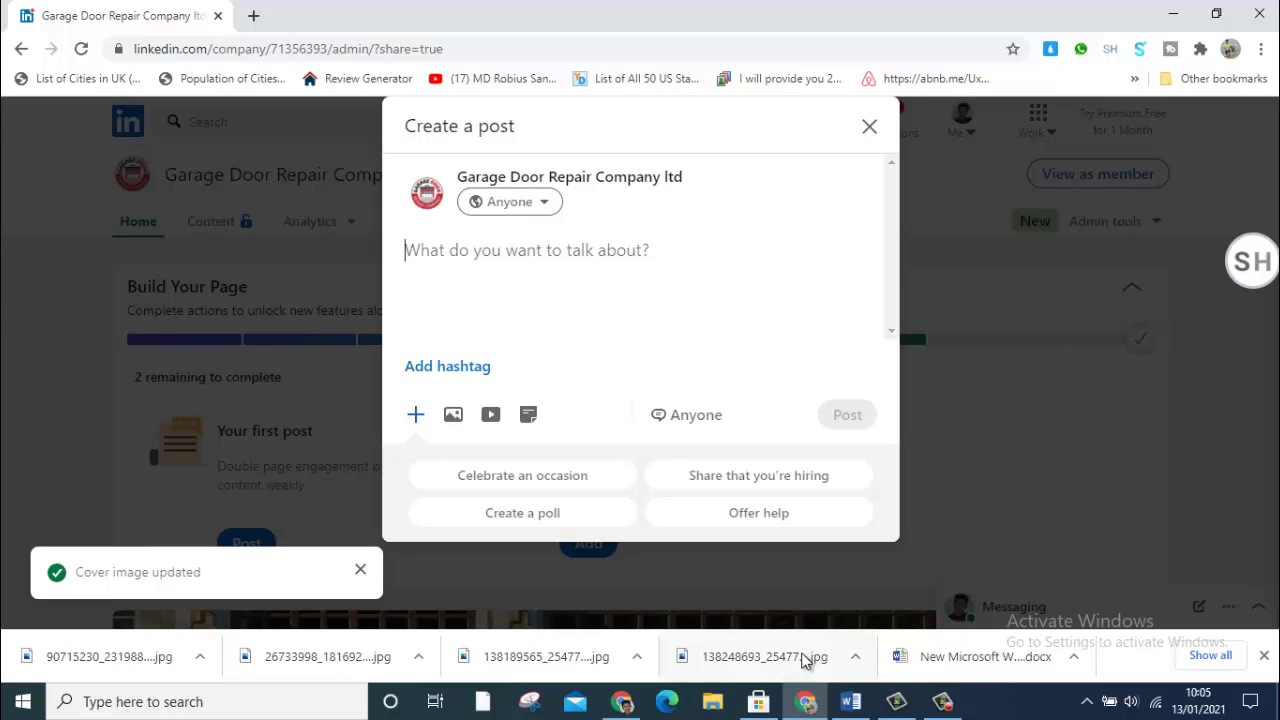
mouse_move(848, 705)
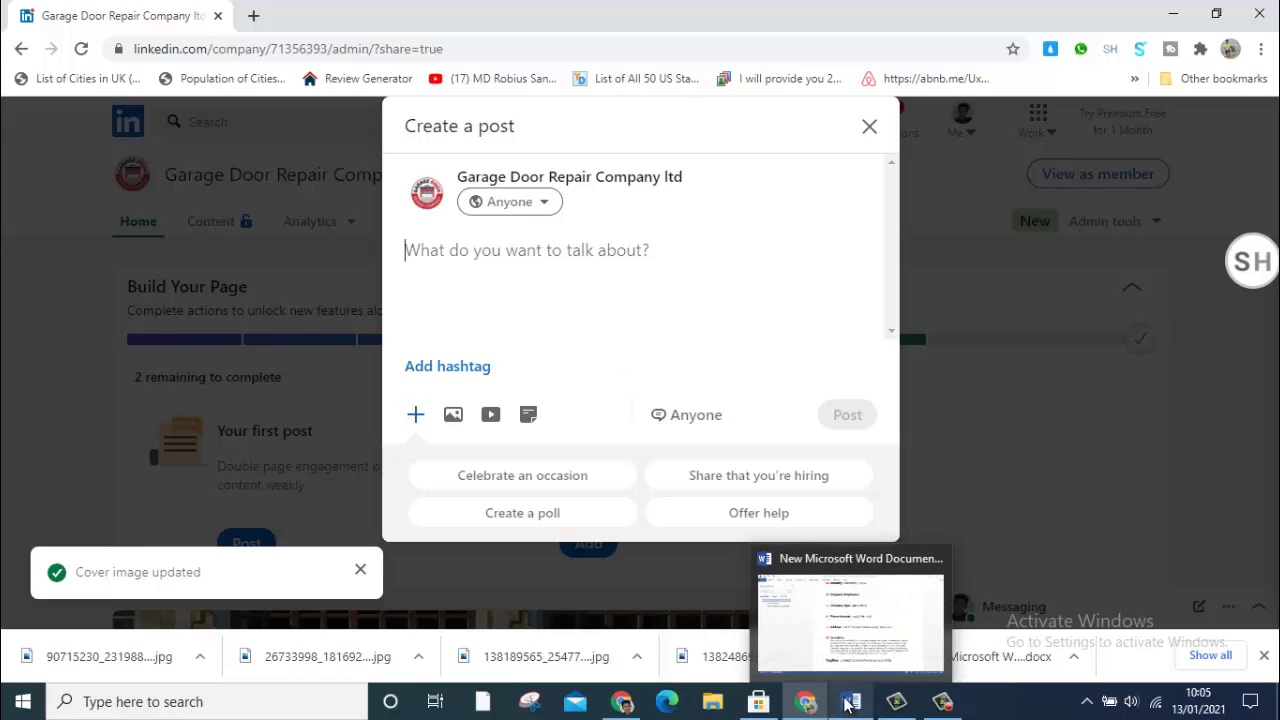
left_click(850, 620)
scroll(695, 480, "down", 6)
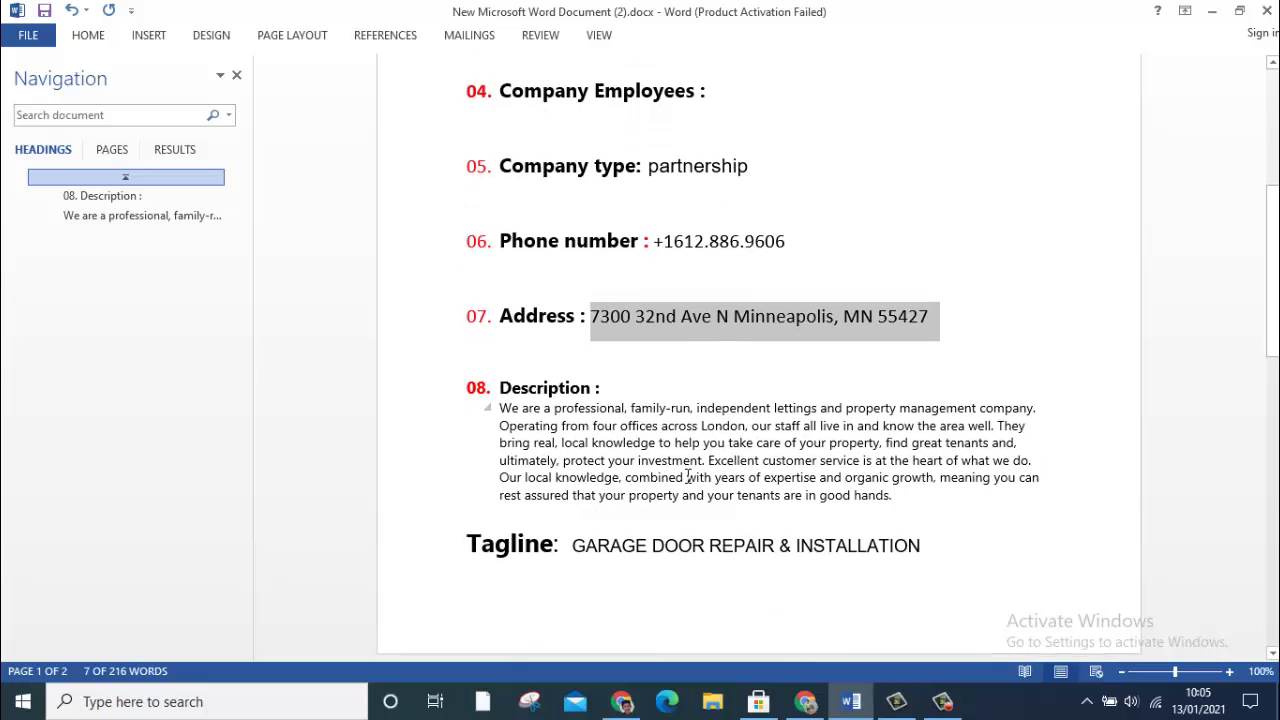
scroll(512, 494, "down", 2)
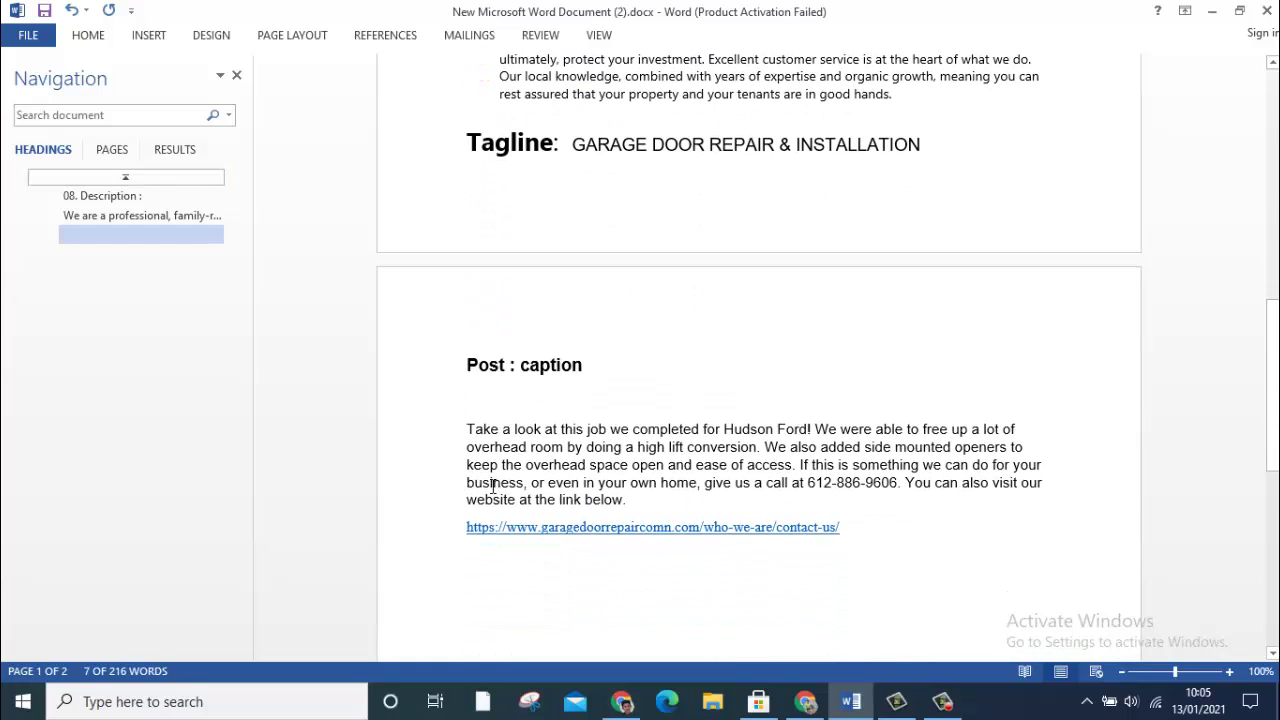
left_click(469, 424)
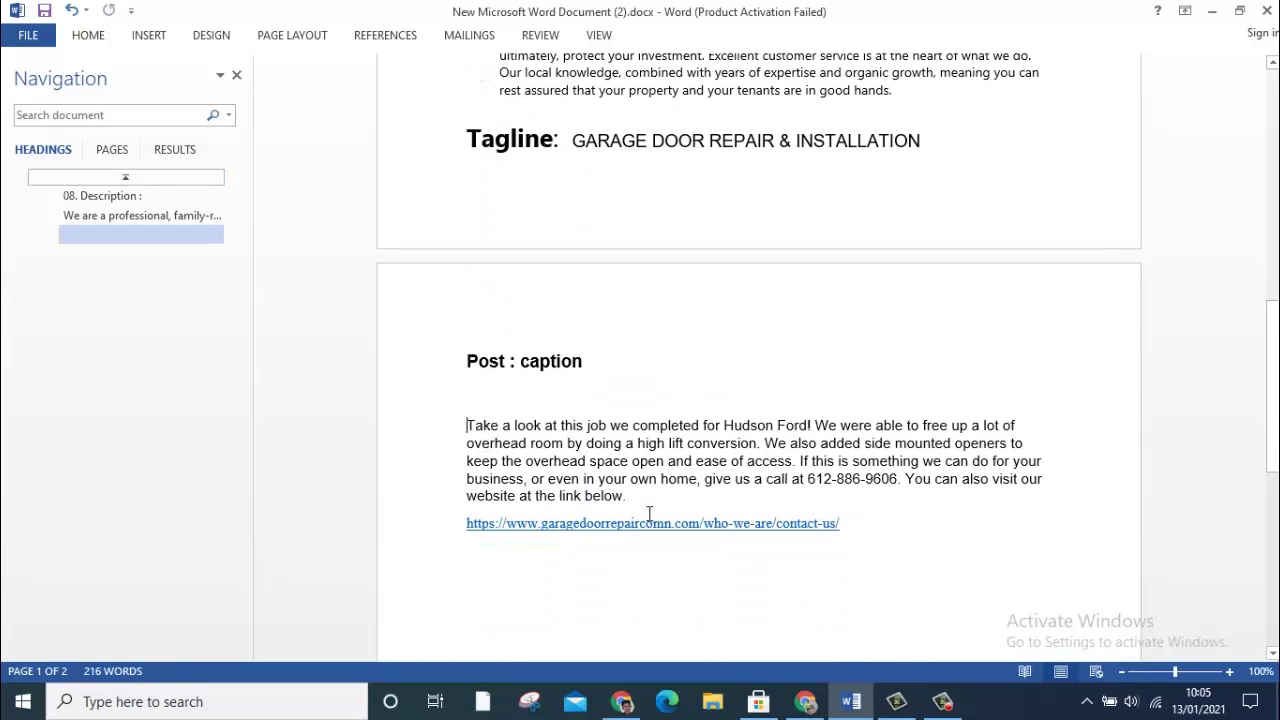
key("BackSpace")
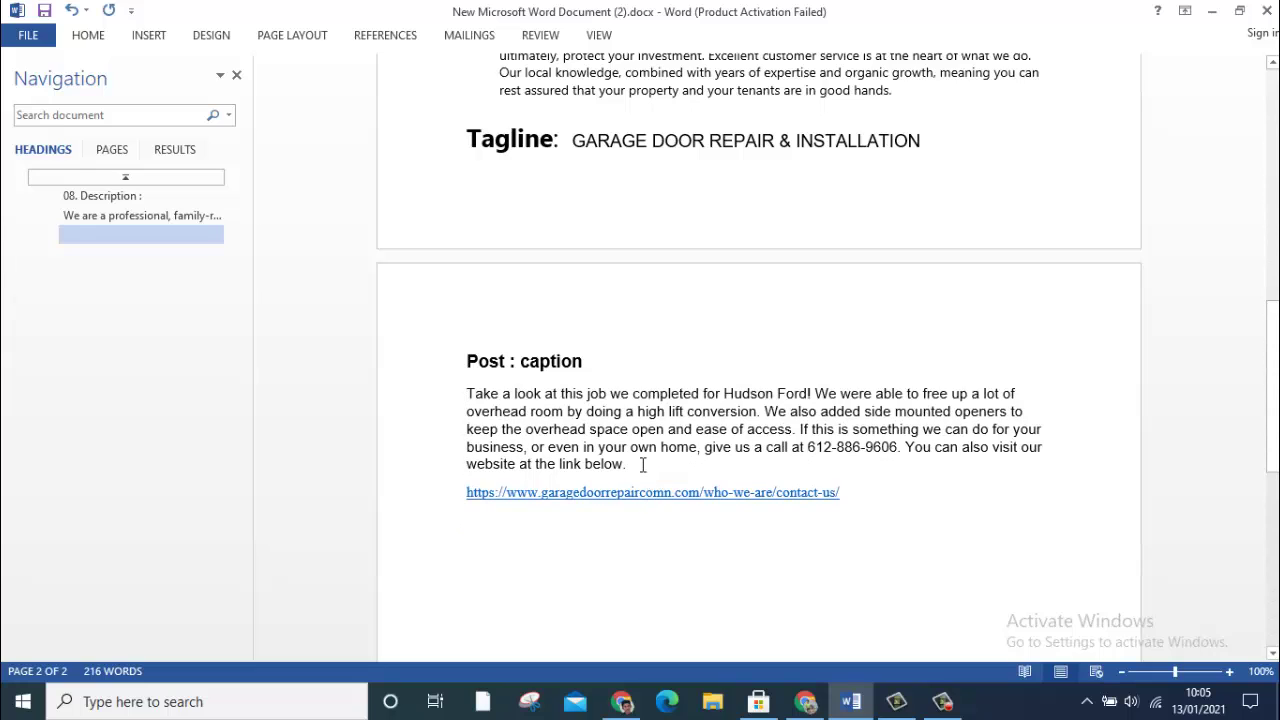
left_click_drag(643, 465, 472, 390)
key("ctrl+c")
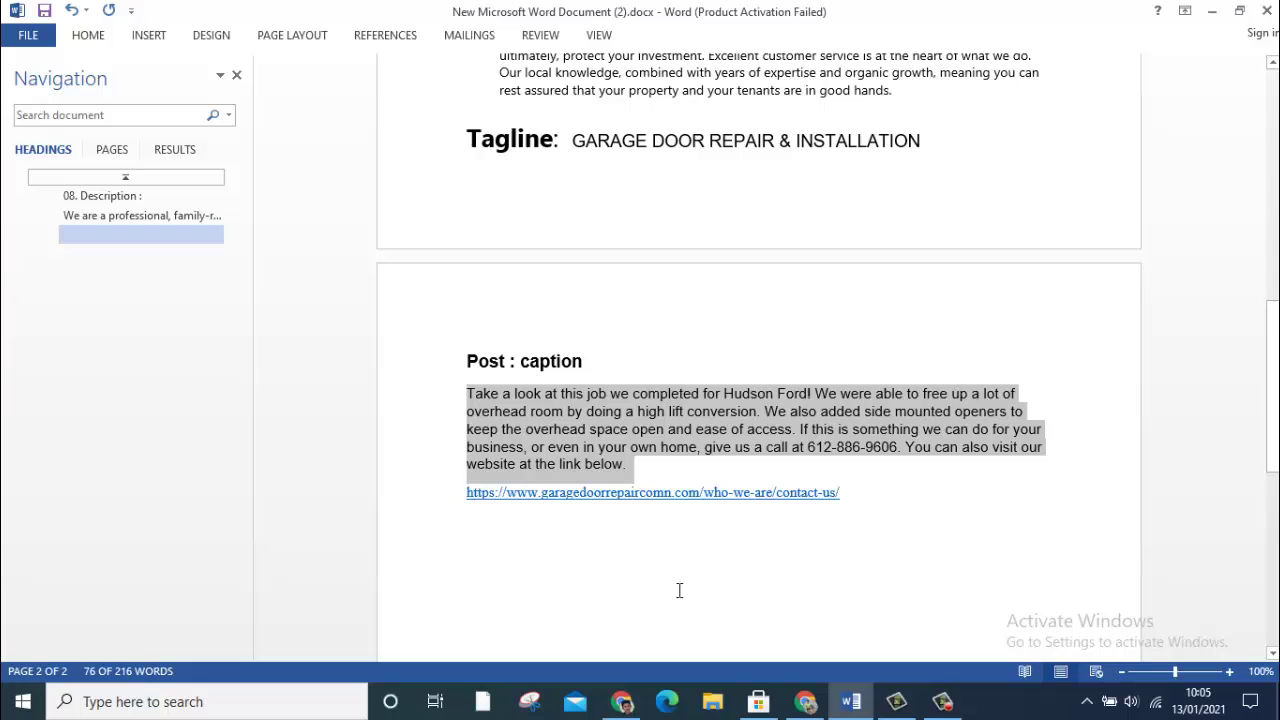
Step: Paste the caption into the LinkedIn post and add the hashtags #realestate, #home and #business on a separate line
left_click(806, 701)
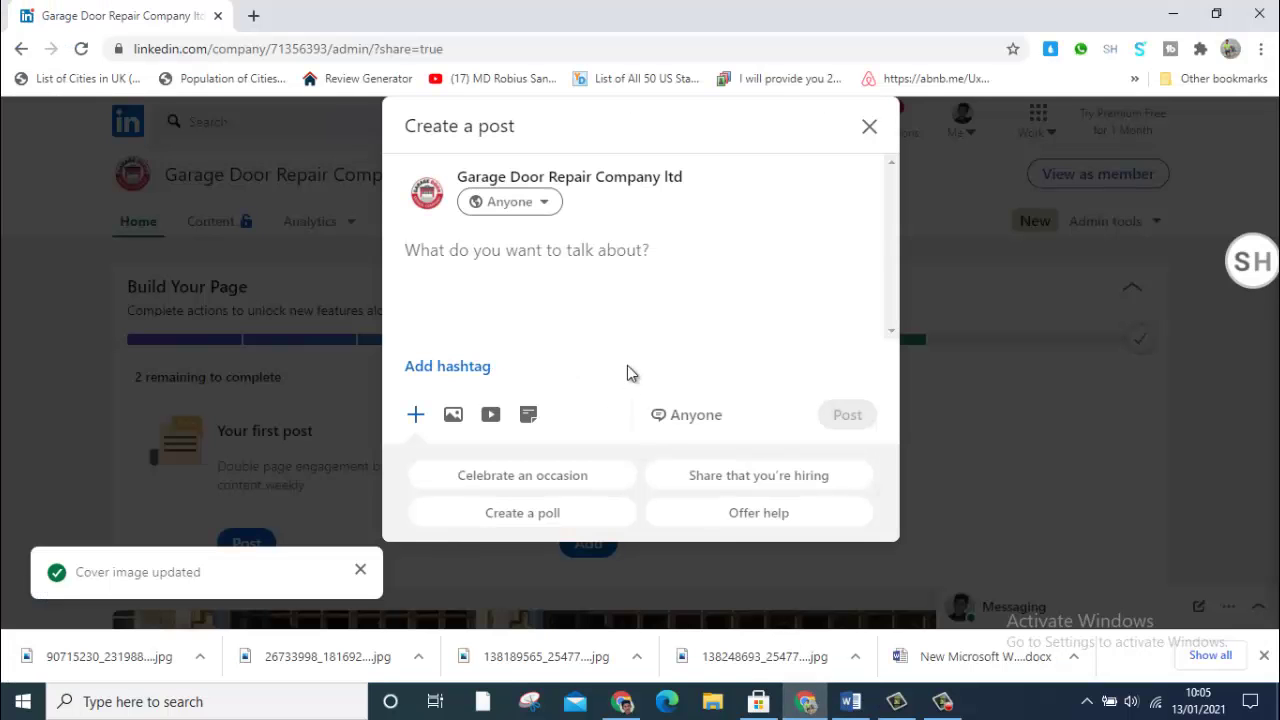
key("ctrl+v")
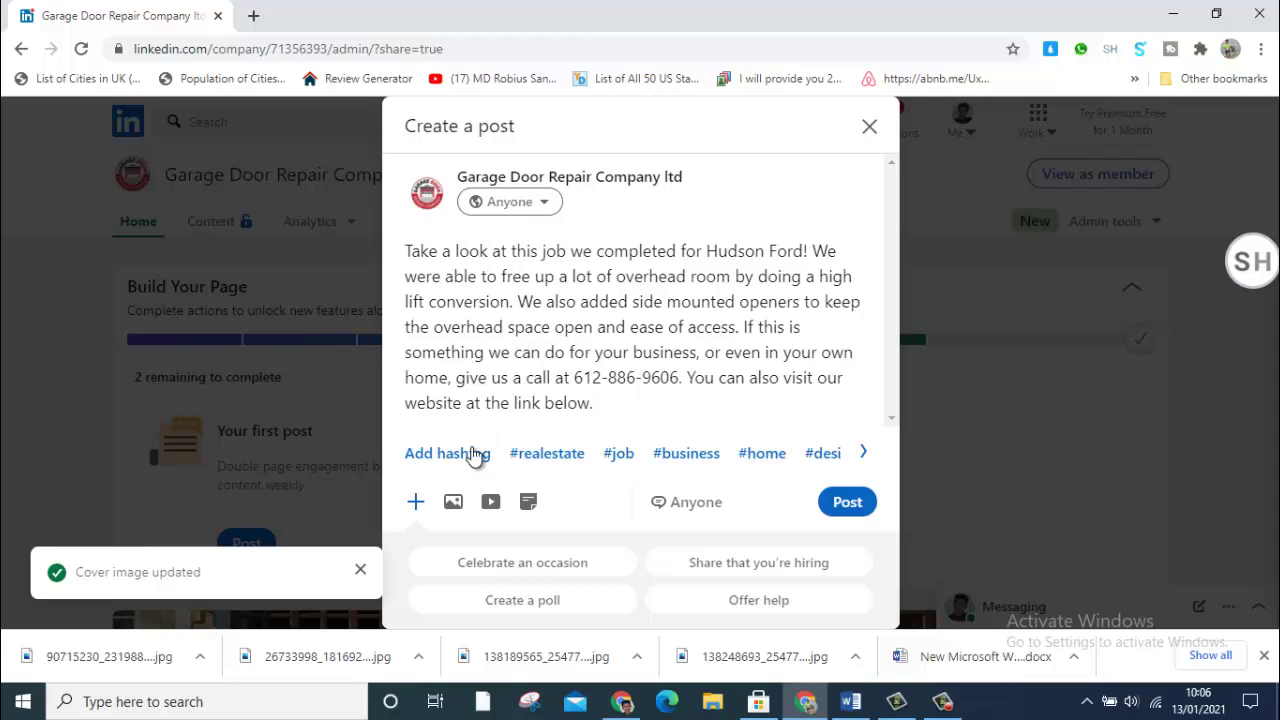
left_click(576, 462)
left_click(666, 457)
left_click(609, 457)
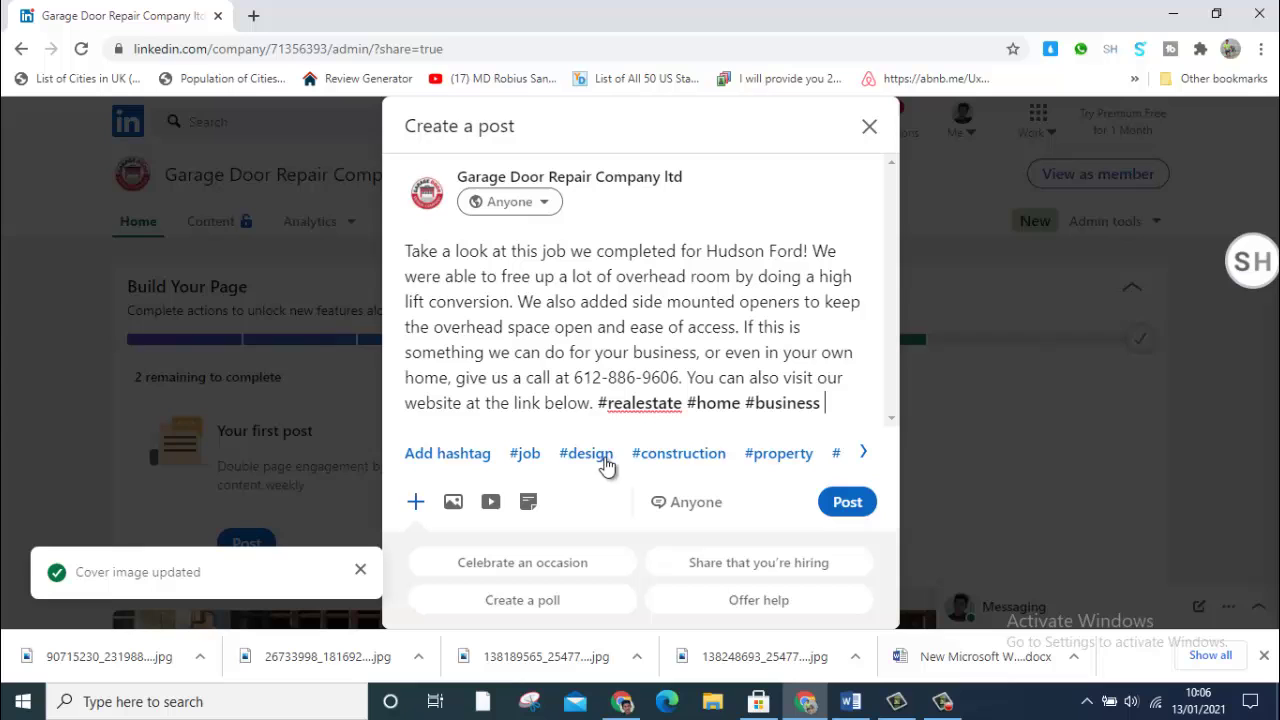
left_click(597, 402)
key("Return")
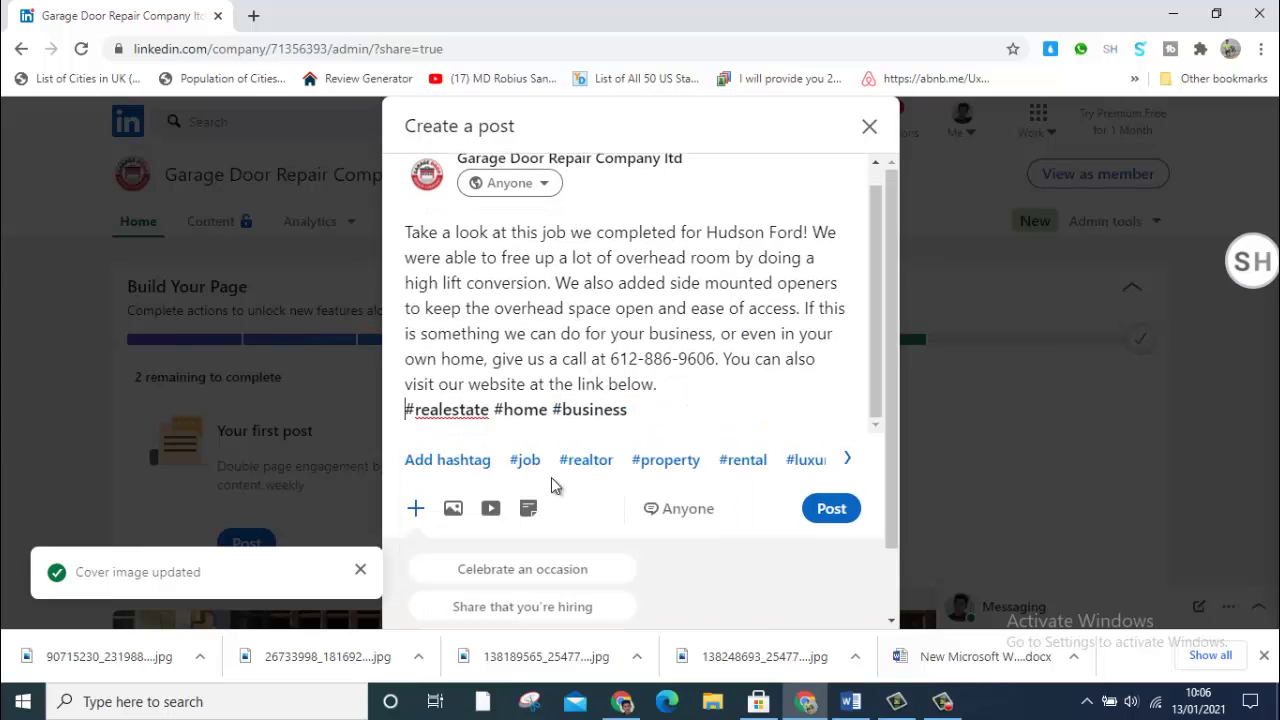
Step: Attach the black garage door photo and the brown garage doors photo from Downloads to the post
scroll(600, 420, "down", 1)
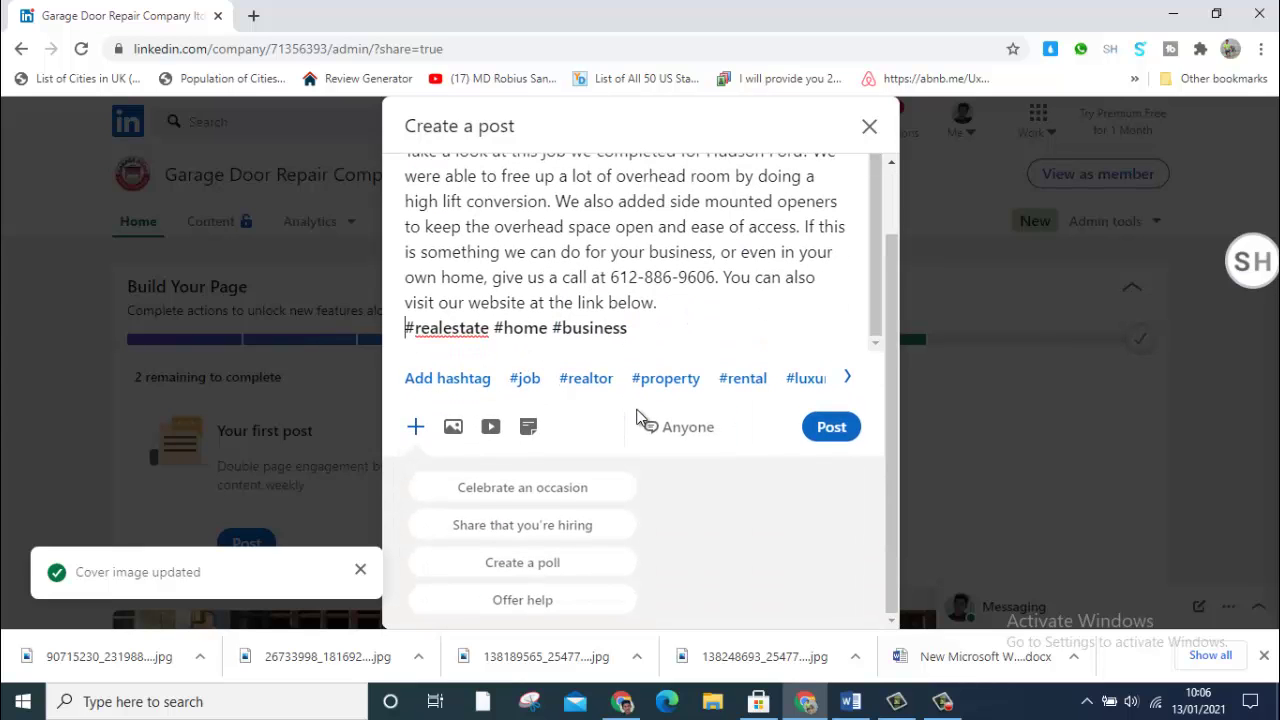
left_click(455, 428)
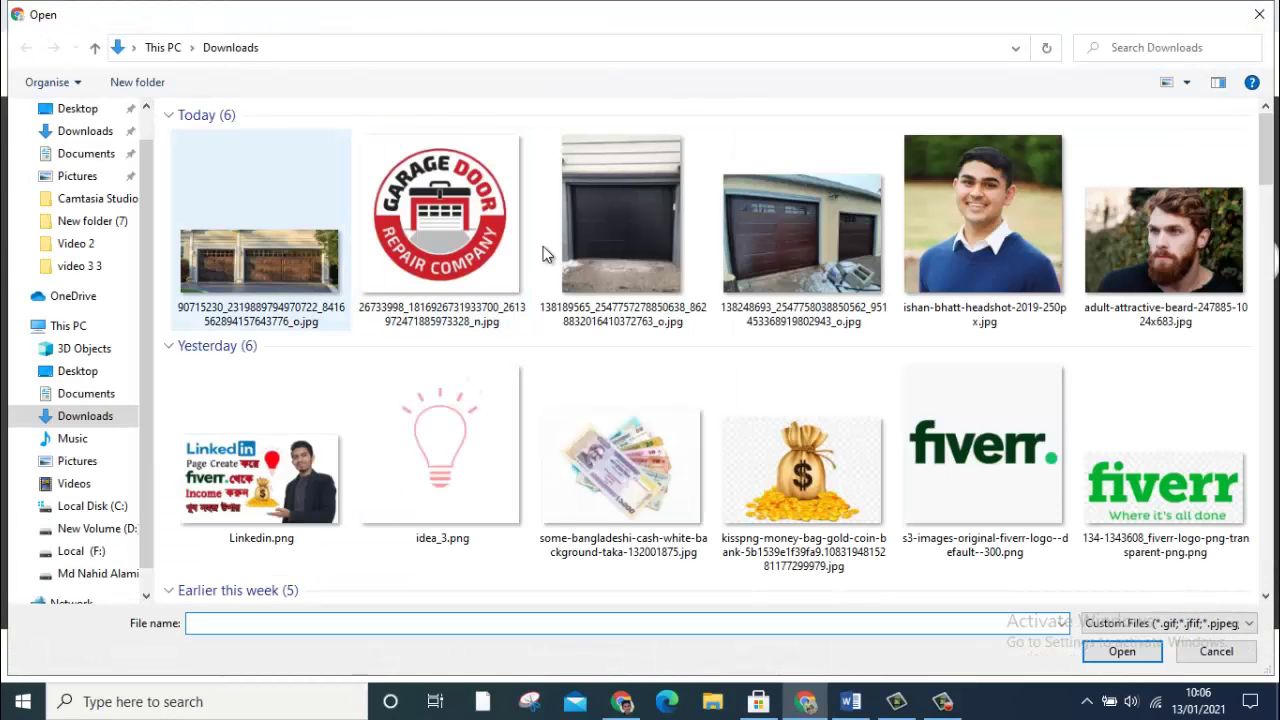
left_click(641, 227, "shift")
left_click(739, 231, "shift")
left_click(298, 241)
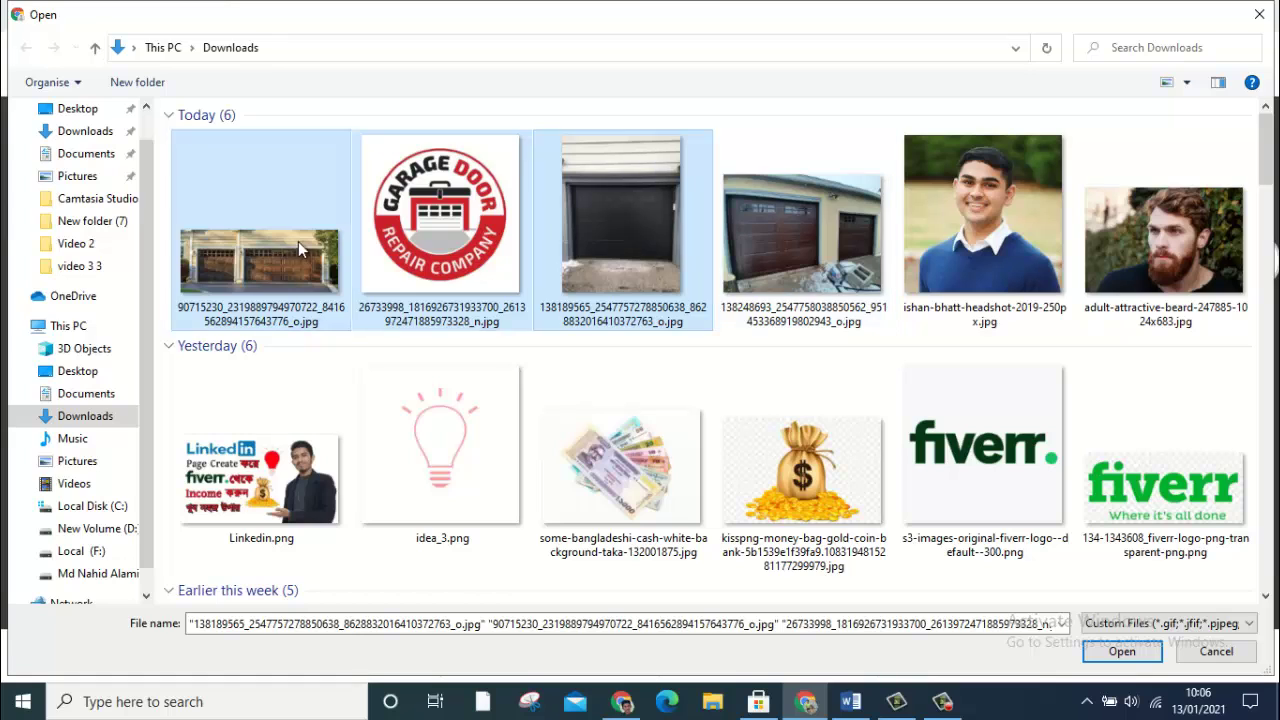
left_click(632, 258)
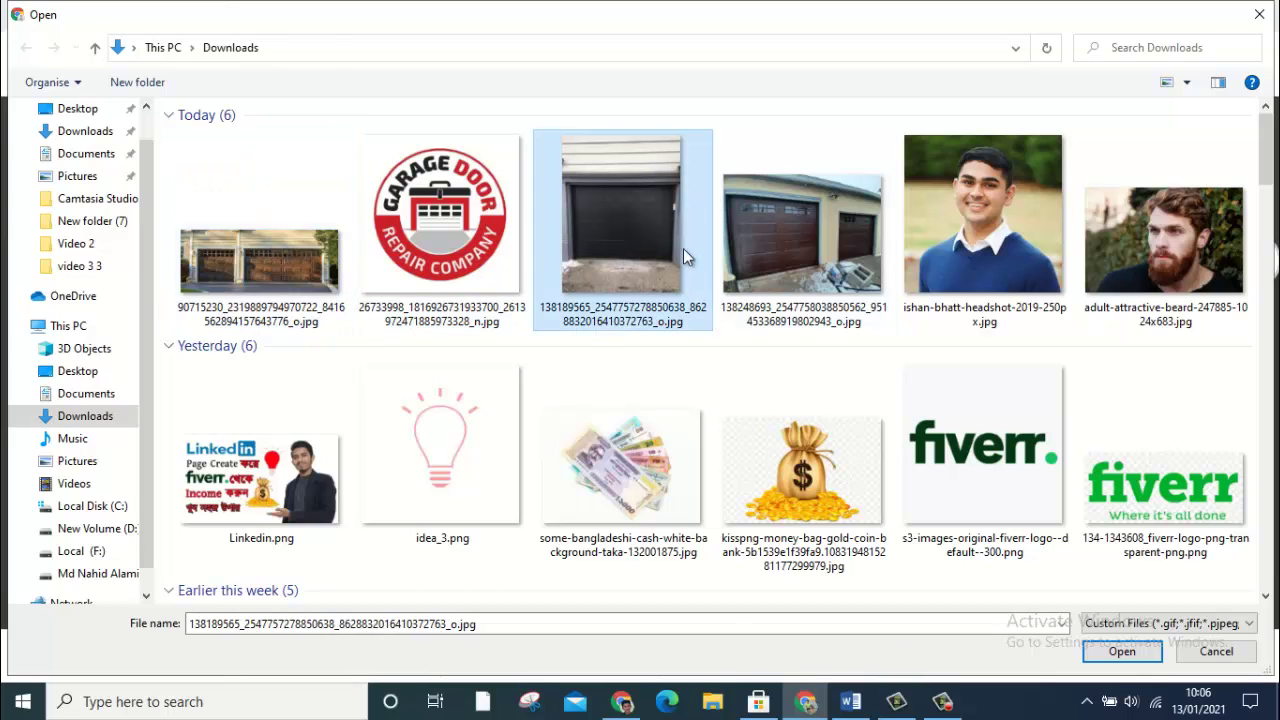
left_click(786, 255, "shift")
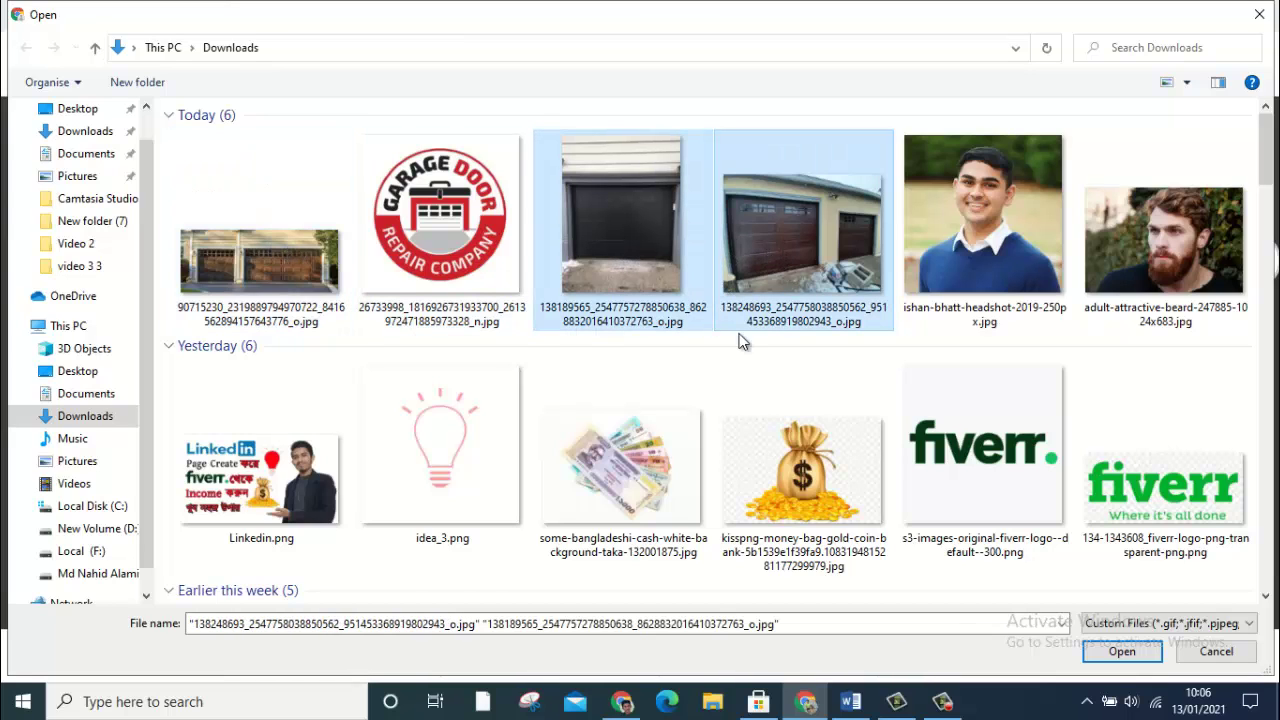
left_click(1122, 652)
scroll(621, 312, "down", 2)
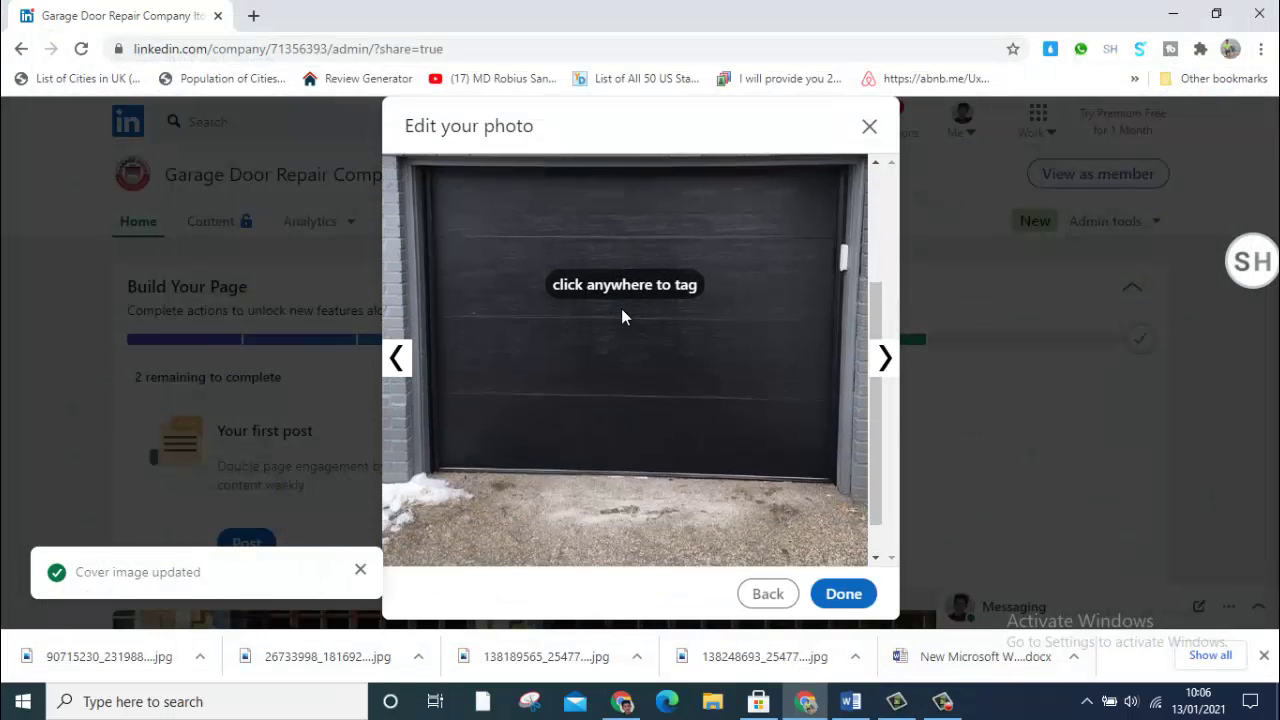
scroll(633, 340, "up", 3)
scroll(792, 301, "down", 3)
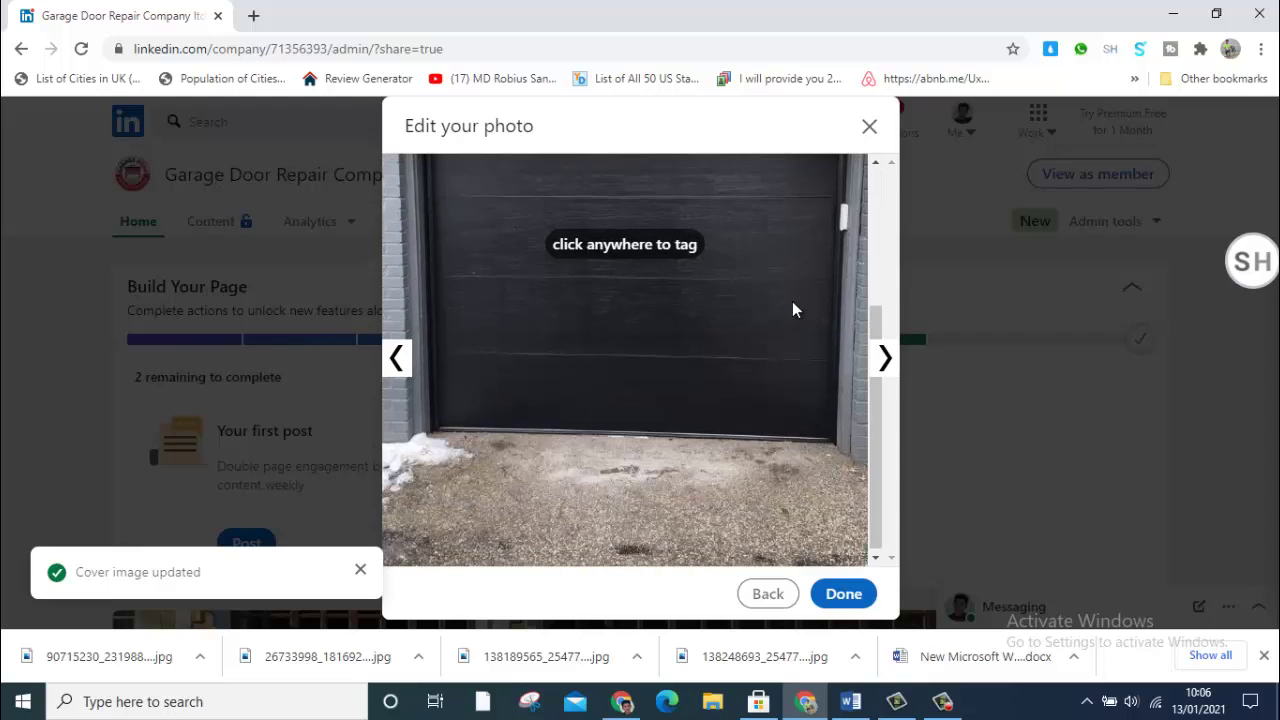
left_click(840, 594)
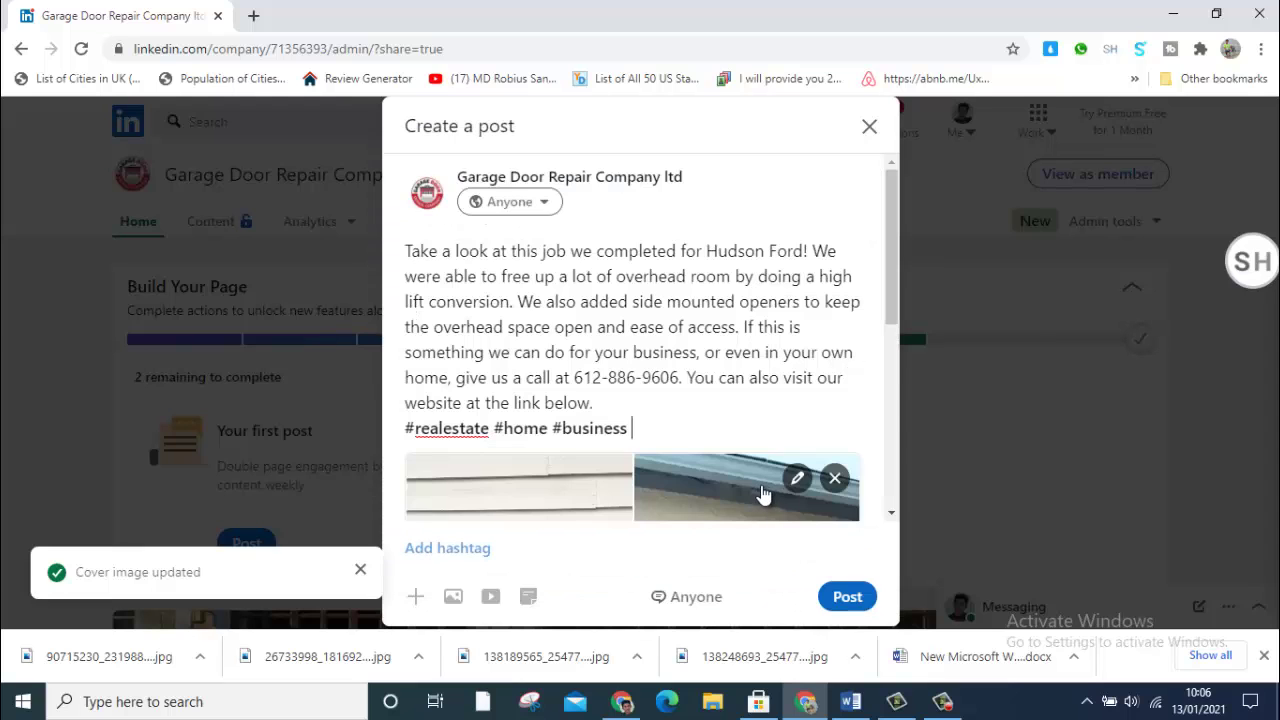
Step: Insert a blank line between the post's caption and its hashtags
scroll(700, 420, "down", 3)
scroll(625, 335, "up", 1)
left_click(626, 318)
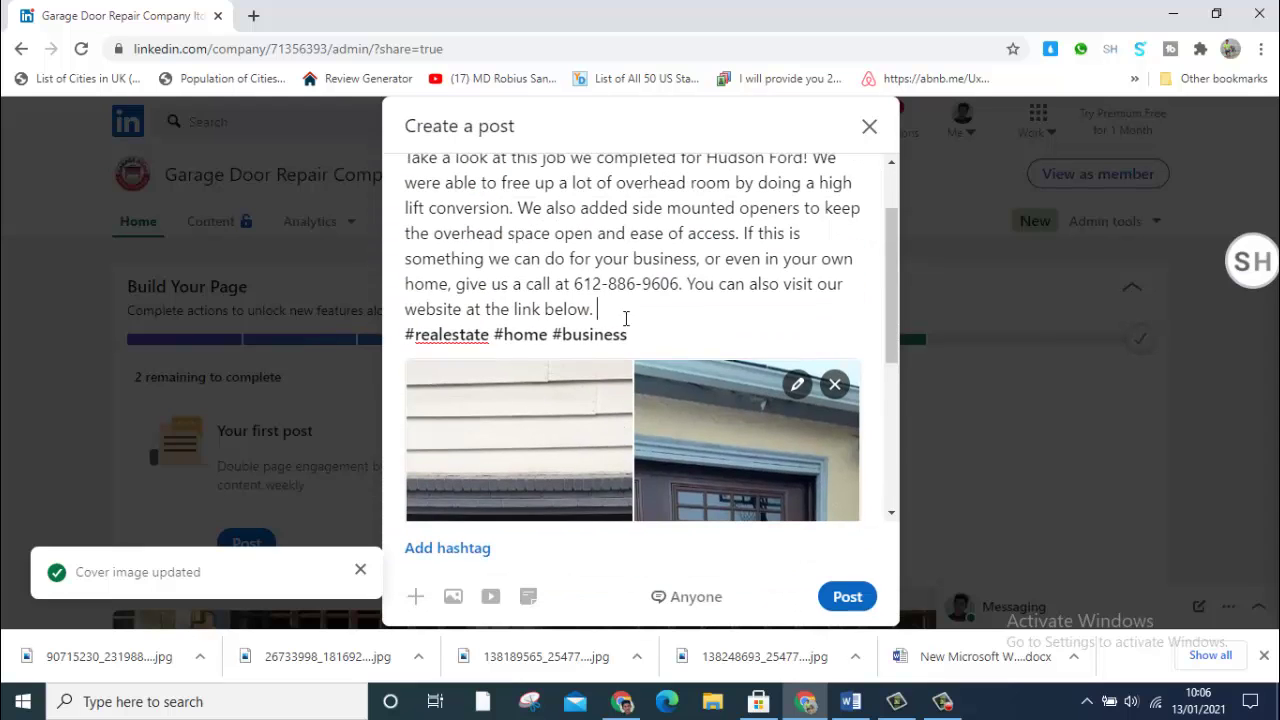
key("Return")
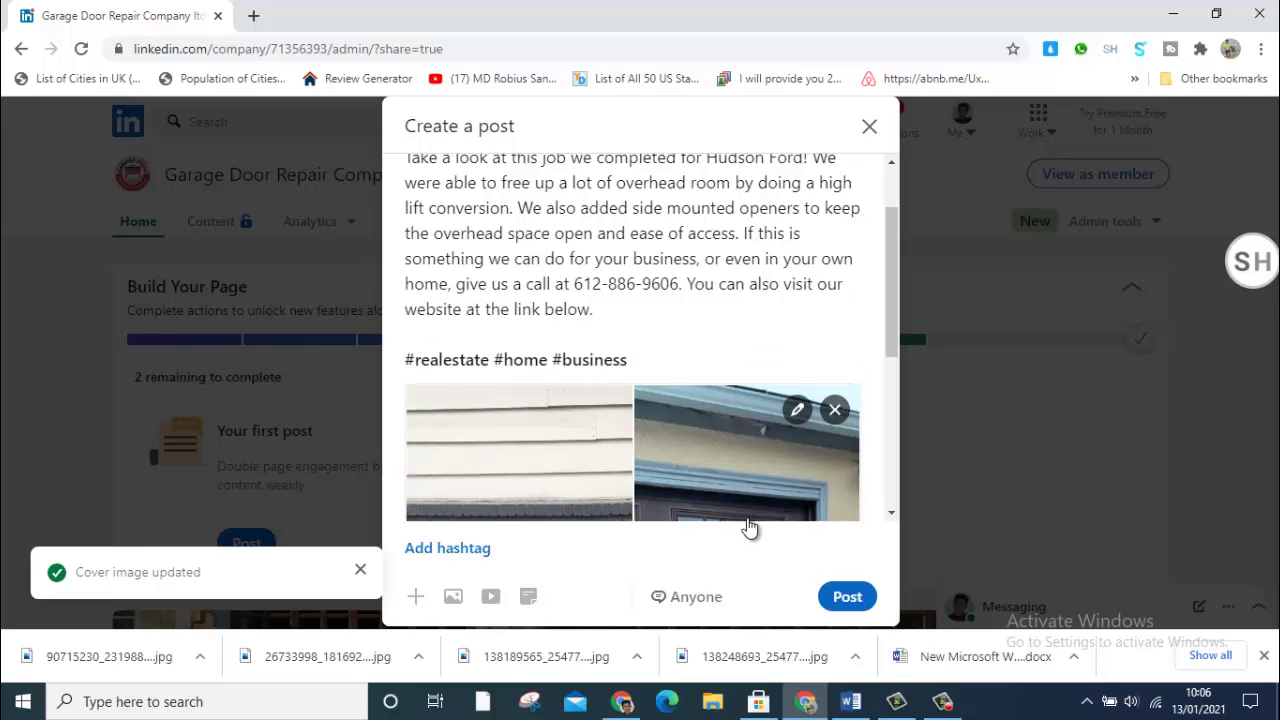
Step: Copy the contact-us link below the caption in the Word document and paste it into the LinkedIn post between the caption and hashtags
left_click(851, 701)
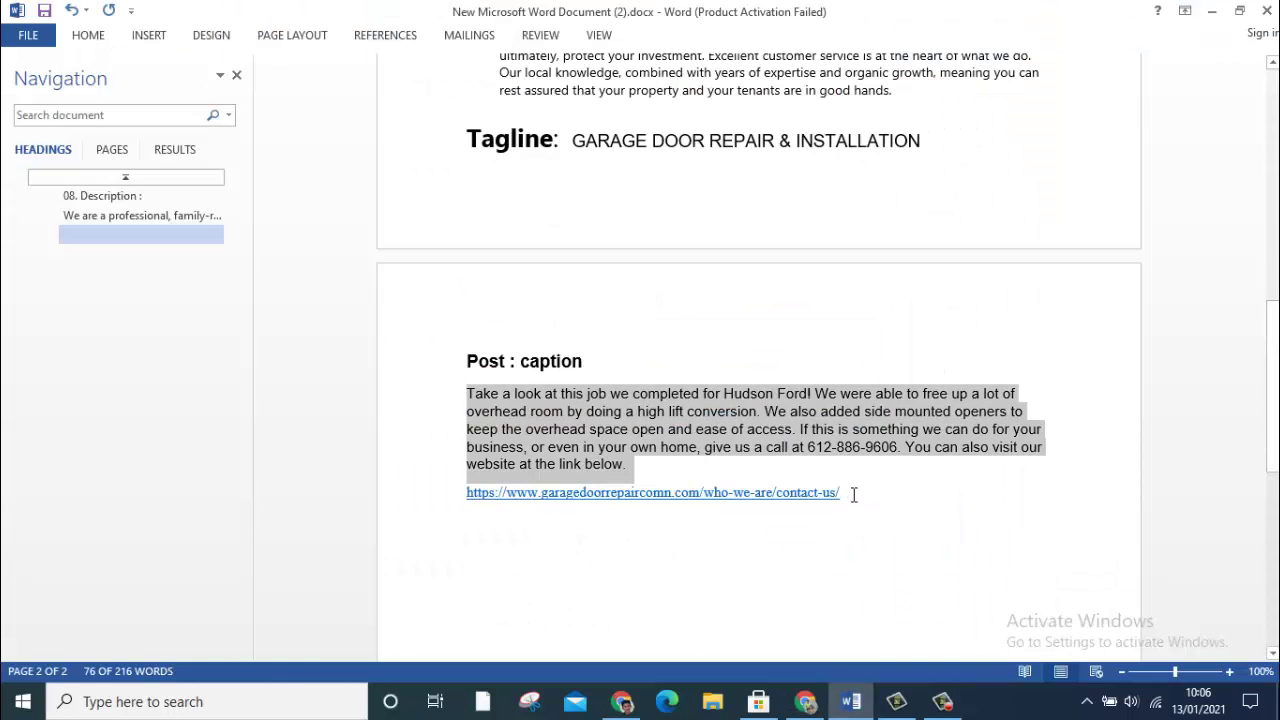
left_click_drag(854, 494, 460, 501)
key("ctrl+c")
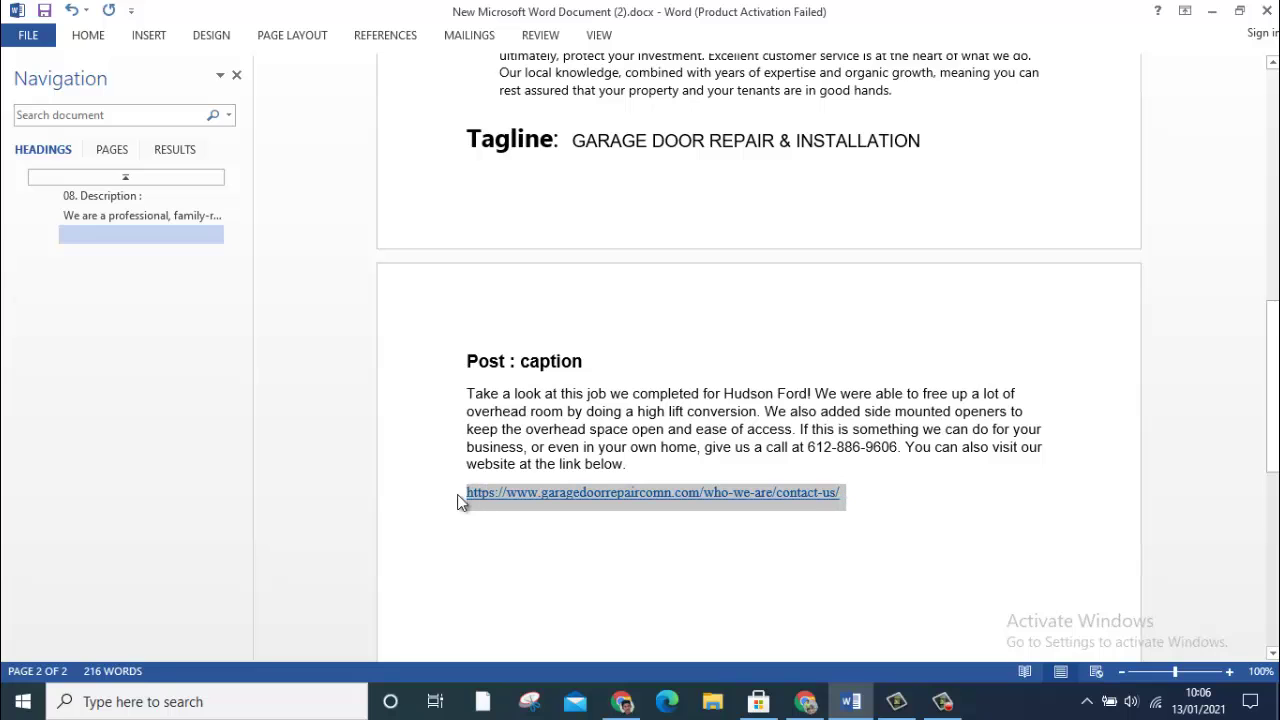
left_click(806, 701)
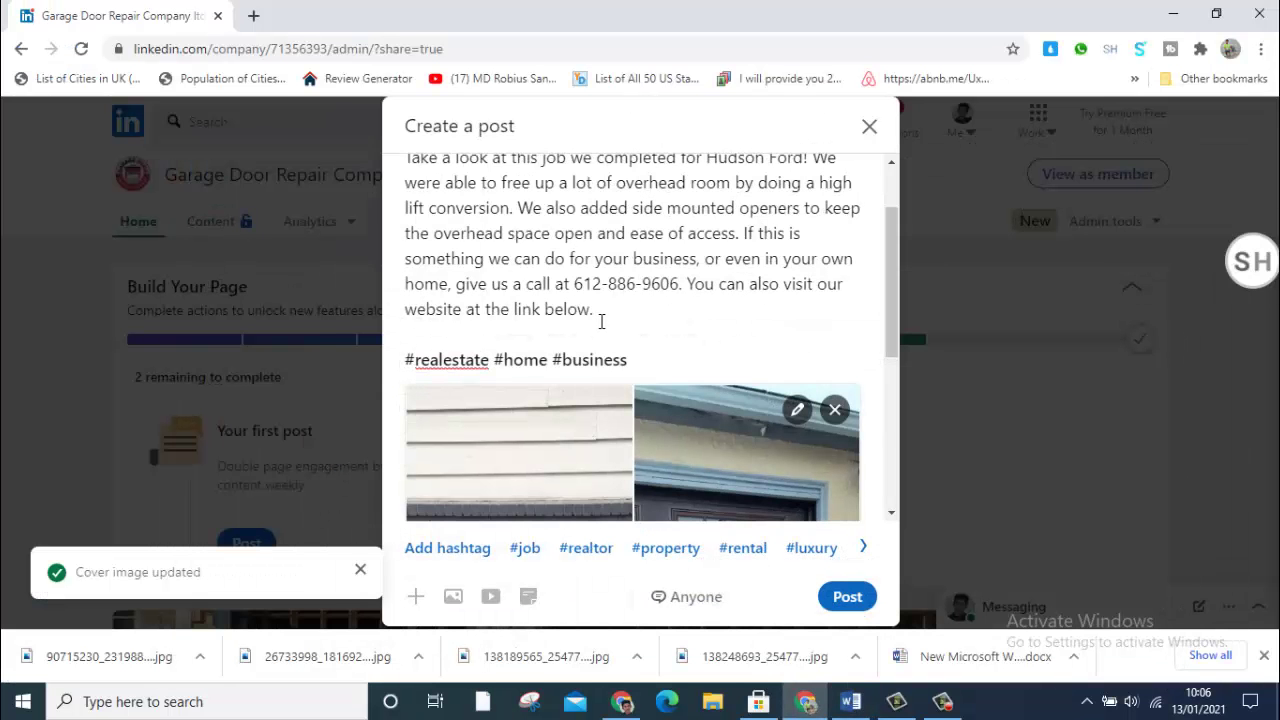
key("ctrl+v")
Step: Remove the two attached photos from the post and attach only the black garage door photo from Downloads
scroll(587, 385, "down", 5)
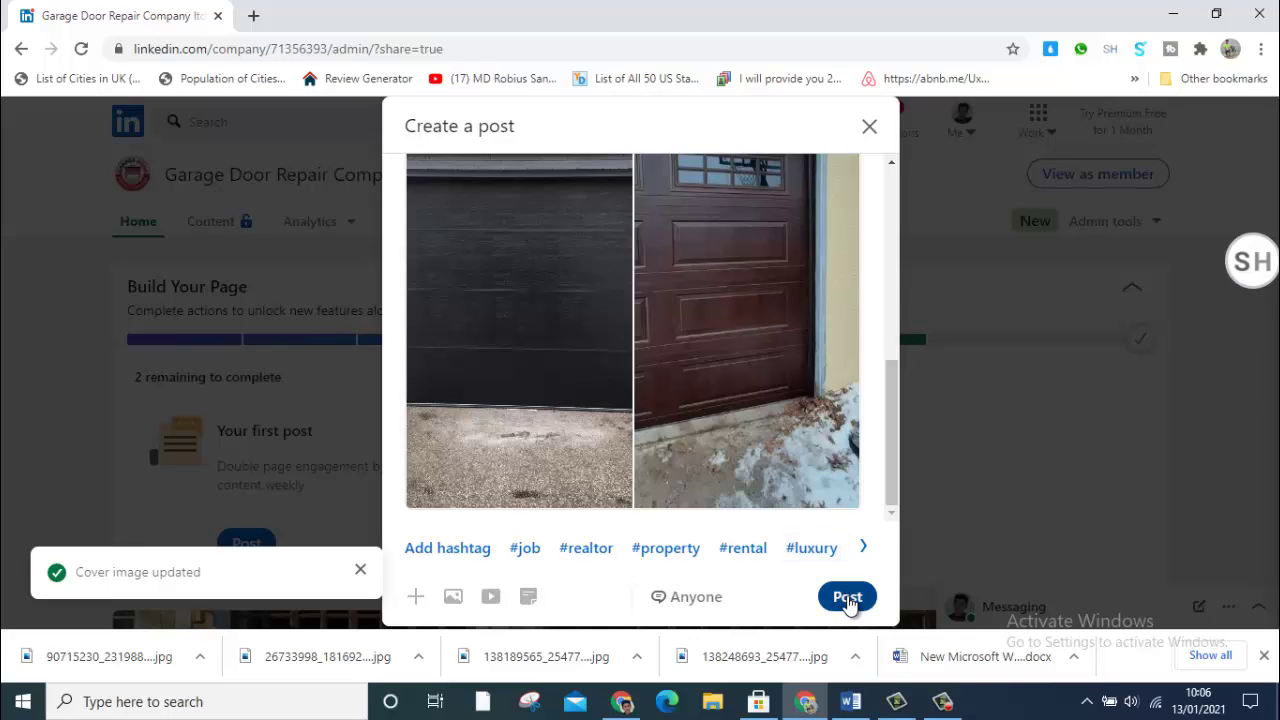
scroll(569, 294, "up", 3)
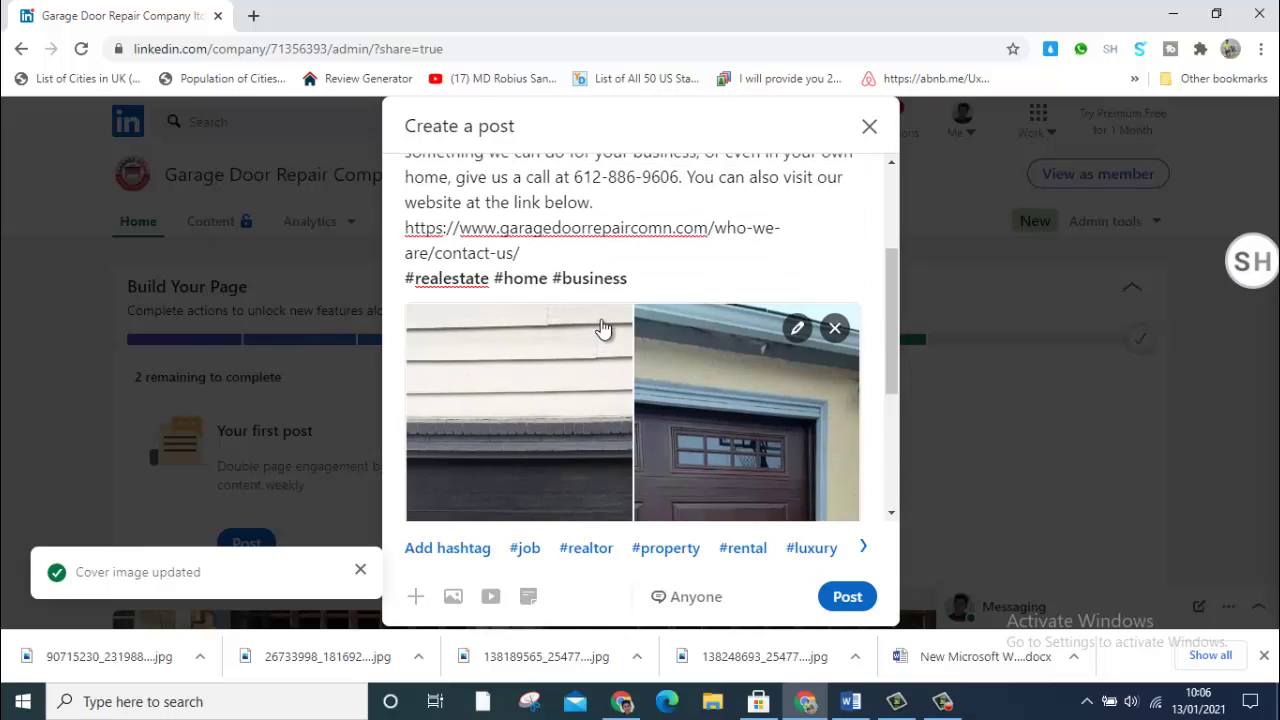
left_click(834, 329)
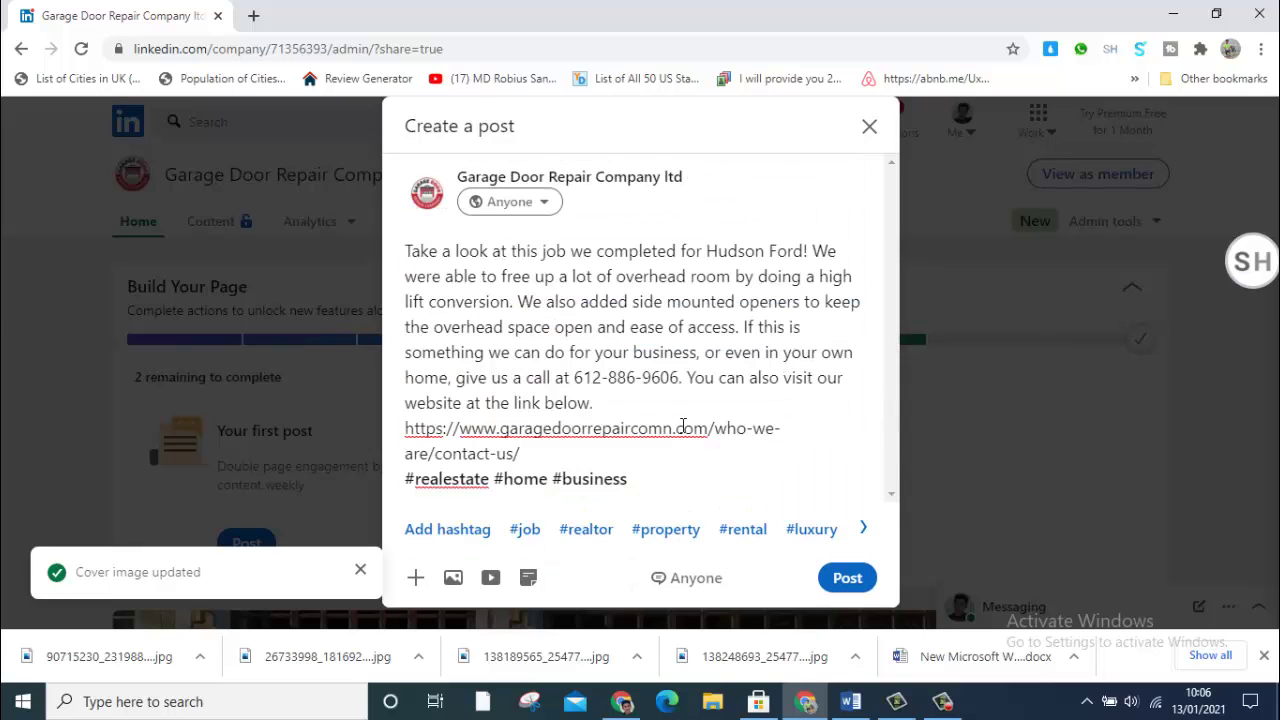
left_click(455, 579)
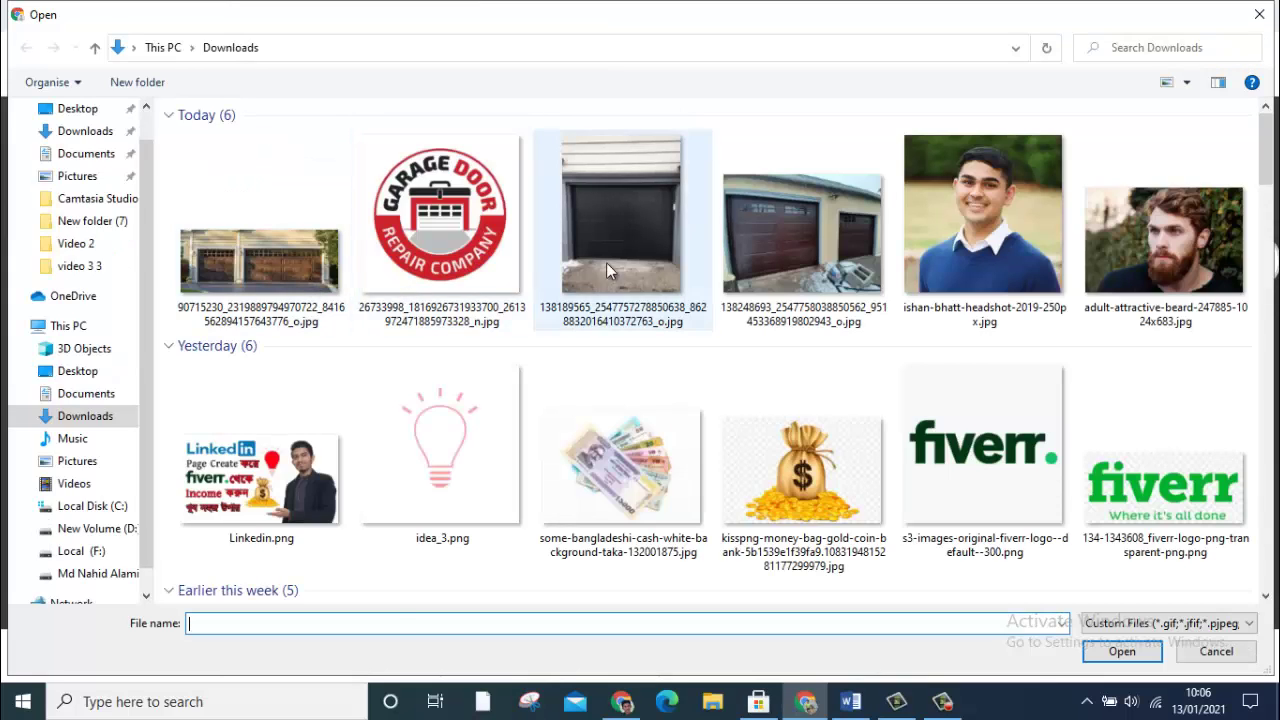
left_click(625, 255)
double_click(625, 255)
scroll(614, 375, "down", 5)
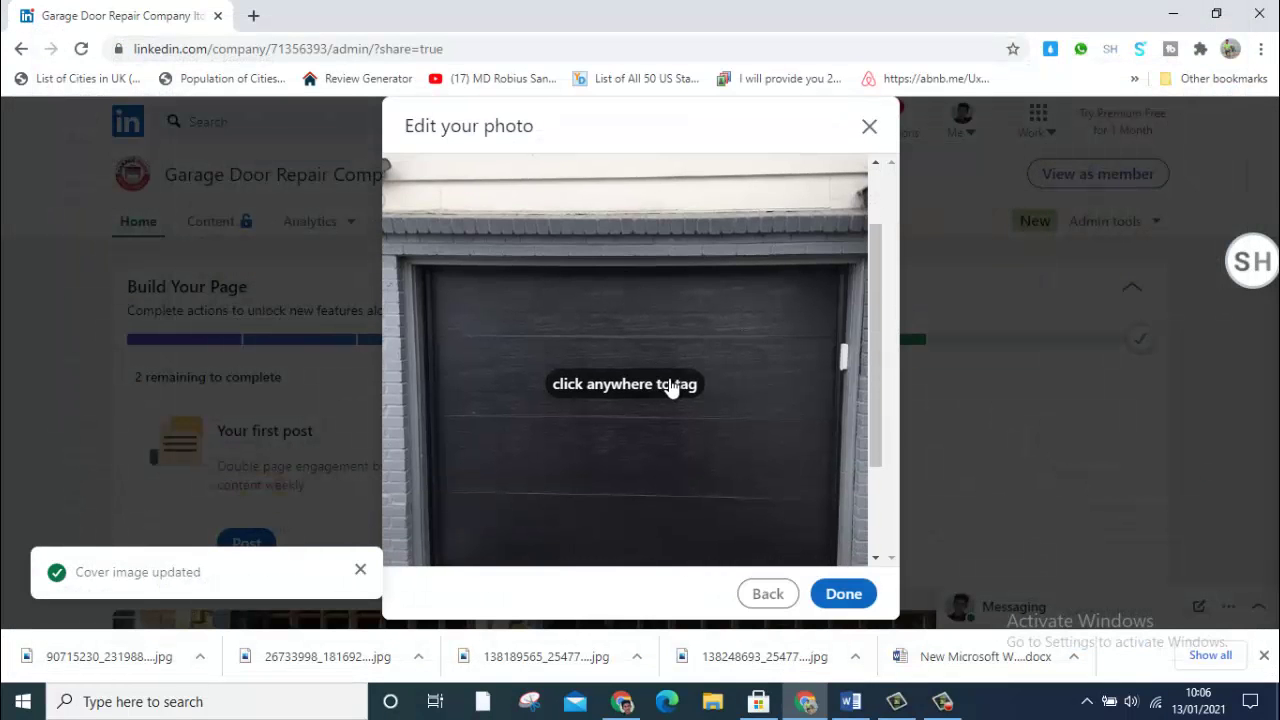
scroll(771, 446, "up", 5)
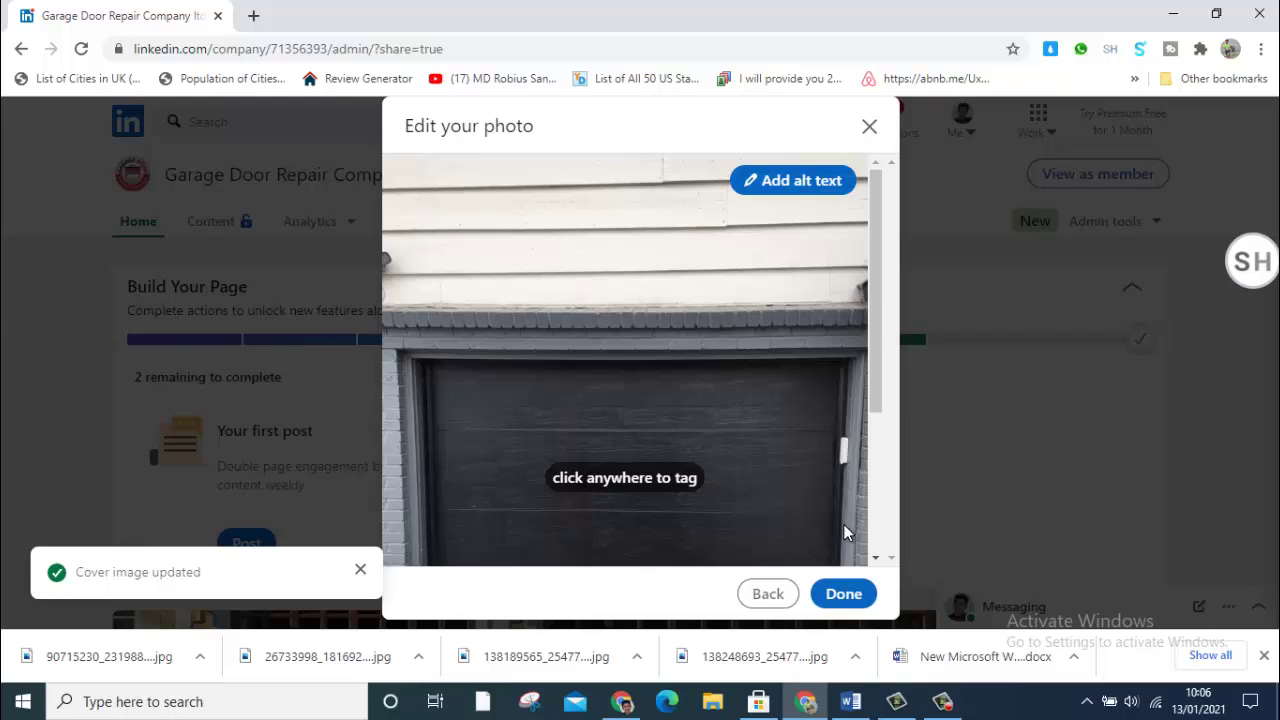
left_click(843, 596)
Step: Publish the finished post on the company page
scroll(689, 426, "down", 5)
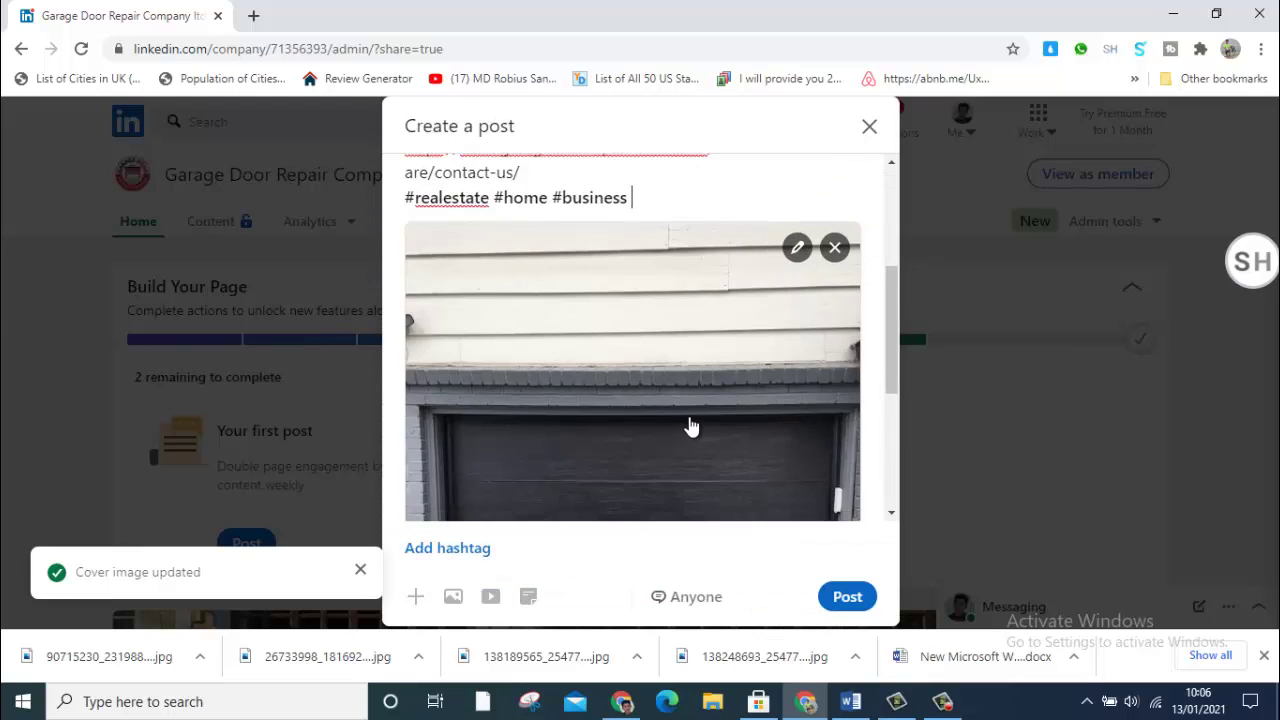
left_click(847, 596)
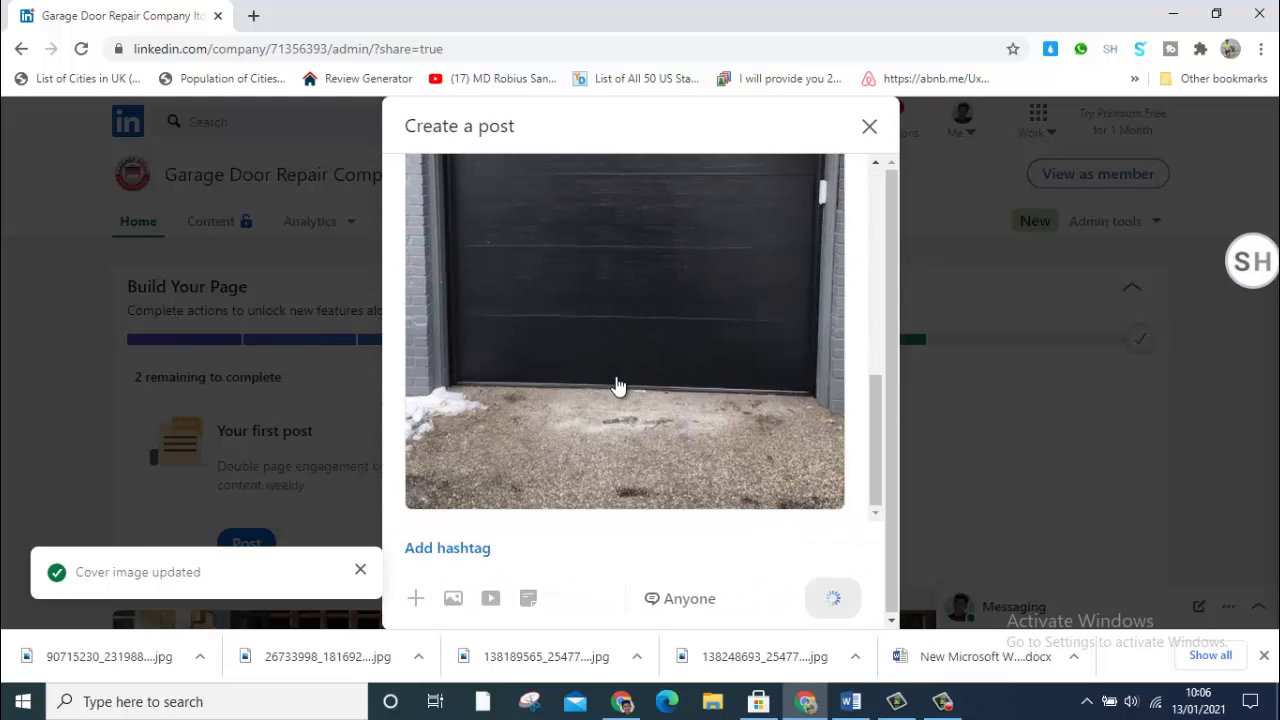
scroll(616, 386, "up", 3)
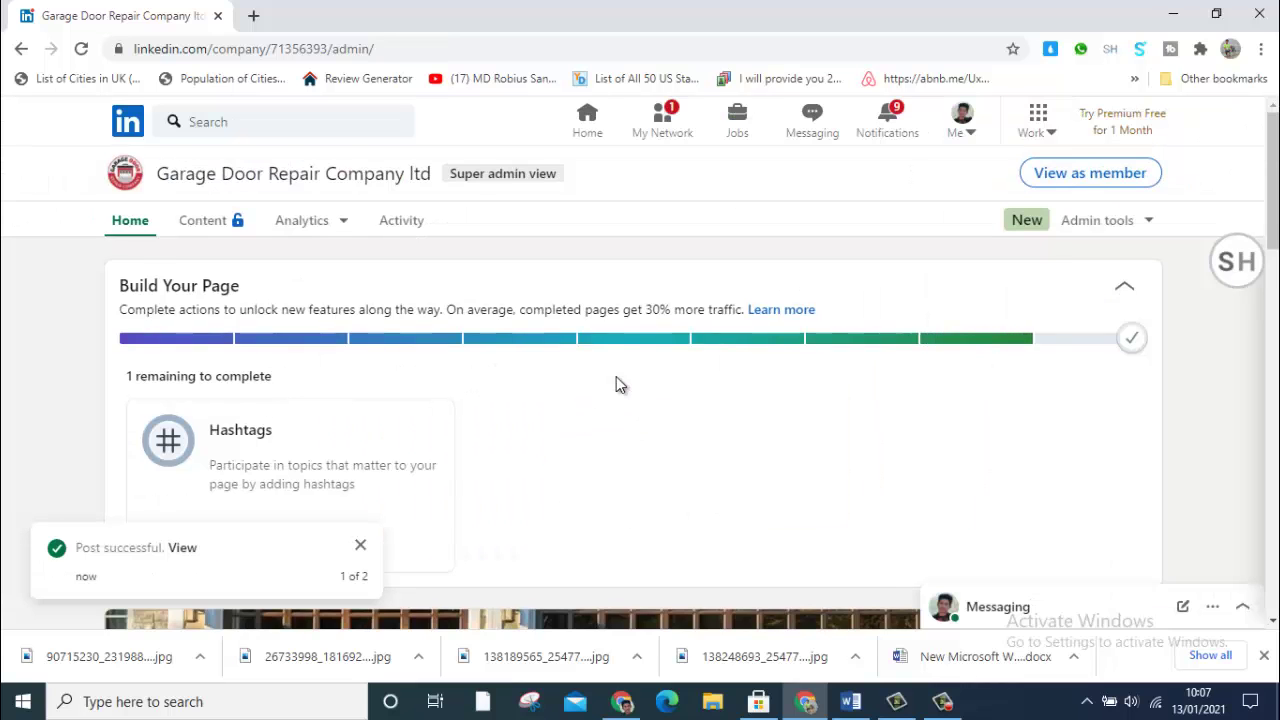
Step: Dismiss the post notification, then add the suggested hashtag #garagedoorrepaircompanyltd to the page's community hashtags
scroll(616, 376, "down", 4)
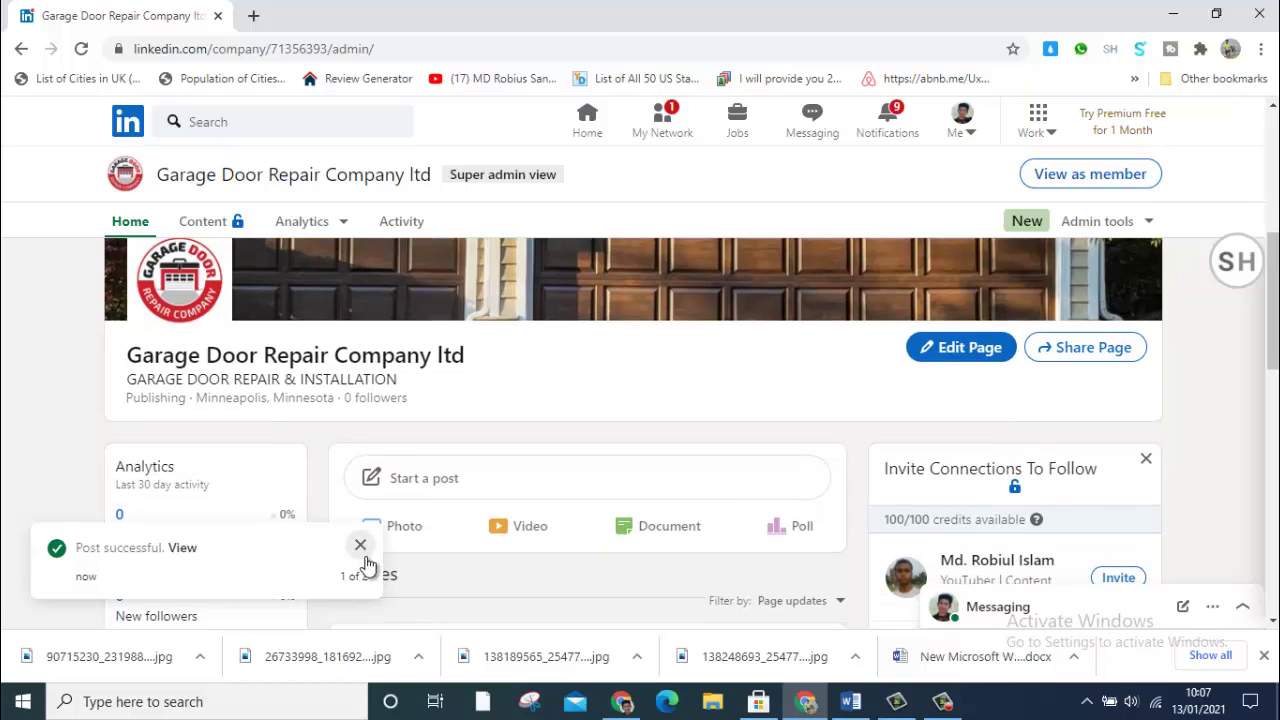
left_click(360, 546)
scroll(280, 400, "up", 1)
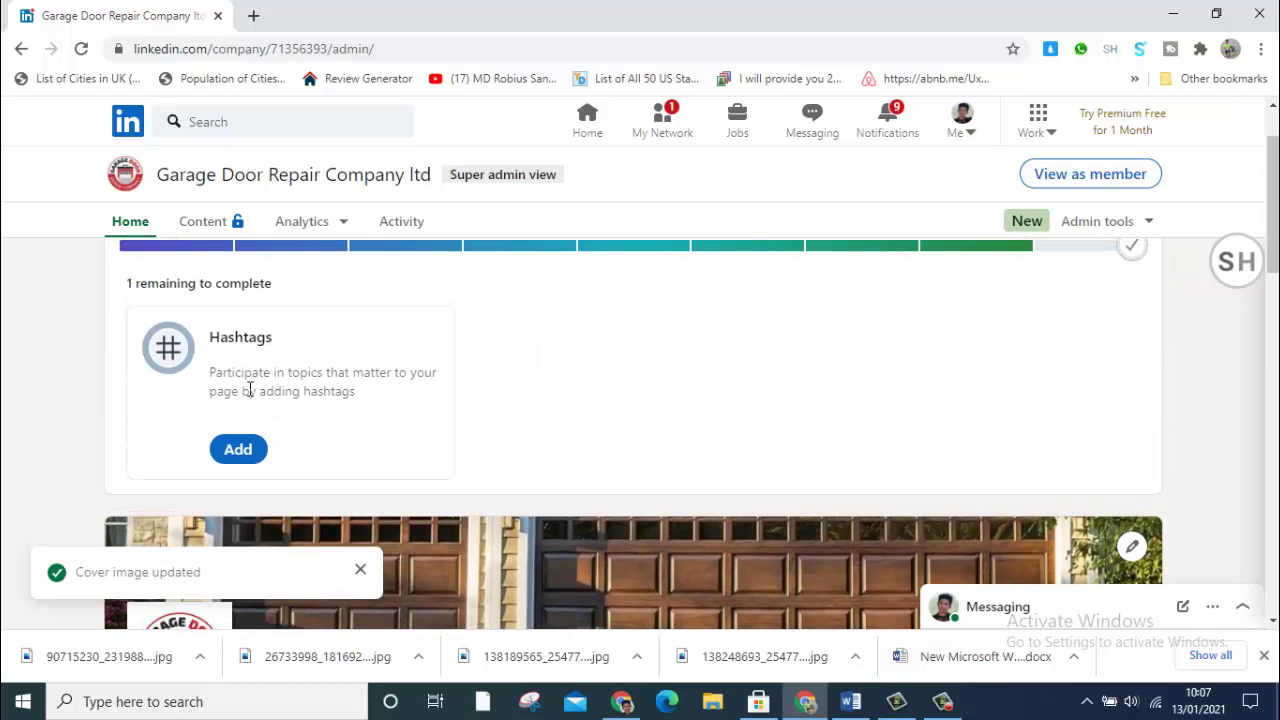
left_click(239, 454)
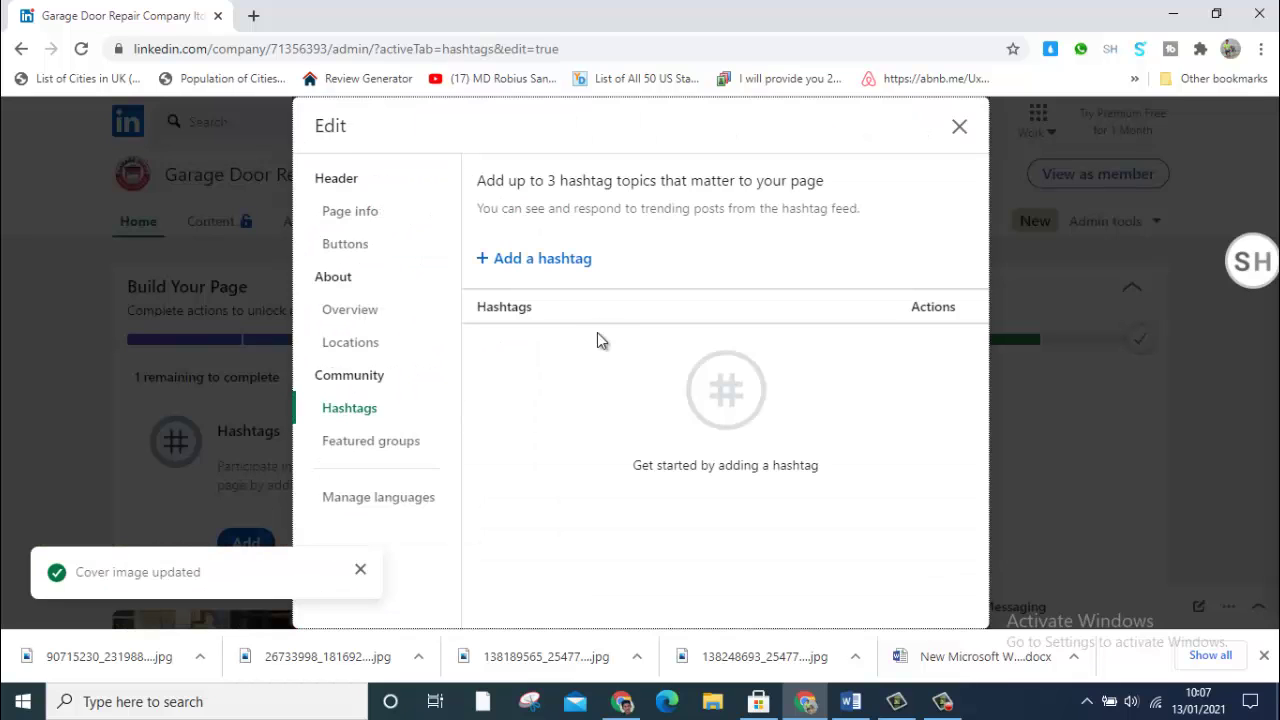
left_click(557, 260)
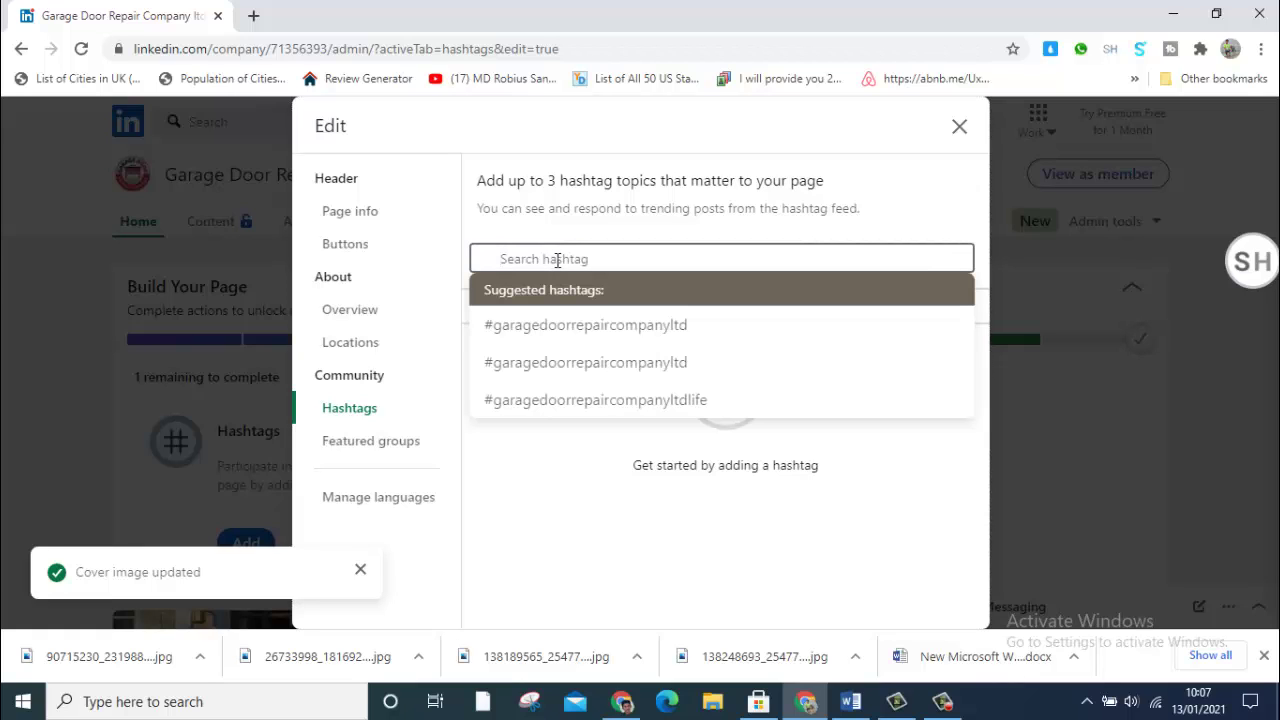
left_click(611, 332)
Step: Add #garagedoorservice as the page's second community hashtag
left_click(577, 258)
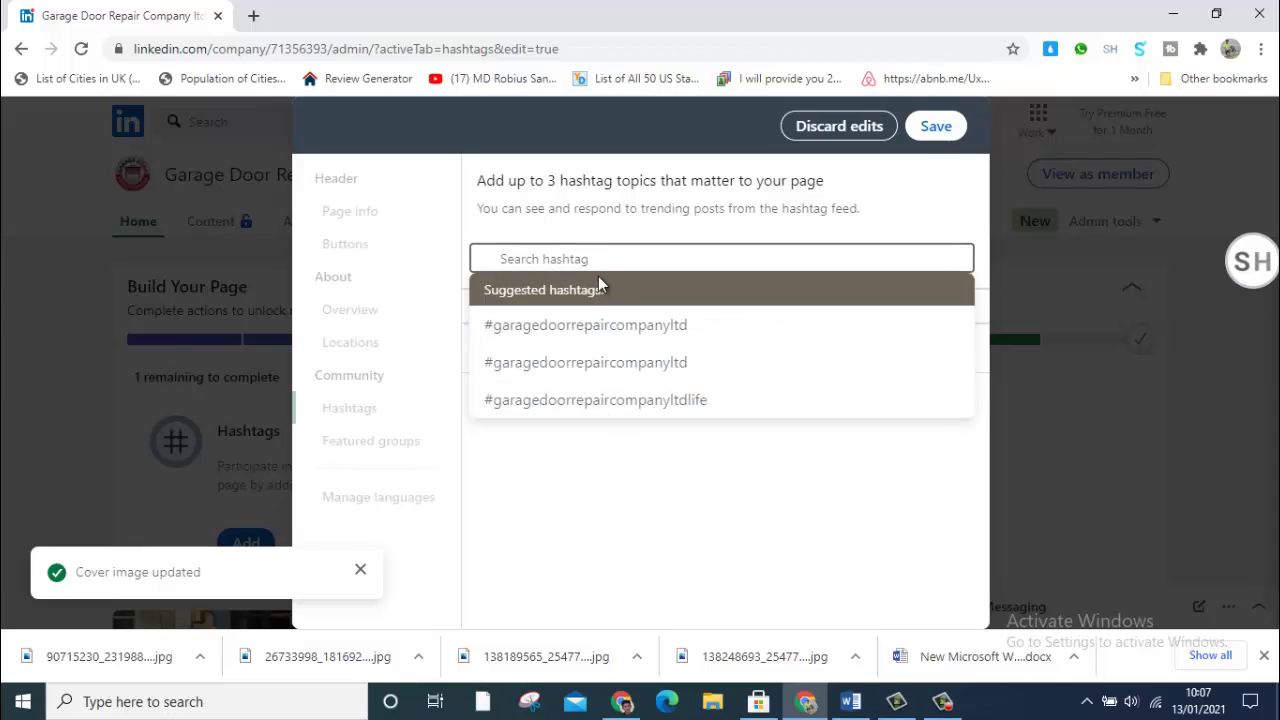
type("gara")
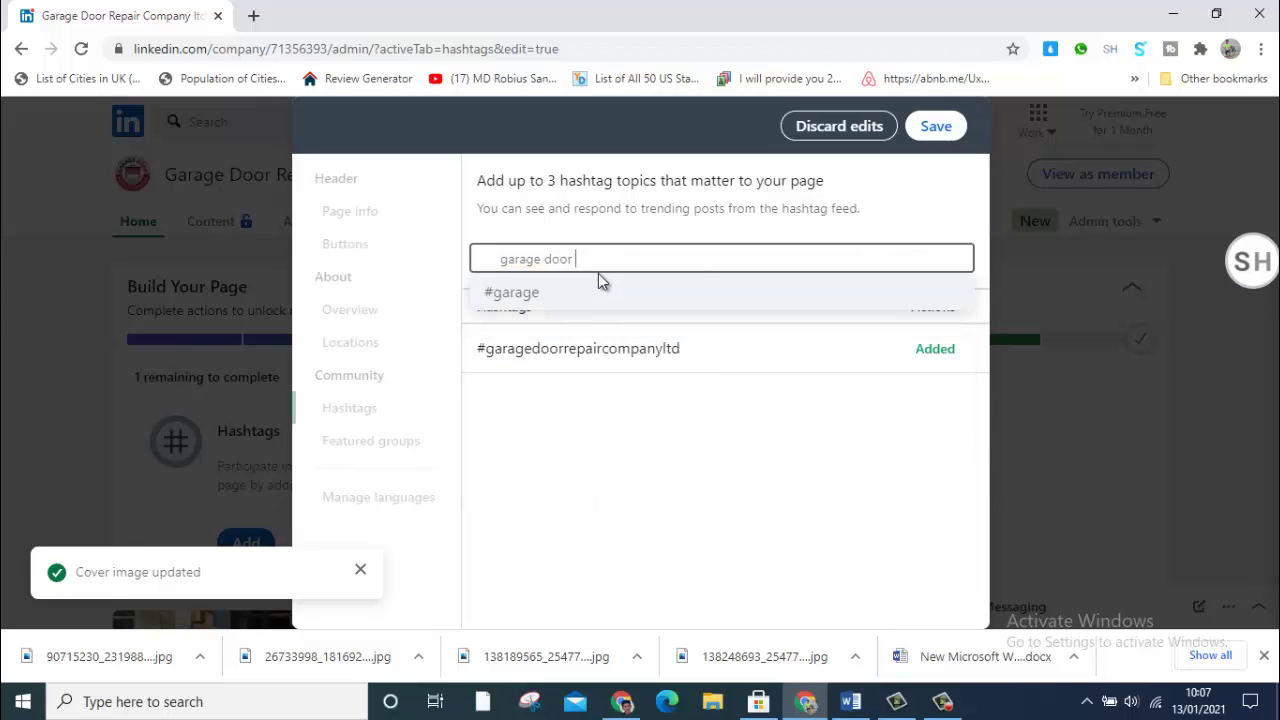
type("ge door service")
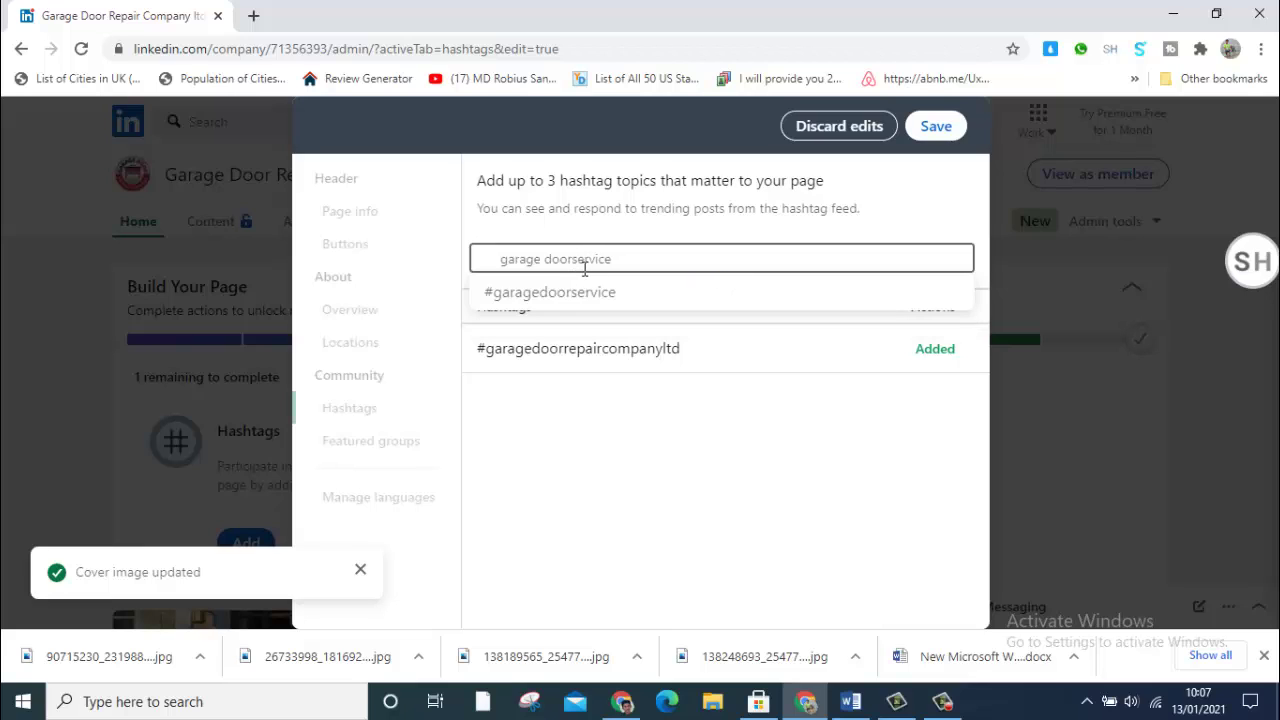
left_click(546, 261)
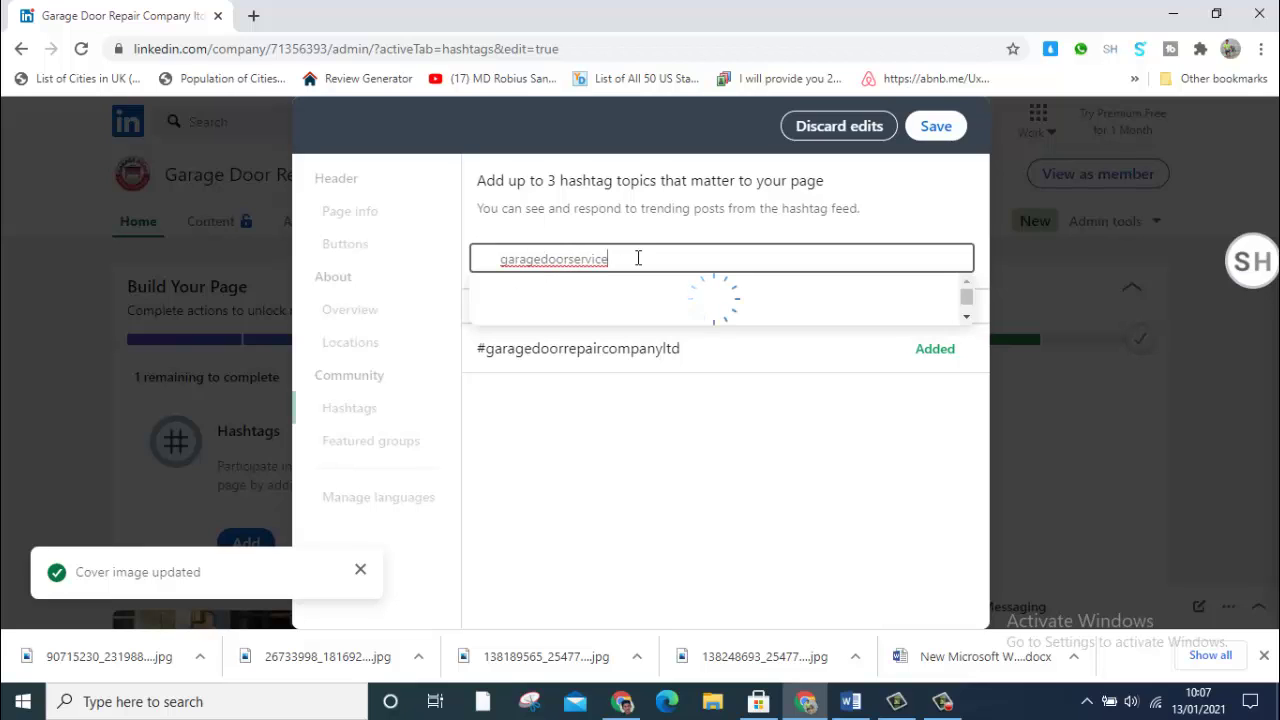
left_click(592, 292)
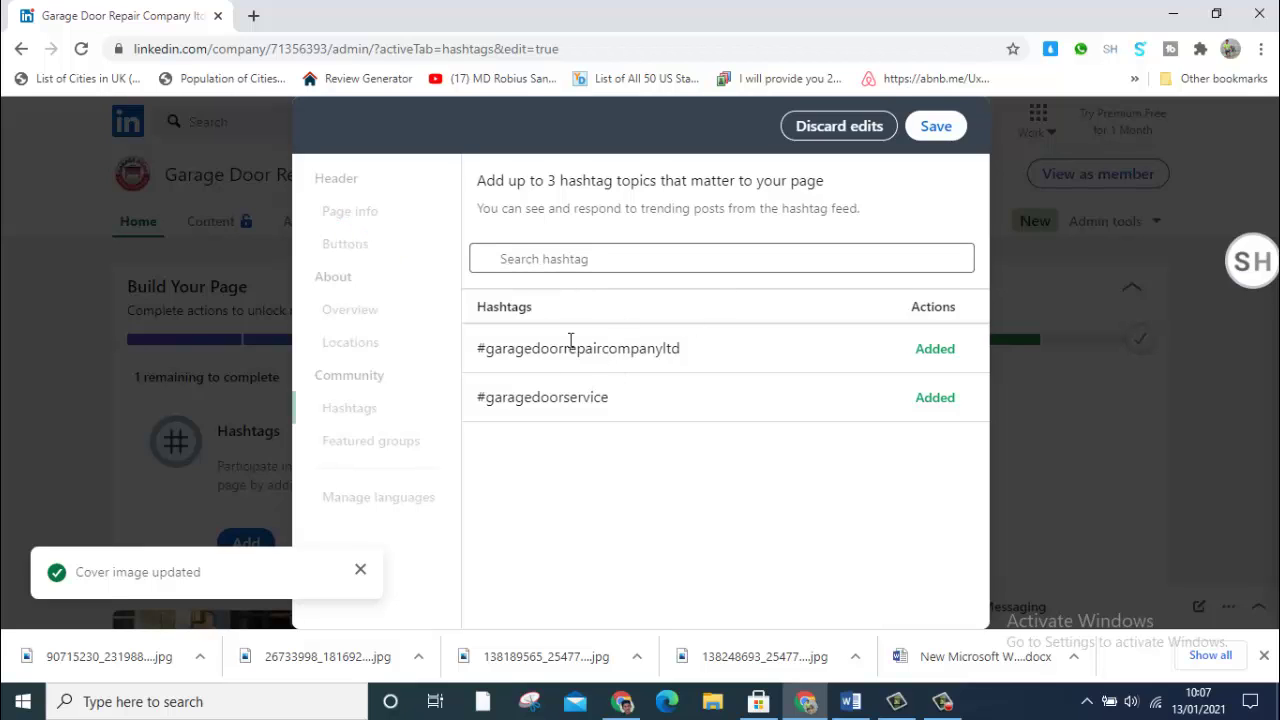
Step: Open a new browser tab for a web search
left_click(253, 16)
left_click(266, 40)
key("ctrl+v")
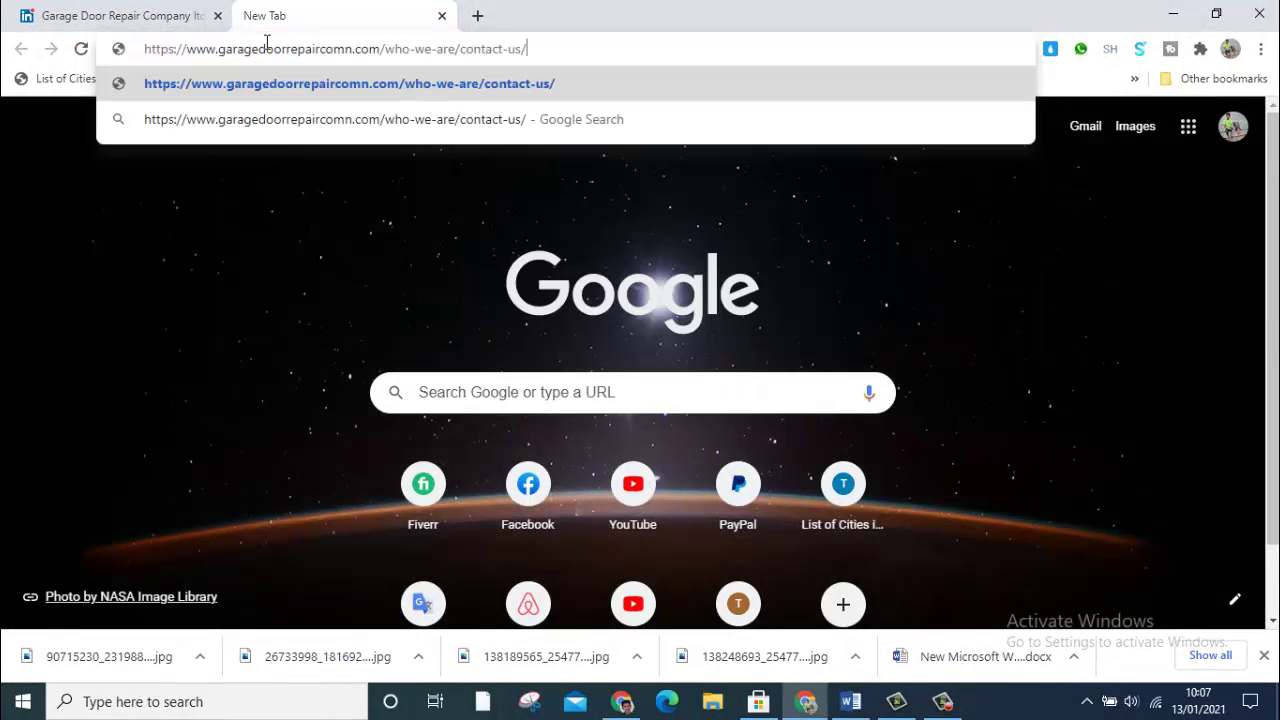
double_click(266, 48)
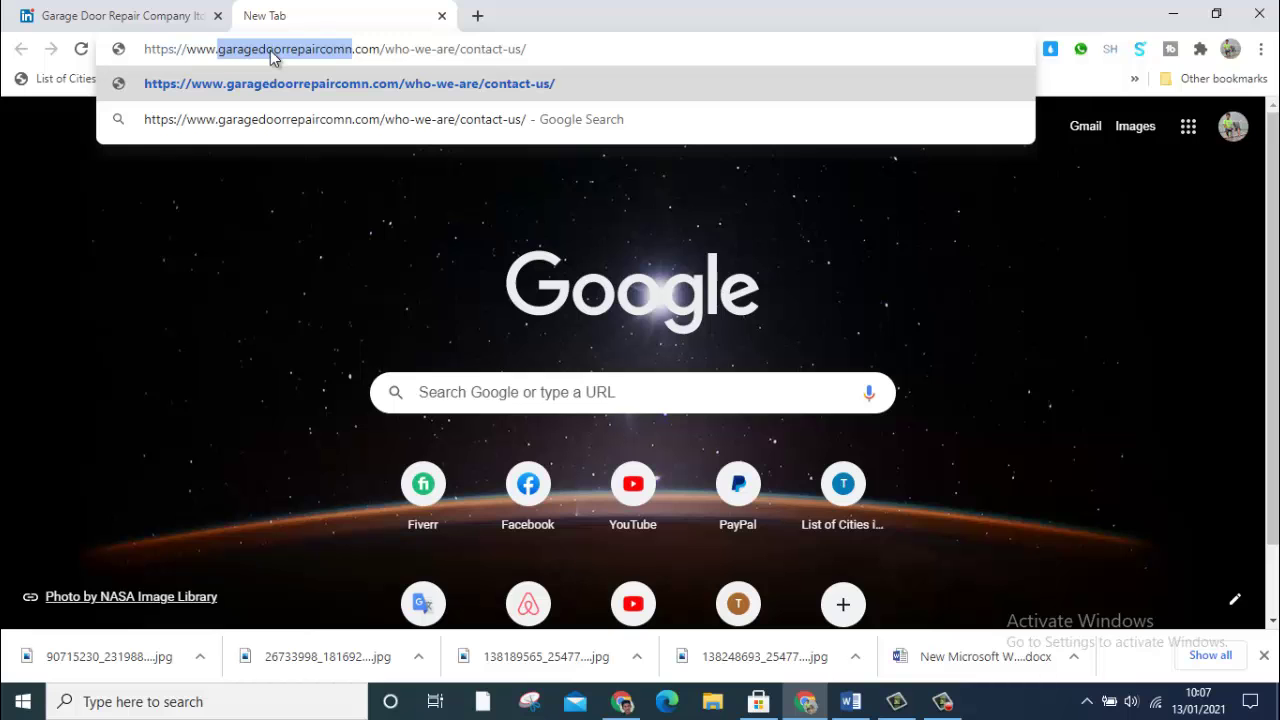
key("ctrl+a")
type("g")
key("BackSpace")
key("BackSpace")
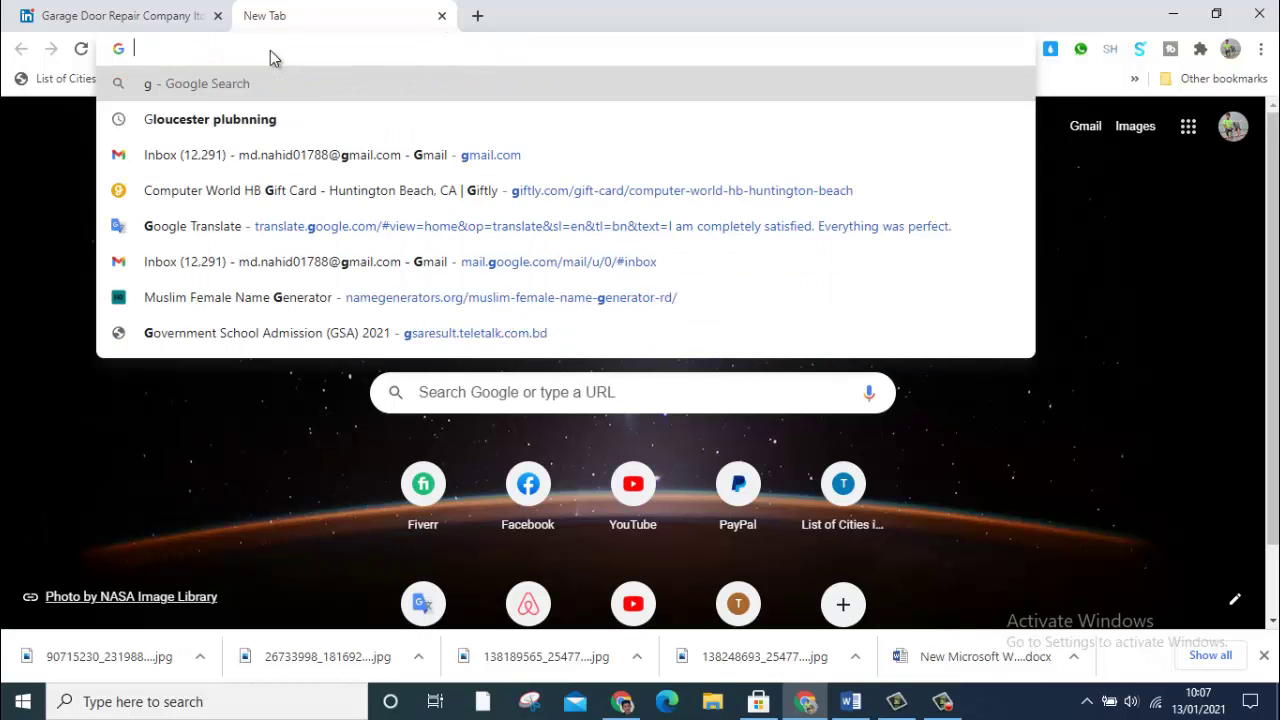
Step: Search Google for "garage door hastag" and switch to the corrected spelling "garage door hashtag"
type("garage")
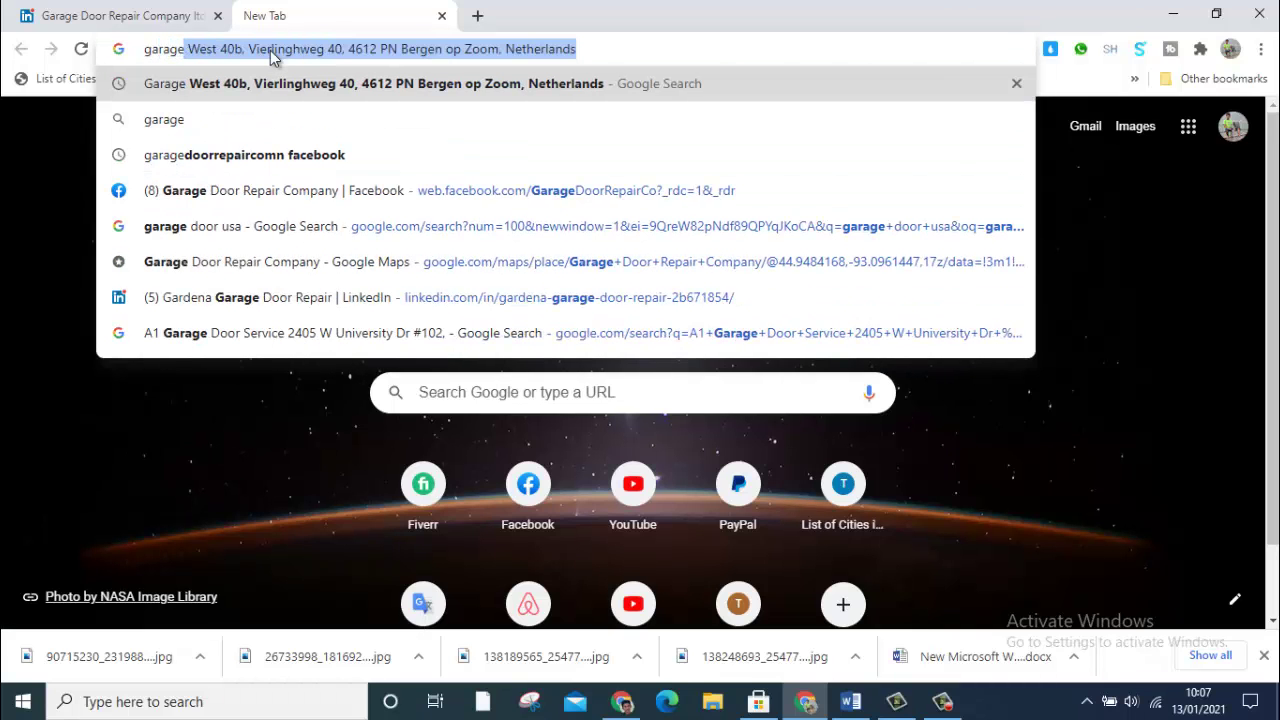
type(" door")
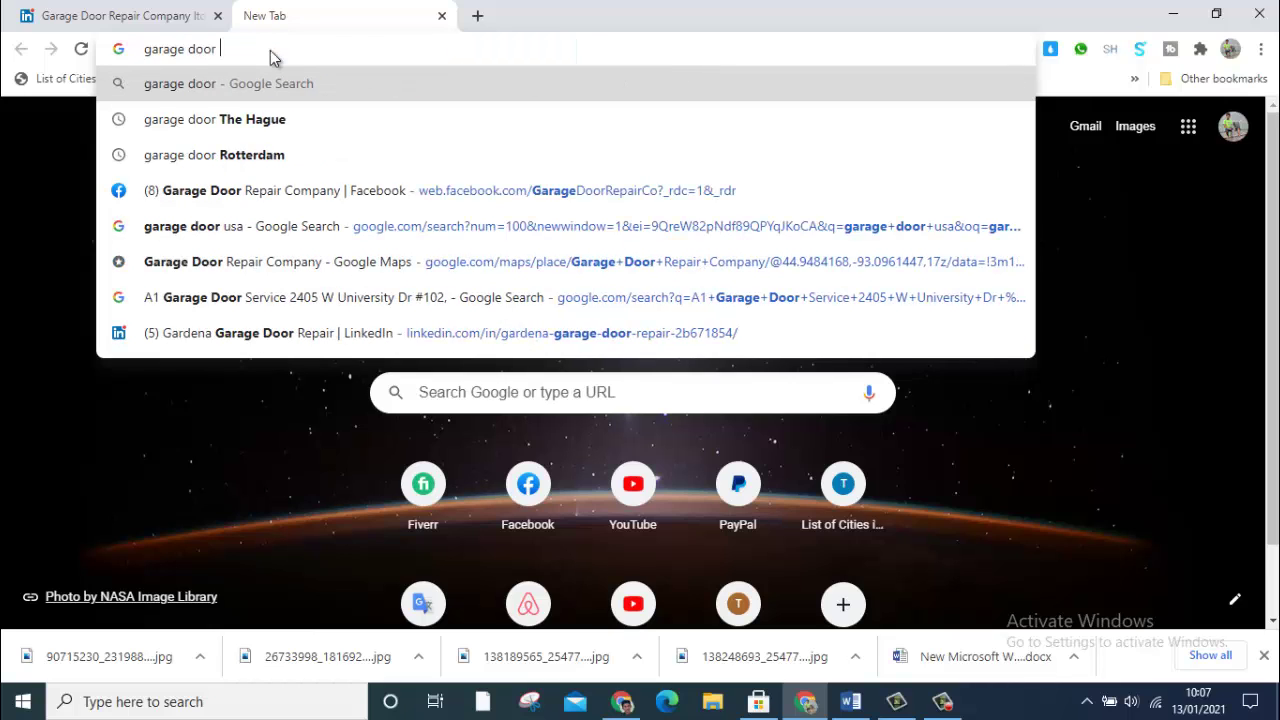
type(" has")
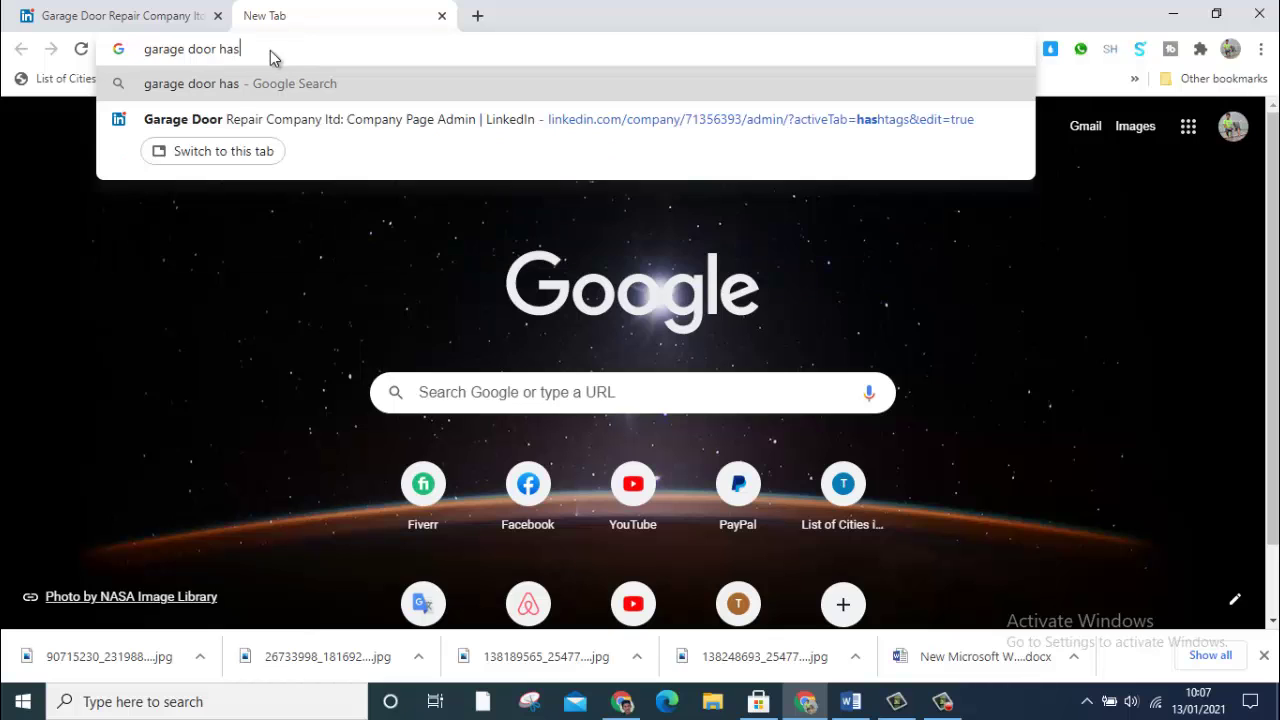
type("tag")
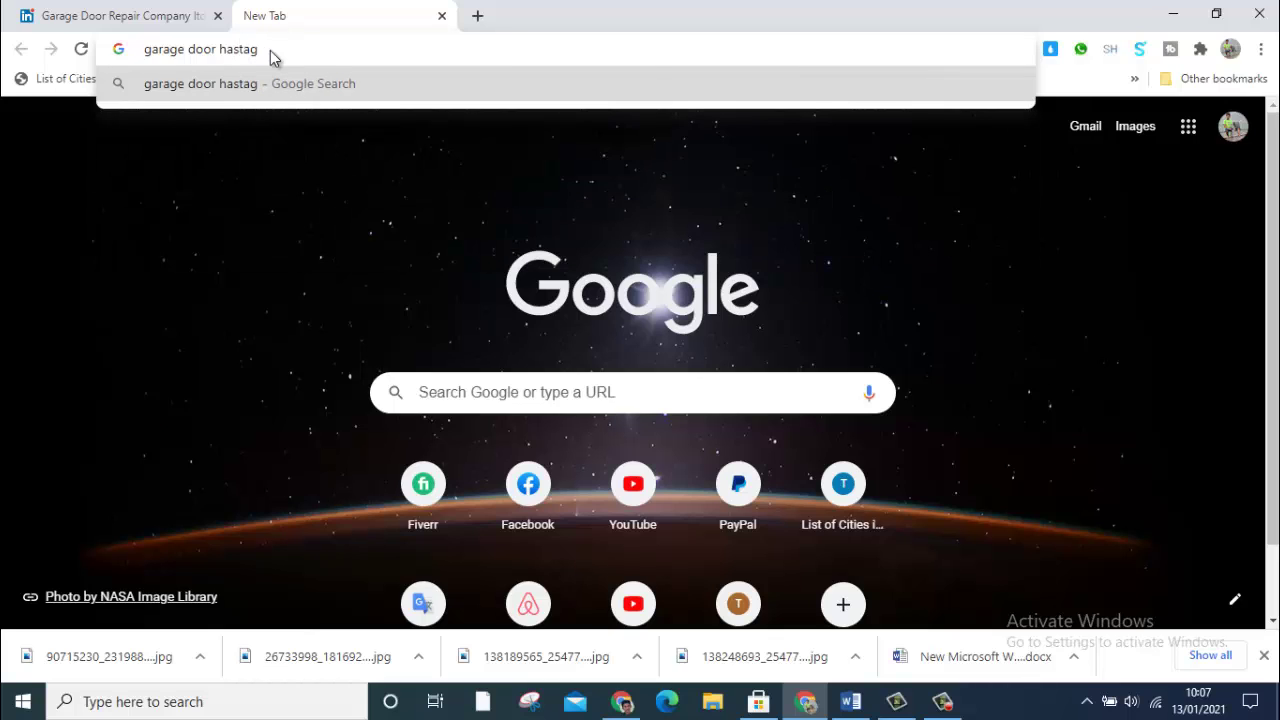
key("Return")
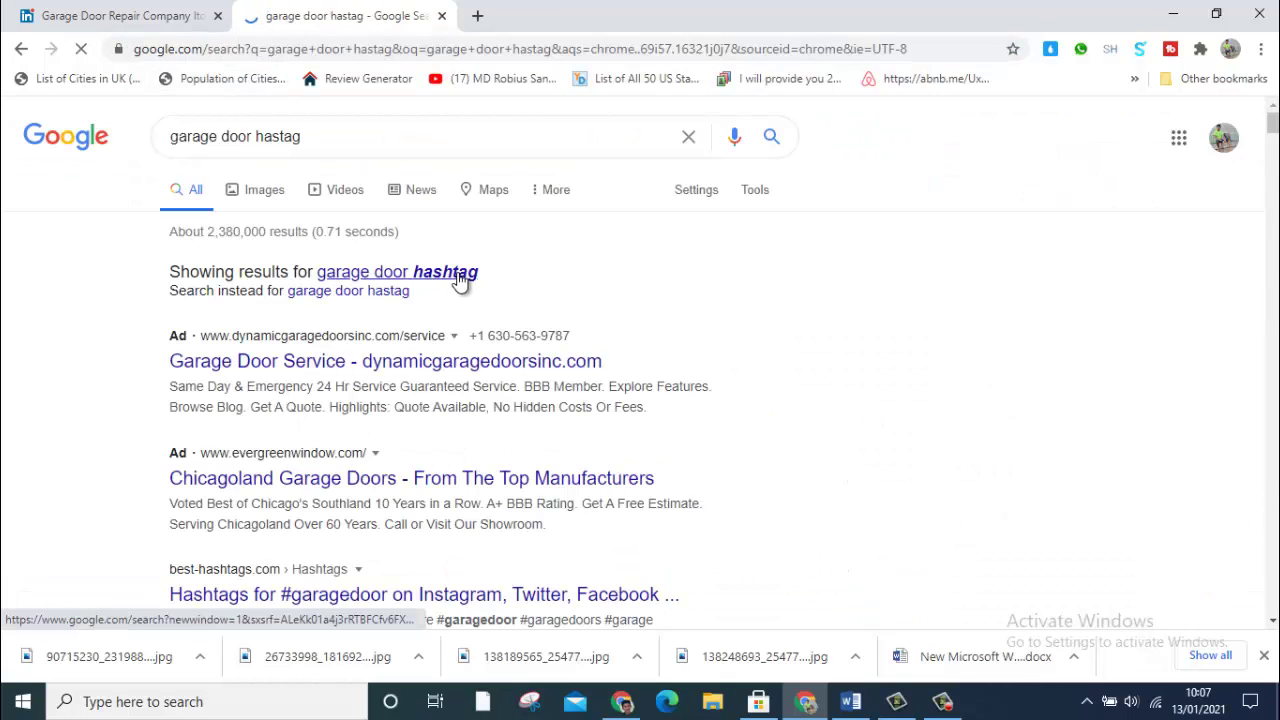
left_click(460, 278)
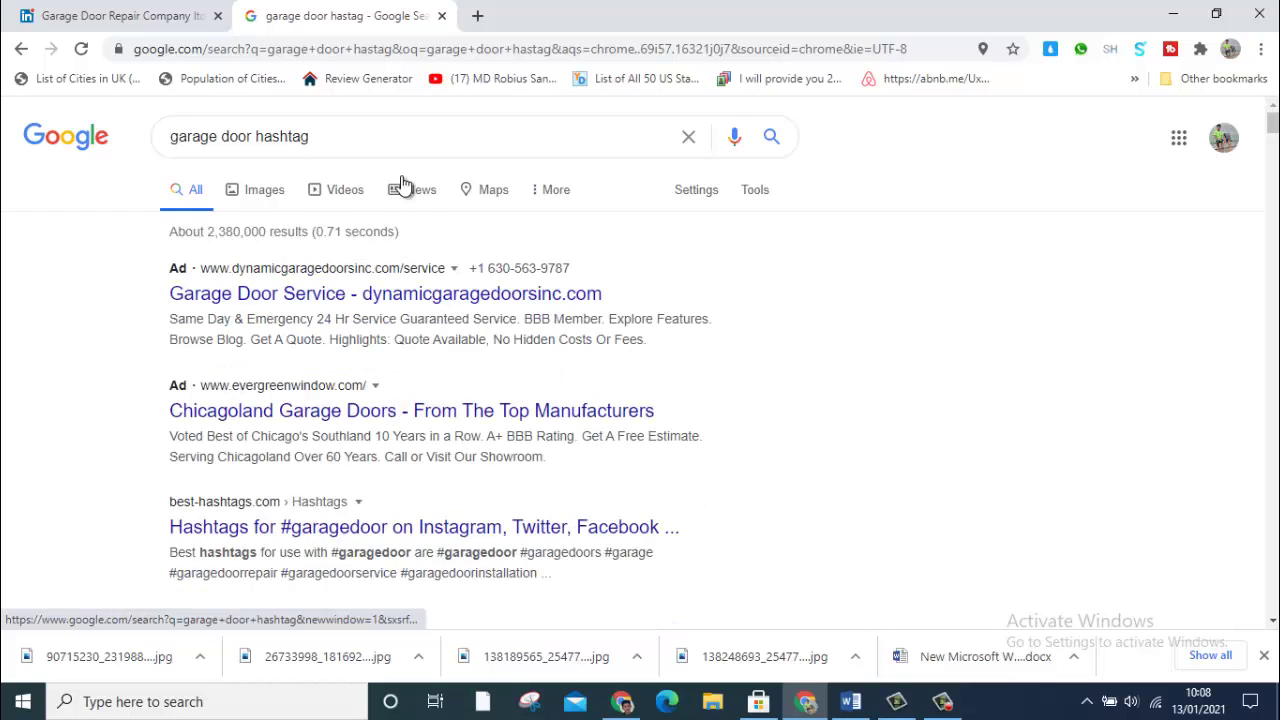
Step: Open the best-hashtags.com results for #garagedoor and #garagedoors in separate background tabs
scroll(422, 197, "down", 2)
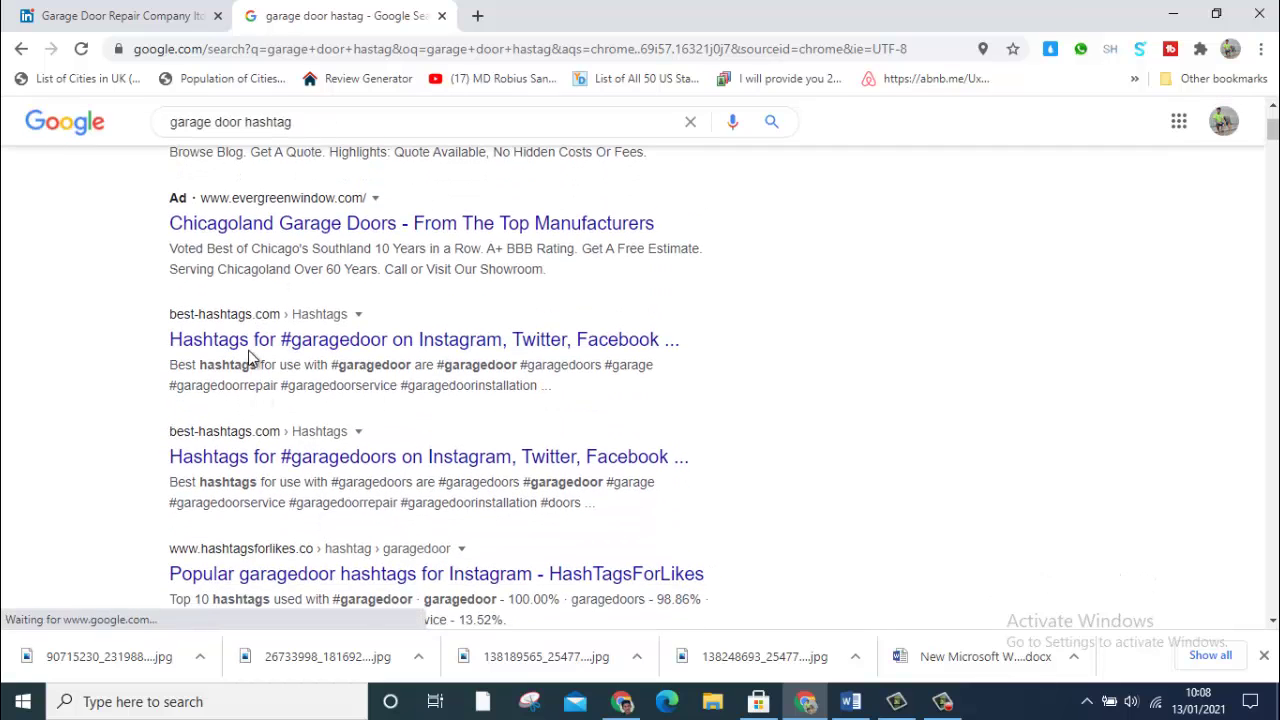
left_click(293, 340, "ctrl")
left_click(349, 457, "ctrl")
left_click(424, 232, "ctrl")
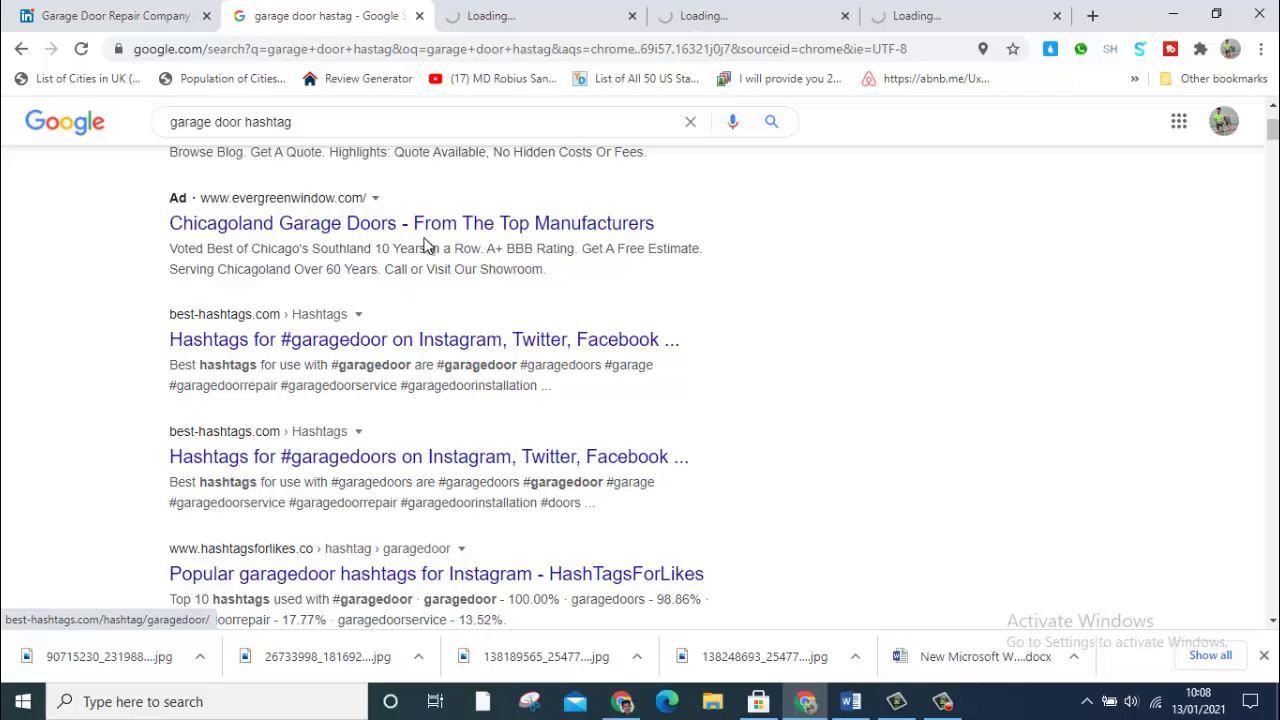
scroll(453, 355, "down", 1)
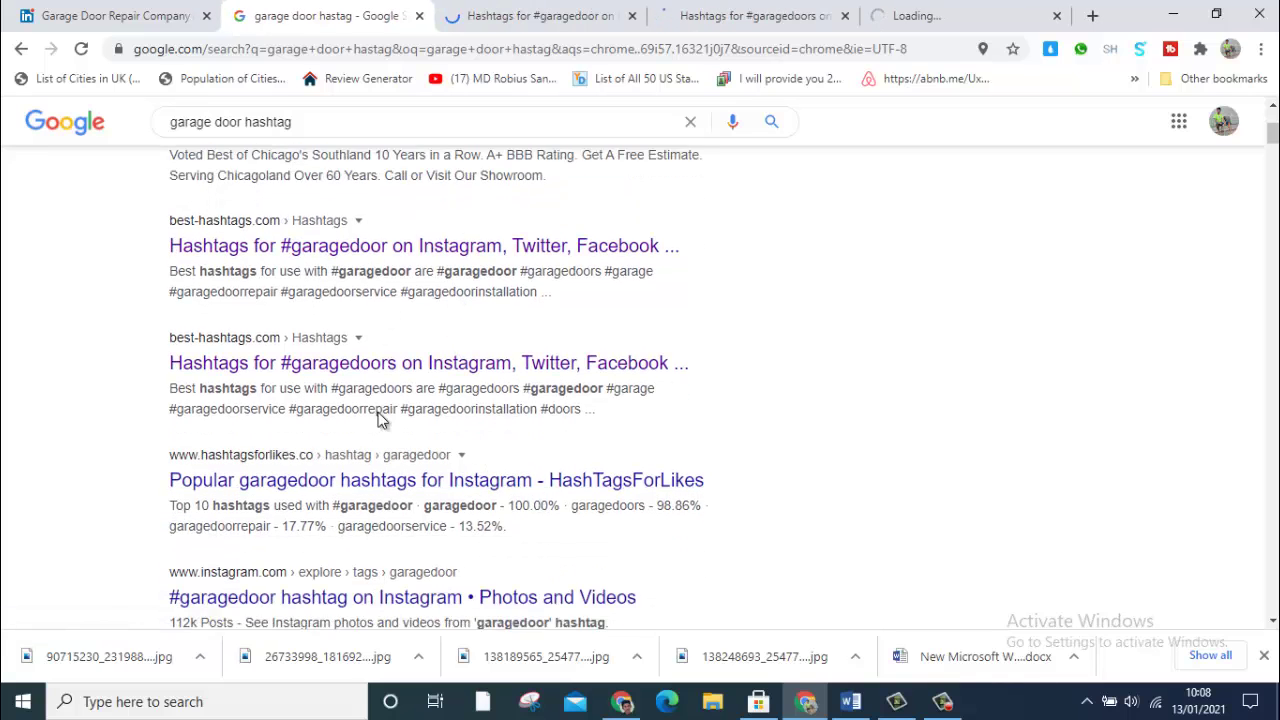
Step: Search Google for "garage door hashtag linkedin"
scroll(320, 330, "up", 1)
scroll(340, 131, "up", 3)
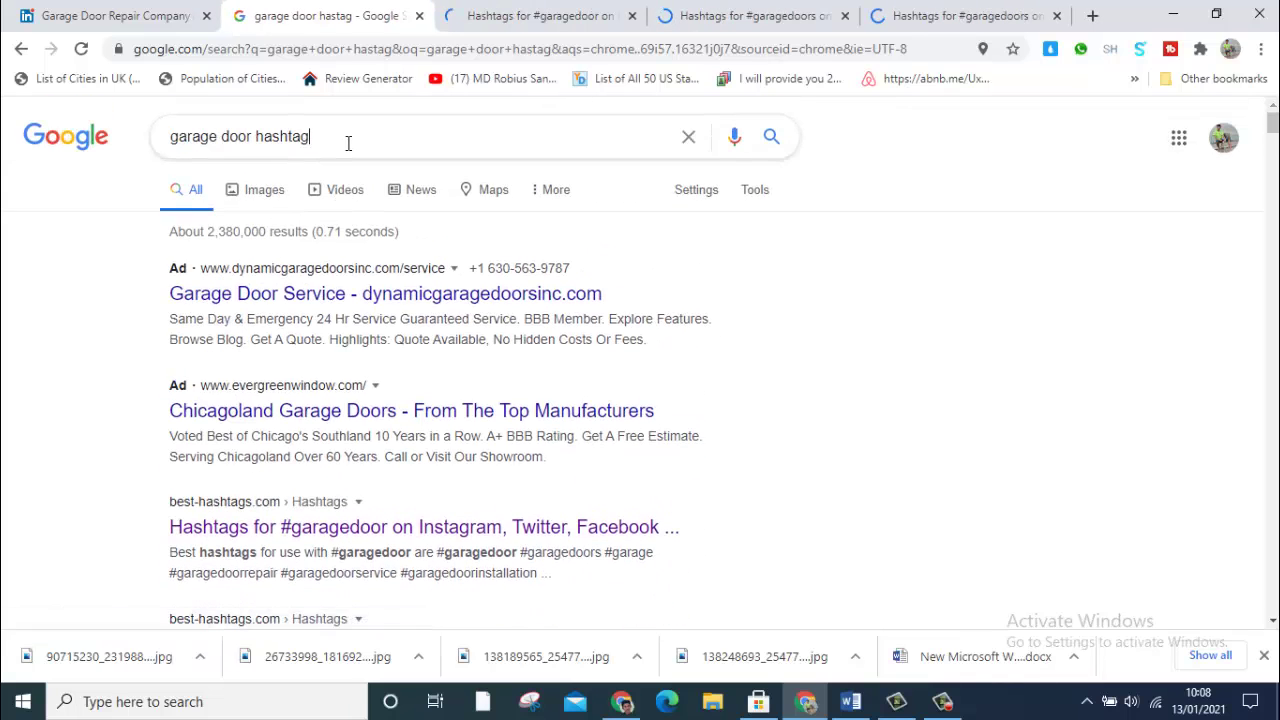
left_click(375, 147)
type("linke")
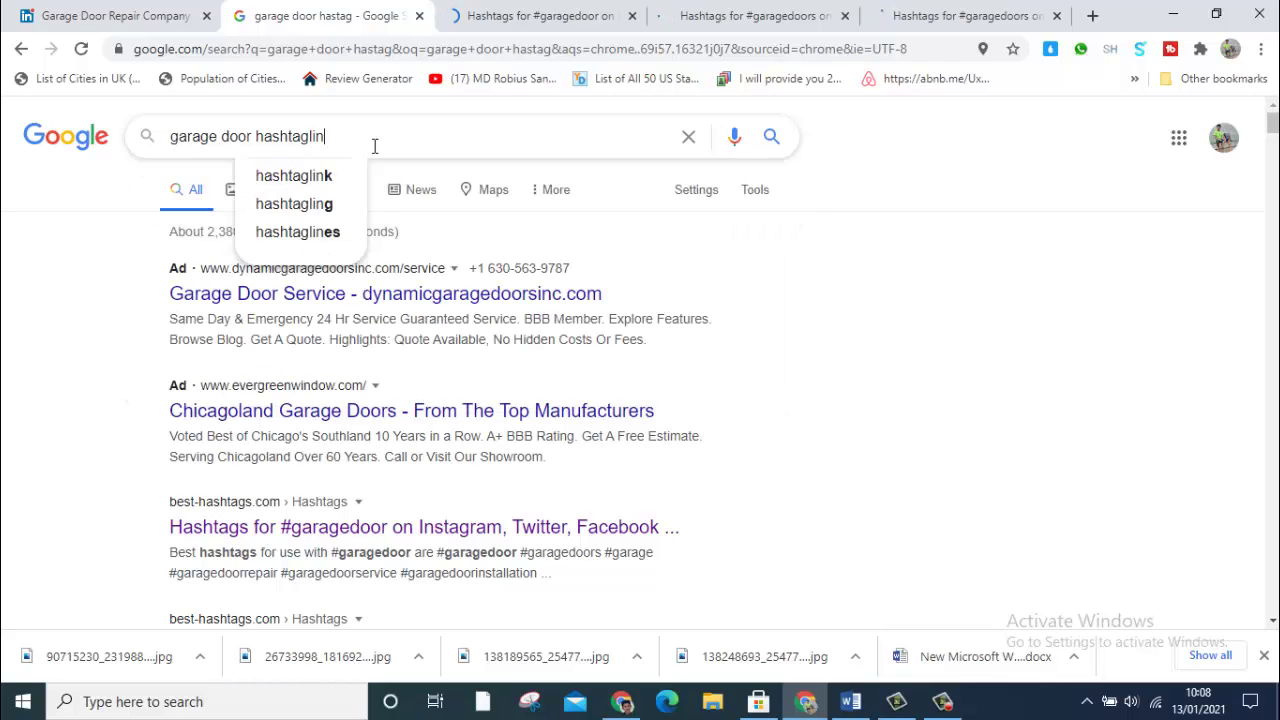
left_click(308, 140)
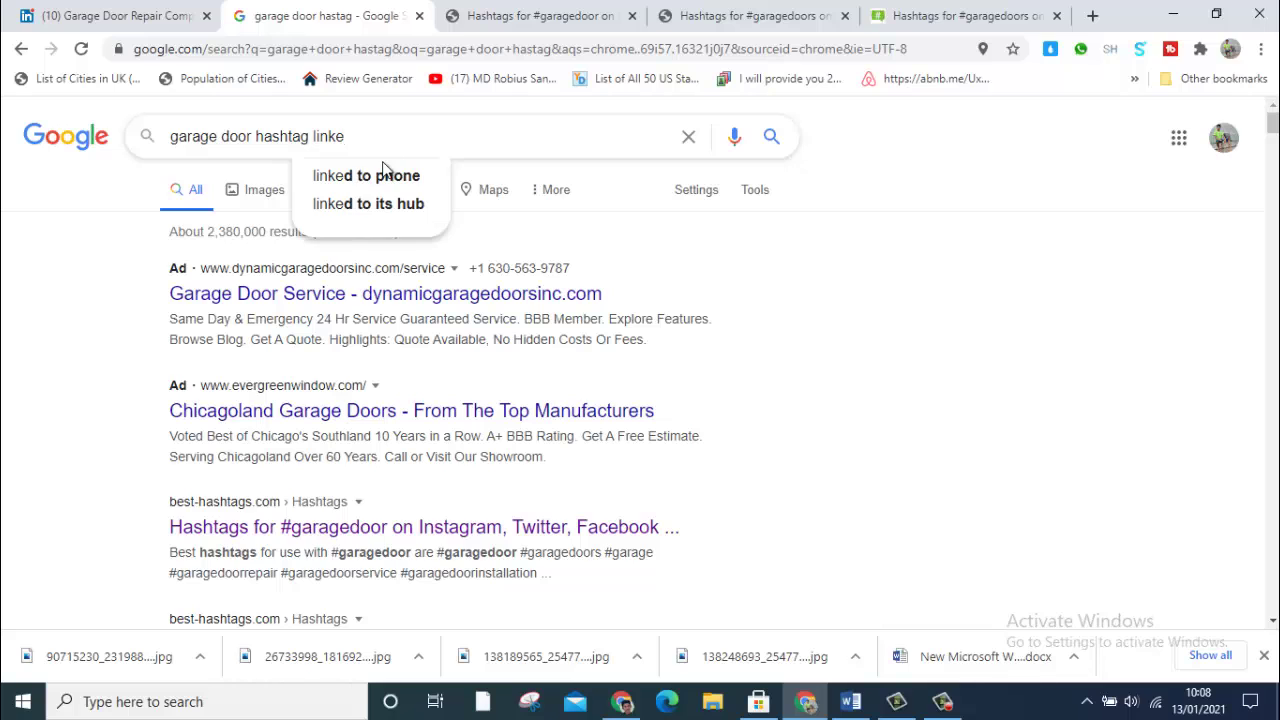
type("din")
key("Return")
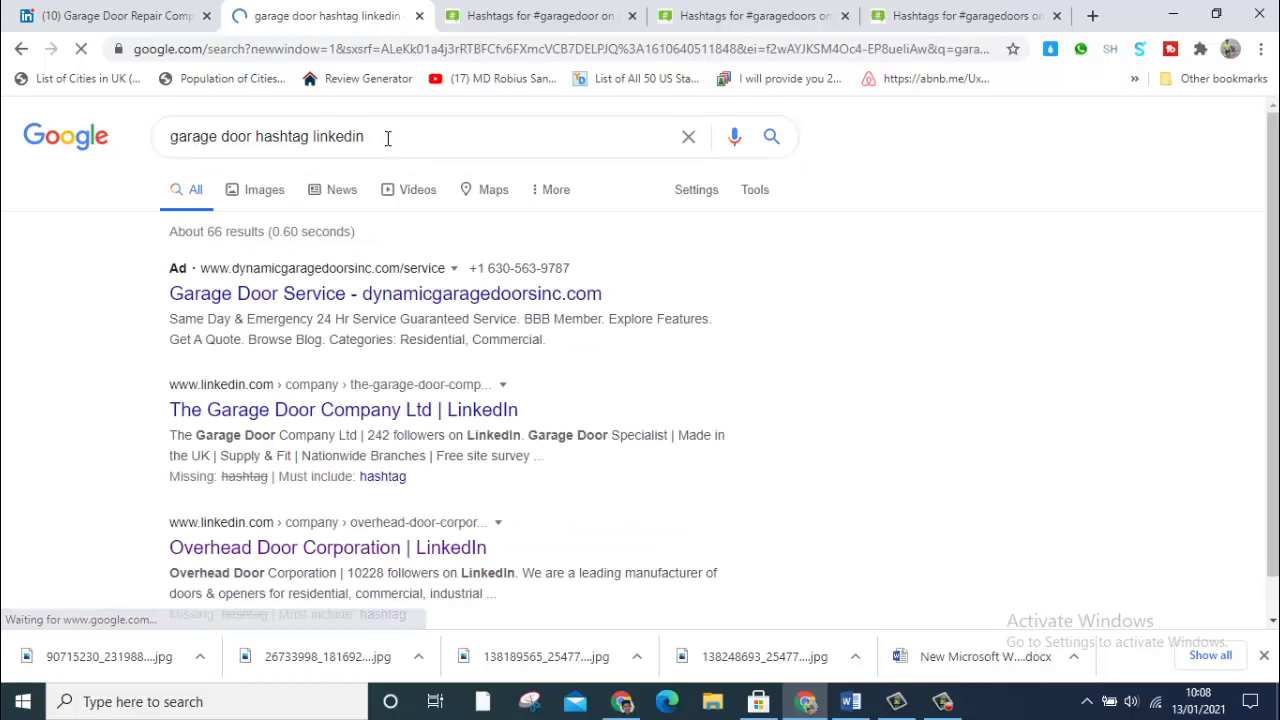
Step: Look through the search results for garage door hashtags used on LinkedIn
scroll(337, 314, "down", 1)
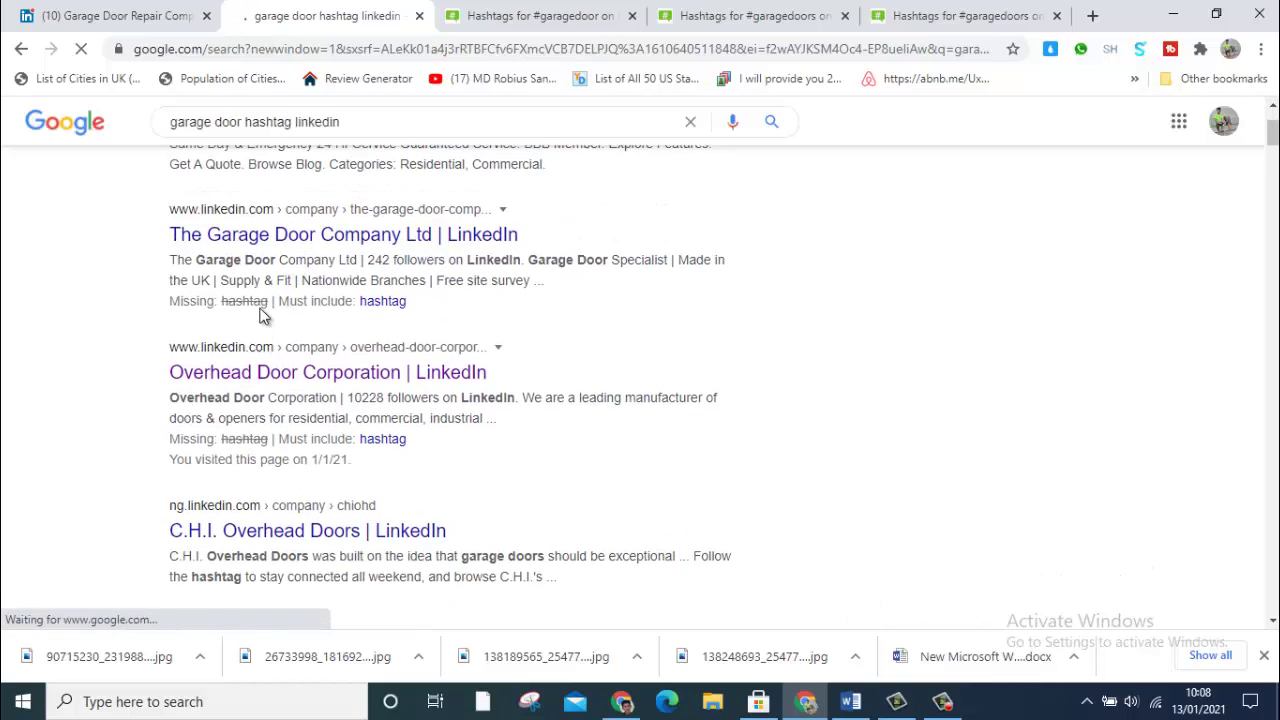
scroll(265, 320, "up", 1)
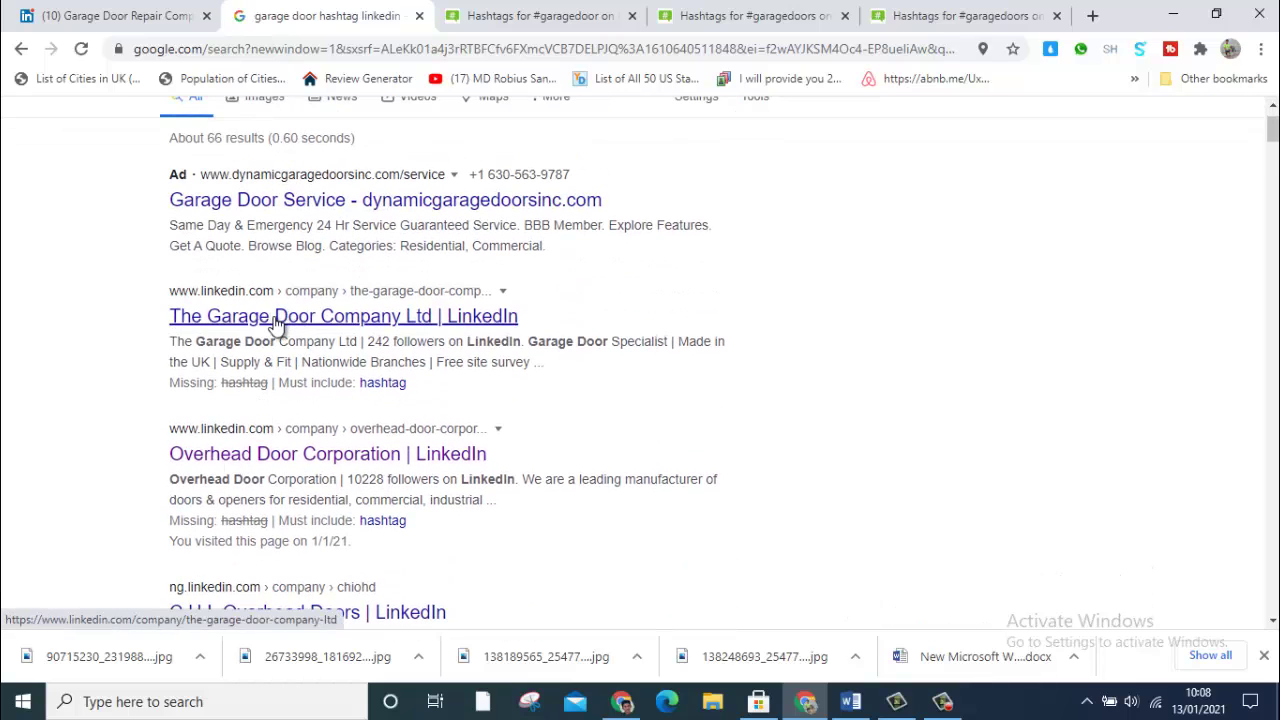
scroll(272, 318, "down", 2)
scroll(325, 215, "up", 3)
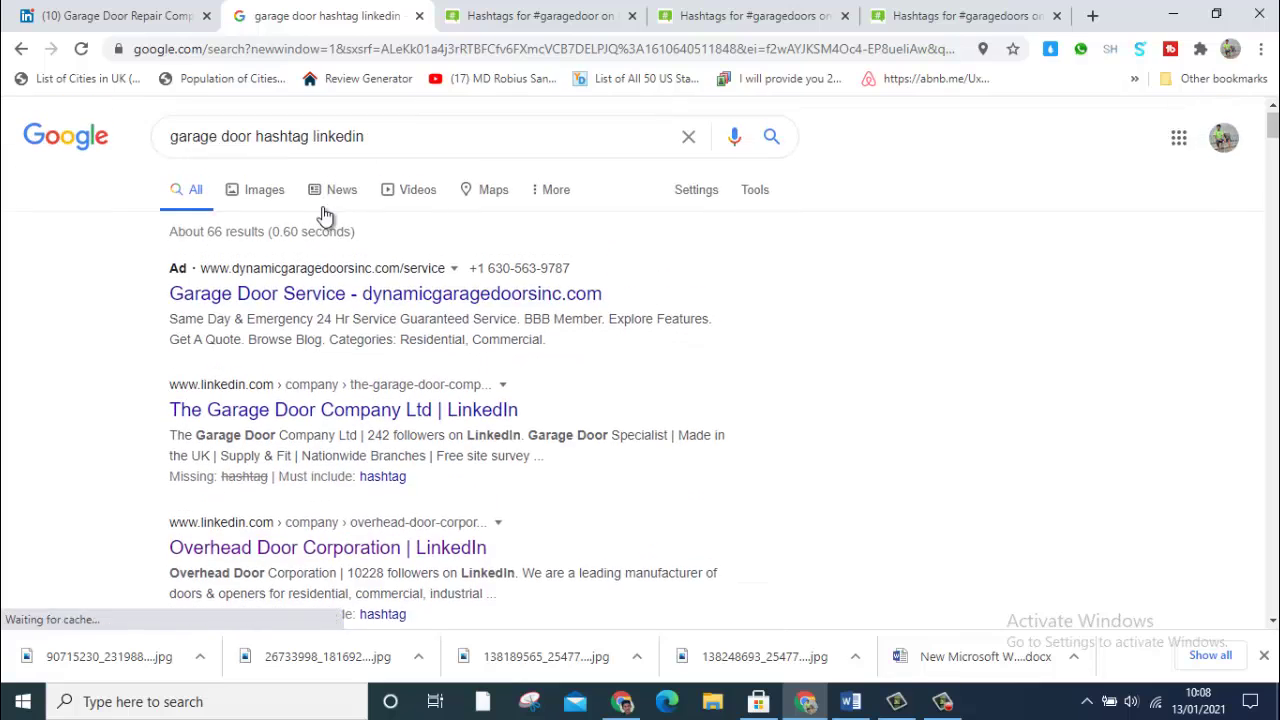
scroll(330, 270, "down", 2)
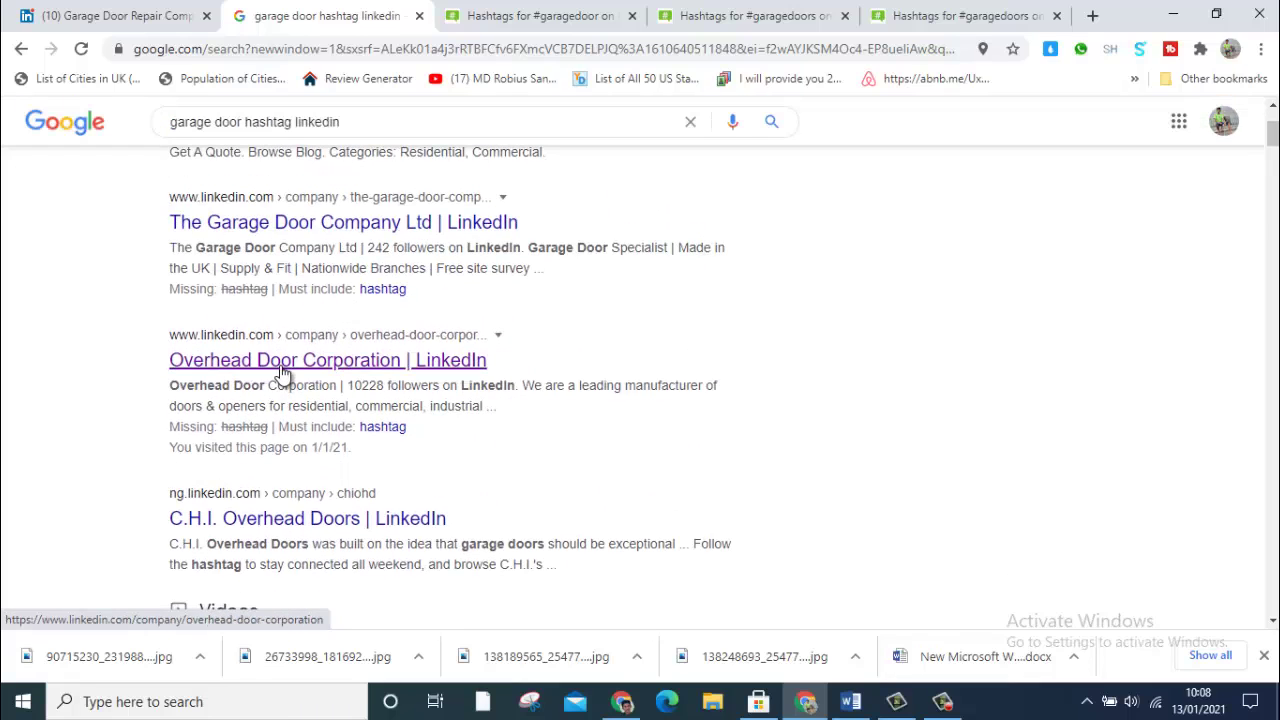
scroll(283, 374, "down", 1)
scroll(283, 375, "up", 2)
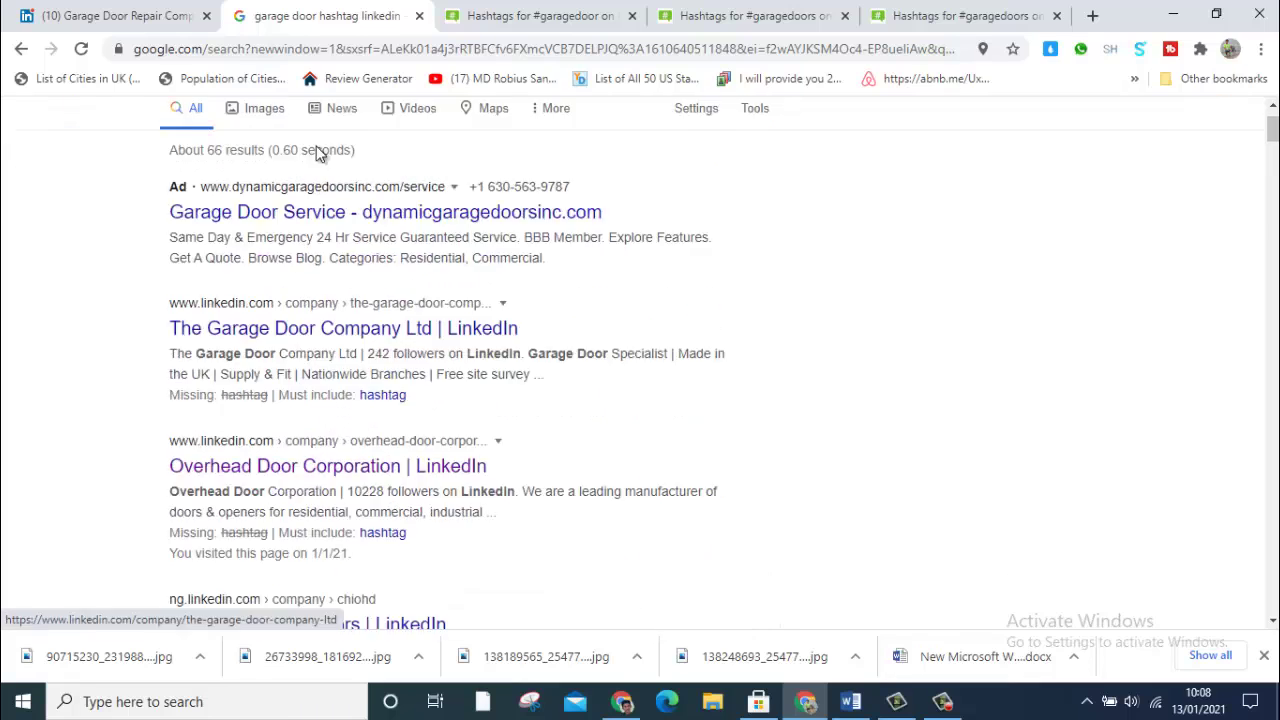
scroll(318, 152, "up", 1)
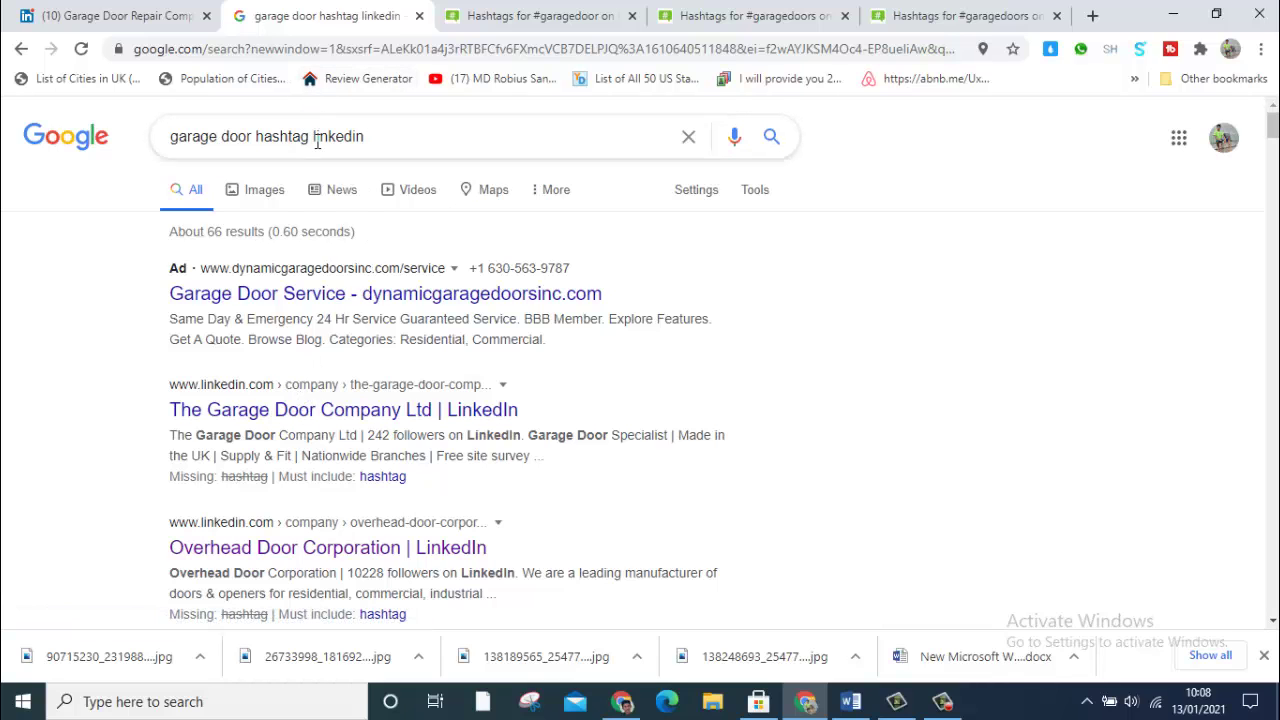
Step: Search Google for "garage door hashtag" again and open the best-hashtags.com #garagedoor result in a background tab
left_click_drag(314, 134, 463, 137)
key("BackSpace")
key("Return")
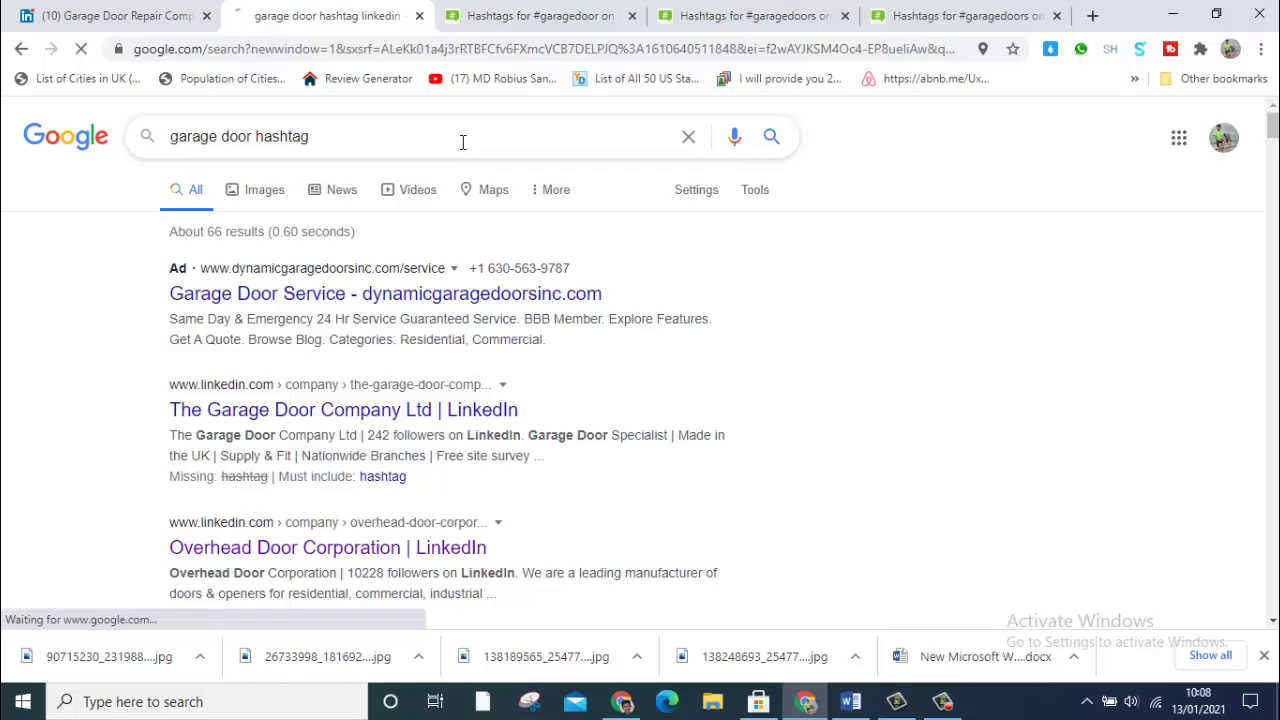
scroll(340, 287, "down", 4)
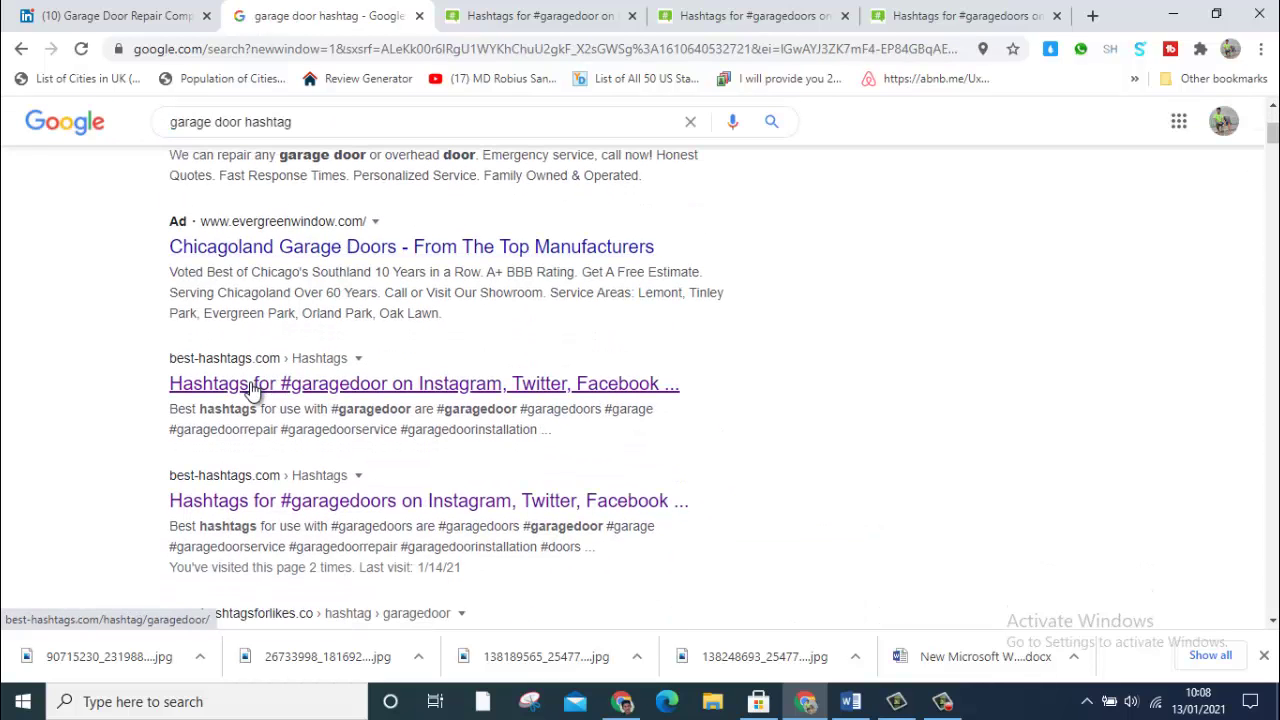
middle_click(253, 388)
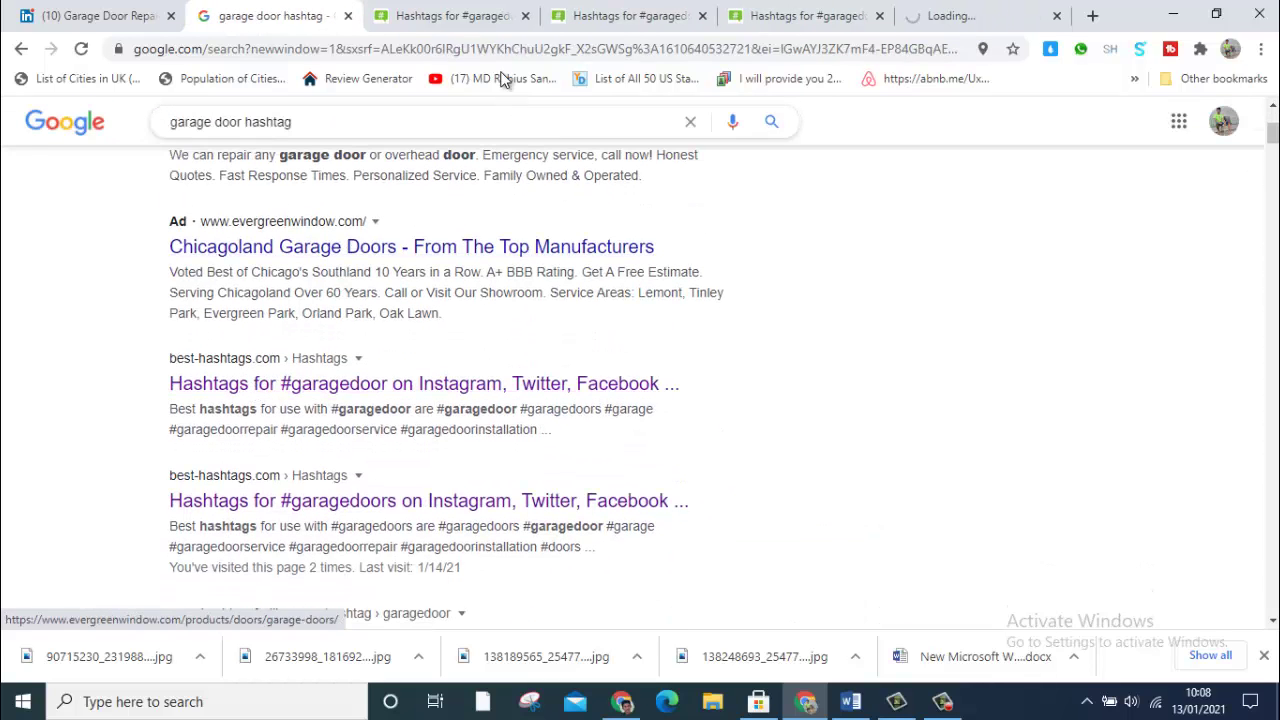
Step: Copy the word "garagedoor" from the most popular hashtags list on the best-hashtags.com #garagedoor page
left_click(519, 8)
scroll(420, 260, "down", 3)
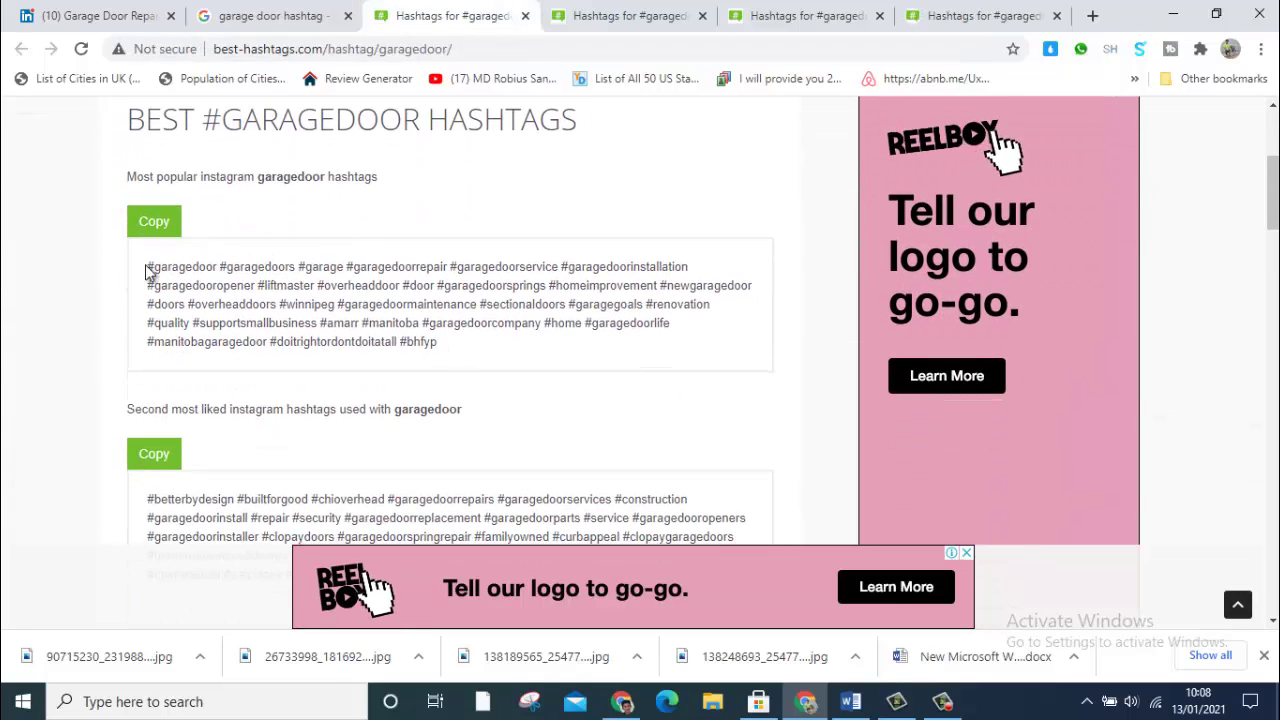
left_click_drag(149, 268, 490, 311)
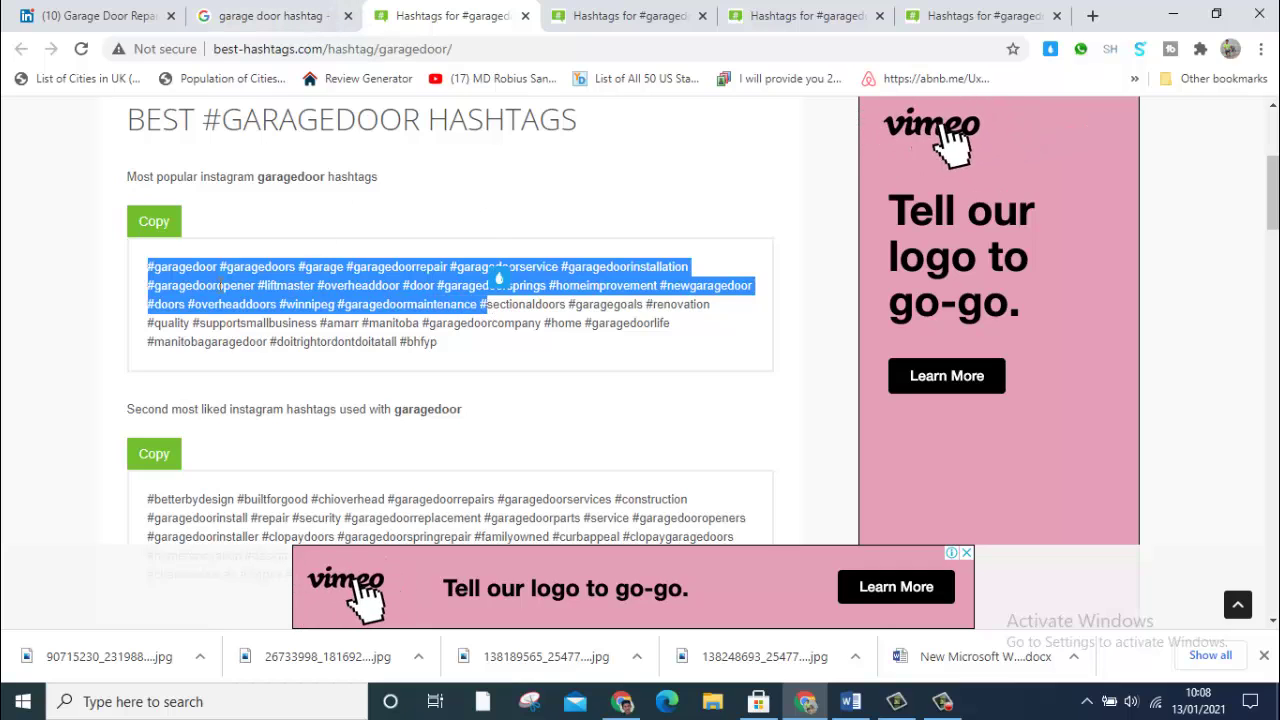
left_click(203, 268)
double_click(203, 268)
key("ctrl+c")
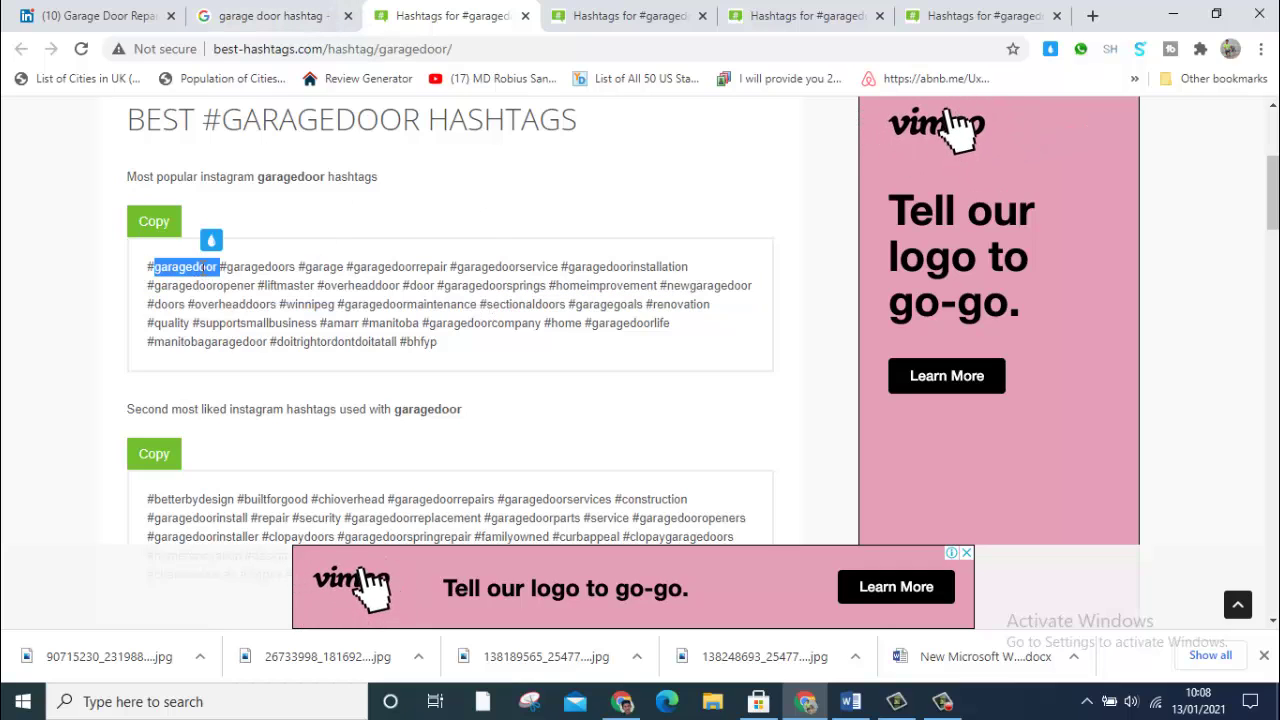
Step: Add #garagedoor as the LinkedIn page's third community hashtag using the copied word
left_click(100, 15)
left_click(563, 255)
key("ctrl+v")
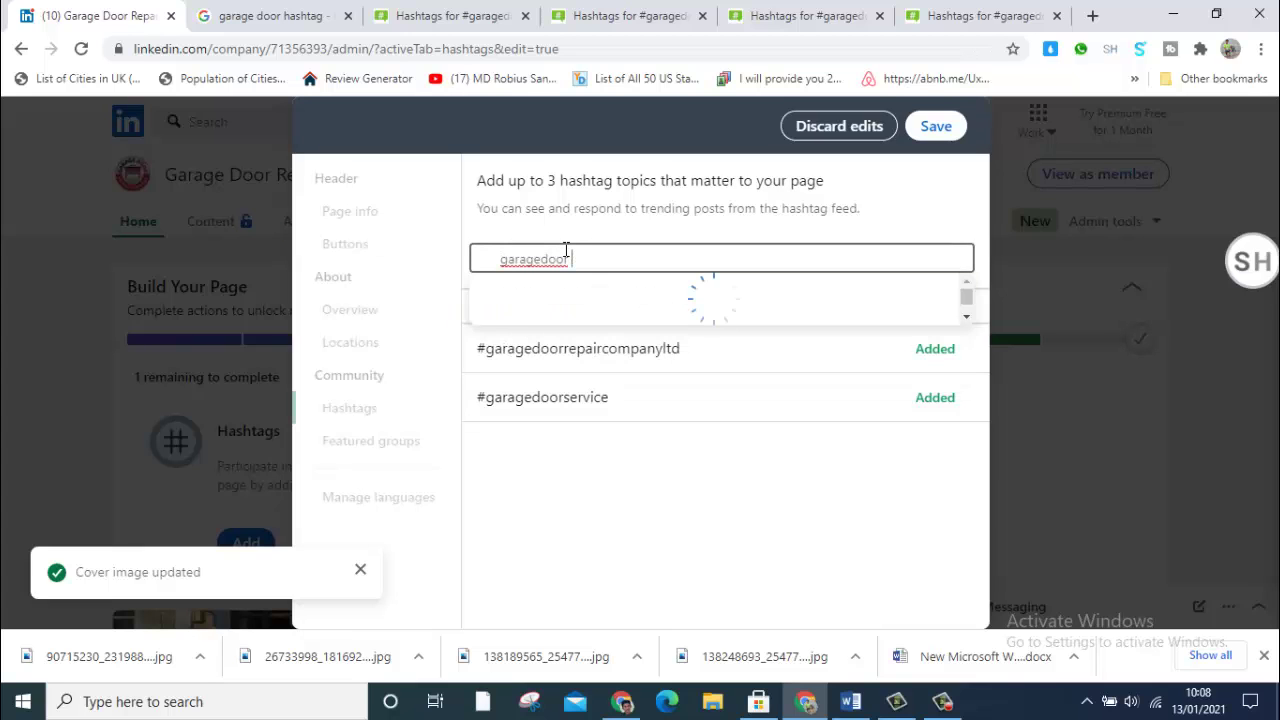
left_click(568, 292)
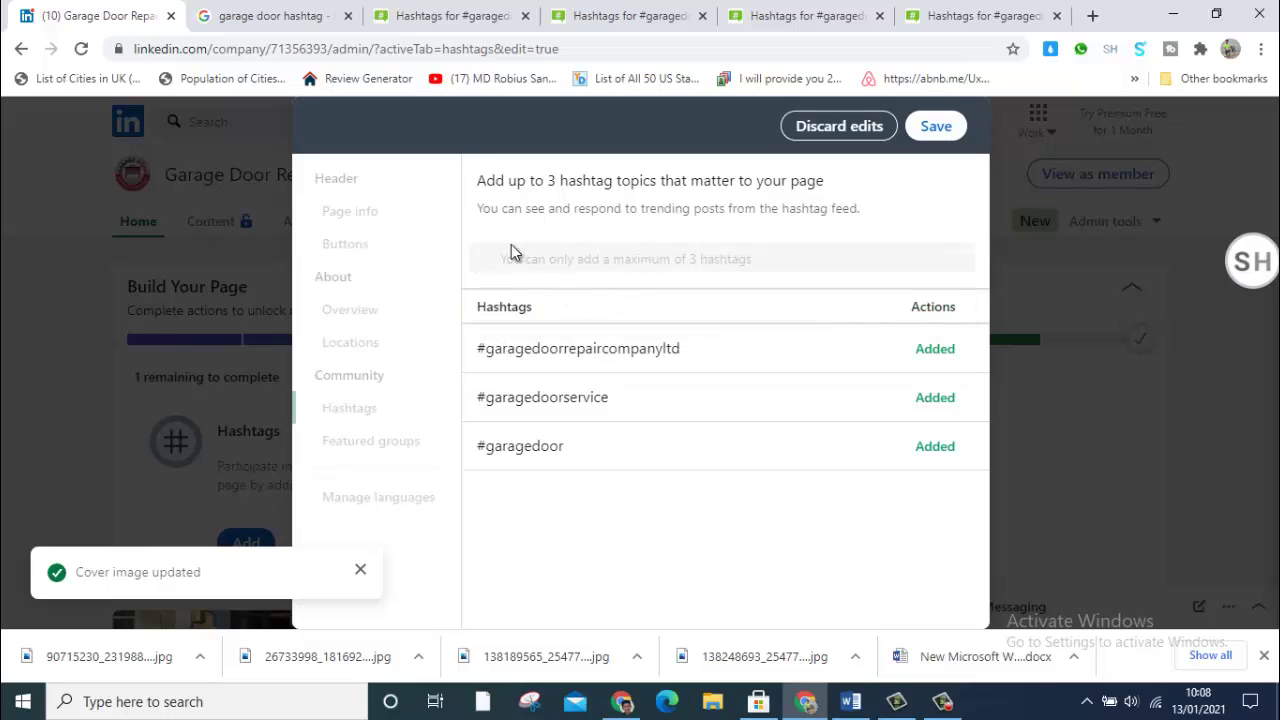
left_click(425, 16)
double_click(383, 267)
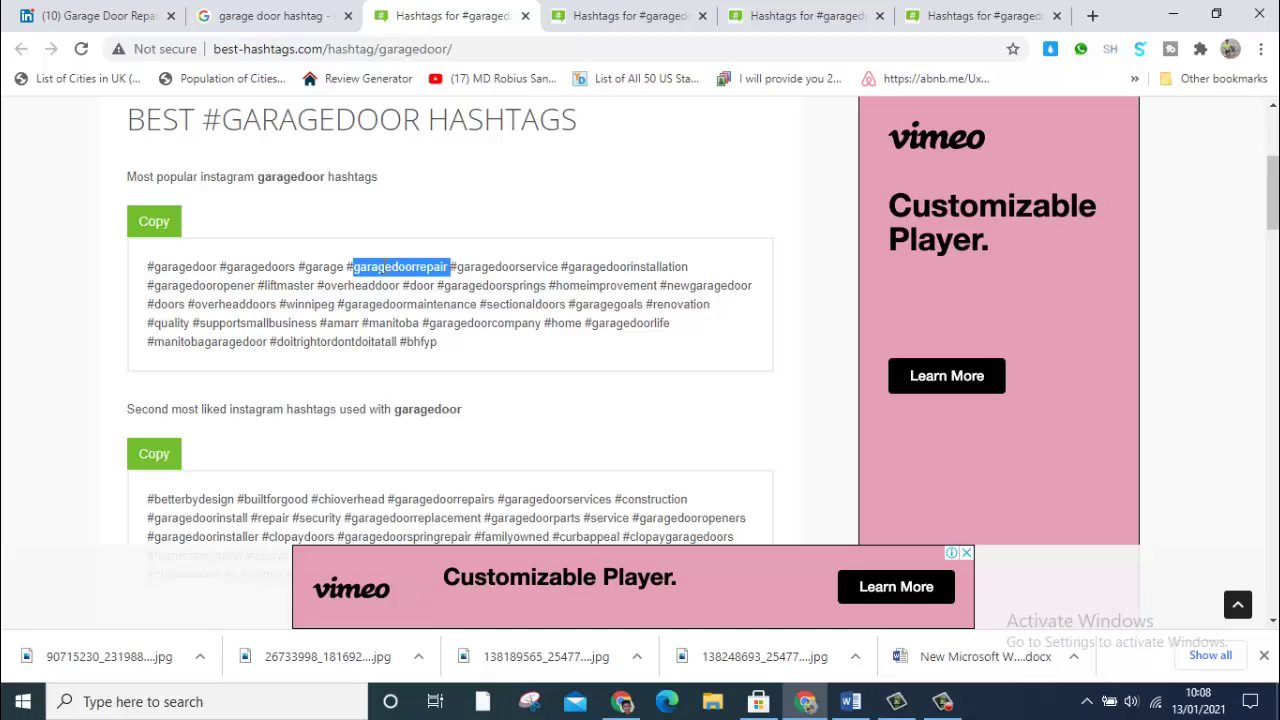
left_click(100, 16)
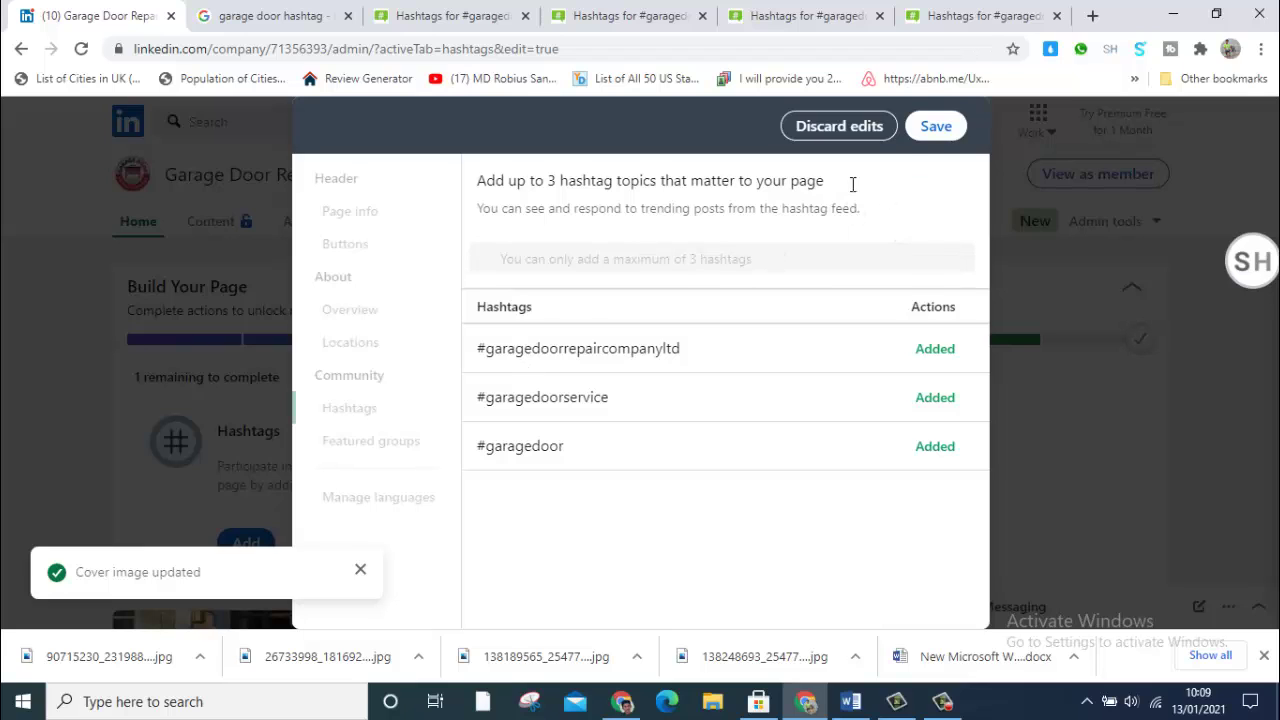
Step: Save the three community hashtags and close the page editor
left_click(932, 128)
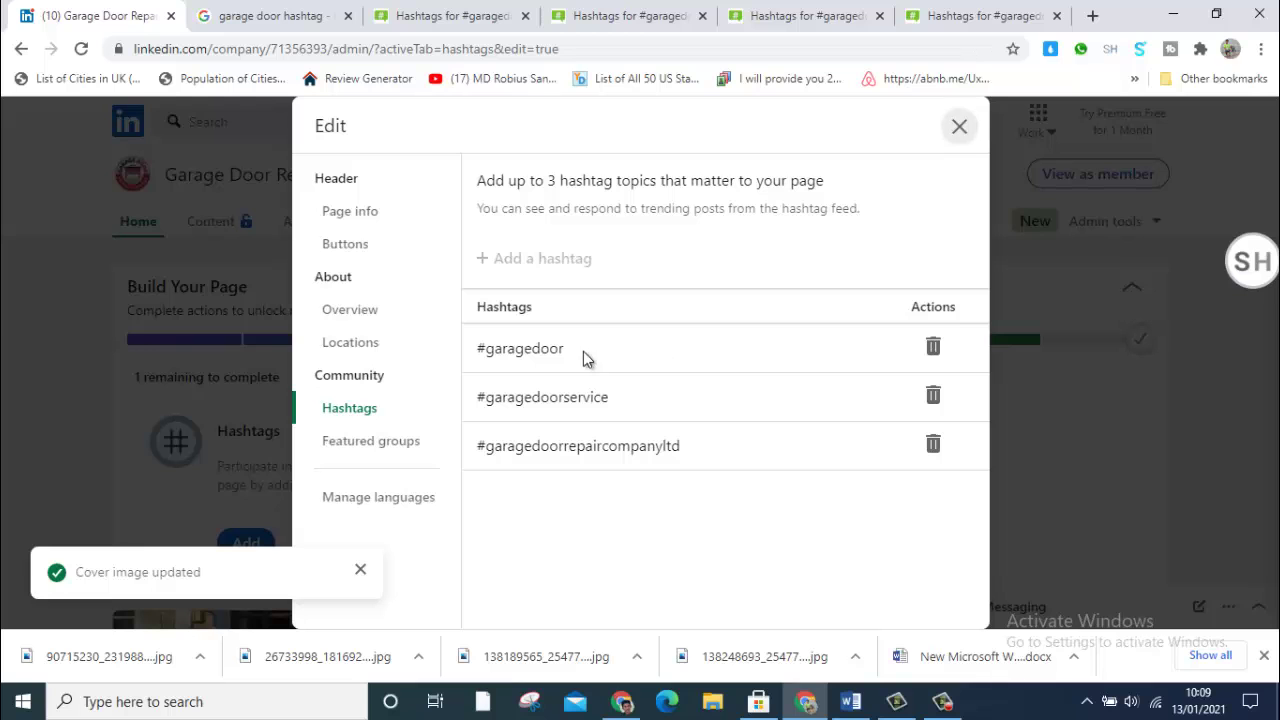
left_click(959, 127)
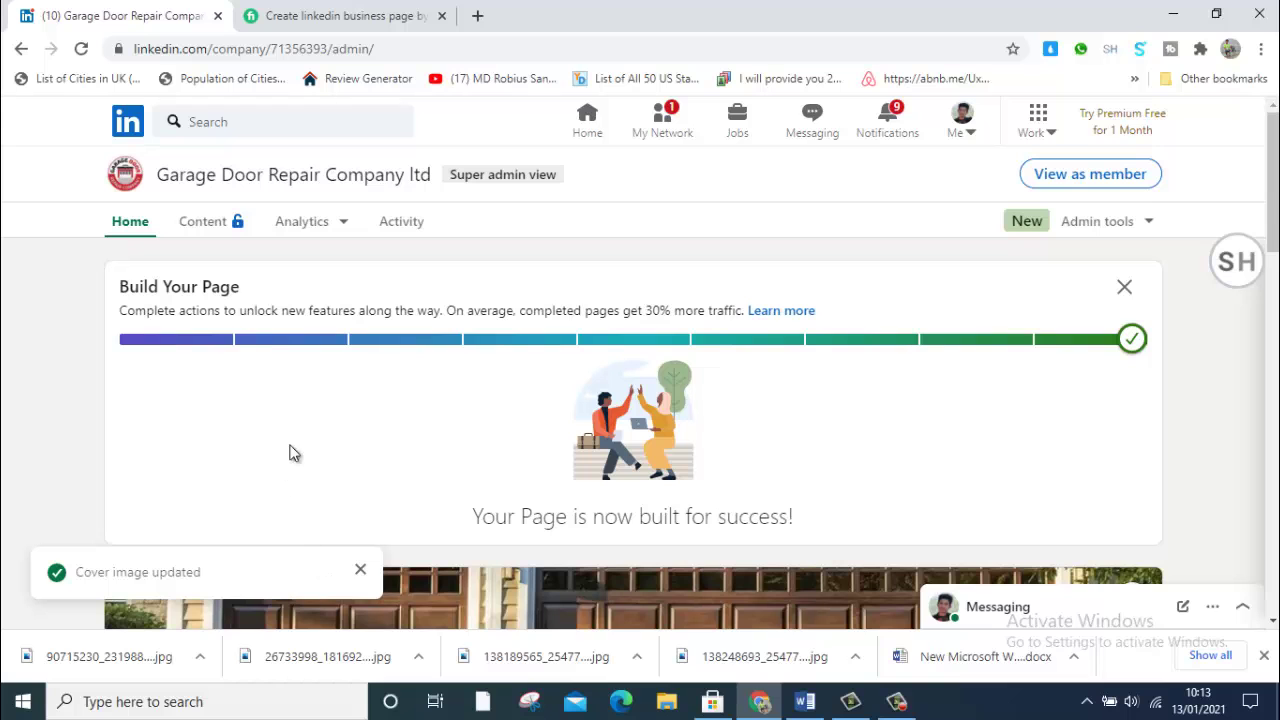
Step: Open fiverr.com in a new browser tab
left_click(477, 20)
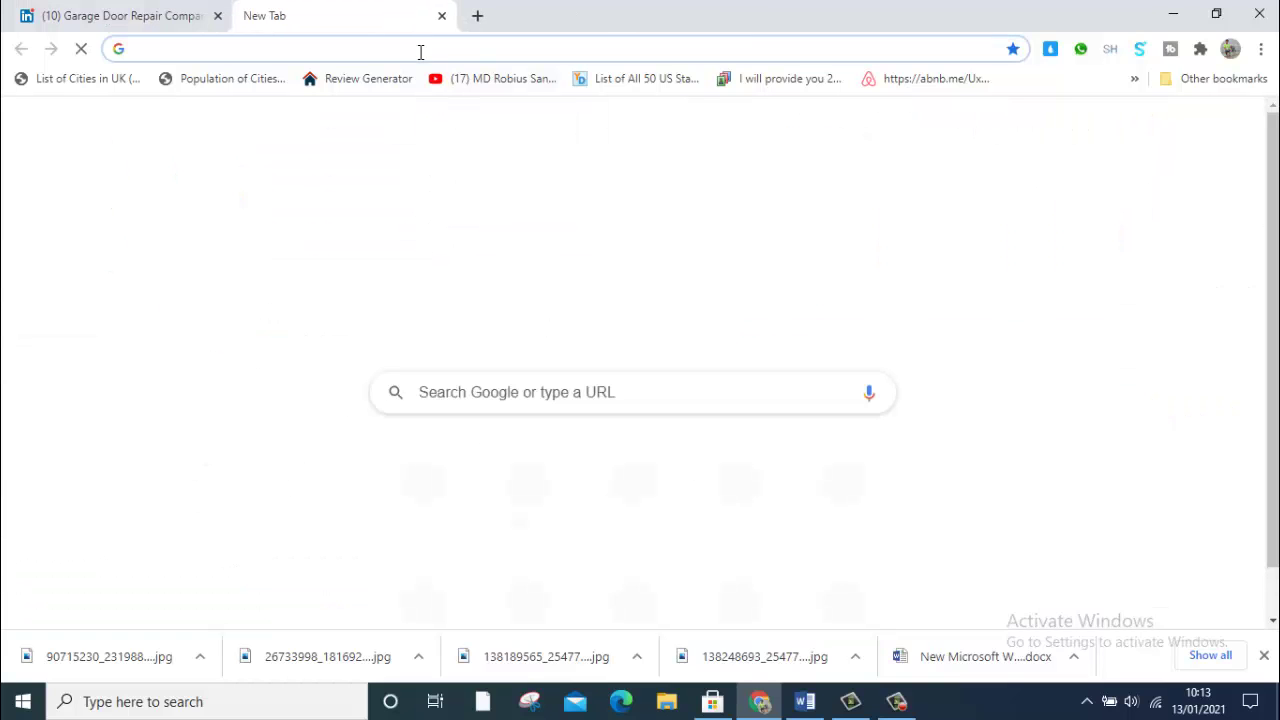
type("fiverr")
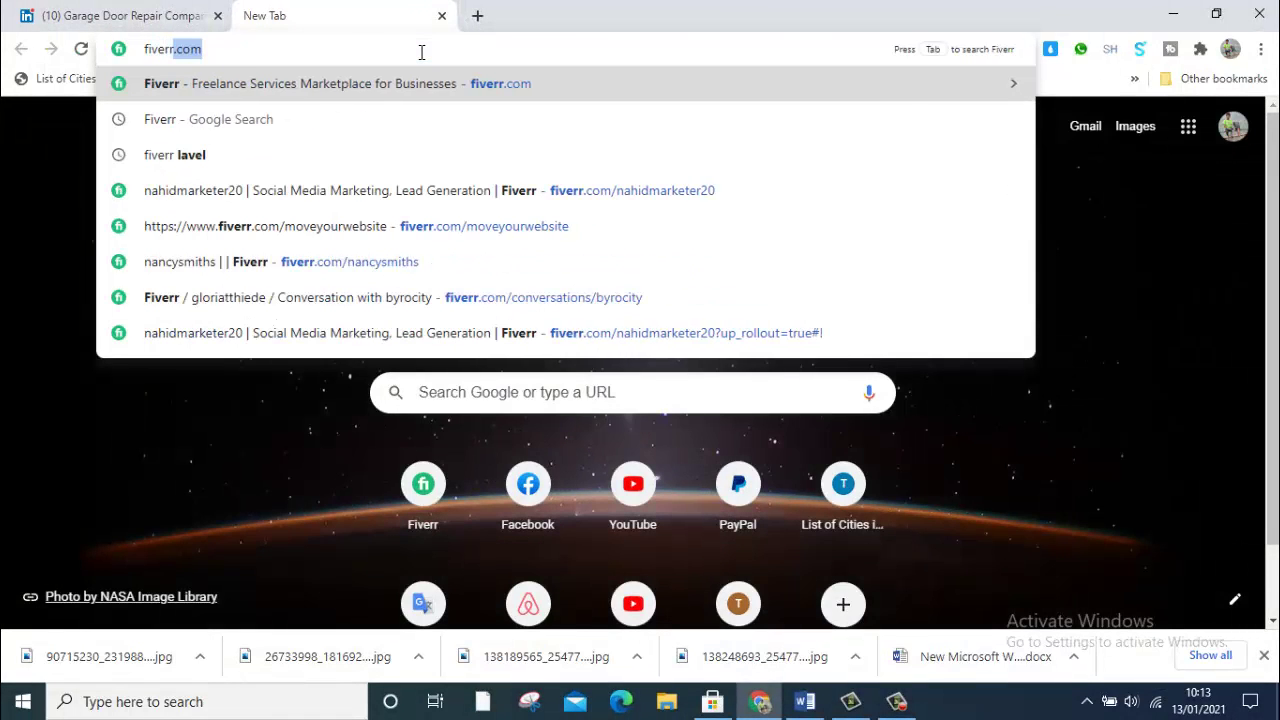
type(".com")
key("Return")
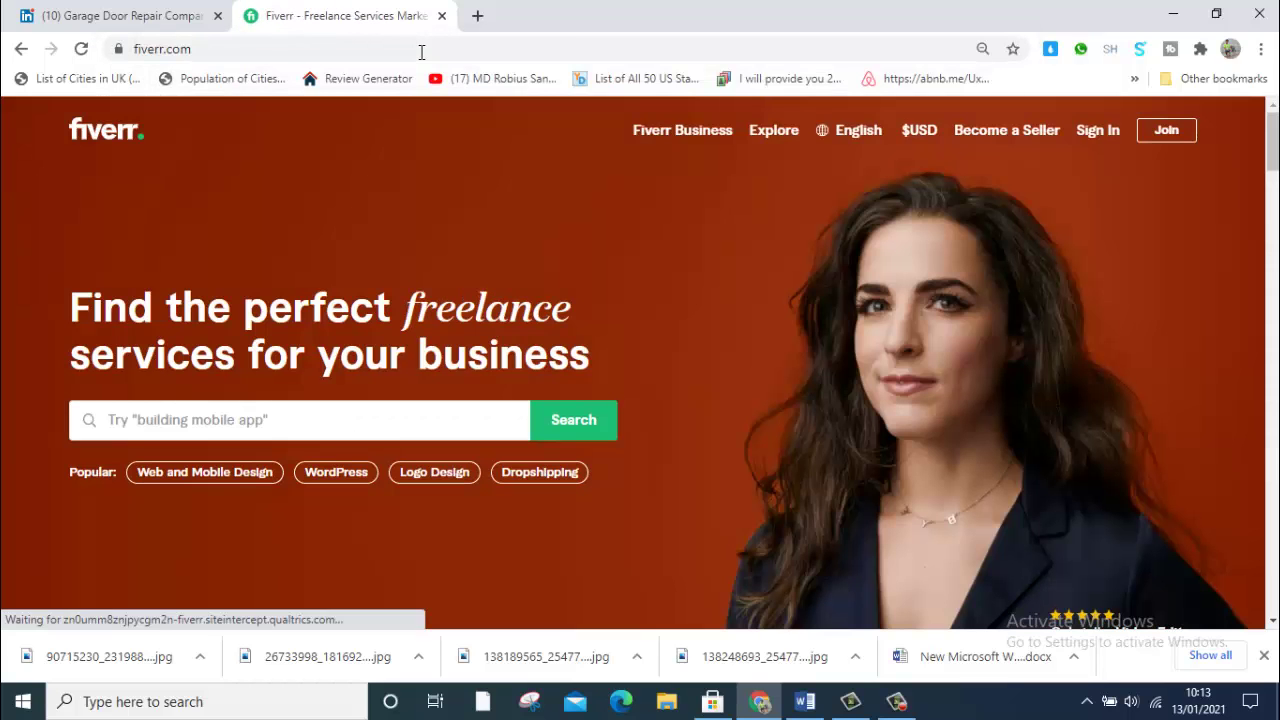
Step: Search Fiverr for the suggested service "linkedin business page"
scroll(413, 257, "down", 1)
scroll(413, 248, "down", 1)
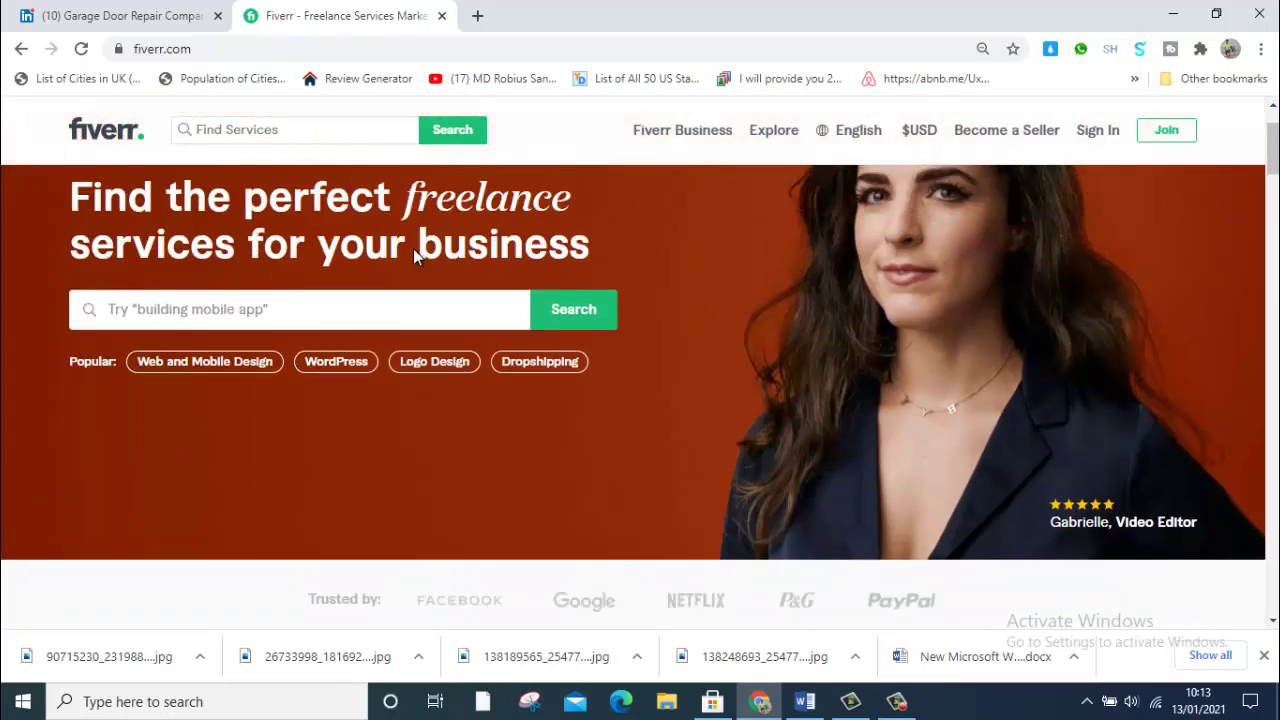
scroll(413, 248, "up", 2)
scroll(416, 277, "down", 2)
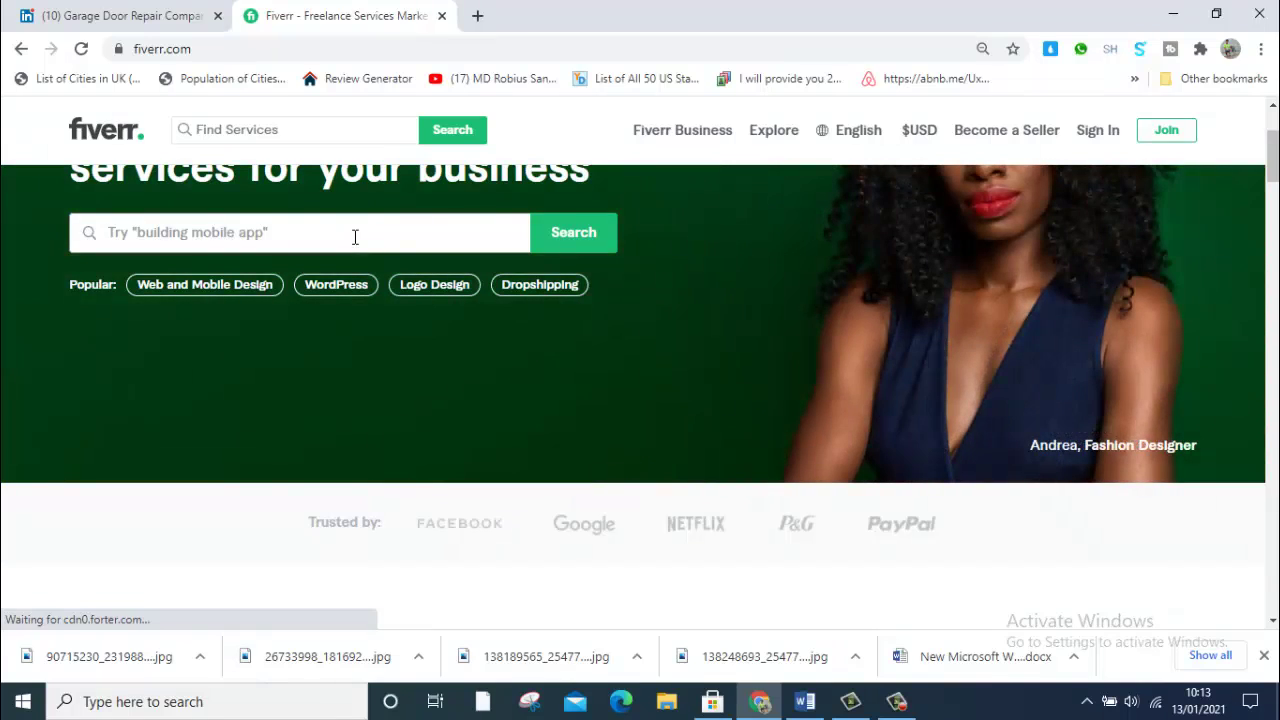
left_click(355, 237)
type("s")
key("BackSpace")
type("l")
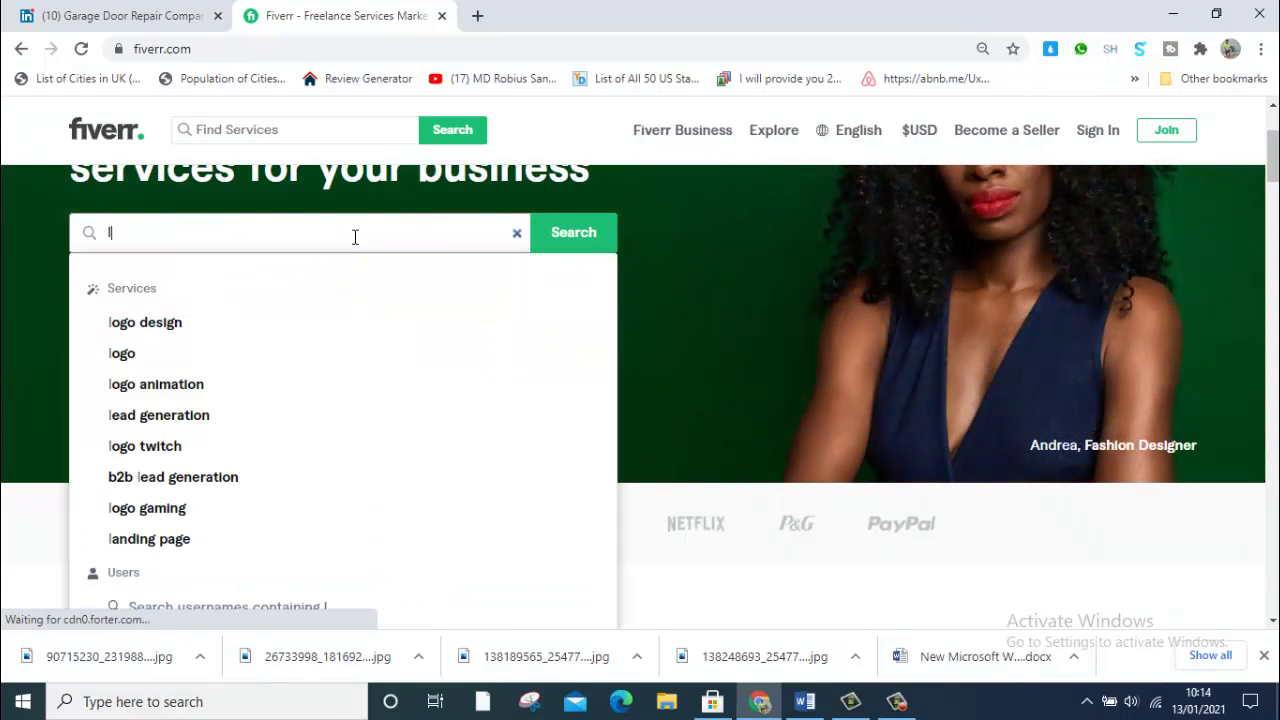
type("o")
key("BackSpace")
key("BackSpace")
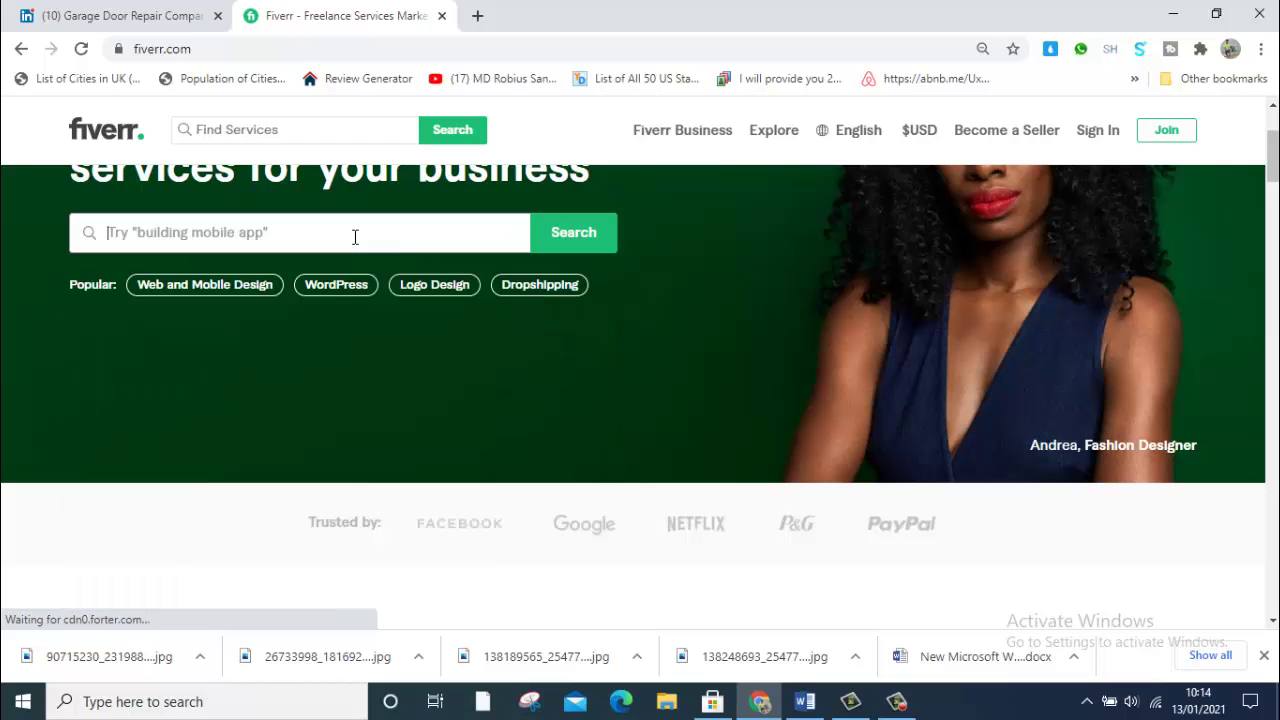
type("linkedin bus")
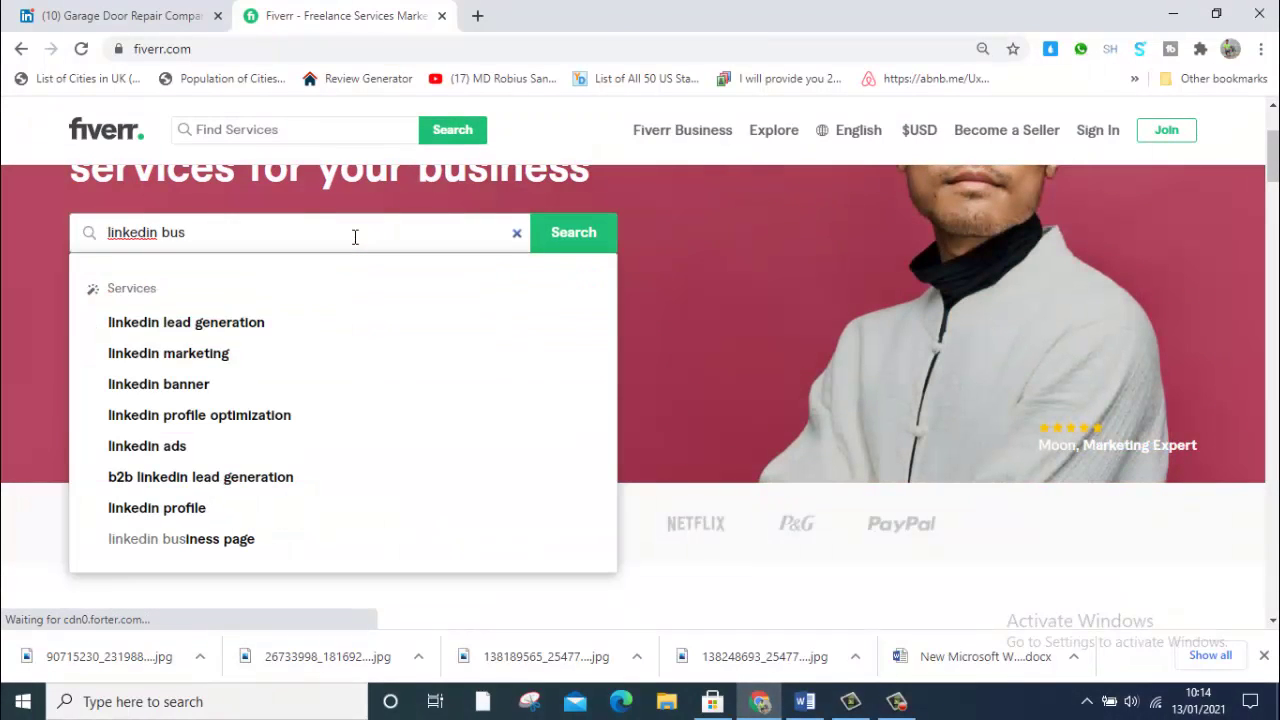
type("iness")
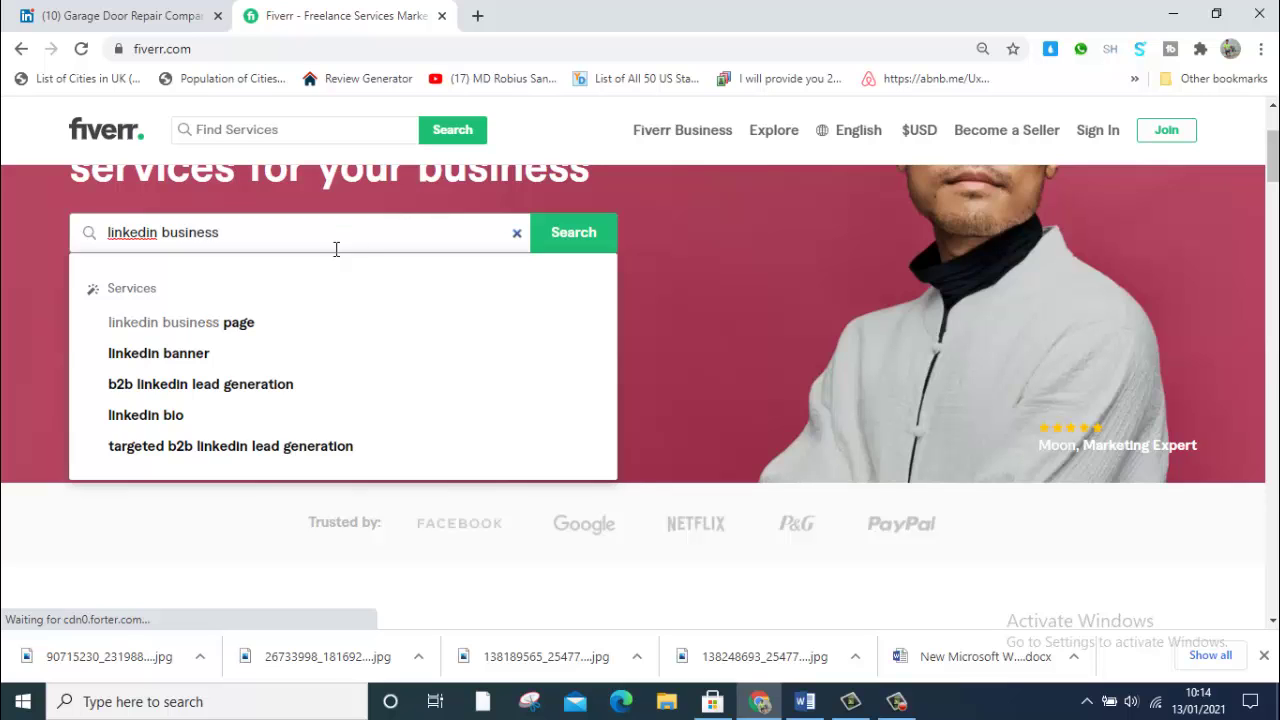
left_click(266, 322)
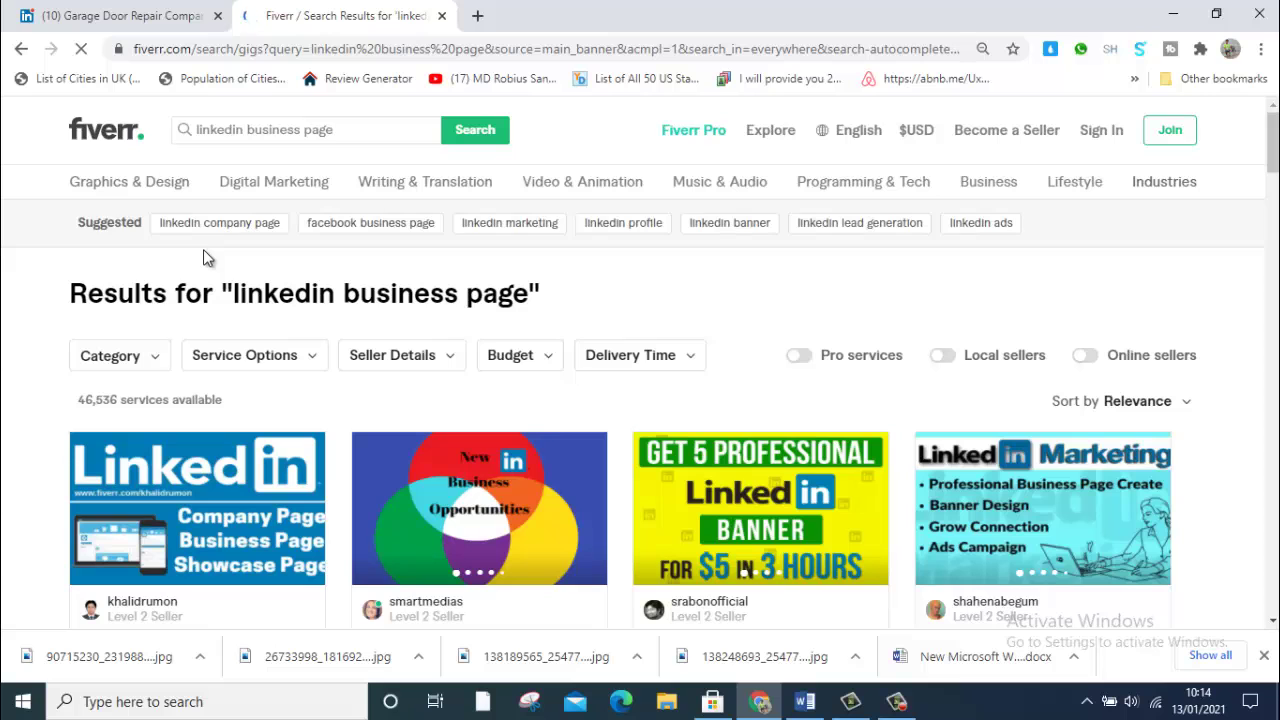
Step: Examine the LinkedIn business page gigs, comparing their ratings, review counts and starting prices
scroll(215, 300, "down", 1)
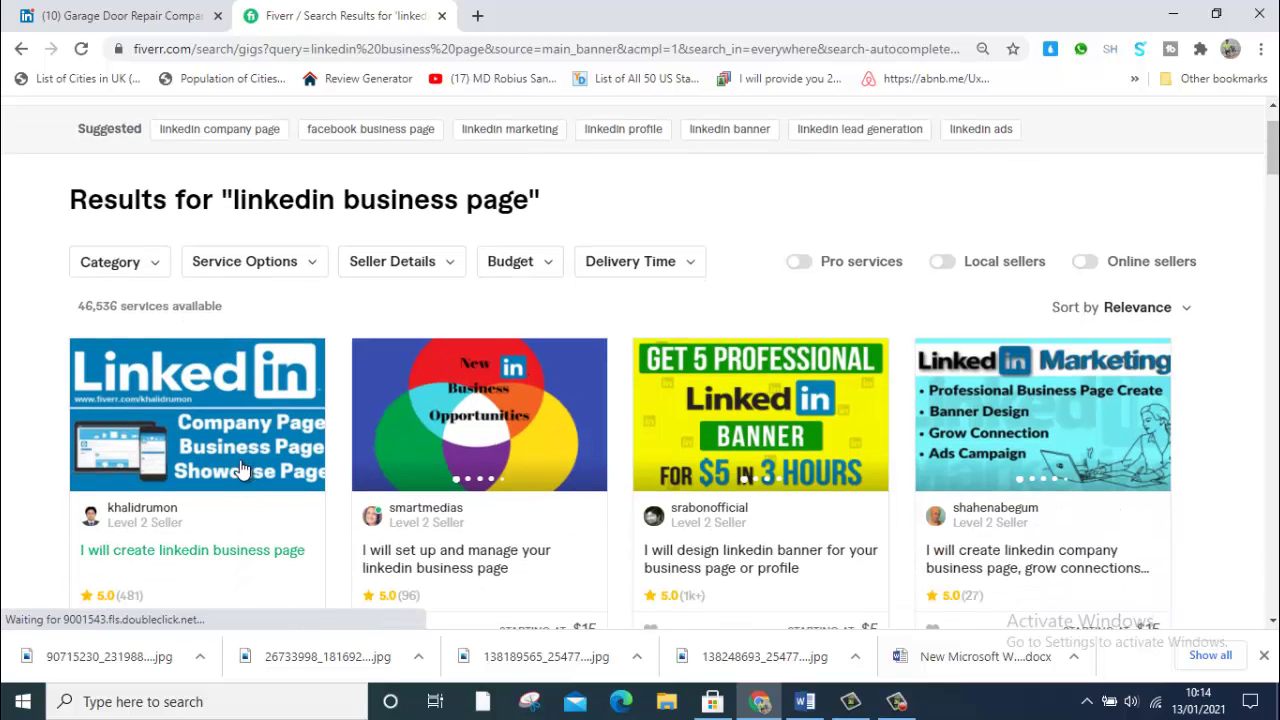
scroll(595, 353, "down", 1)
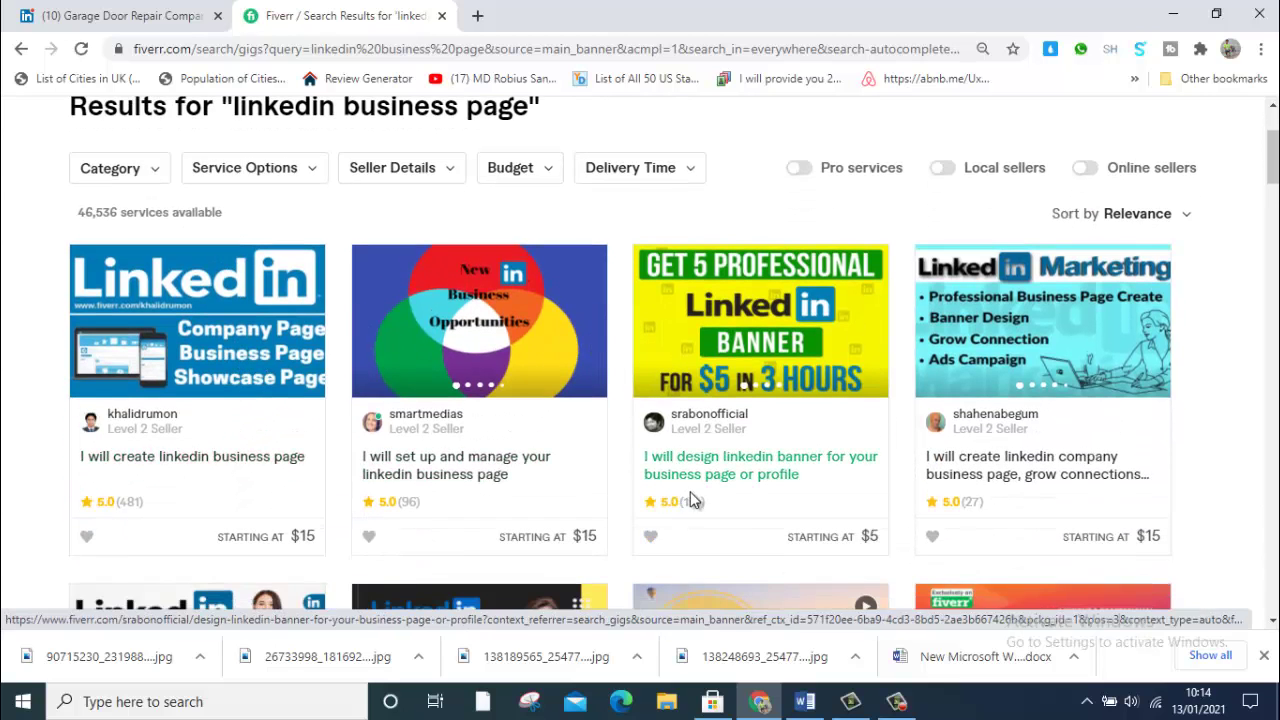
scroll(988, 458, "down", 1)
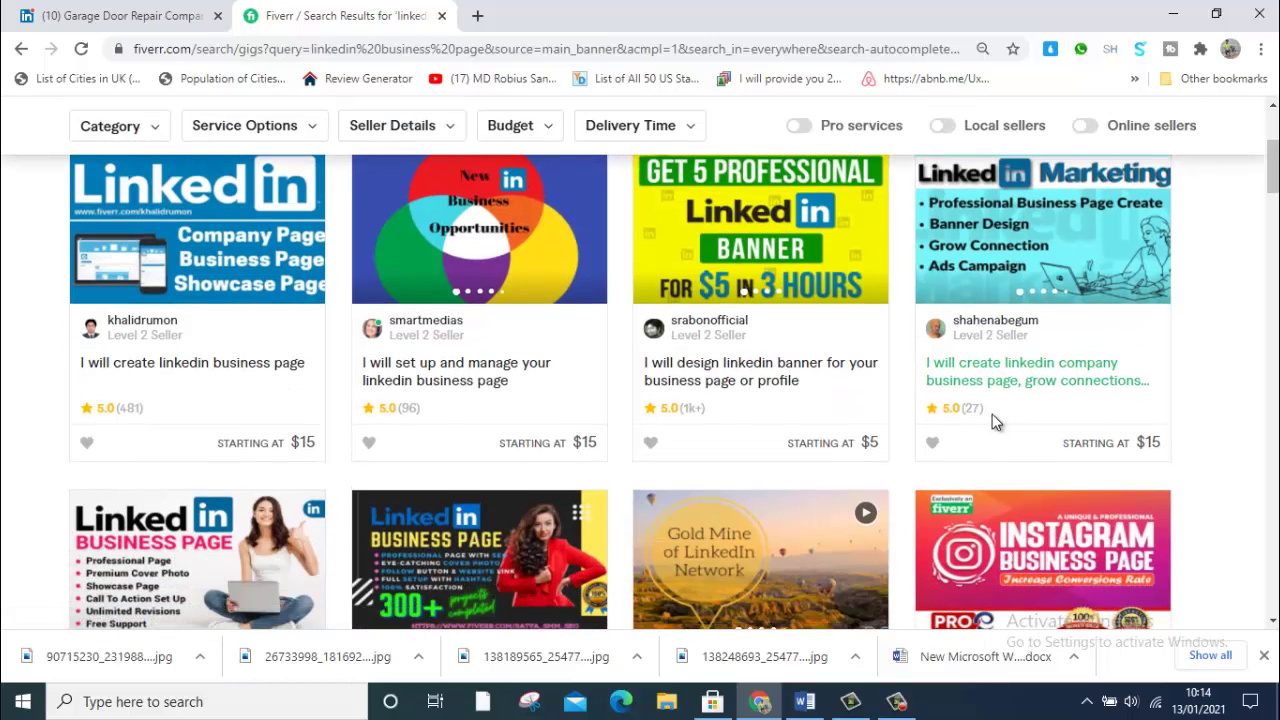
left_click_drag(988, 407, 961, 407)
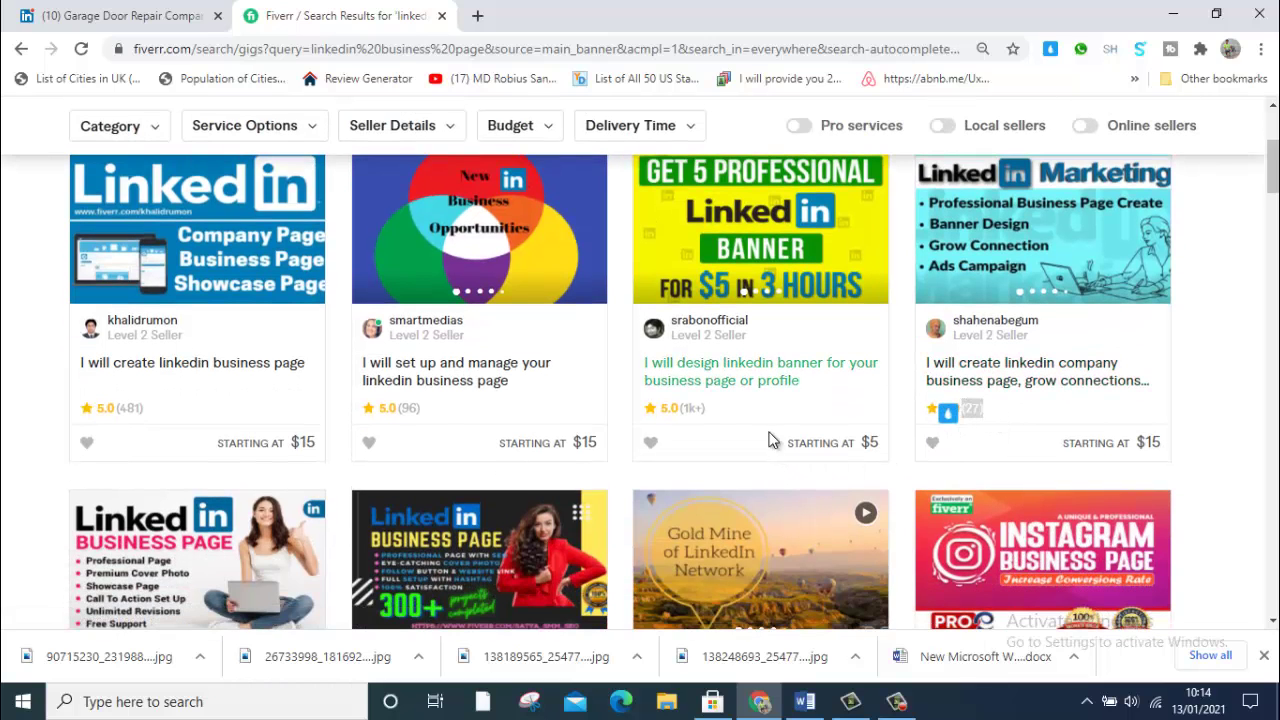
left_click(747, 411)
left_click_drag(727, 413, 660, 410)
left_click(630, 437)
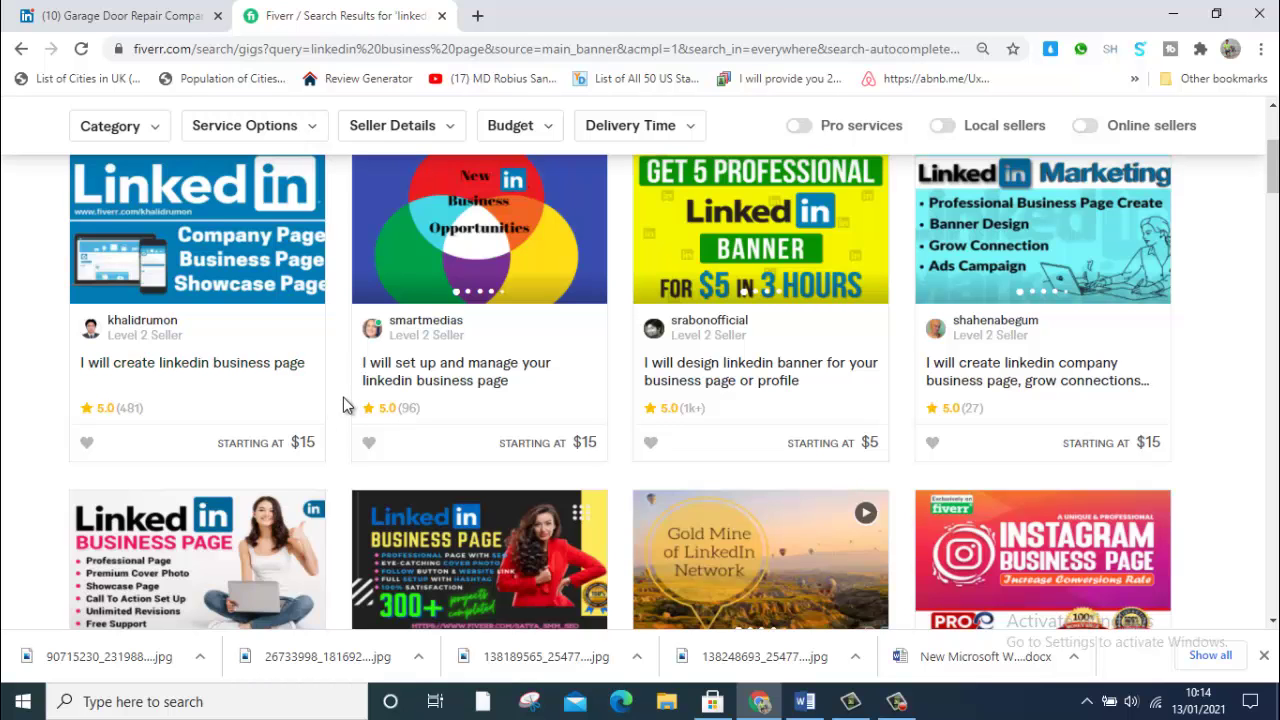
scroll(345, 404, "down", 2)
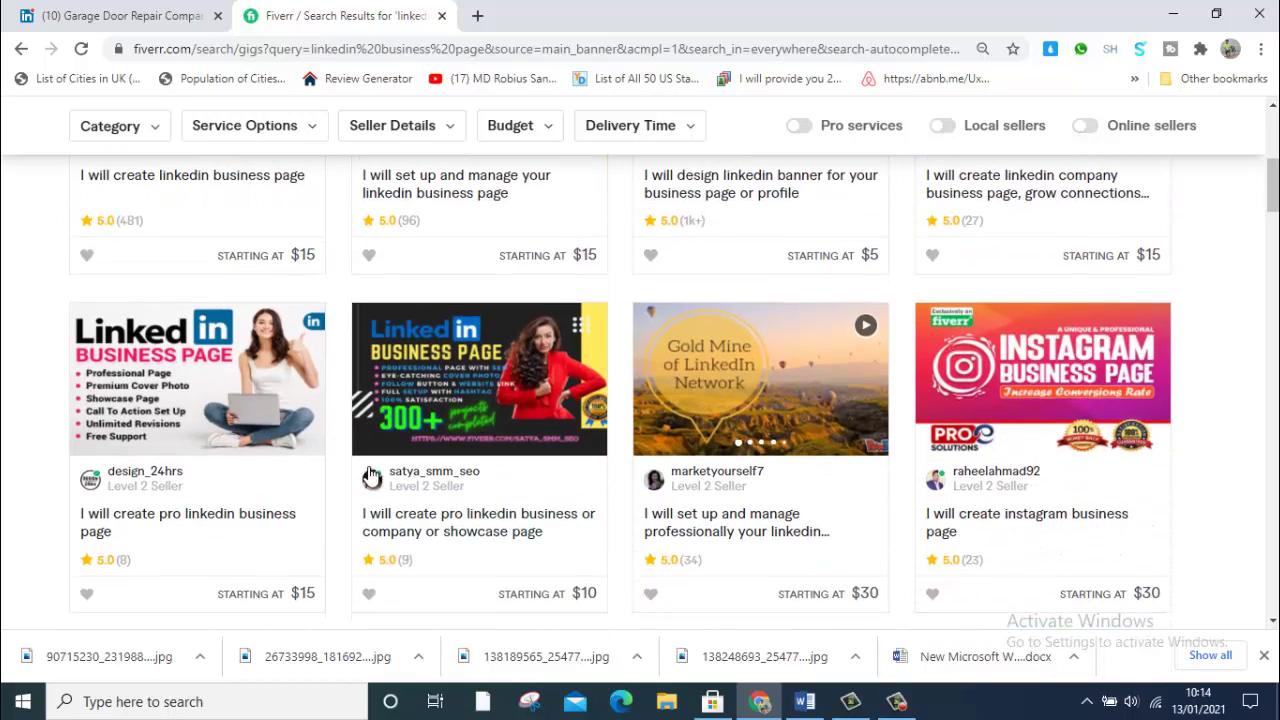
scroll(1008, 425, "down", 2)
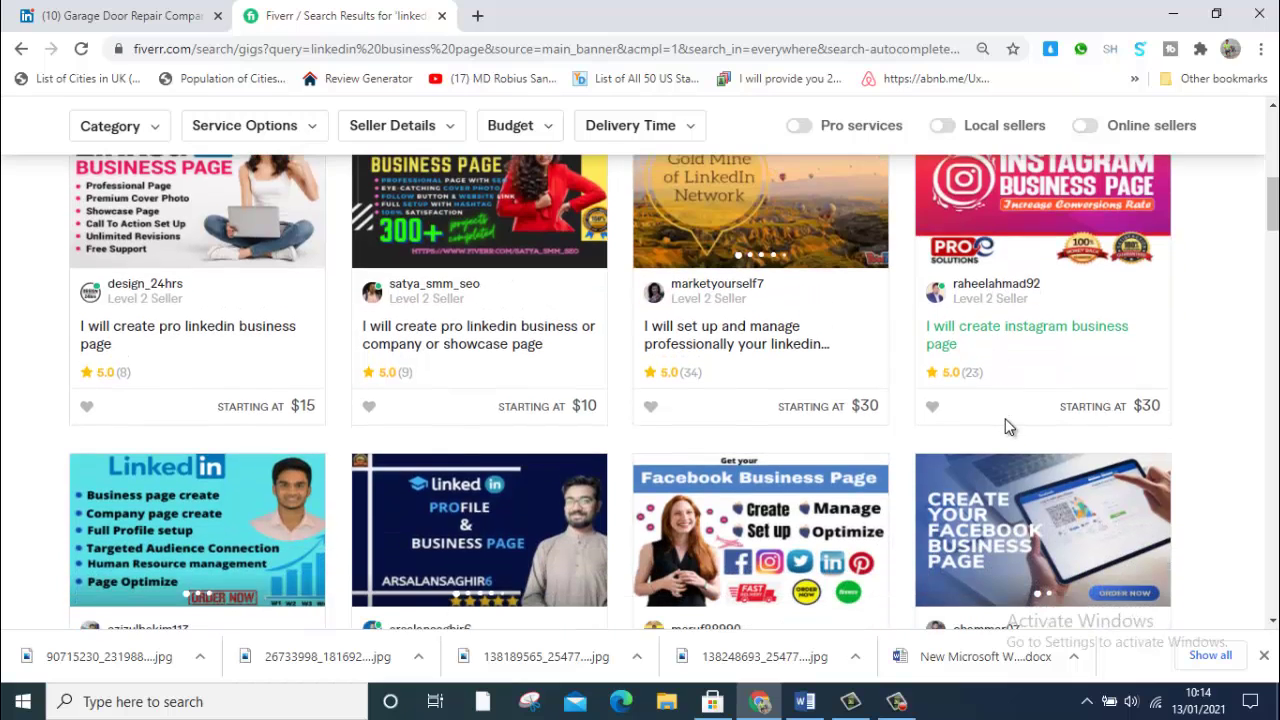